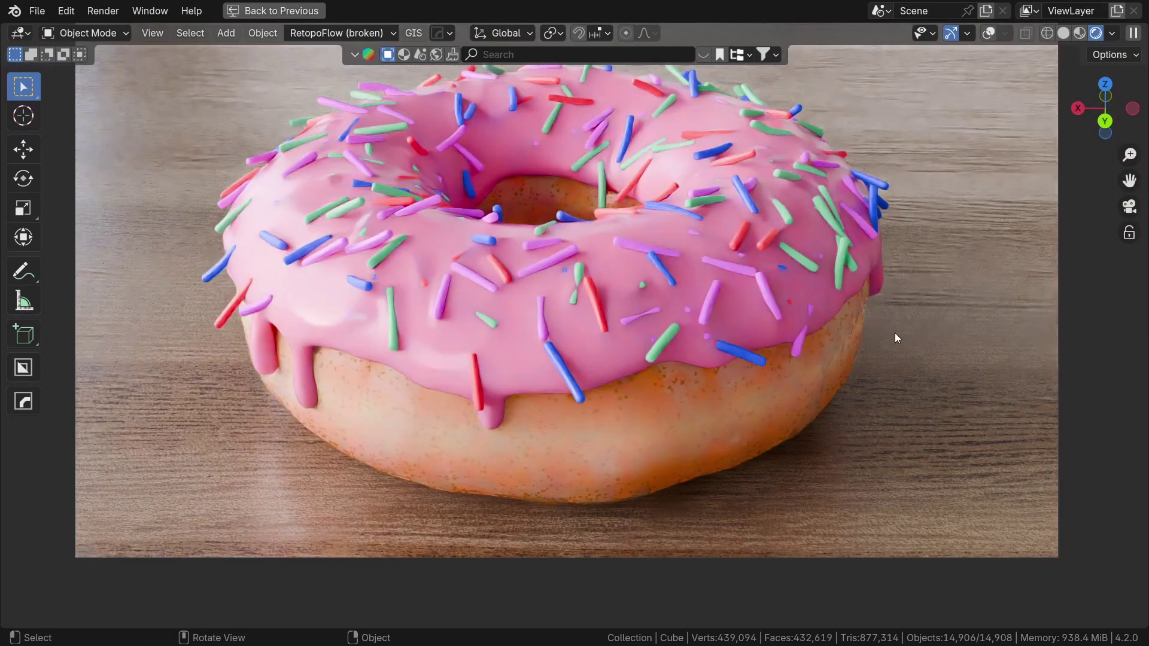
Step: Examine the rendered donut's icing and sprinkles up close from several angles
left_click_drag(486, 303, 555, 361)
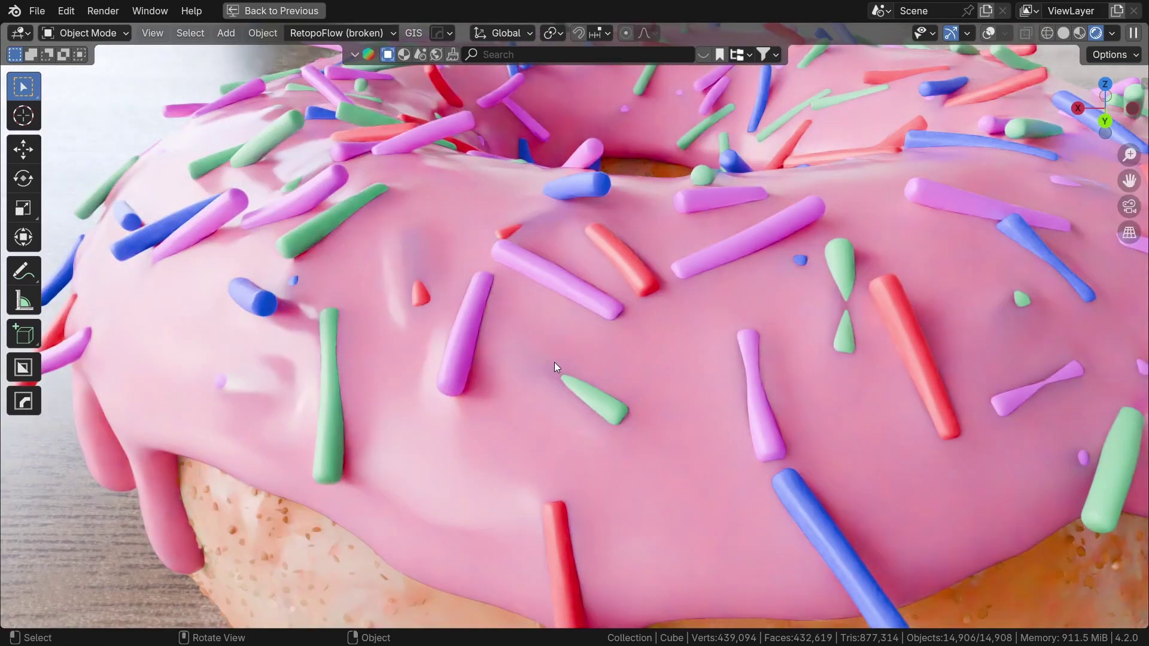
middle_click_drag(577, 426, 575, 390)
scroll(578, 389, "down", 2)
mouse_move(670, 393)
middle_mouse_down()
mouse_move(720, 417)
mouse_move(660, 388)
mouse_move(762, 365)
mouse_move(494, 365)
mouse_move(680, 486)
mouse_move(702, 365)
middle_mouse_up()
scroll(661, 389, "down", 3)
key("z")
left_click(850, 422)
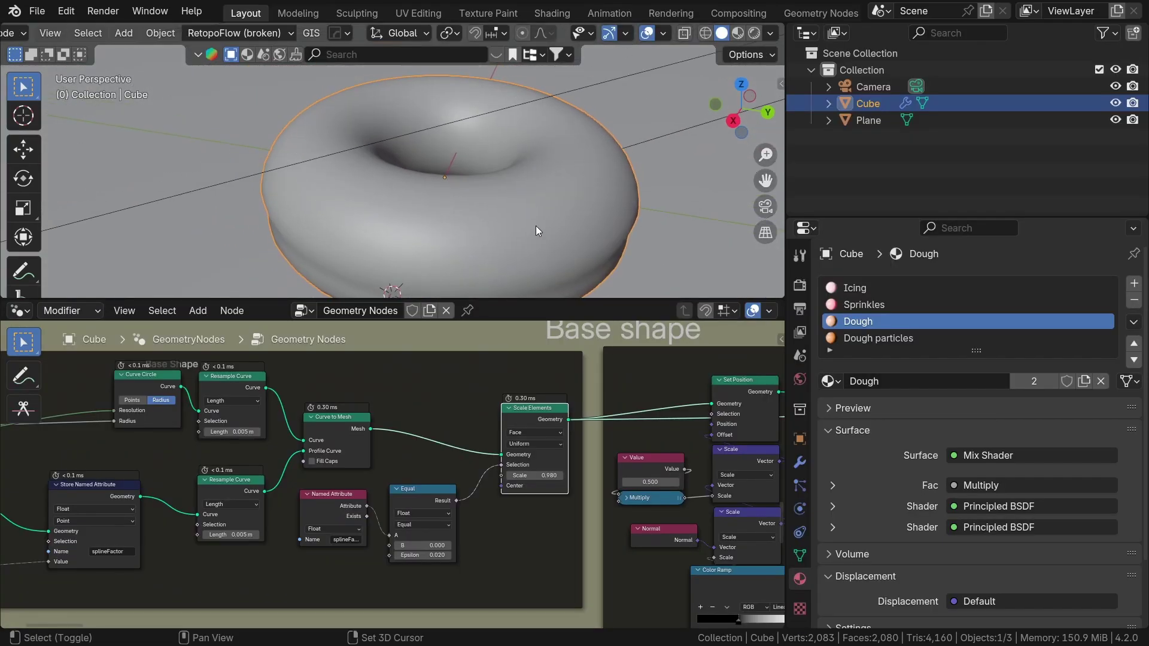
Step: Isolate the donut in local view and examine the nodes of the Base shape frame
mouse_move(536, 225)
middle_mouse_down()
mouse_move(537, 215)
mouse_move(551, 229)
middle_mouse_up()
key("KP_Divide")
scroll(185, 453, "down", 6)
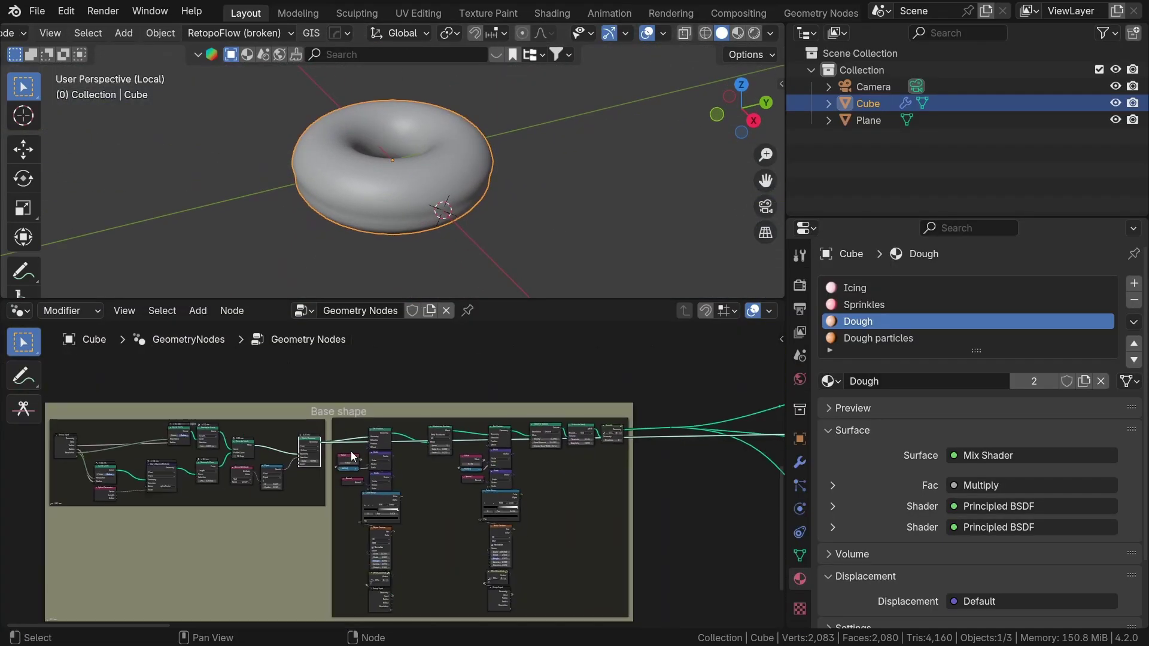
scroll(638, 436, "up", 5)
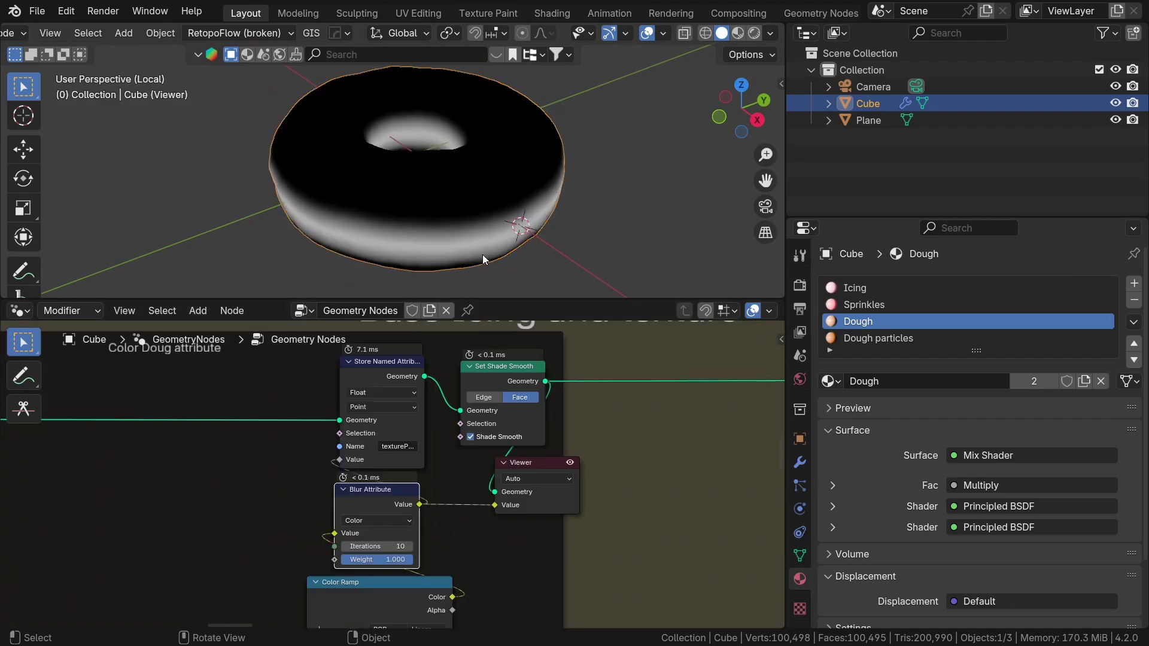
Step: Examine the dough colour attribute nodes of the Base Icing and texture frame and preview the Bake node's output
middle_click_drag(482, 254, 663, 182)
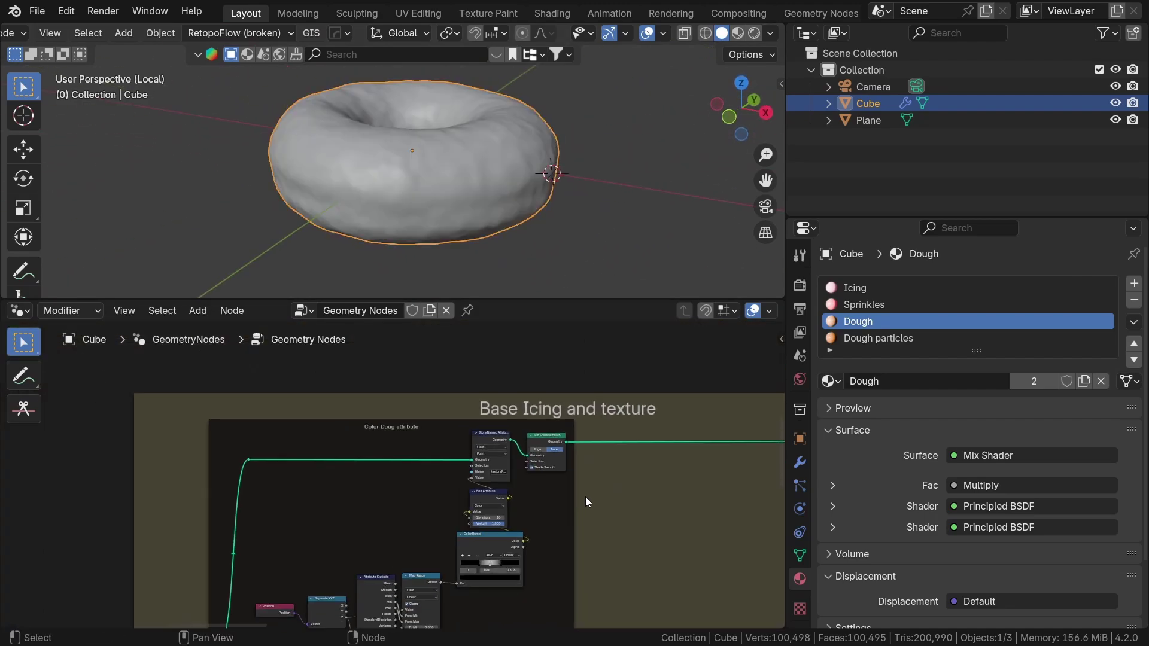
scroll(585, 502, "down", 6)
middle_click_drag(586, 503, 345, 397)
scroll(444, 471, "up", 10)
left_click(531, 439, "ctrl+shift")
middle_click_drag(456, 208, 489, 208)
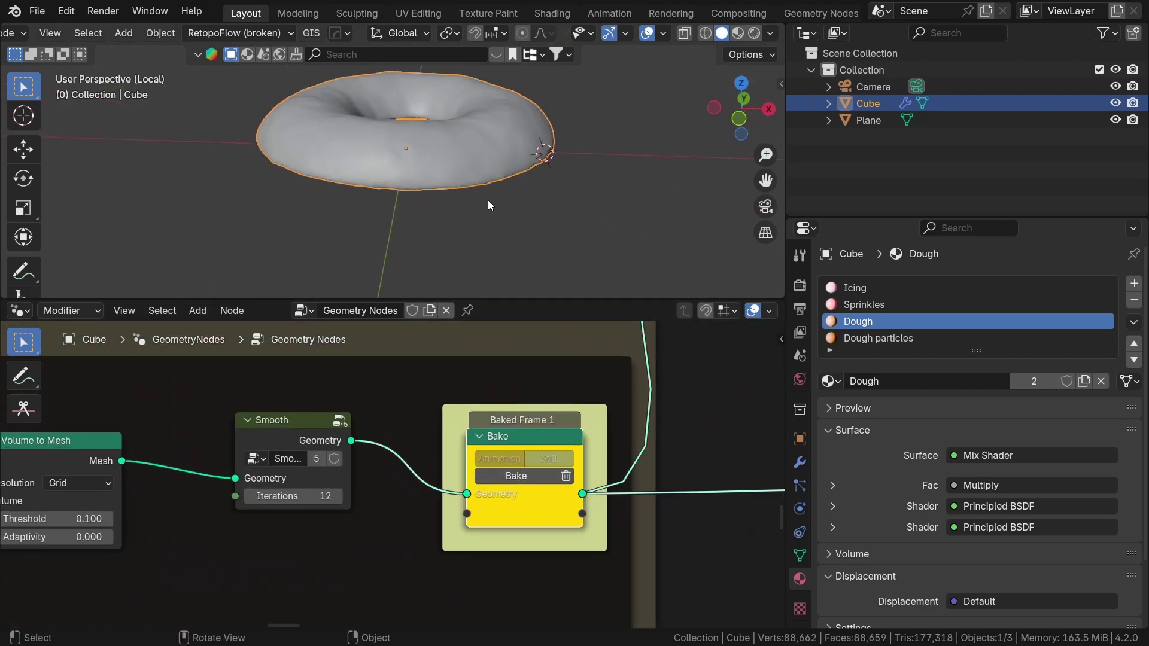
Step: Examine the sprinkle, icing drip and Join Geometry stages of the donut's node tree, ending with the maximized 3D view
scroll(478, 467, "down", 10)
middle_click_drag(582, 468, 404, 502)
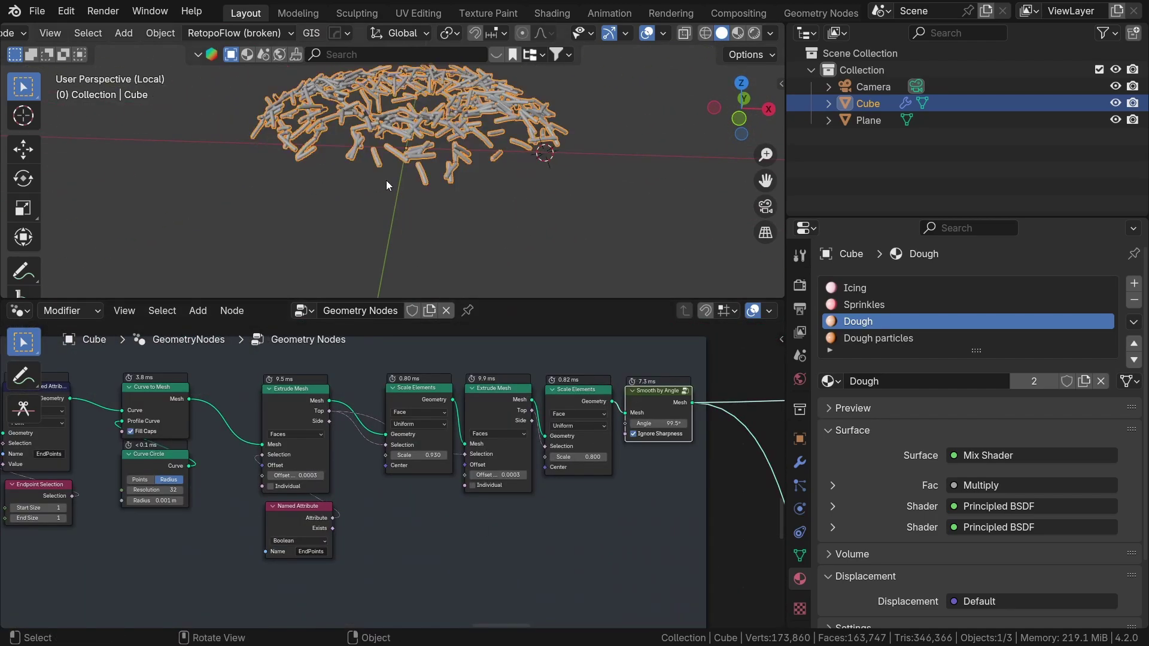
middle_click_drag(386, 181, 510, 204)
scroll(371, 398, "down", 3)
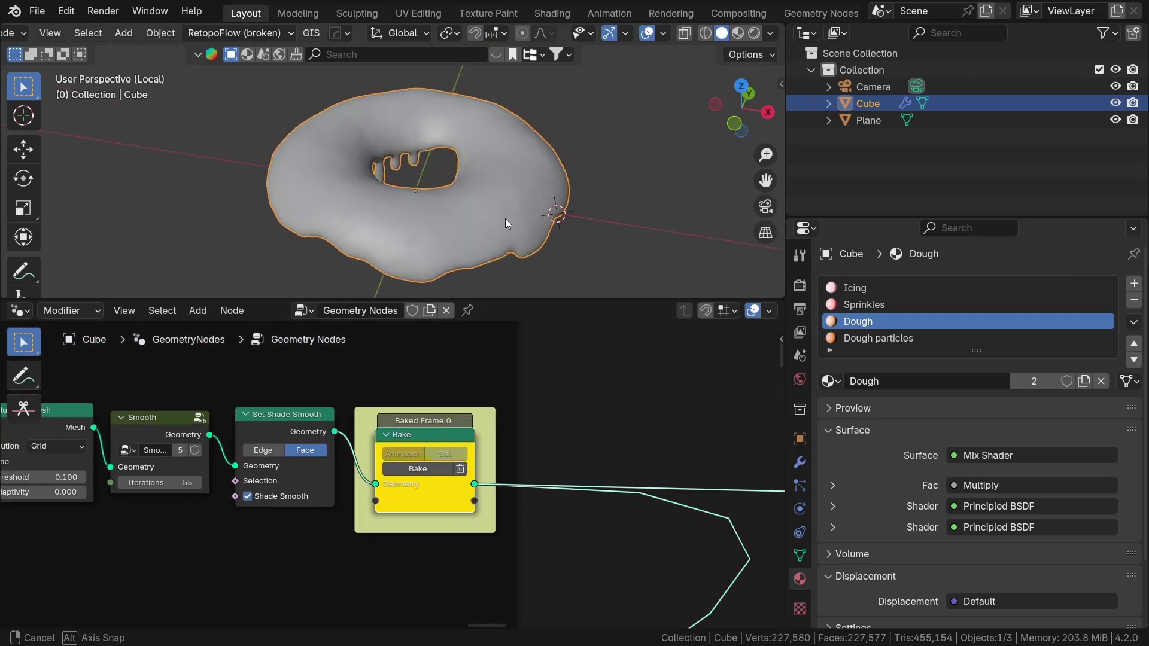
middle_click_drag(505, 218, 179, 138)
scroll(385, 544, "down", 5)
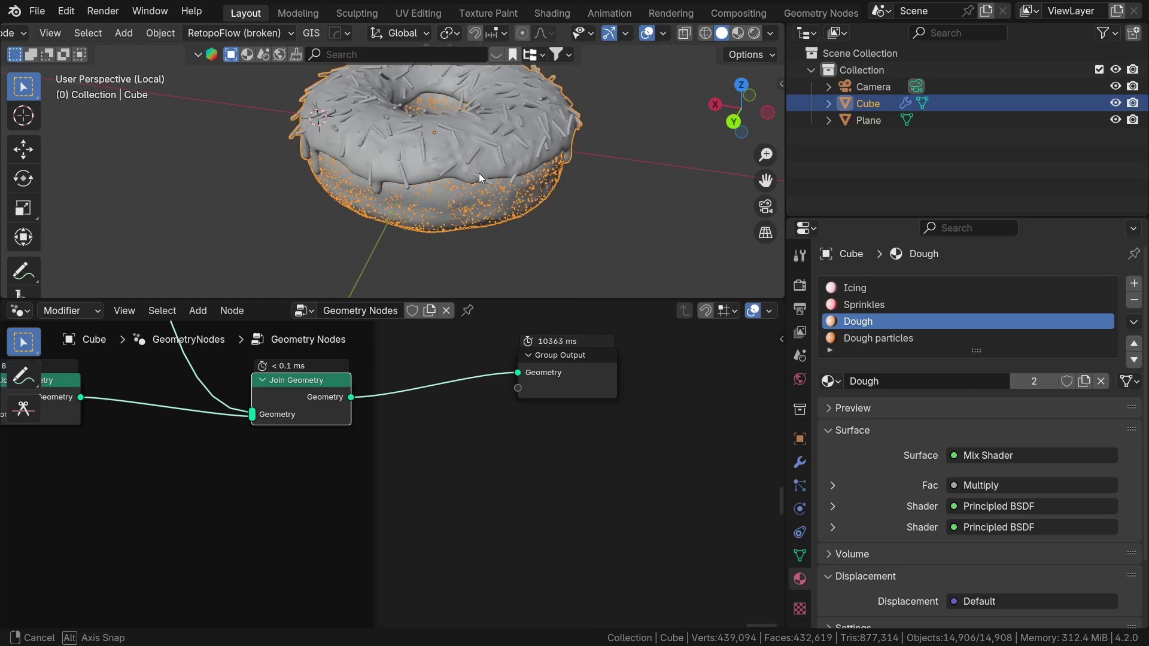
key("ctrl+space")
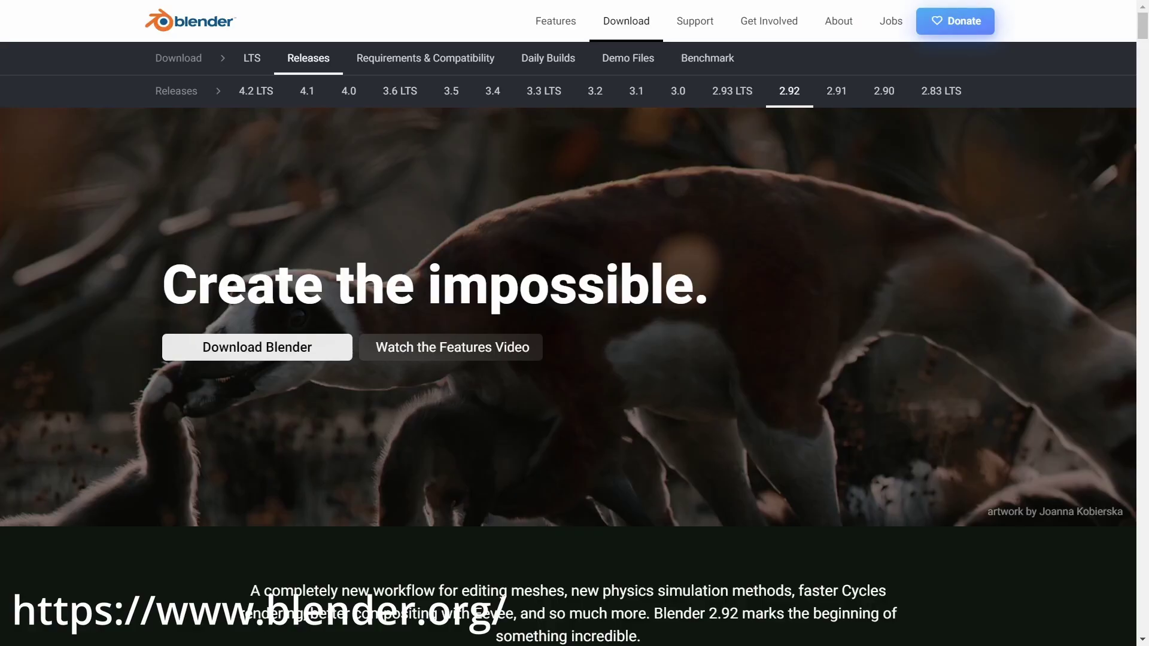
Step: Read the Geometry Nodes and Fields sections of the release pages on the Blender website
scroll(765, 408, "down", 20)
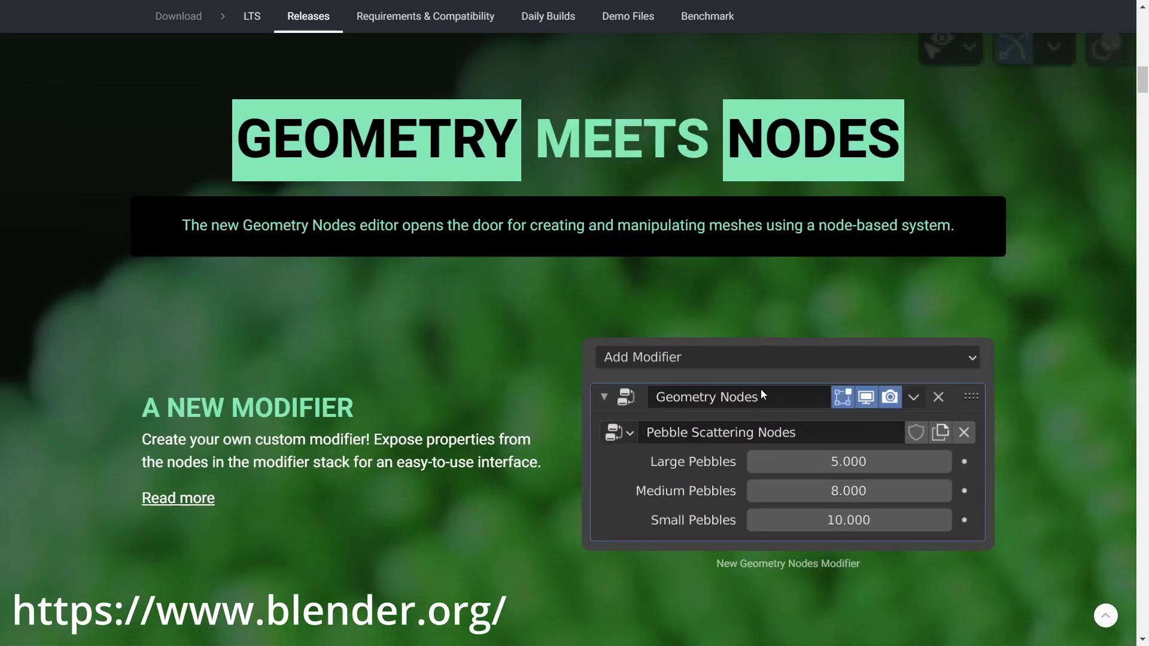
scroll(762, 394, "down", 5)
scroll(762, 394, "down", 3)
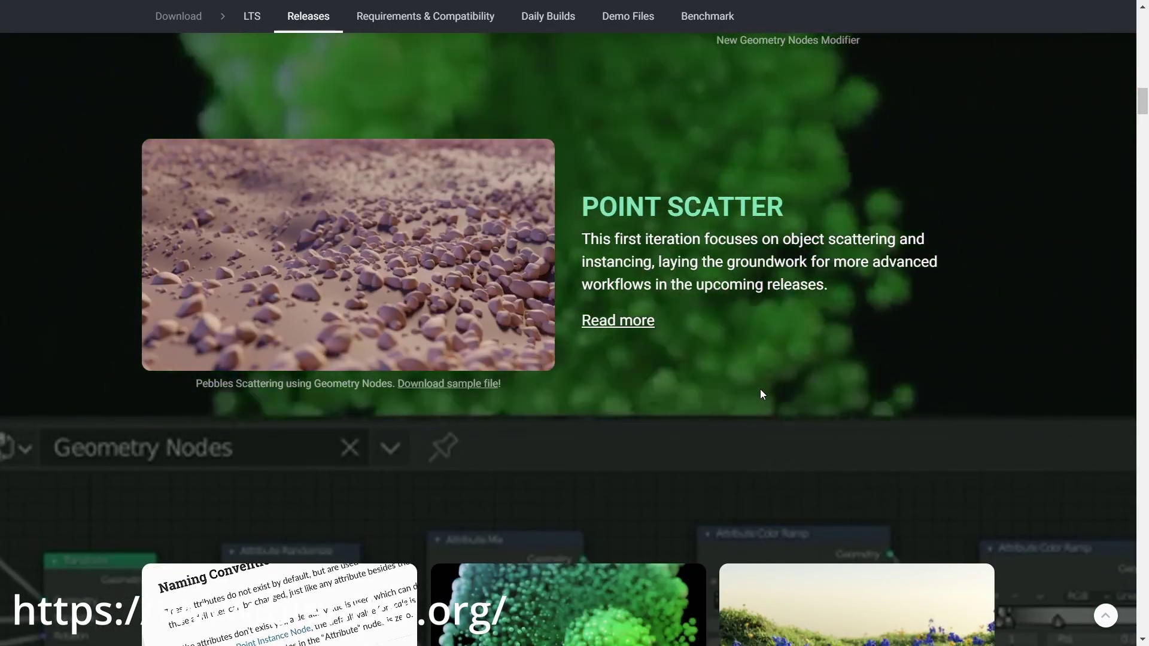
scroll(655, 374, "down", 18)
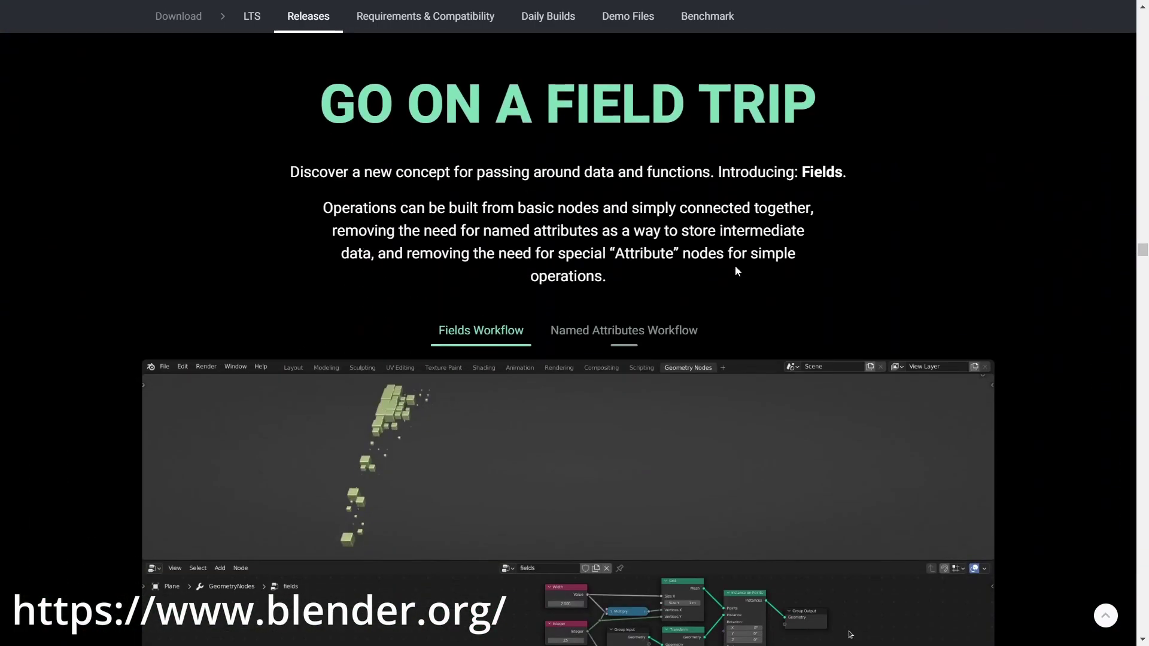
scroll(736, 270, "down", 5)
scroll(736, 271, "down", 5)
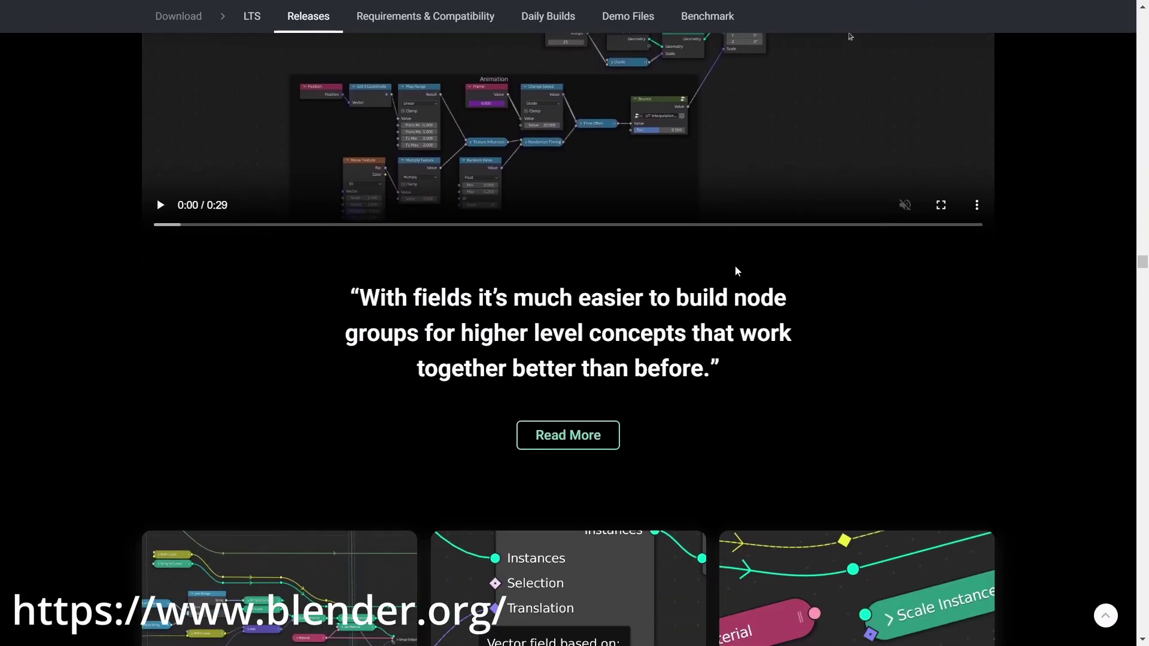
scroll(735, 265, "down", 6)
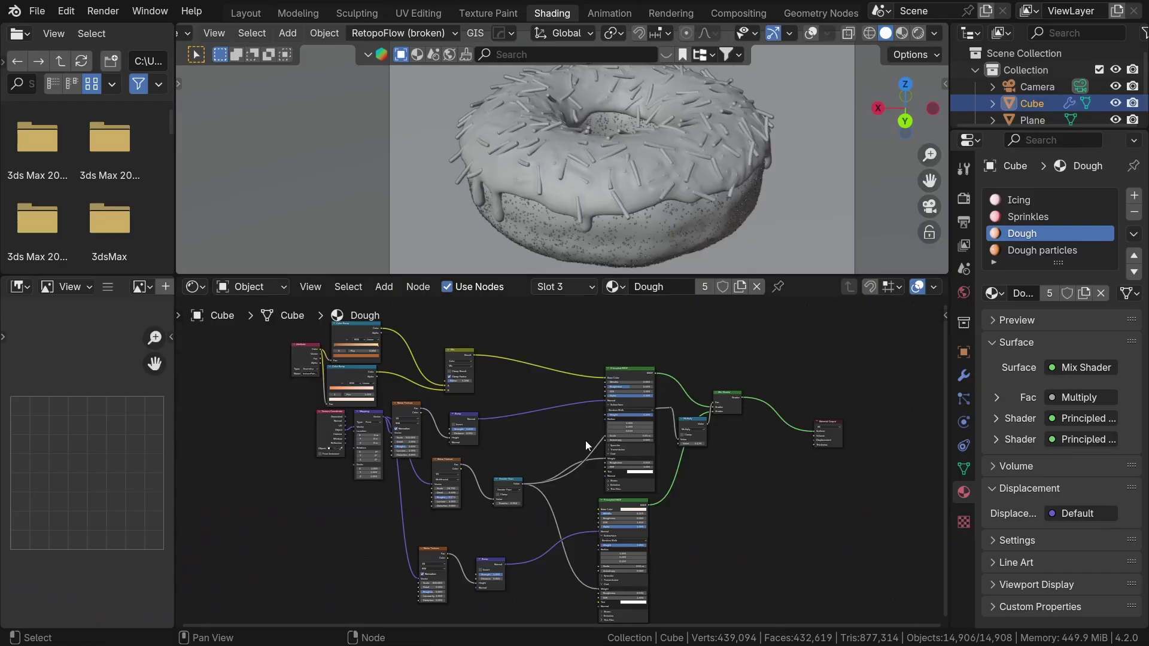
scroll(575, 444, "up", 2)
scroll(570, 446, "down", 3)
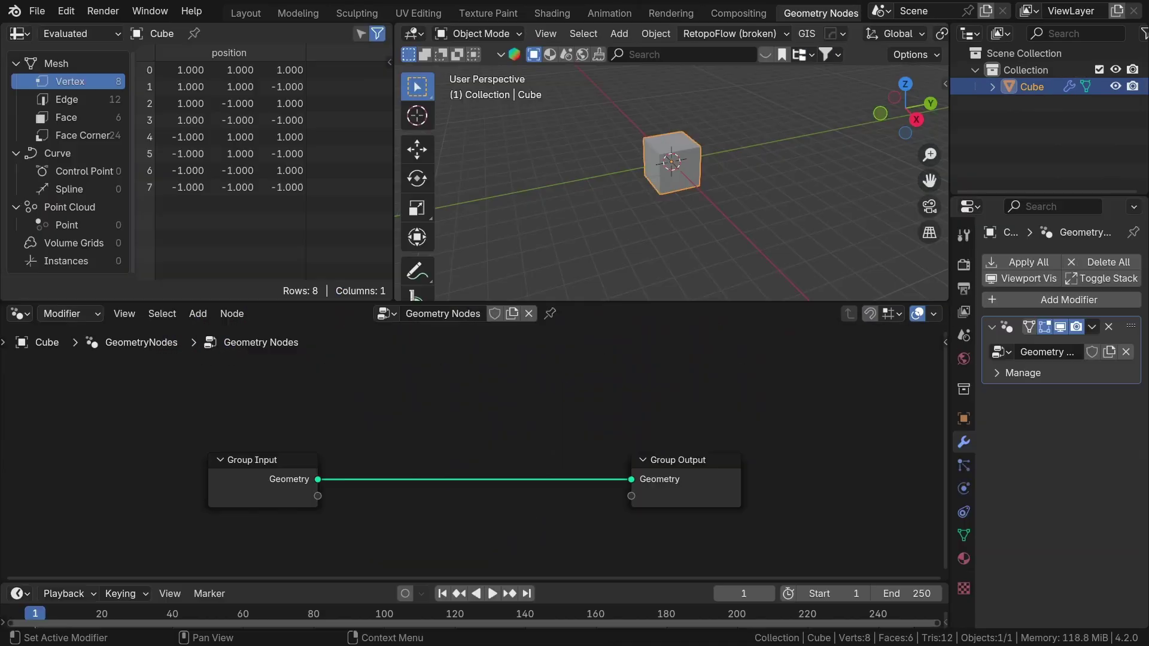
Step: Insert a Set Position node offset 2.24 m in X and 1.5 m in Y, and add a Subdivision Surface node
key("shift+a")
type("set")
key("shift+a")
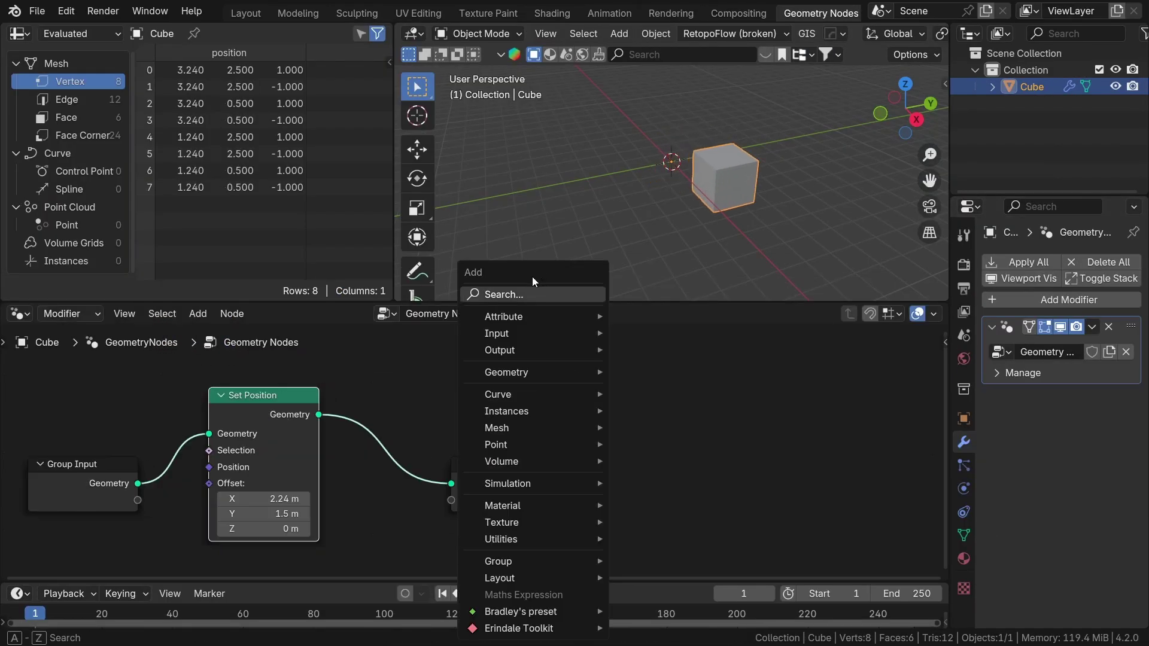
type("subd")
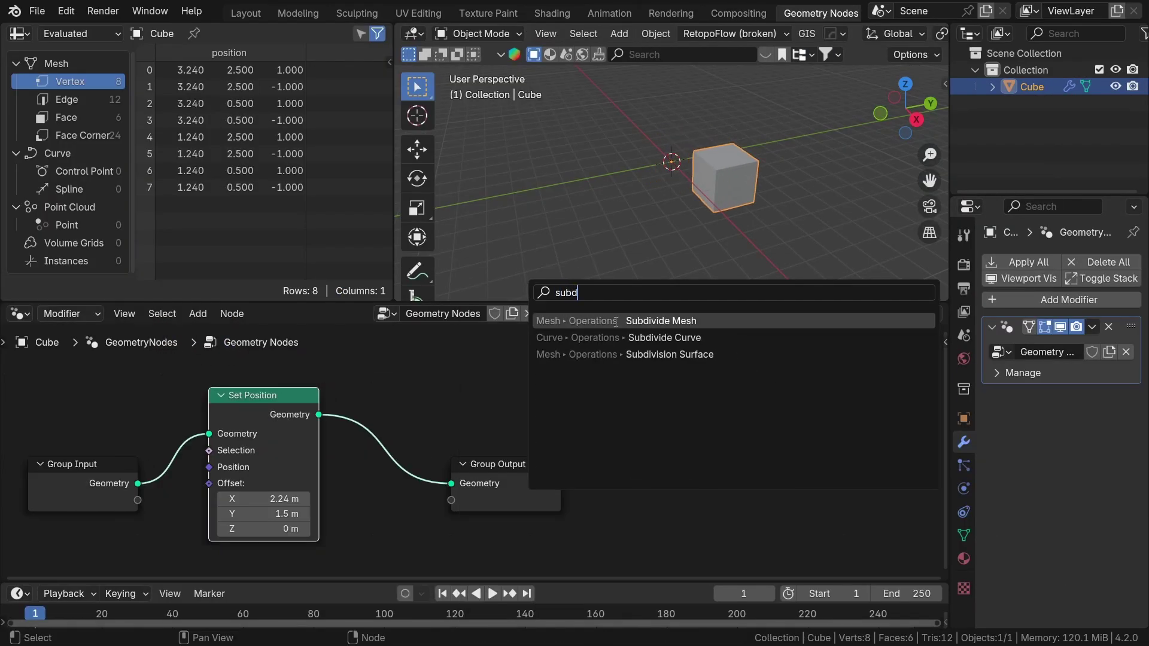
left_click(623, 354)
left_click(353, 417)
left_click(460, 518)
left_click(459, 519)
key("shift+d")
left_click(673, 411)
Step: Drive the Set Position offset with a Normal node, a Scale node and a Noise Texture node
left_click_drag(566, 369, 377, 482)
type("normal")
left_click_drag(567, 370, 567, 386)
type("scale")
left_click_drag(331, 478, 227, 508)
type("noi")
key("Return")
left_click(335, 496)
left_click_drag(539, 431, 519, 325)
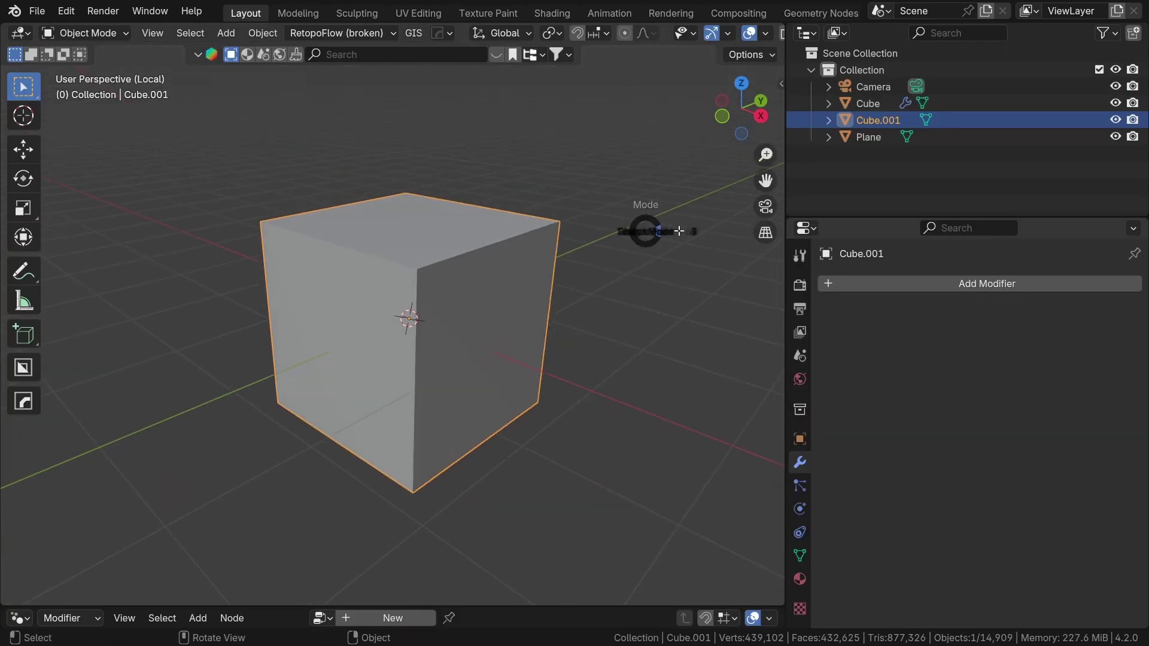
Step: Extrude the cube's top face upward into a taper and extrude a short neck about 0.57 m high
key("Tab")
key("e")
left_click(623, 198)
scroll(623, 188, "down", 3)
key("s")
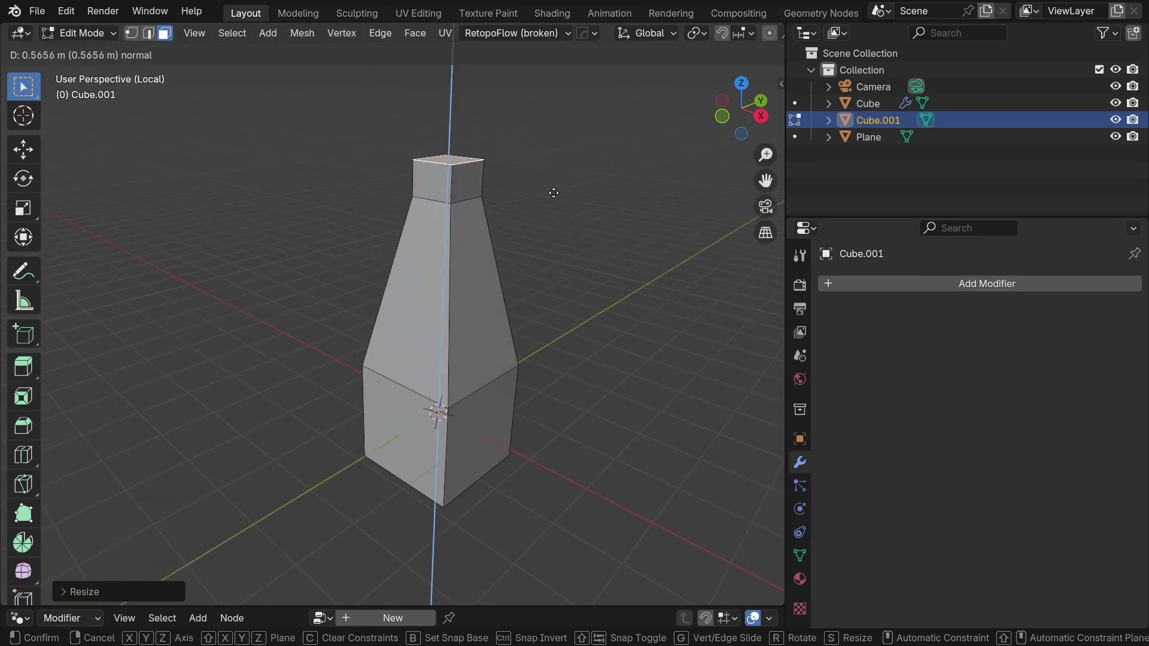
left_click(489, 195)
Step: Extrude the slanted faces beneath the head outward and downward into flaps around the neck
middle_click_drag(522, 216, 523, 206)
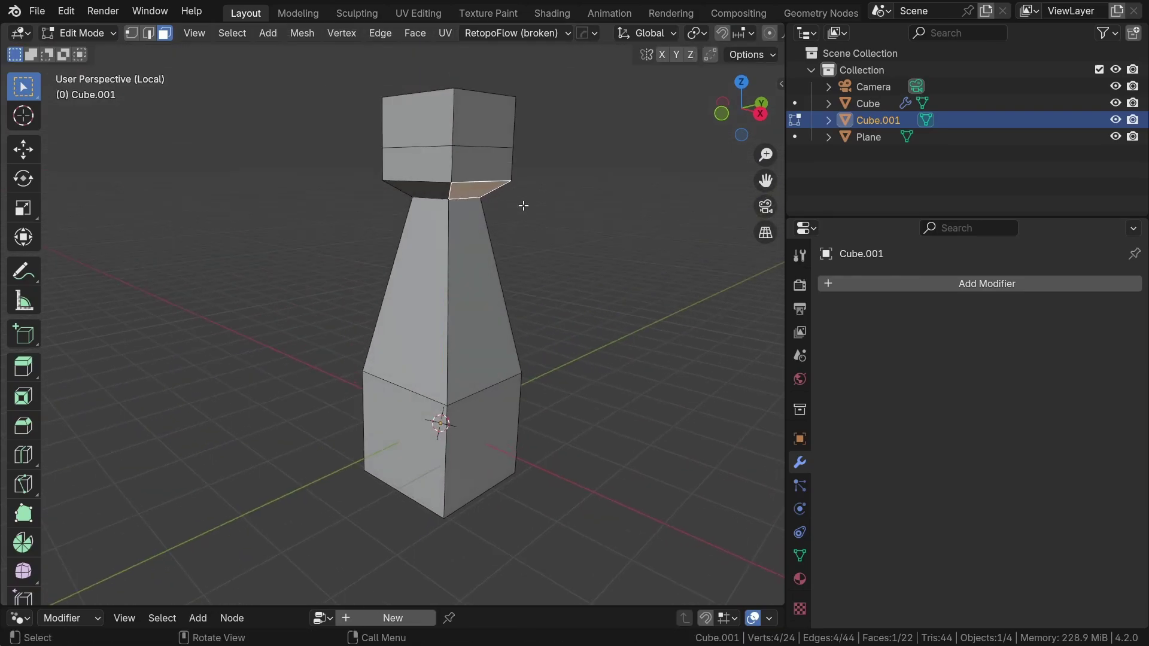
key("e")
left_click(421, 187)
middle_click_drag(421, 187, 536, 257)
middle_click_drag(319, 223, 395, 225)
left_click(295, 193)
key("e")
left_click(225, 314)
middle_click_drag(231, 203, 399, 264)
Step: Extrude the head's top face upward and flare it by scaling it about 1.78 times
middle_click_drag(514, 238, 534, 94)
key("e")
key("s")
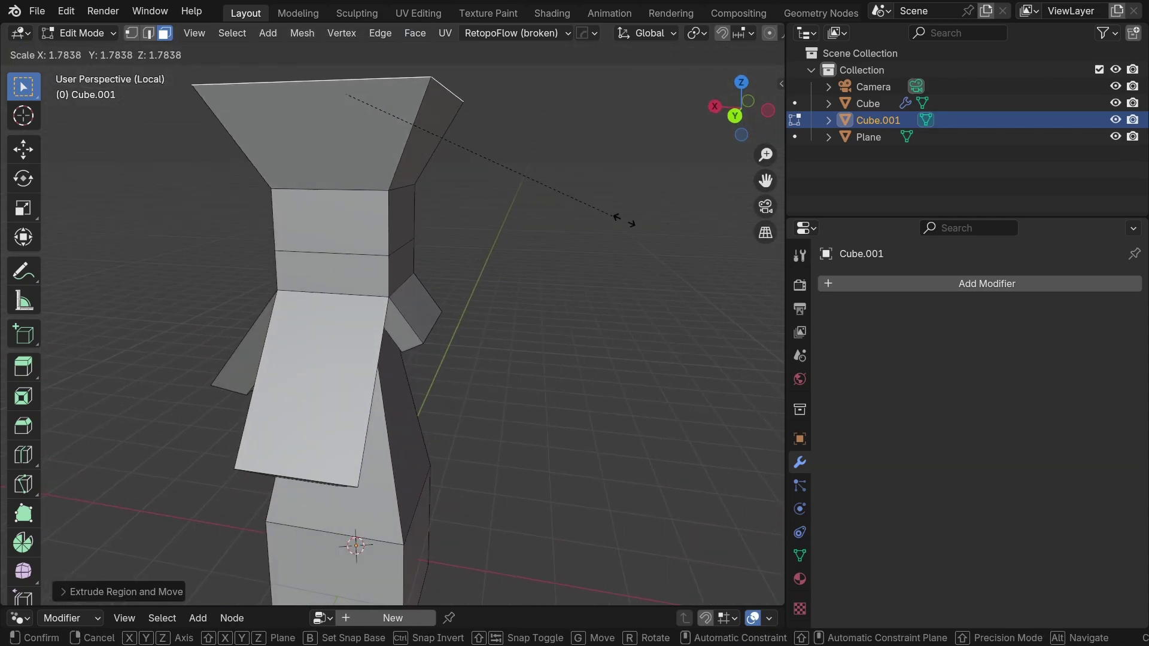
left_click(641, 224)
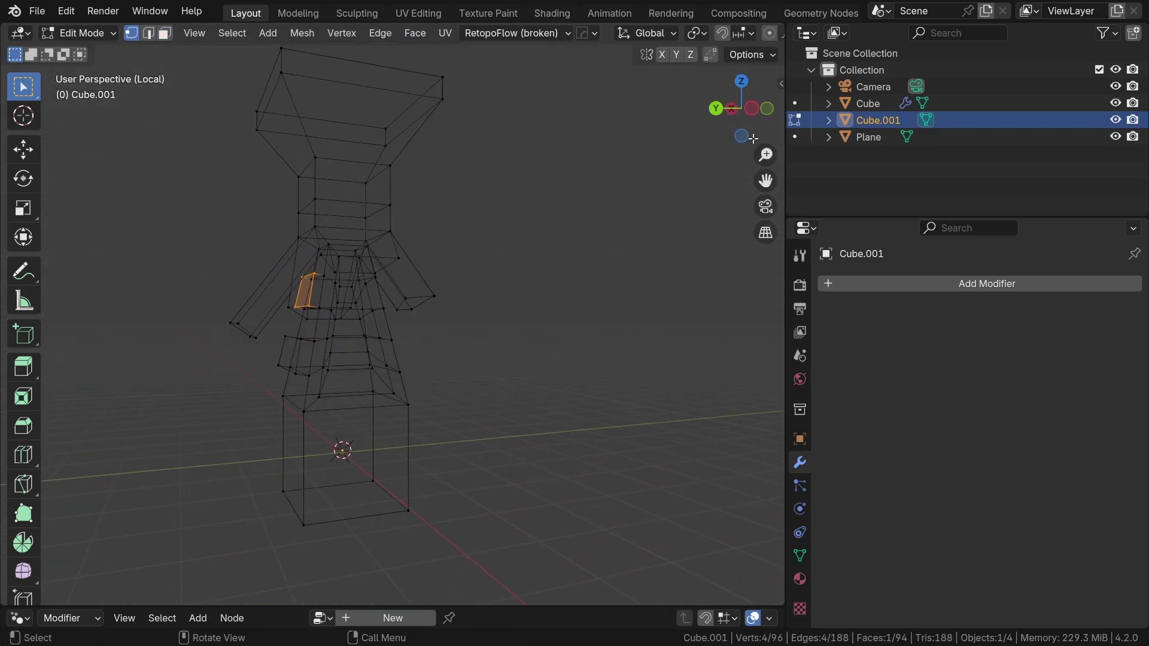
Step: Align the view to the X axis and move the upper section's vertices along Z
left_click(751, 108)
left_click_drag(533, 350, 118, 79)
key("g")
key("z")
left_click(361, 130)
Step: Move two smaller groups of vertices in the middle section along Z and turn off X-ray display
left_click_drag(413, 311, 249, 241)
key("g")
key("z")
left_click(321, 291)
left_click_drag(405, 285, 305, 266)
scroll(337, 271, "up", 4)
key("g")
key("z")
left_click(402, 248)
scroll(412, 249, "down", 2)
key("alt+z")
middle_click_drag(390, 288, 586, 414)
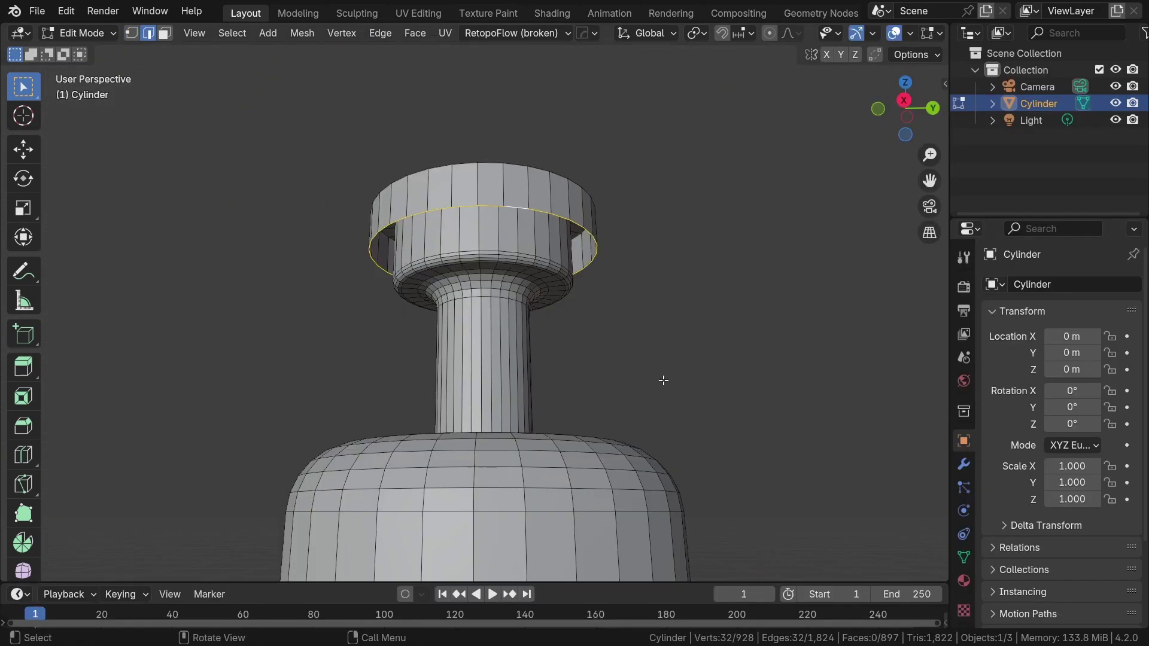
Step: Scale the open edge loop around the cylinder's top outward in the XY plane to form a wide rim
scroll(662, 380, "up", 2)
key("s")
key("shift+z")
left_click(769, 262)
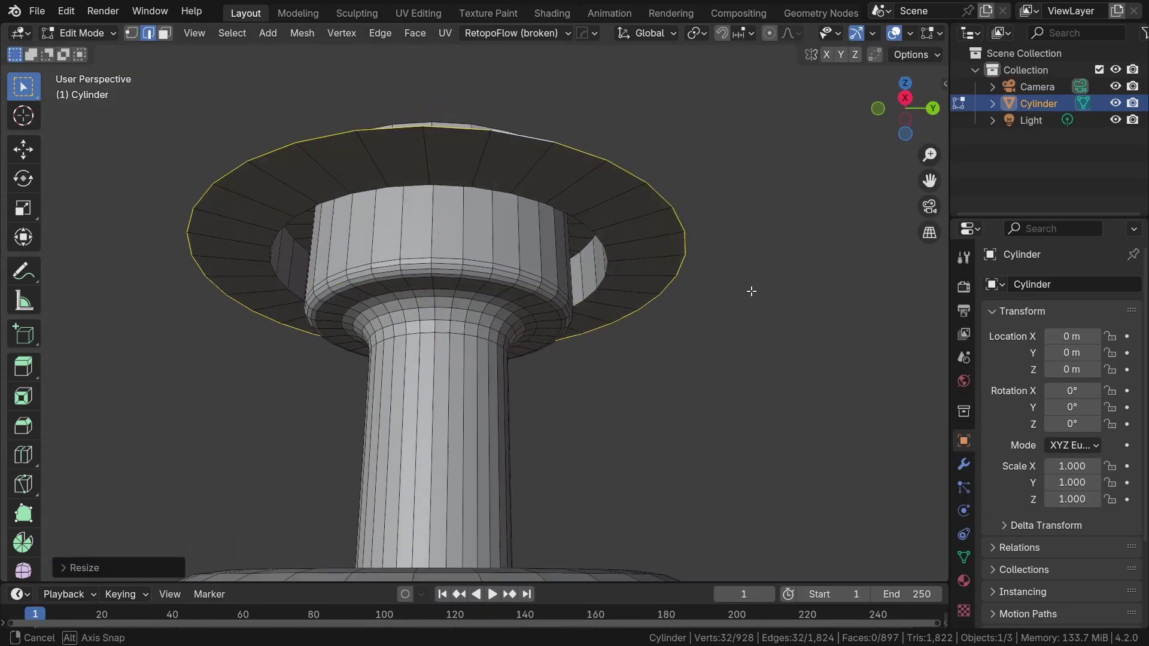
Step: Extrude the wide rim upward along Z by about 0.92 m and fill its open top with a face
middle_click_drag(769, 261, 711, 410)
key("e")
key("z")
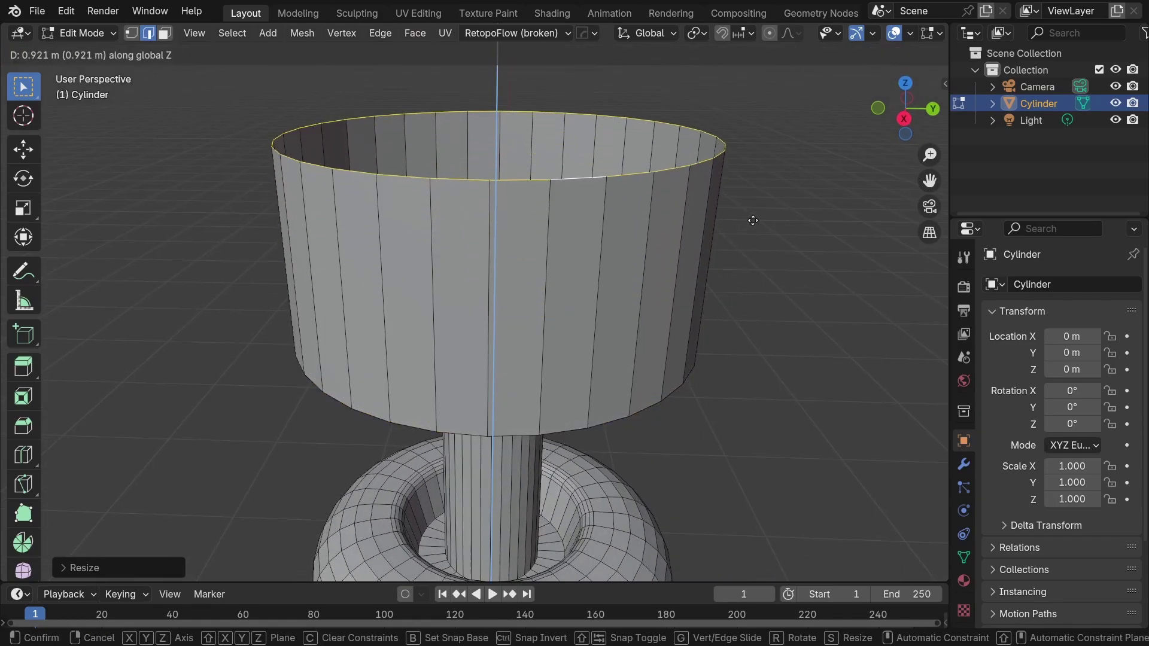
left_click(778, 231)
key("f")
Step: Bevel the lower edge loop of the newly extruded cylinder head
middle_click_drag(803, 243, 850, 204)
scroll(620, 251, "up", 1)
left_click(616, 243, "alt")
scroll(703, 246, "up", 1)
middle_click_drag(754, 246, 688, 299, "shift")
key("ctrl+b")
left_click(720, 270)
Step: Return to Object Mode and apply auto smooth shading to the cylinder object
key("Tab")
middle_click_drag(612, 440, 599, 327, "shift")
right_click(608, 301)
left_click(605, 282)
scroll(598, 311, "down", 3)
key("a")
key("a")
left_click(562, 288)
middle_click_drag(562, 288, 511, 335)
Step: Re-enter Edit Mode and extrude an edge from the top rim of the cylinder head
key("ctrl+Tab")
left_click(630, 323)
middle_click_drag(589, 240, 576, 321, "shift")
left_click(534, 293)
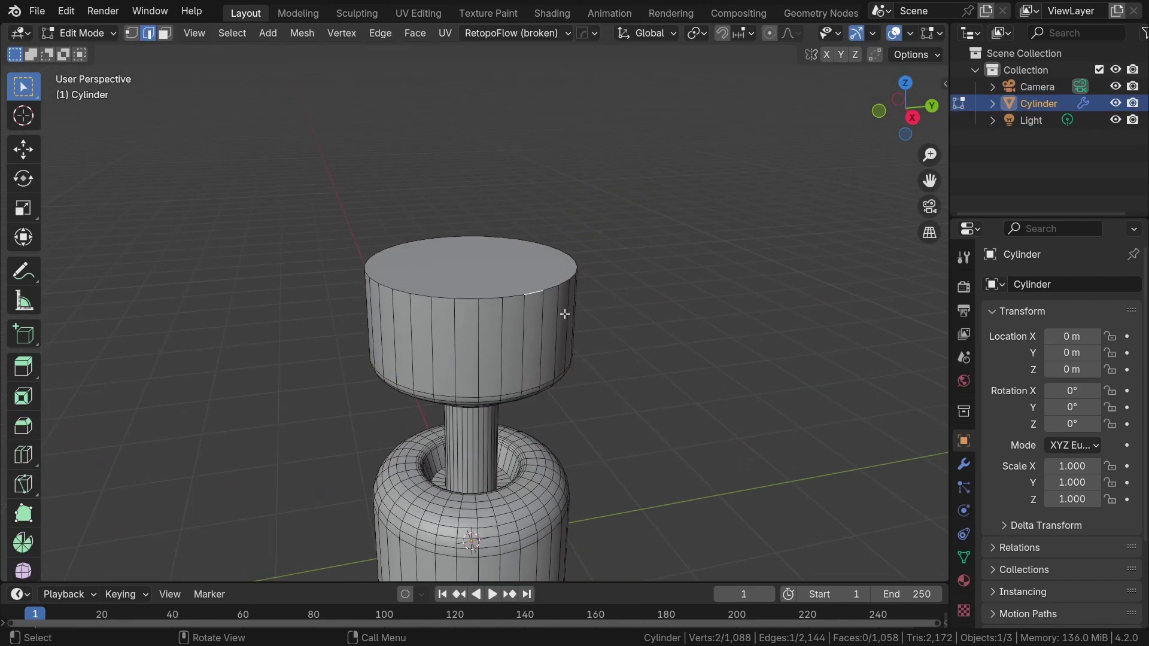
key("e")
left_click(649, 377)
key("e")
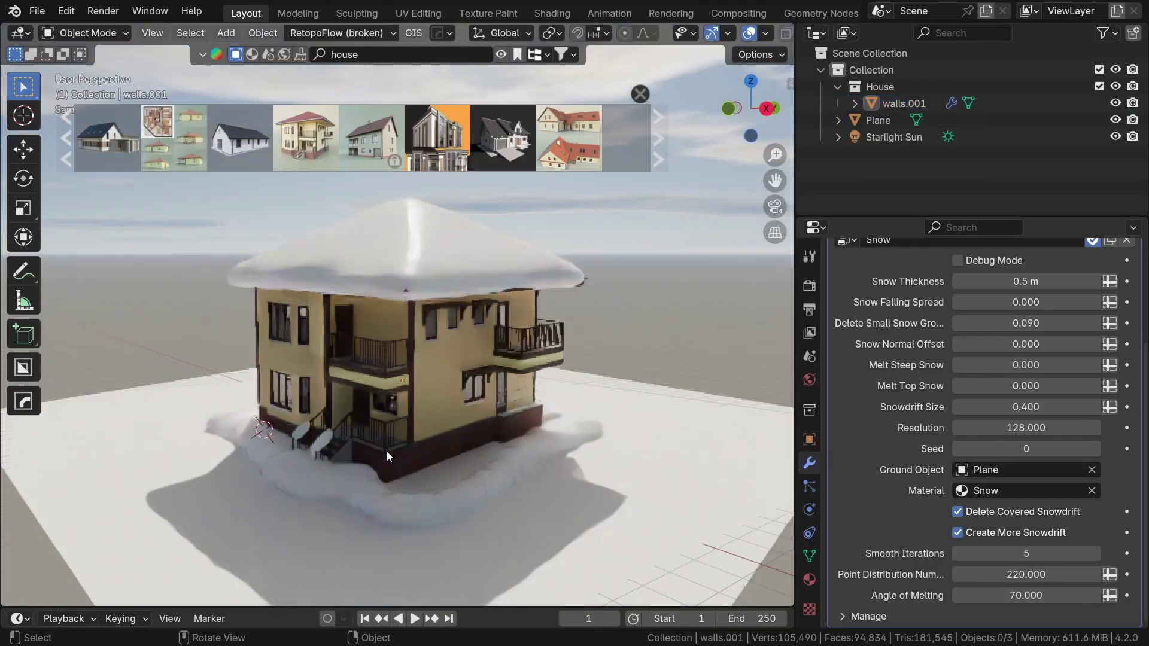
Step: Sculpt the roof's snow mesh with the SculptDraw brush in Sculpt Mode to spread snow over the exposed roof edge
mouse_move(386, 451)
middle_mouse_down()
mouse_move(600, 469)
mouse_move(562, 475)
middle_mouse_up()
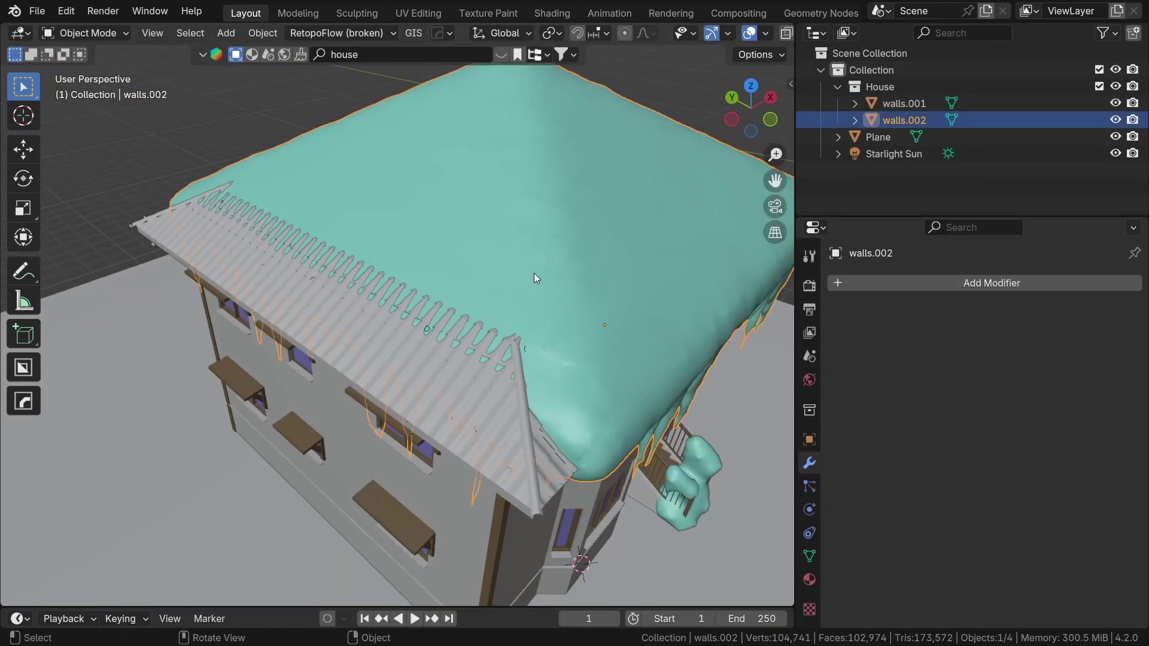
scroll(534, 273, "up", 1)
key("ctrl+Tab")
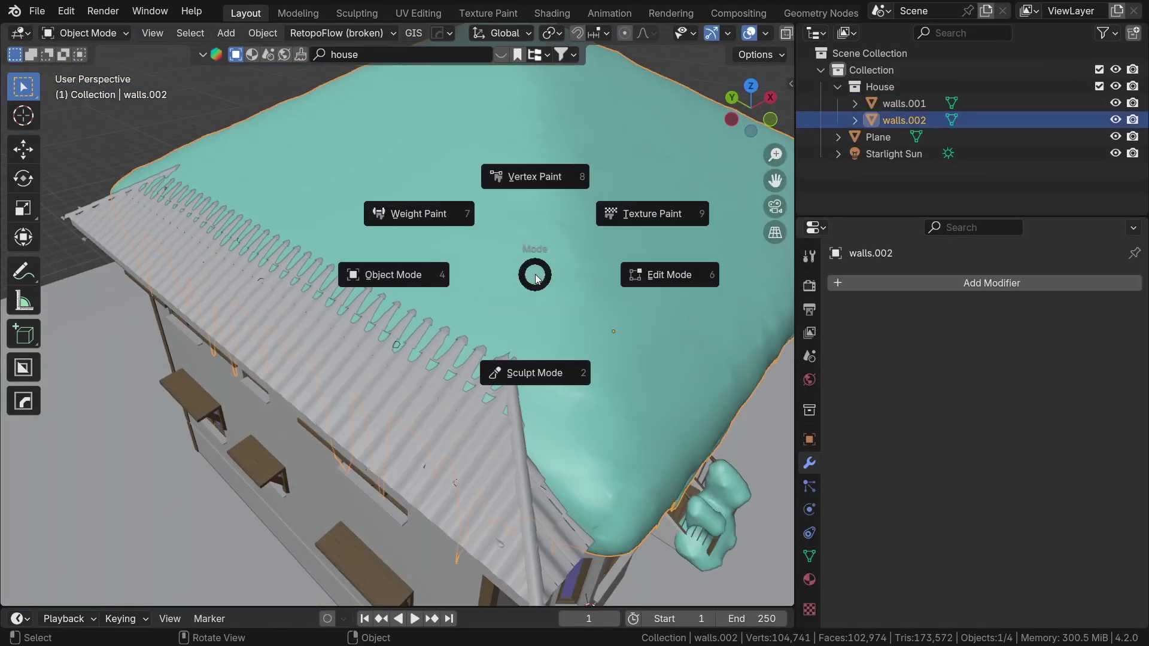
left_click(540, 377)
middle_click_drag(544, 400, 91, 267)
scroll(108, 272, "down", 2)
middle_click_drag(212, 288, 329, 321)
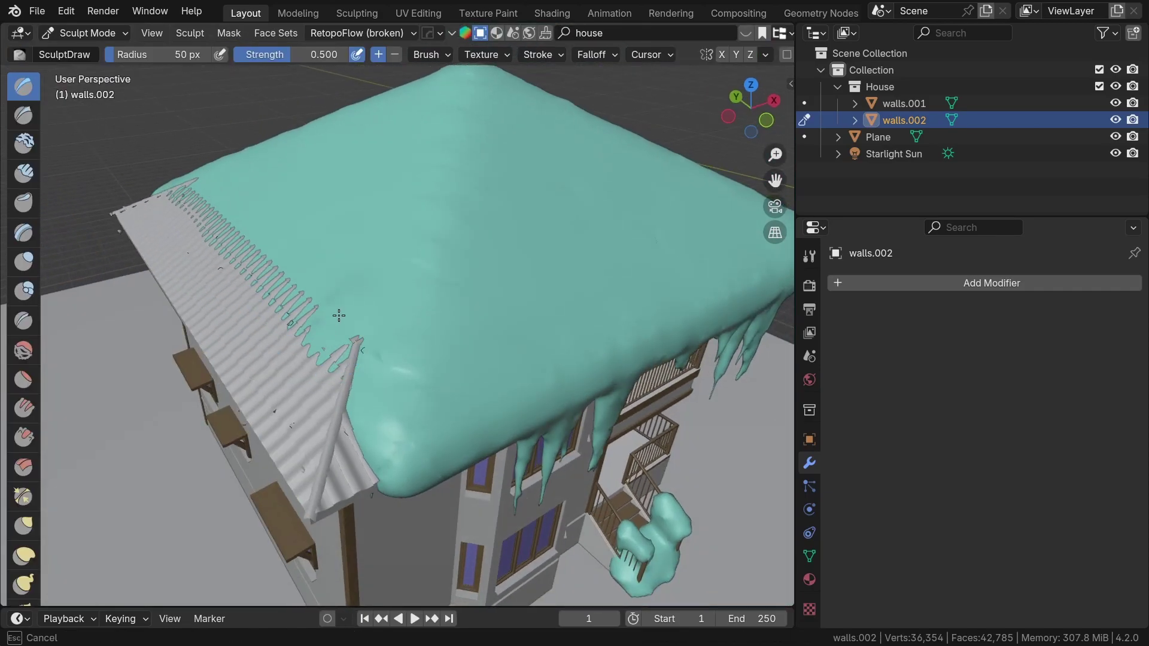
middle_click_drag(310, 367, 533, 369)
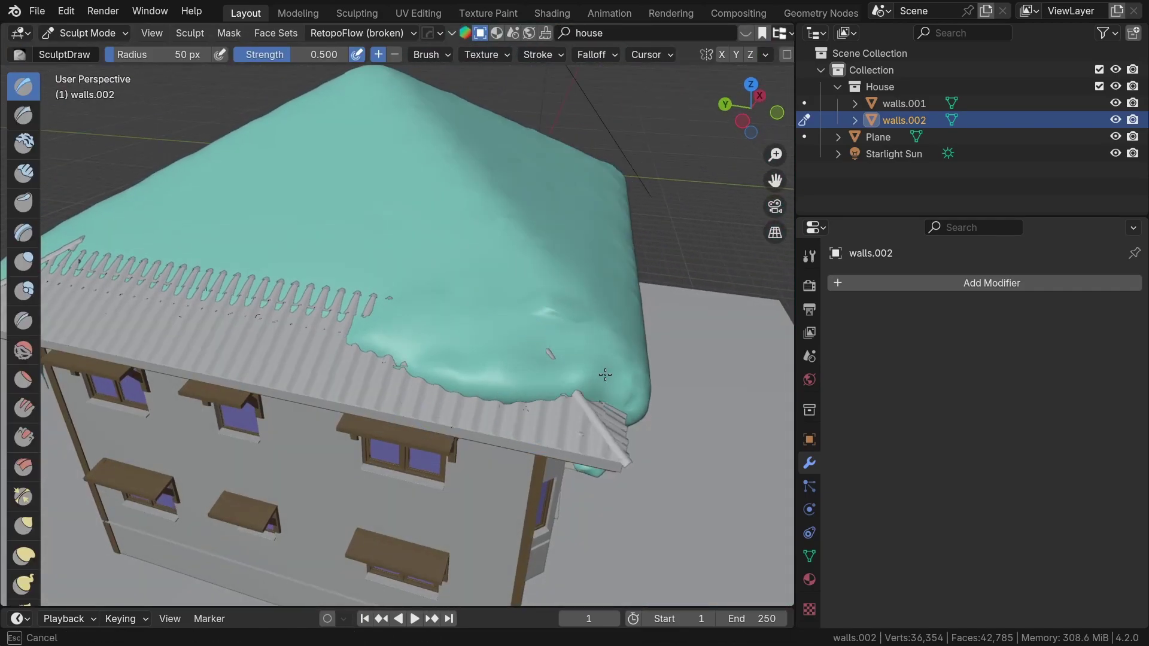
middle_click_drag(445, 391, 370, 319)
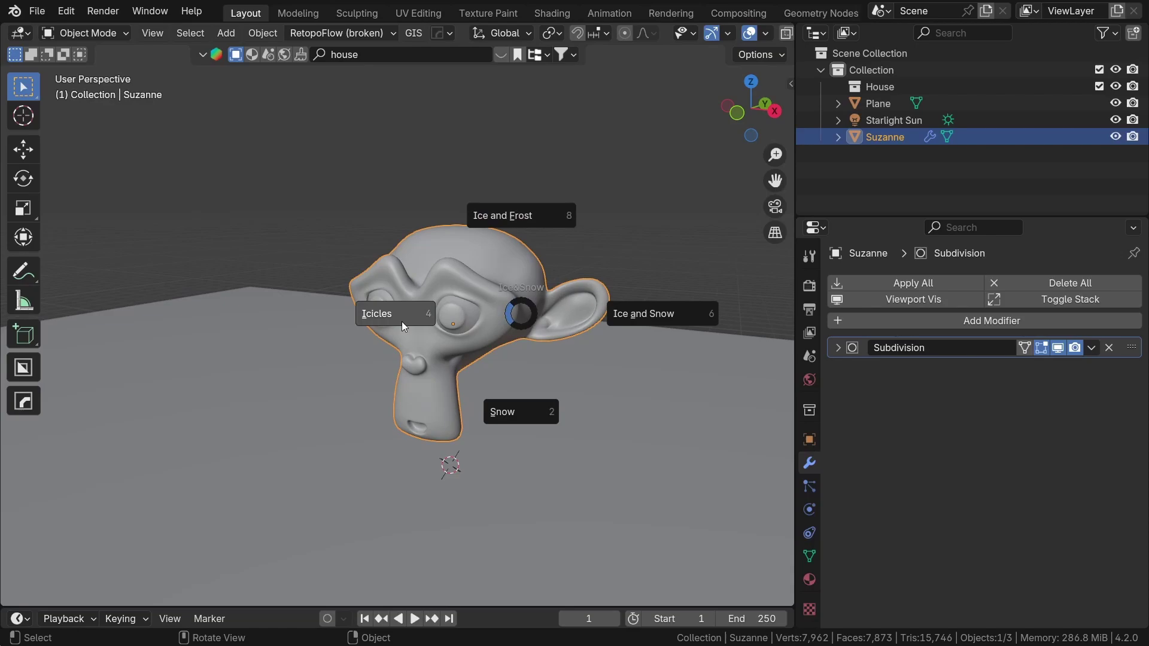
Step: Apply the Snow preset to the Suzanne head and show the viewport in rendered shading
left_click(517, 371)
key("z")
left_click(499, 302)
mouse_move(499, 301)
middle_mouse_down()
mouse_move(501, 288)
mouse_move(631, 318)
mouse_move(225, 282)
mouse_move(894, 436)
middle_mouse_up()
Step: Remove the snow modifier from Suzanne and apply the Icicles preset instead
left_click(1109, 370)
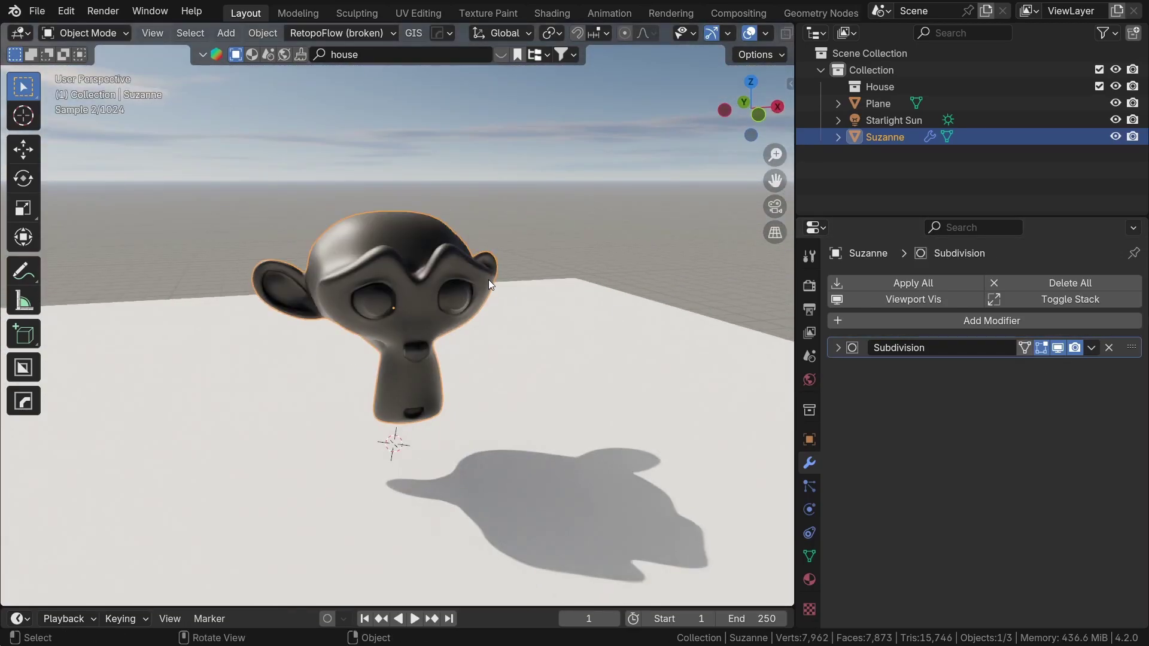
key("shift+f")
left_click(390, 289)
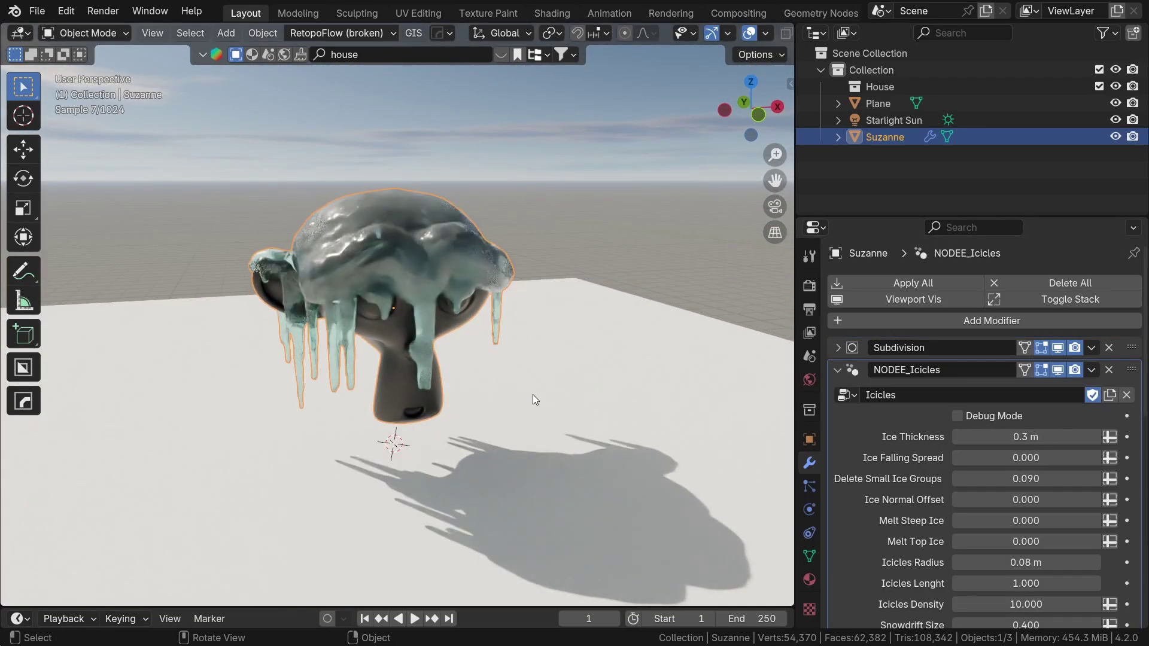
Step: Deselect Suzanne and view the icicles on the head from another angle
key("alt+a")
middle_click_drag(520, 359, 417, 321)
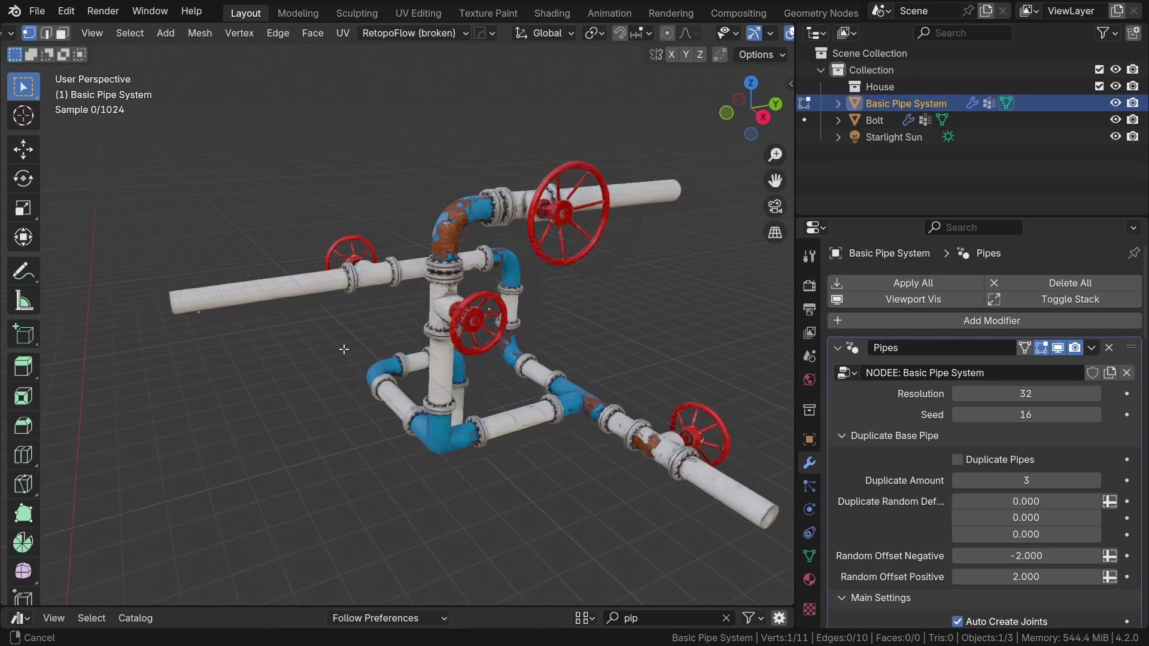
Step: Extend the Basic Pipe System by extruding the selected end vertex upward along Z and again along Y
middle_click_drag(344, 349, 434, 446)
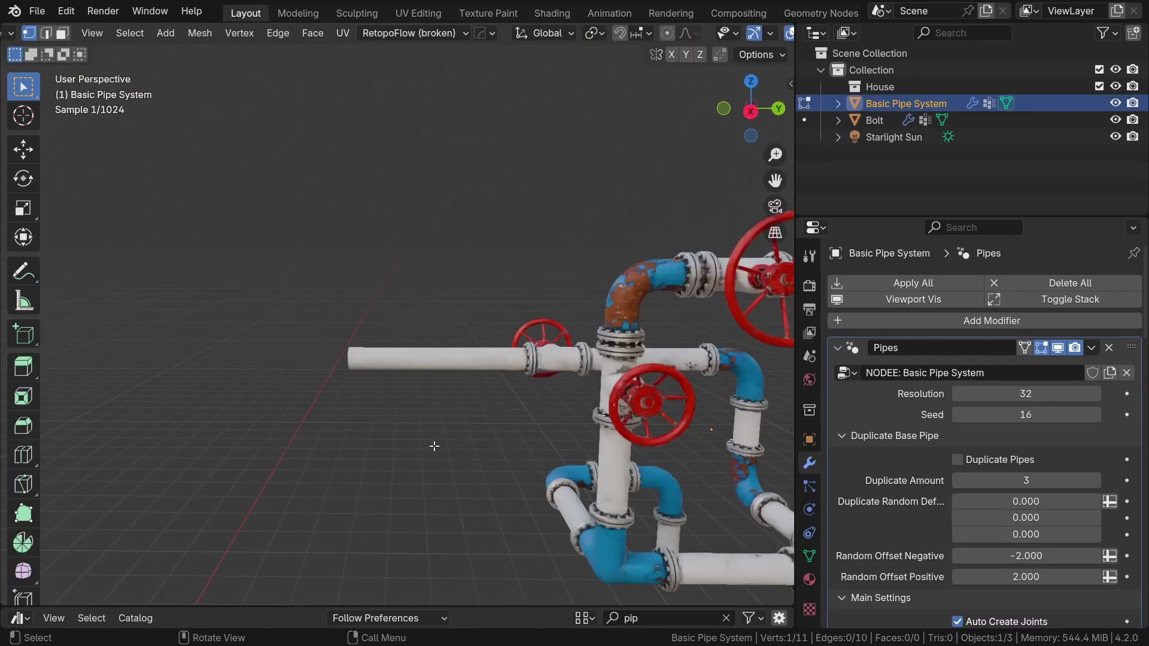
key("e")
key("z")
left_click(441, 198)
key("e")
key("y")
left_click(742, 244)
middle_click_drag(619, 285, 596, 274)
scroll(596, 274, "down", 3)
Step: Extrude a further pipe branch along X from the upper corner of the new run, and box-select pipe vertices to move them
left_click(282, 136)
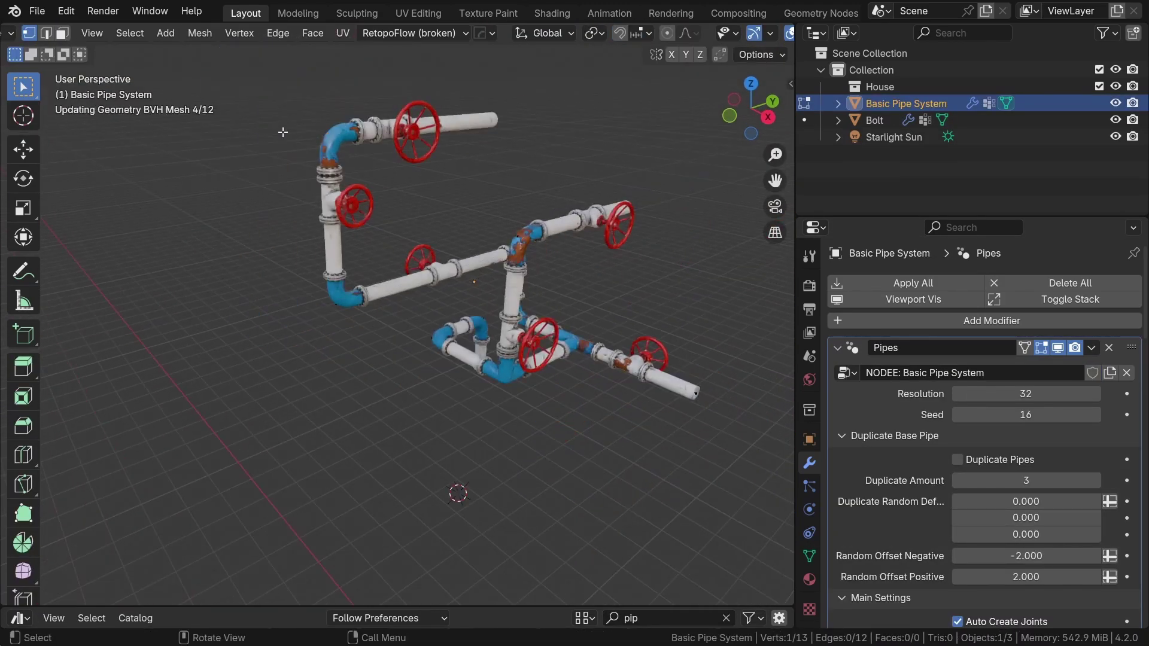
middle_click_drag(282, 136, 383, 174)
key("e")
key("x")
left_click(239, 210)
middle_click_drag(419, 240, 313, 264)
left_click_drag(334, 141, 475, 241)
key("g")
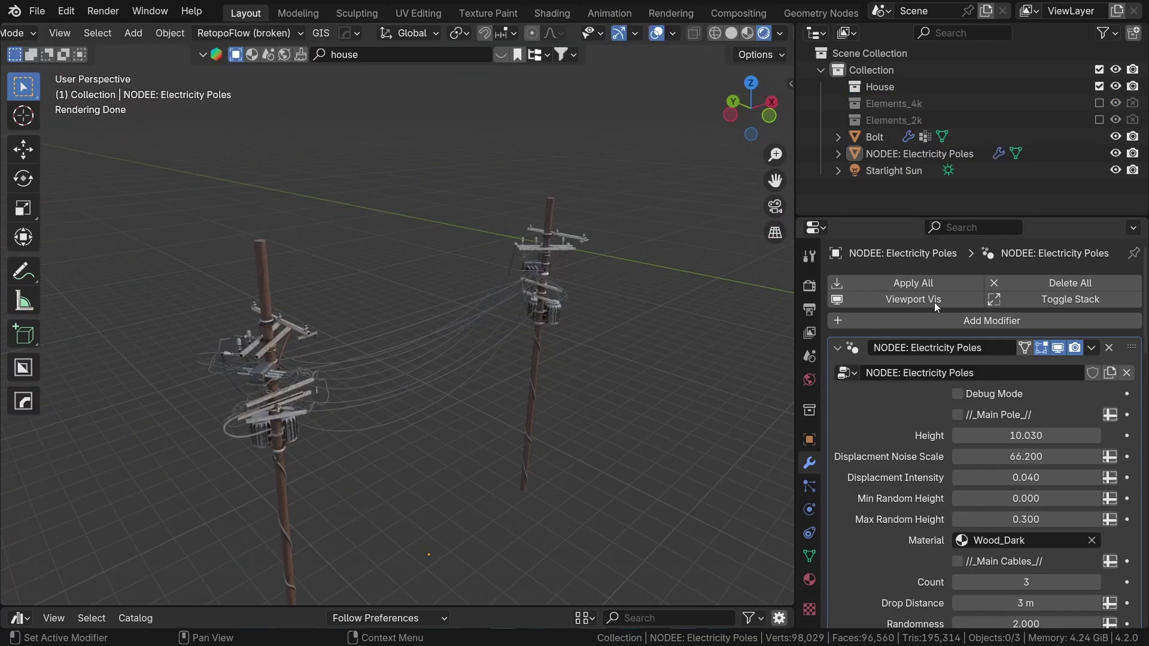
Step: Enter Edit Mode on the electricity poles and reposition the pole vertices across the ground plane
scroll(530, 350, "down", 3)
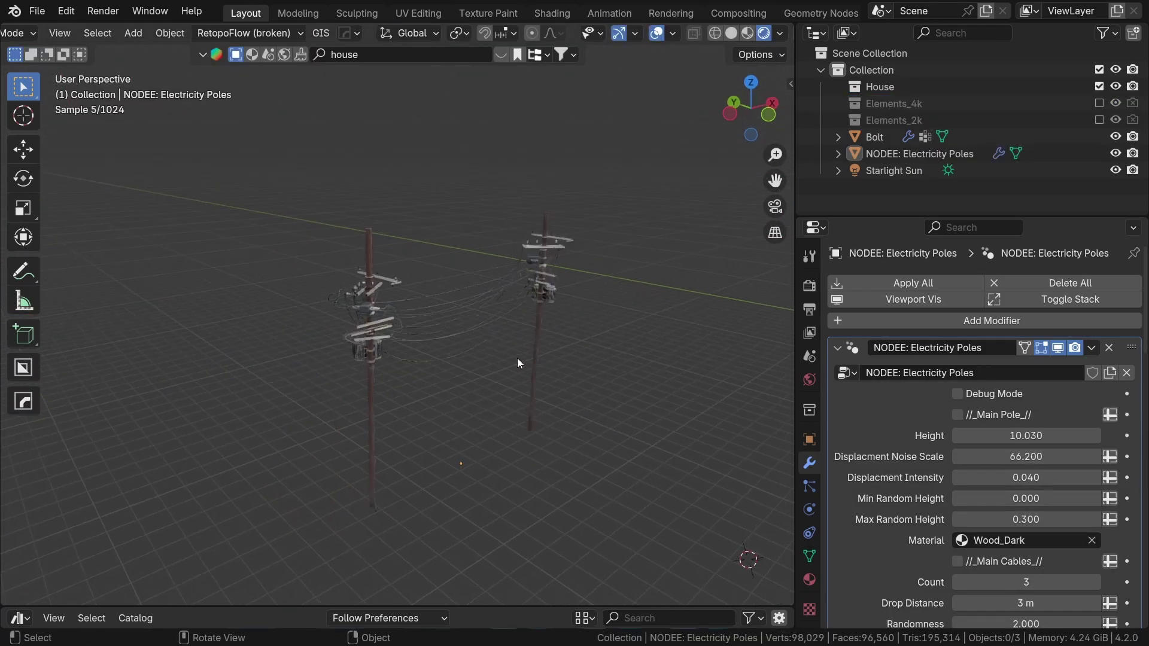
left_click(539, 339)
key("Tab")
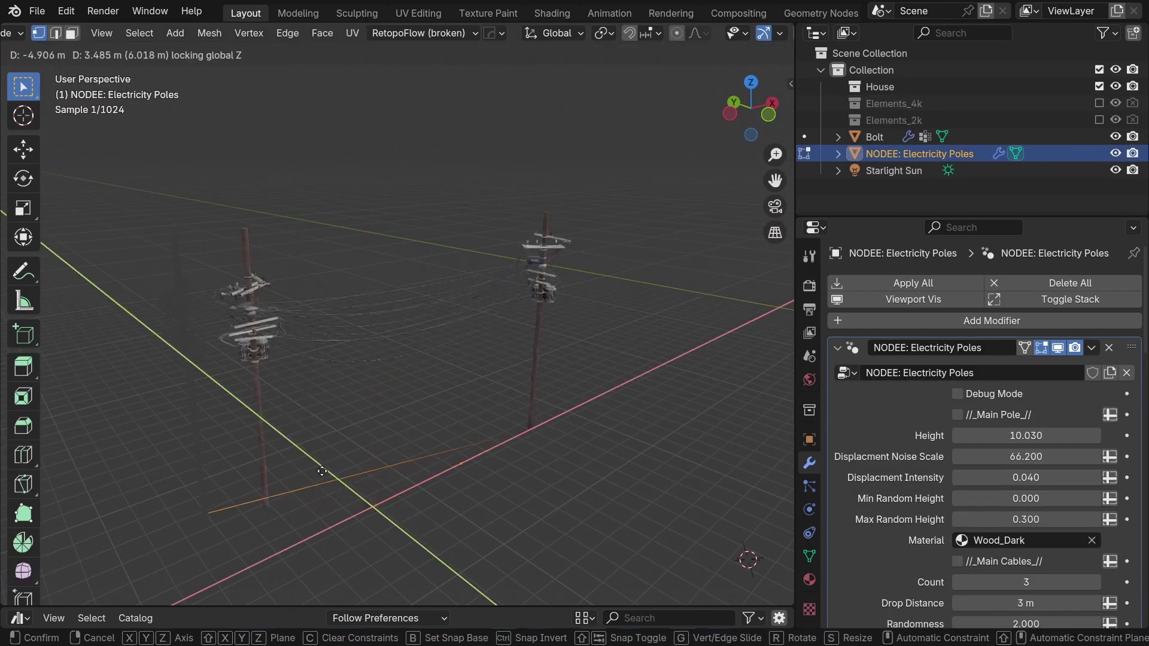
left_click(320, 464)
scroll(564, 446, "down", 2)
left_click(513, 437)
key("g")
left_click(486, 585)
Step: Extrude two more electricity poles from the line's end across the ground plane, and return to Object Mode with nothing selected
middle_click_drag(670, 464, 444, 359)
left_click_drag(425, 342, 547, 474)
key("e")
key("shift+z")
left_click(765, 290)
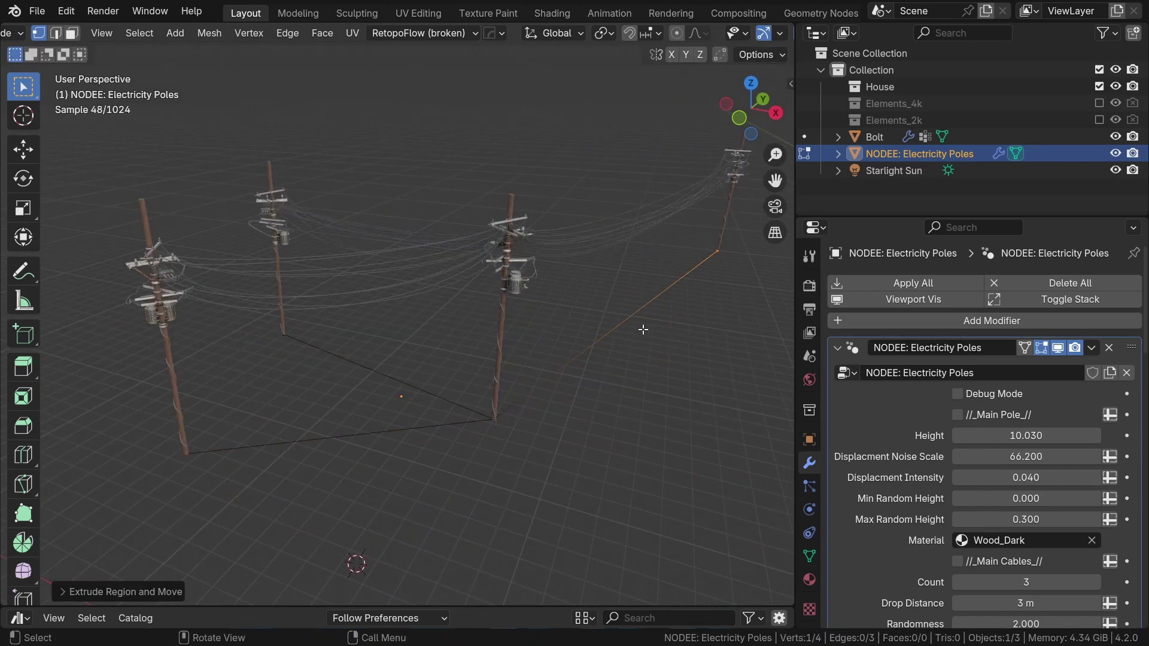
key("e")
key("shift+z")
left_click(701, 446)
key("ctrl+Tab")
left_click(414, 371)
left_click(448, 394)
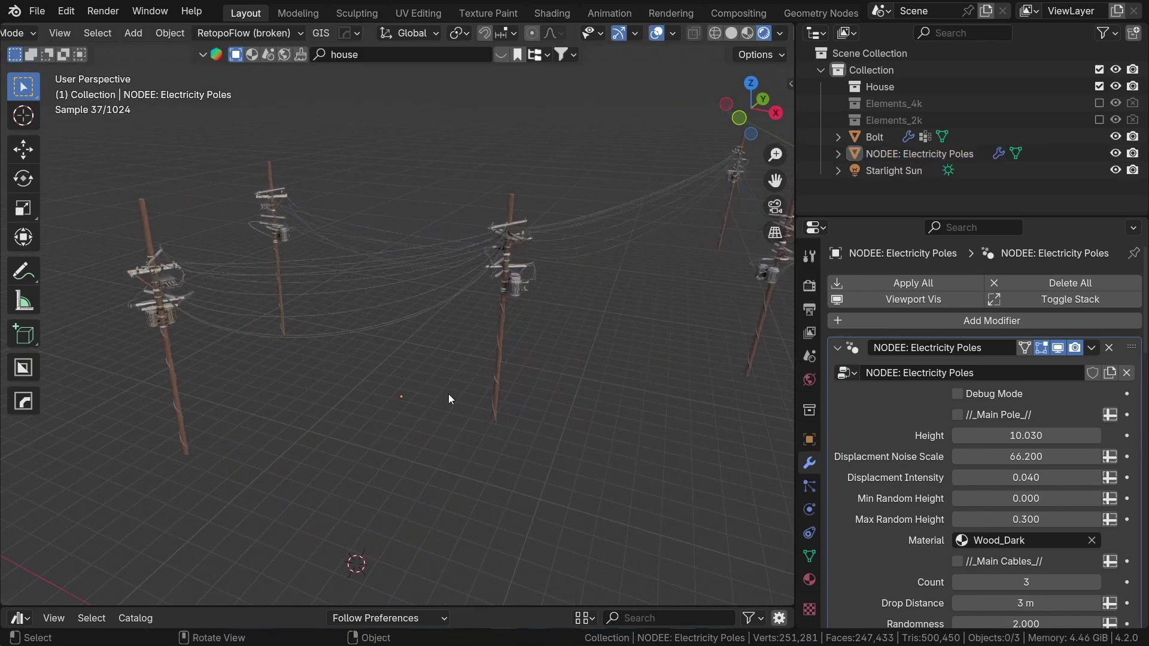
Step: Reselect the electricity poles in solid shading and increase the cables' Drop Distance in the modifier
left_click(445, 318)
key("z")
left_click(683, 401)
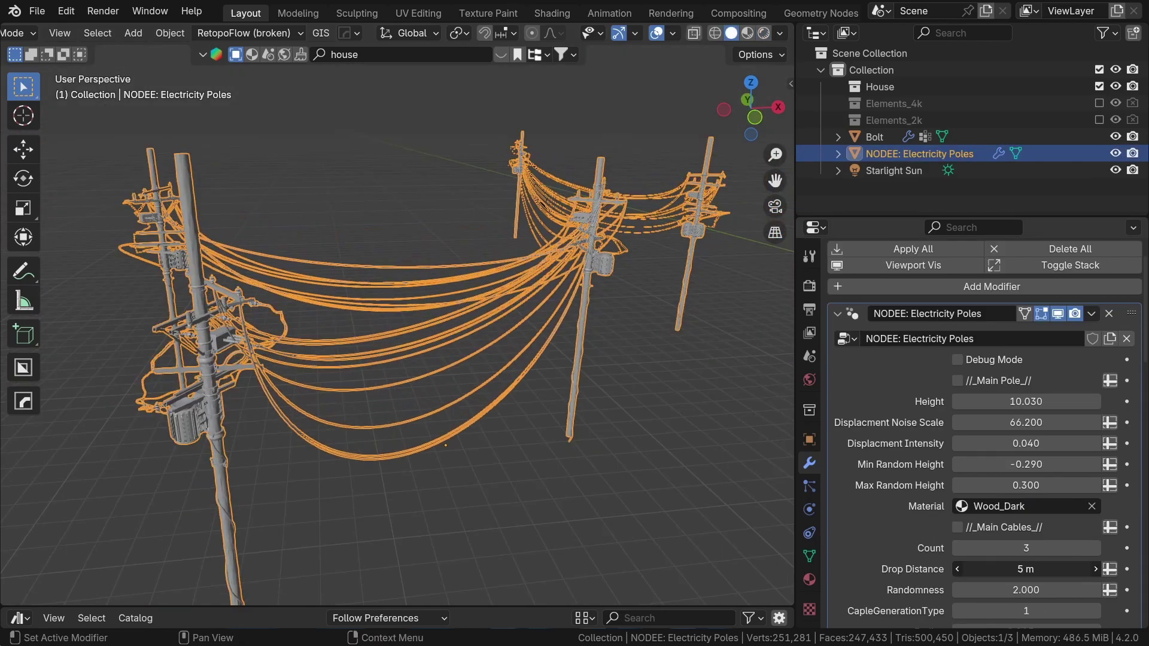
mouse_move(1026, 570)
left_mouse_down()
mouse_move(1077, 569)
mouse_move(1048, 569)
left_mouse_up()
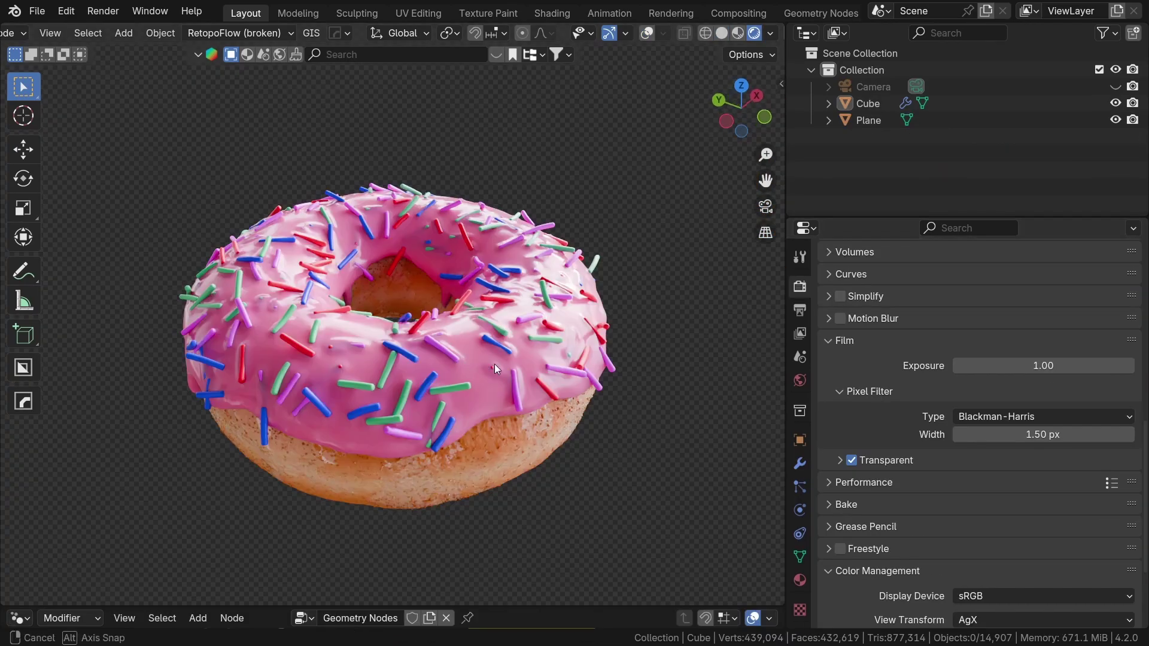
Step: Examine the rendered donut with icing and sprinkles from several sides and up close
middle_click_drag(494, 369, 759, 380)
scroll(451, 354, "up", 5)
middle_click_drag(389, 392, 670, 403)
scroll(628, 383, "down", 5)
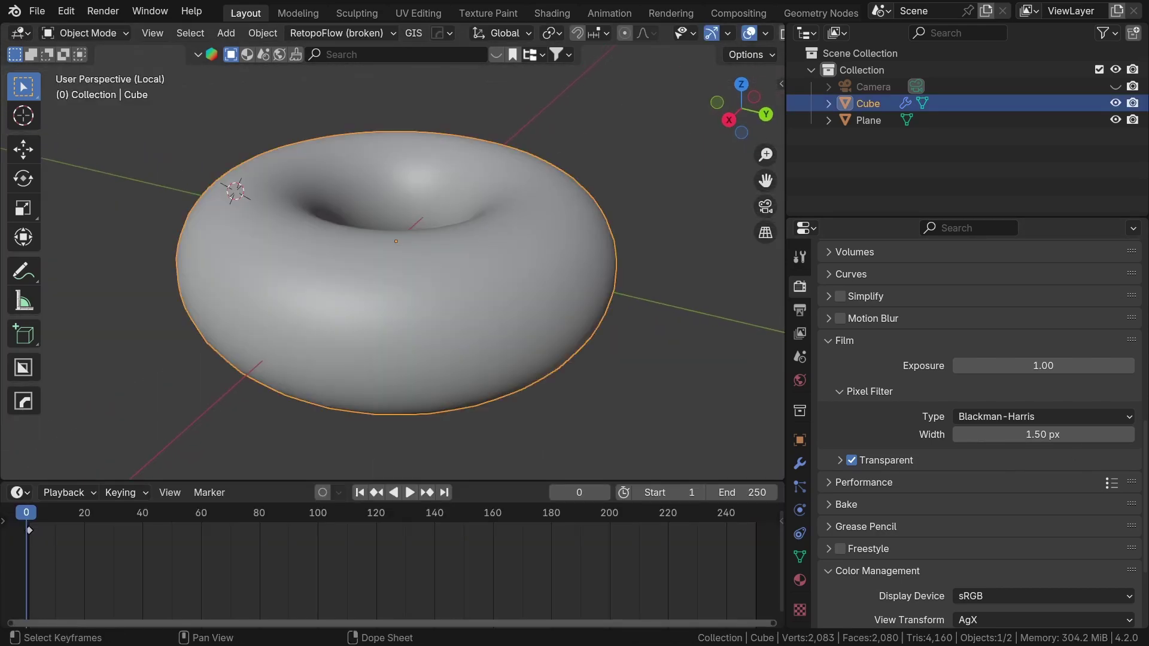
Step: Examine the bare donut base's shape from the top and the side, checking it in wireframe and solid shading
middle_click_drag(455, 335, 597, 524)
middle_click_drag(557, 431, 573, 320)
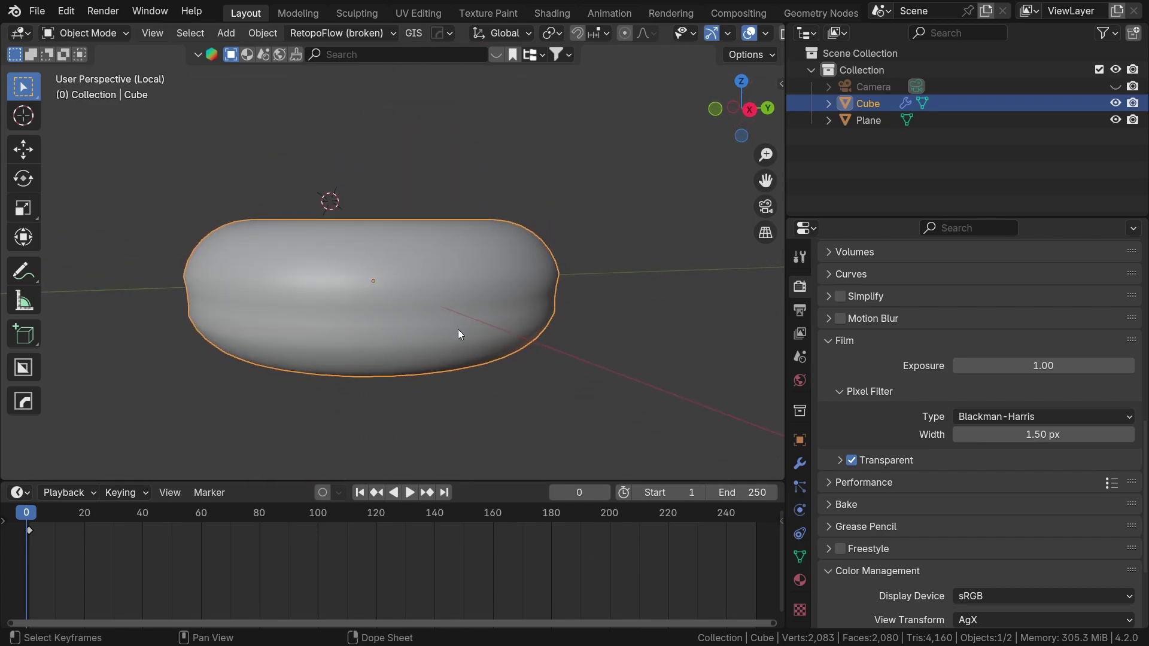
mouse_move(466, 331)
middle_mouse_down()
mouse_move(591, 394)
mouse_move(635, 350)
middle_mouse_up()
key("KP_Decimal")
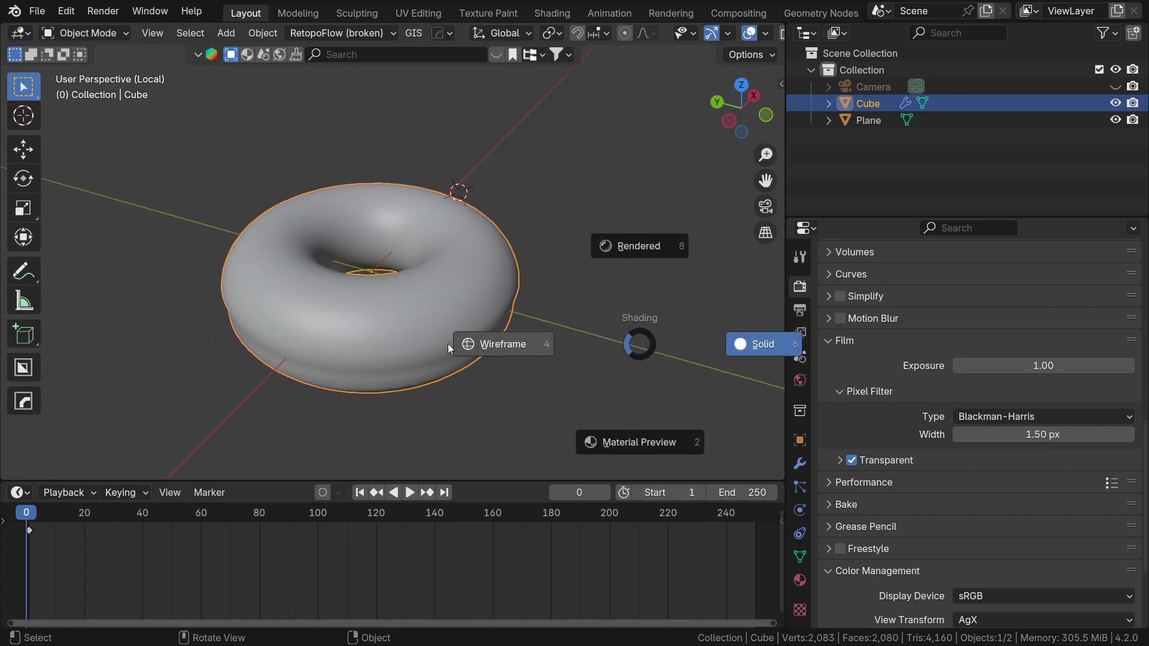
key("shift+z")
mouse_move(440, 342)
middle_mouse_down()
mouse_move(650, 334)
mouse_move(457, 315)
middle_mouse_up()
key("z")
left_click(563, 316)
middle_click_drag(568, 318, 597, 348)
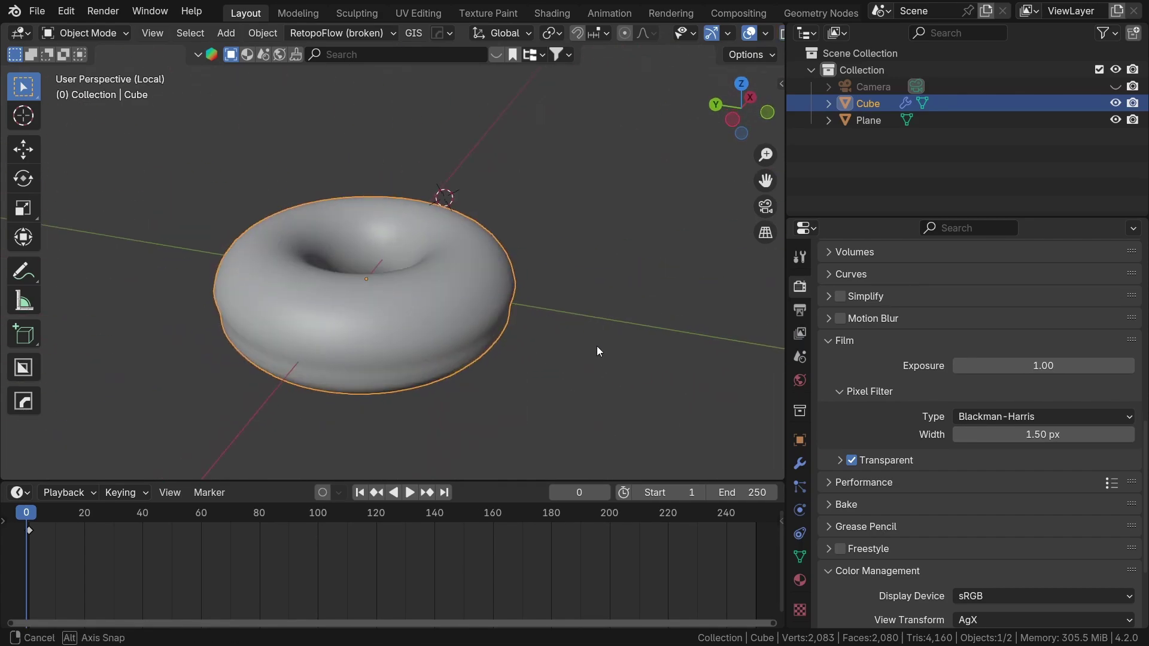
Step: Try a different value in the donut's modifier settings and undo the change
left_click(800, 464)
left_click_drag(1001, 416, 957, 416)
key("ctrl+z")
scroll(623, 377, "up", 3)
middle_click_drag(350, 353, 392, 333)
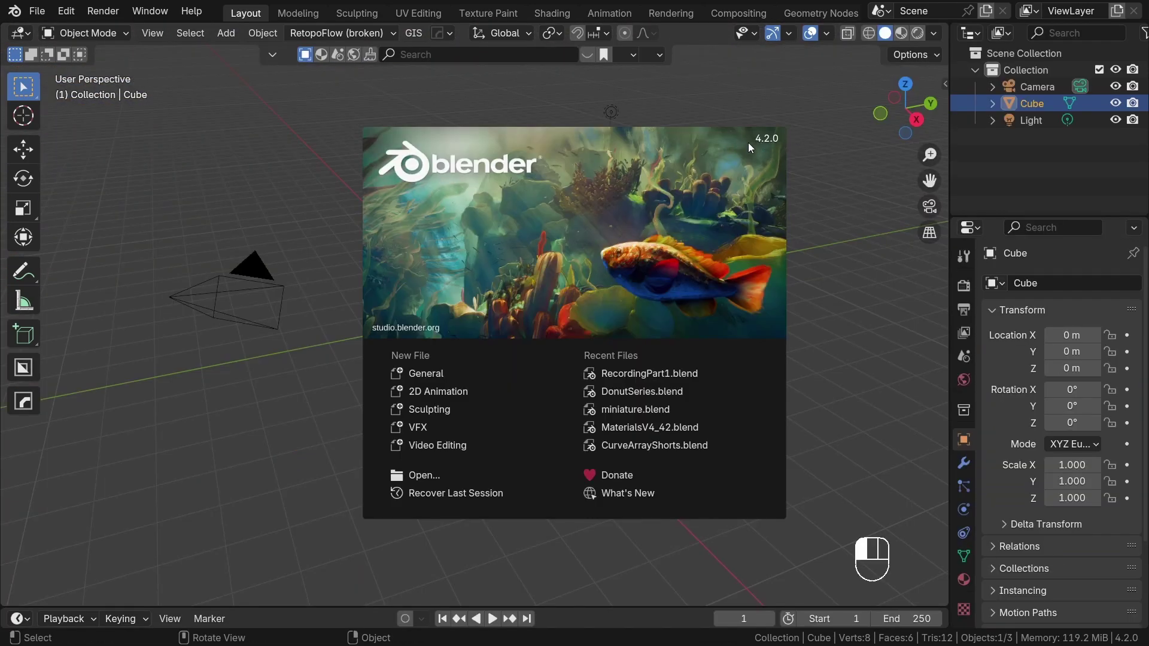
Step: Open the Geometry Nodes workspace in the new default scene and create a new node tree on the default cube
left_click(835, 234)
scroll(479, 361, "up", 2)
middle_click_drag(492, 349, 472, 331)
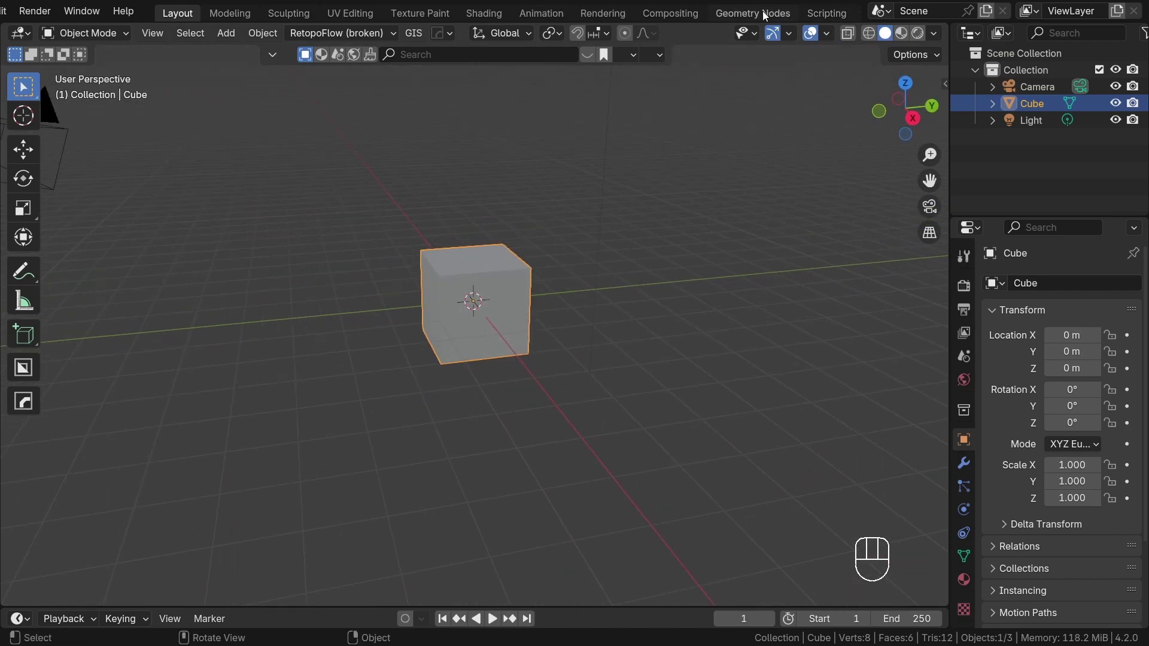
left_click(753, 13)
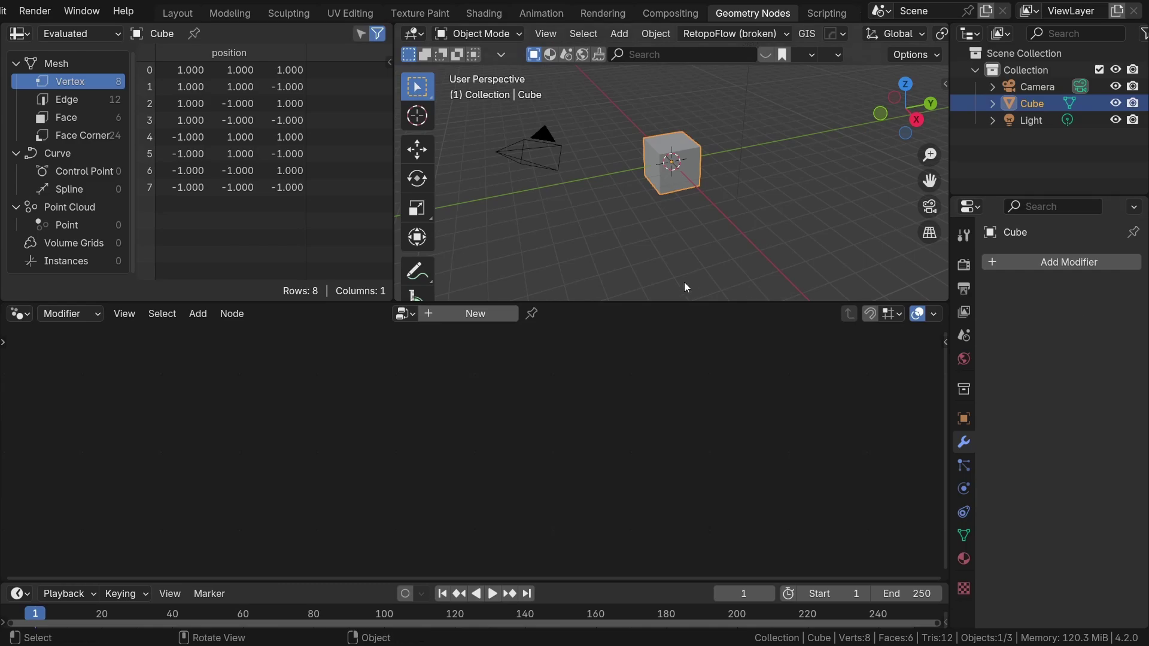
left_click(717, 227)
left_click(475, 314)
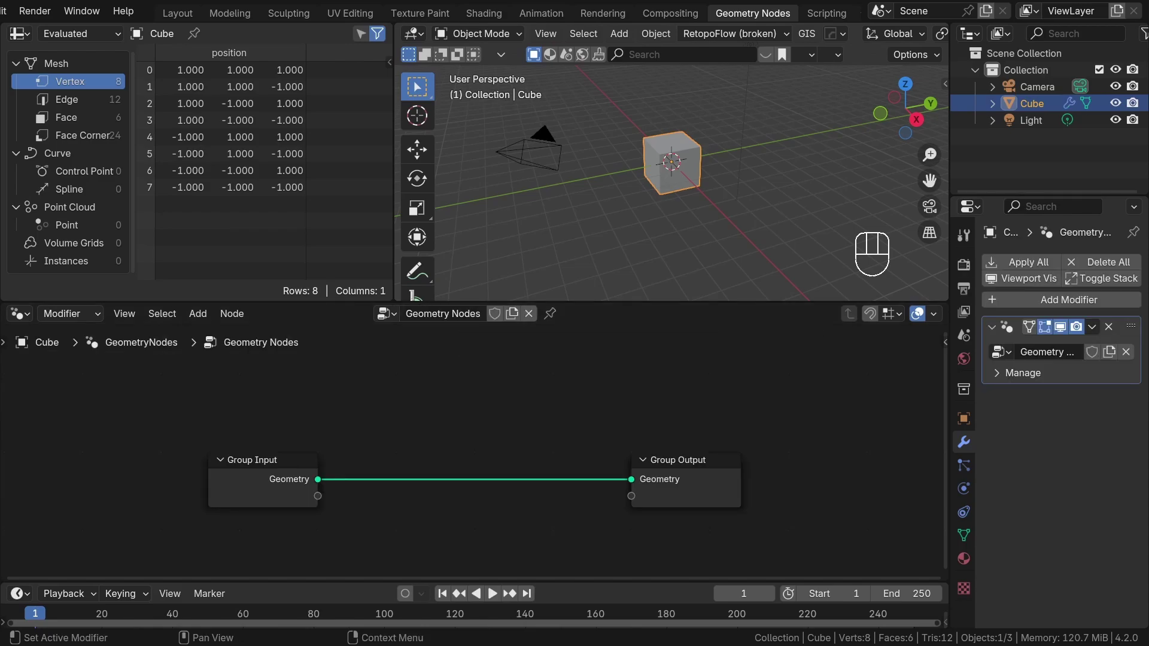
Step: Hide the camera and the light in the viewport and reselect the cube
left_click(555, 167)
middle_click_drag(589, 185, 543, 214, "shift")
scroll(656, 202, "down", 2)
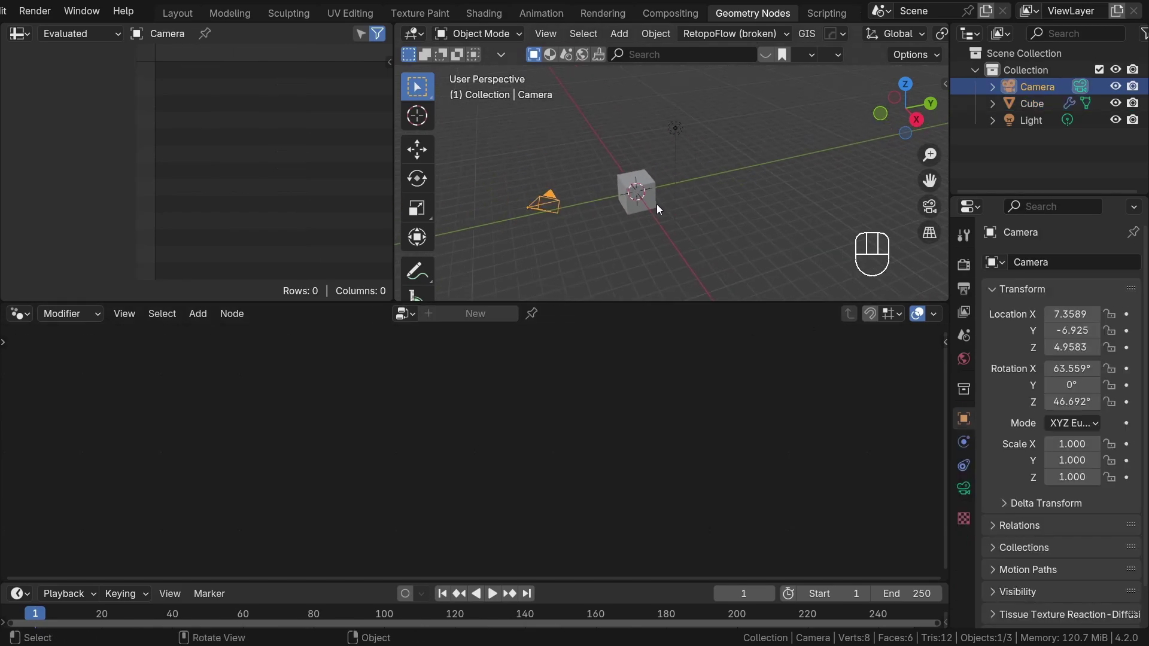
left_click(676, 153, "shift")
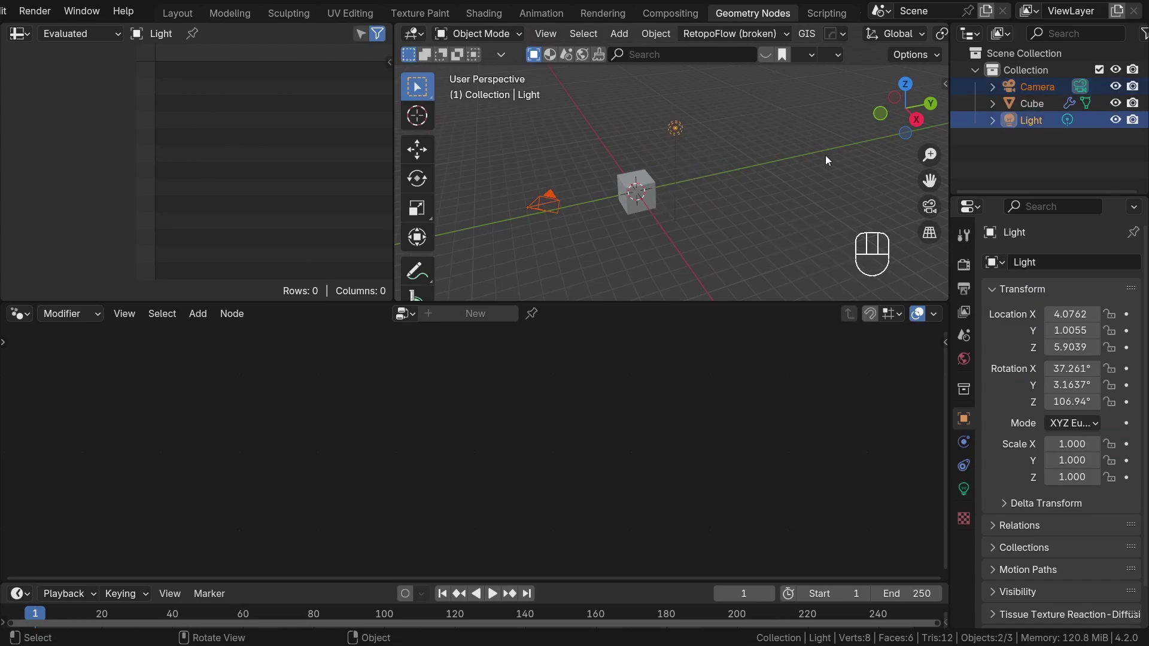
key("h")
left_click(650, 192)
scroll(635, 216, "up", 3)
scroll(597, 442, "up", 2)
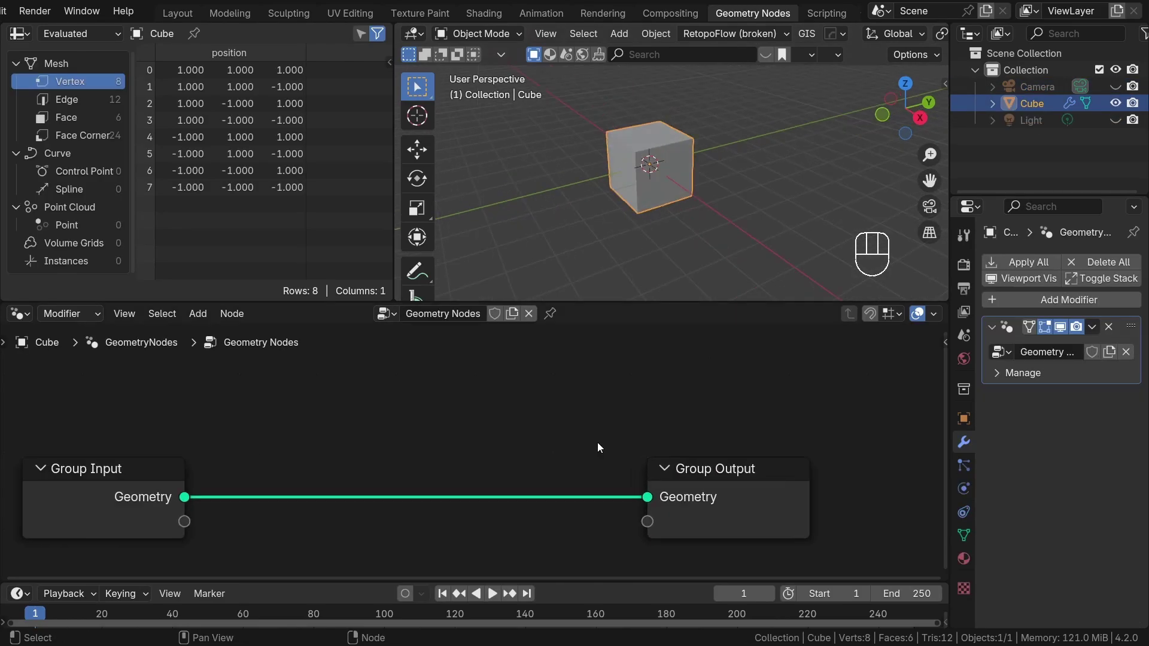
Step: Move the Group Input and Group Output nodes farther apart in the node editor
scroll(598, 446, "down", 3)
scroll(597, 443, "up", 8)
scroll(597, 443, "down", 8)
middle_click_drag(670, 423, 693, 541, "ctrl")
middle_click_drag(685, 462, 600, 483)
scroll(580, 430, "up", 5)
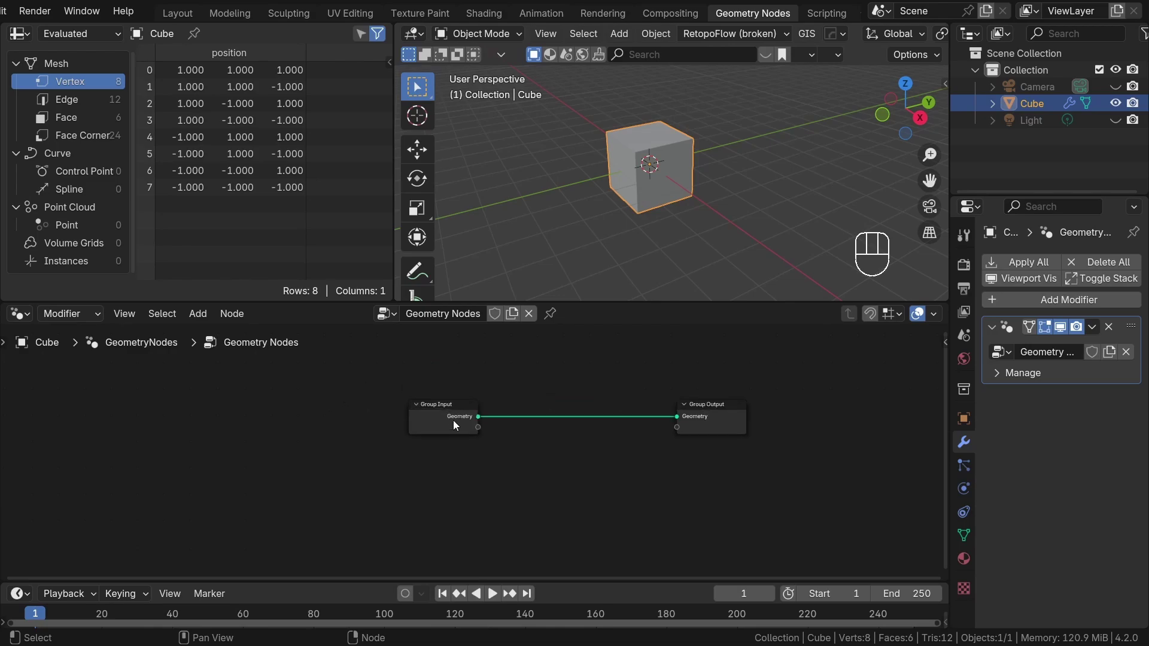
mouse_move(455, 425)
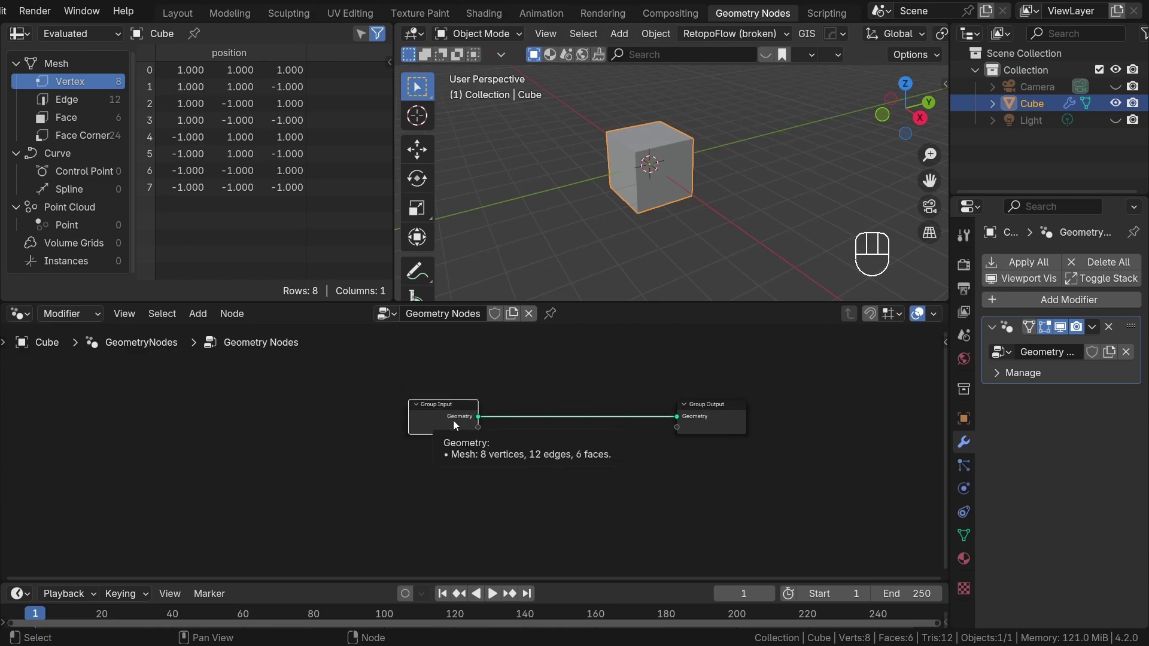
left_click_drag(454, 421, 361, 432)
left_click_drag(712, 423, 804, 417)
Step: Show the node editor's sidebar to look at its contents and hide it again
key("n")
scroll(864, 418, "down", 3)
scroll(863, 418, "up", 3)
left_click(941, 427)
key("n")
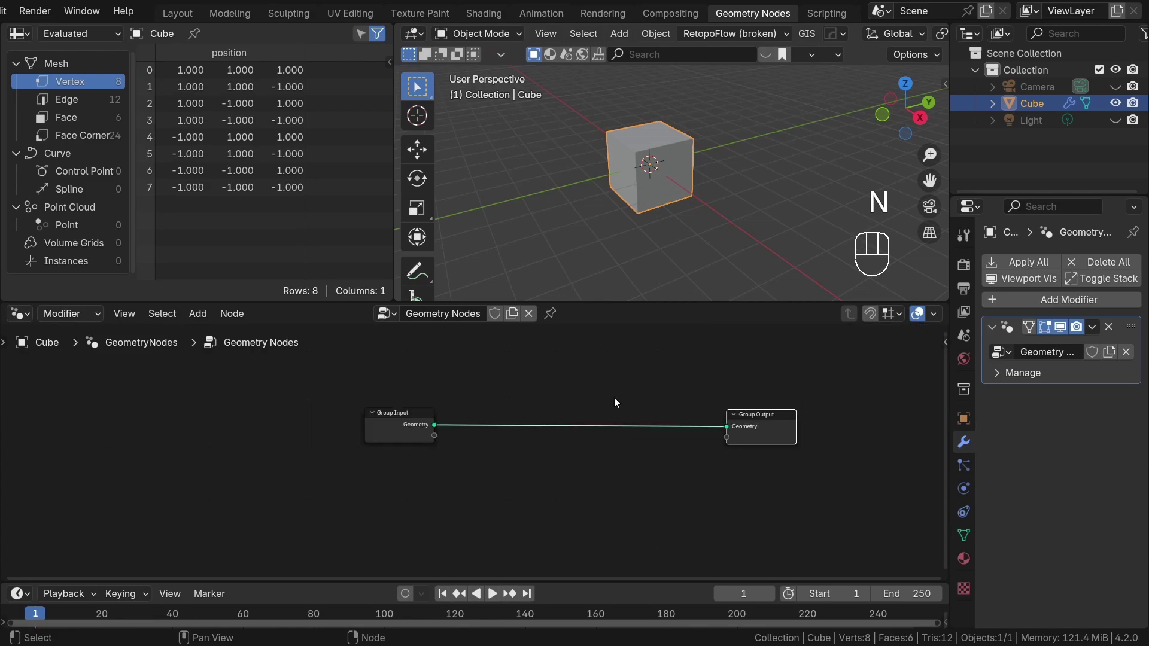
Step: Show the node editor's tools and draw a short wavy annotation stroke beside the Group Input node
key("t")
key("t")
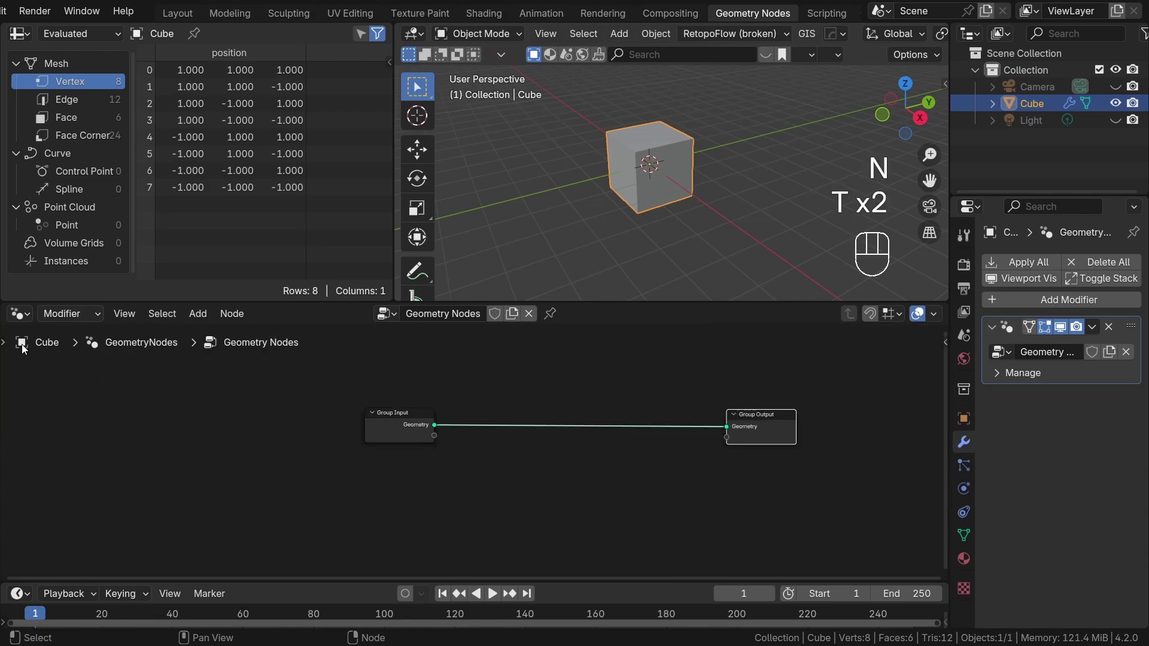
left_click_drag(5, 342, 6, 347)
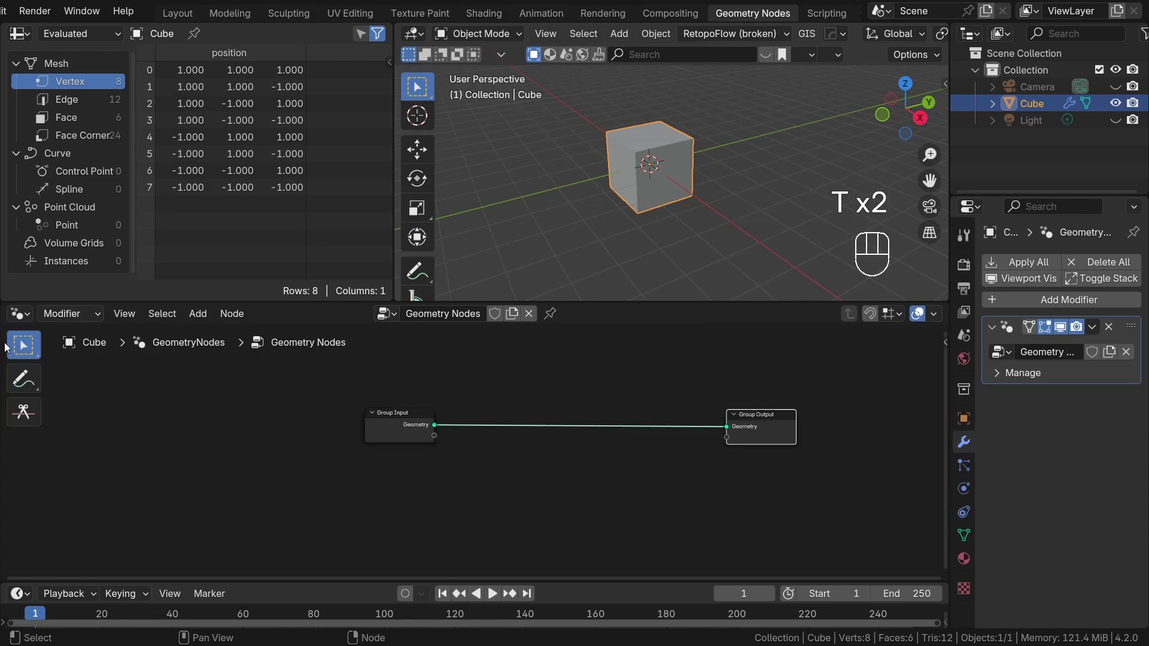
left_click(22, 377)
left_click_drag(110, 404, 220, 395)
Step: Try cutting the link between Group Input and Group Output, and undo both the cut and the annotation stroke
left_click(25, 418)
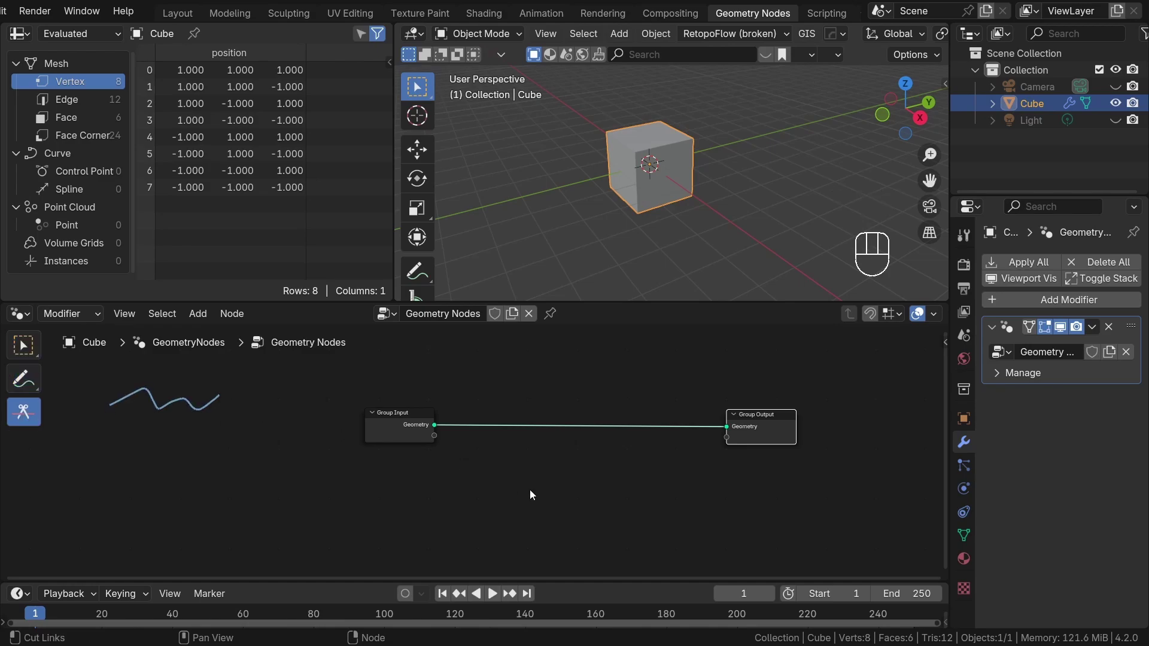
left_click_drag(544, 500, 541, 377)
key("ctrl+z")
key("ctrl+z")
key("t")
middle_click_drag(617, 481, 533, 489)
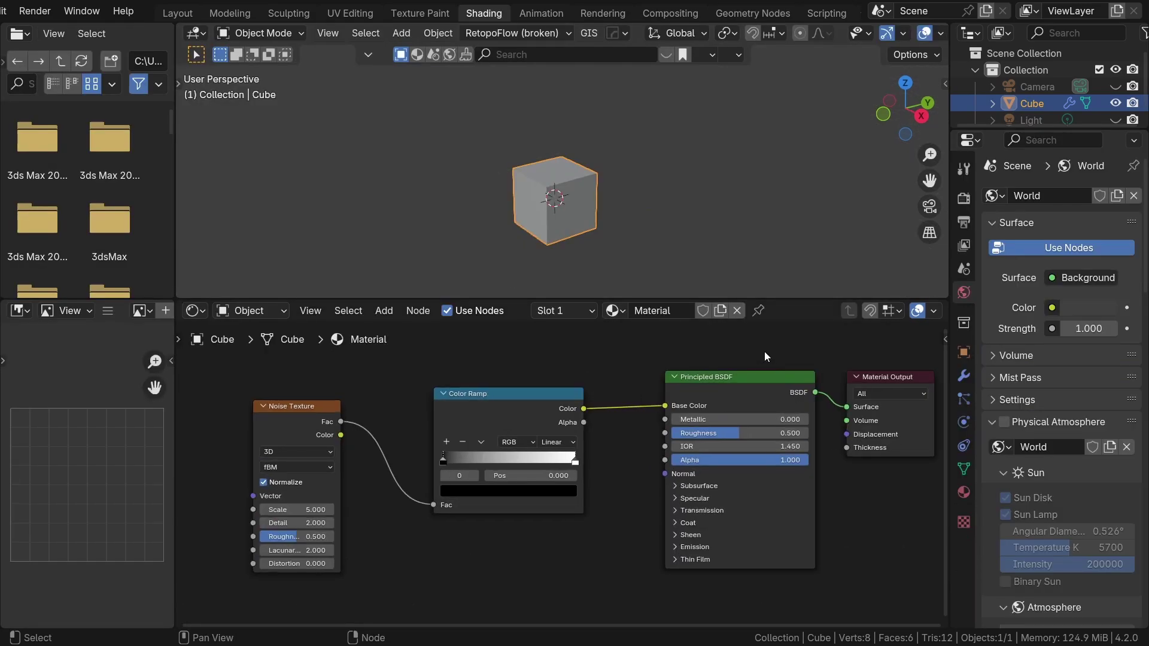
Step: Rearrange the Noise Texture, Color Ramp and Principled BSDF nodes in the cube's material node tree
scroll(537, 520, "up", 3)
scroll(371, 513, "down", 4)
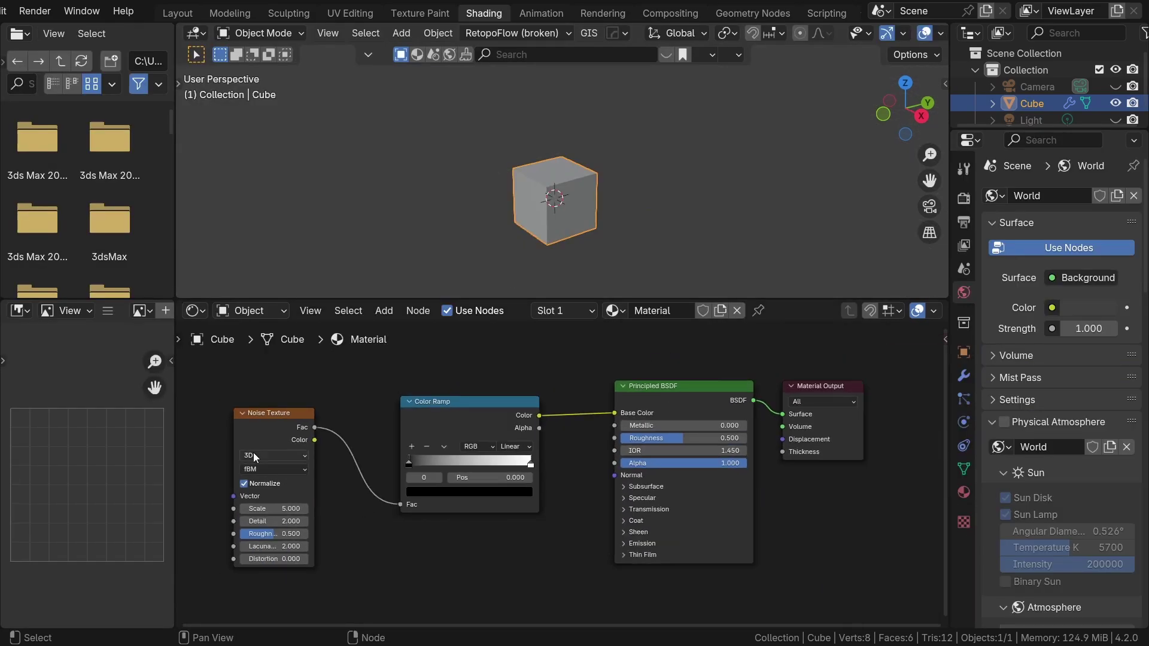
left_click_drag(272, 435, 322, 422)
left_click_drag(440, 409, 439, 384)
left_click_drag(682, 397, 632, 386)
middle_click_drag(608, 434, 587, 449)
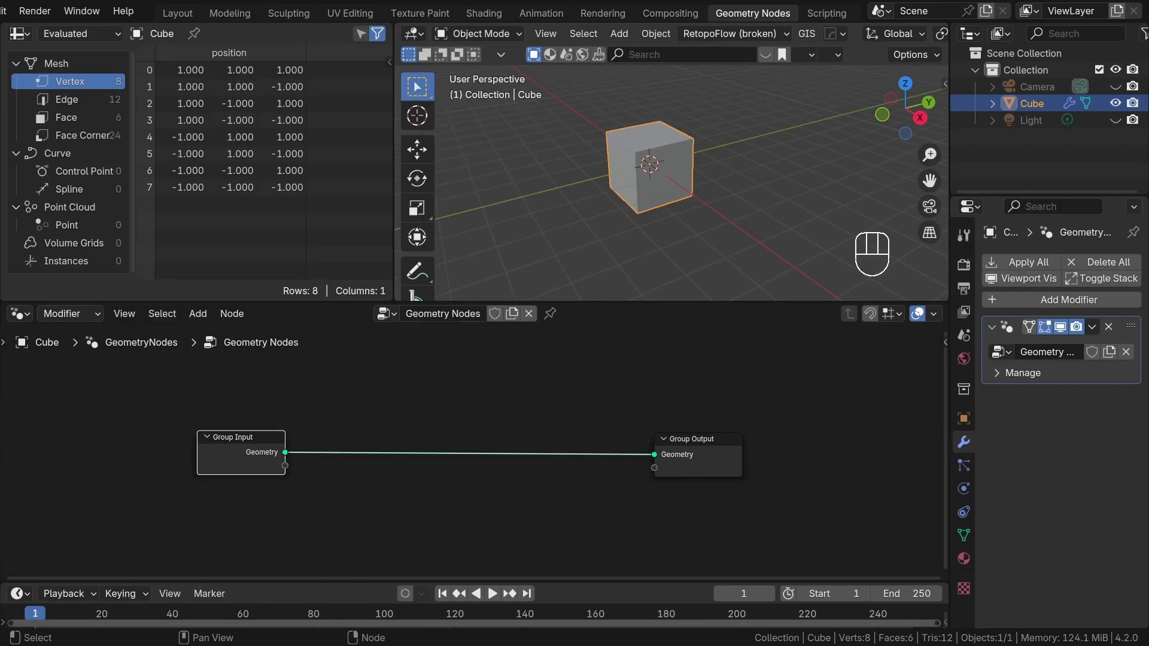
Step: Select the Group Output node and move the Group Input node slightly closer to it
scroll(334, 419, "up", 1)
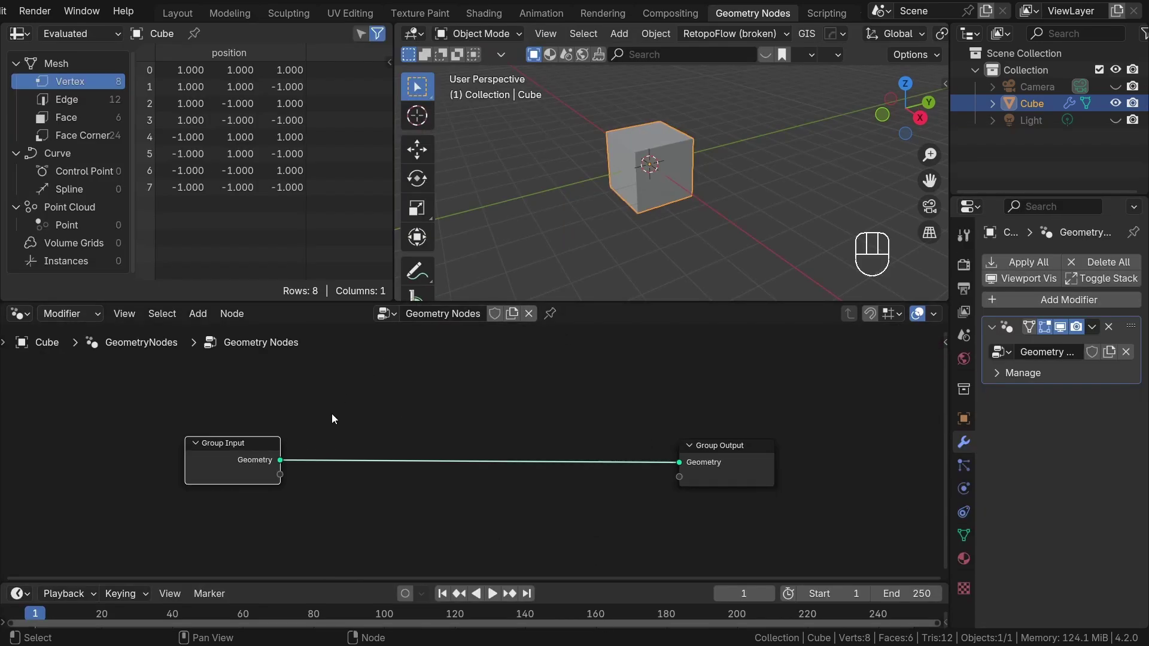
left_click(706, 446)
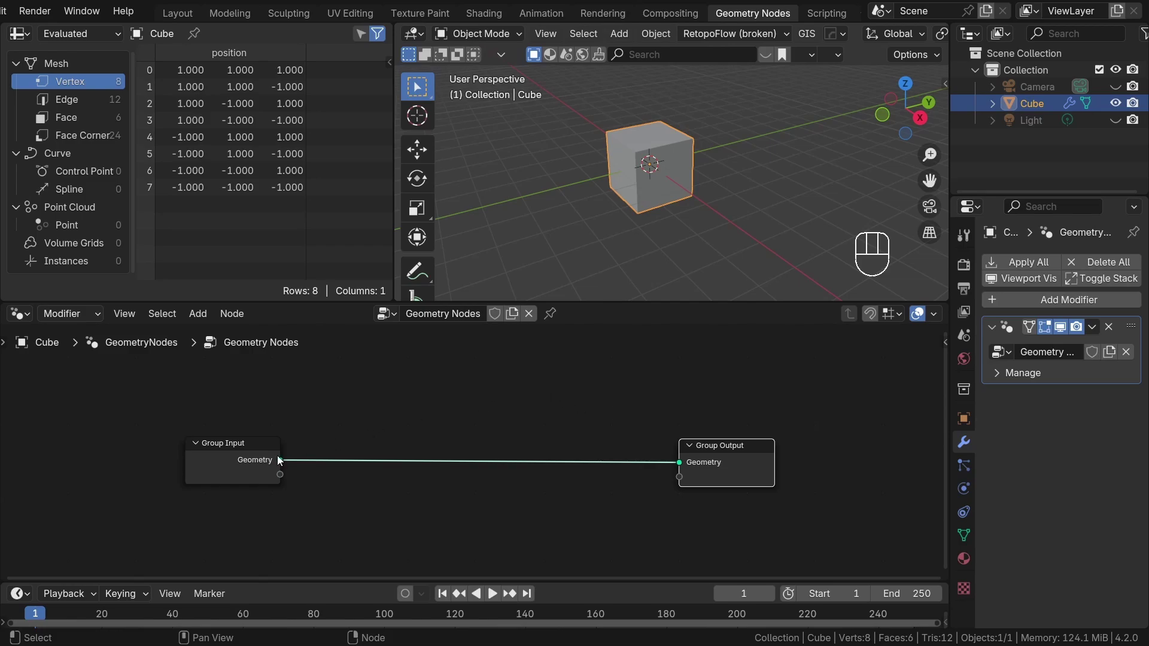
left_click_drag(226, 469, 251, 462)
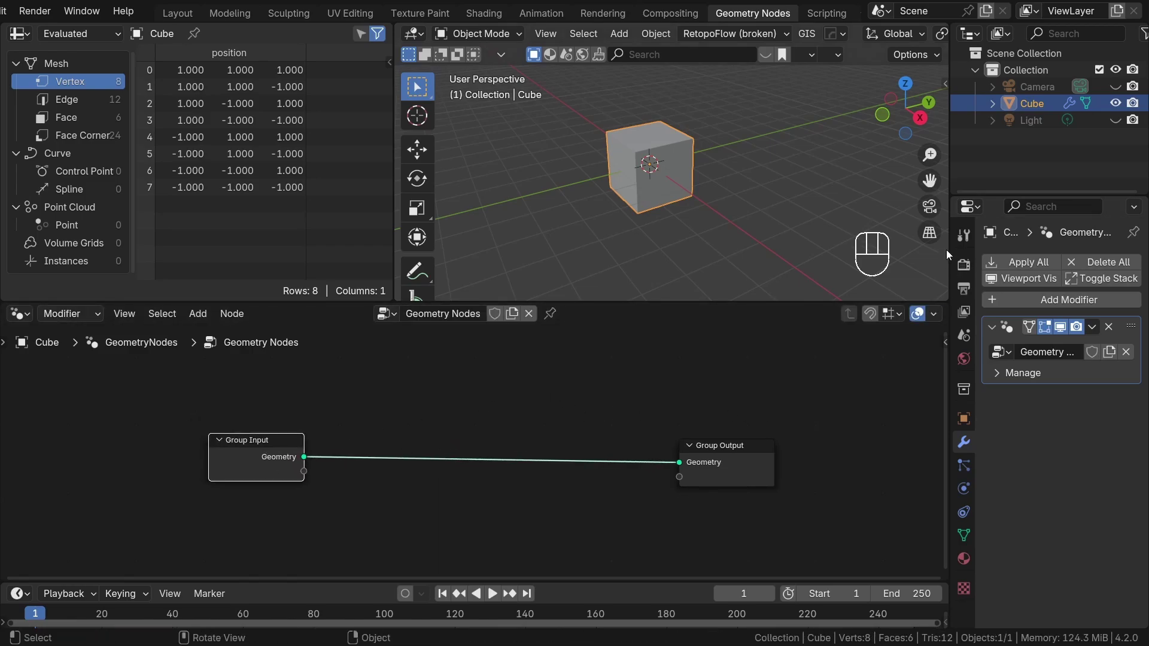
Step: Widen the Properties editor to show the full GeometryNodes modifier, and move the Group Output node slightly farther from Group Input
left_click_drag(950, 248, 822, 248)
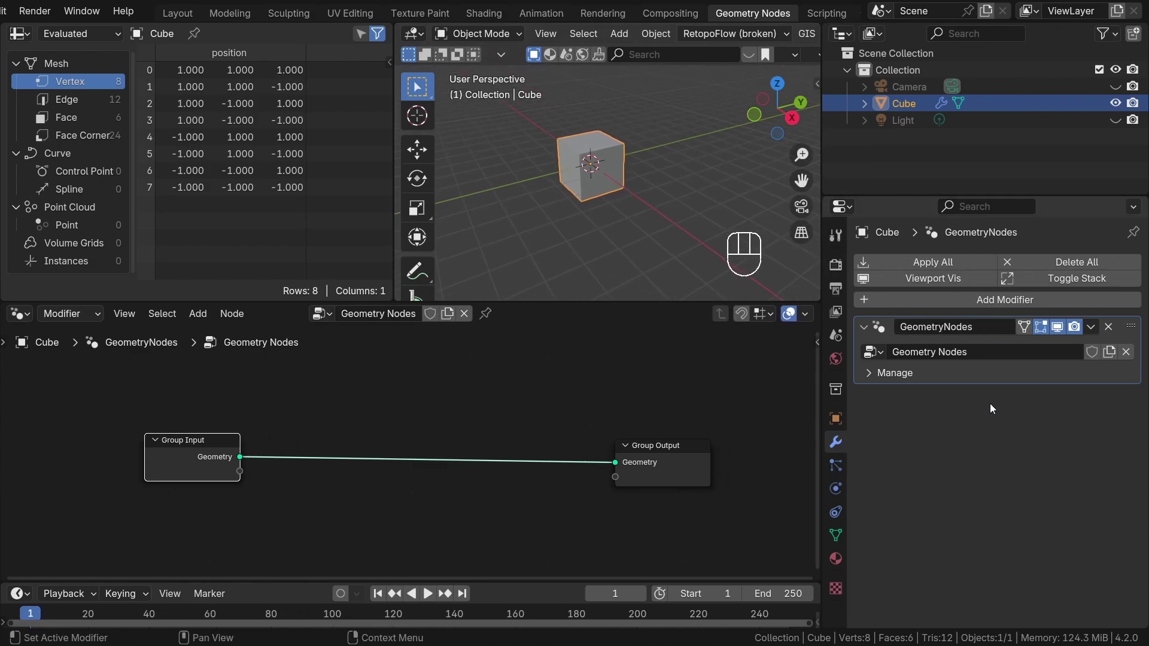
left_click(1069, 327)
left_click_drag(1127, 327, 1096, 392)
left_click(680, 472)
left_click_drag(684, 457, 700, 447)
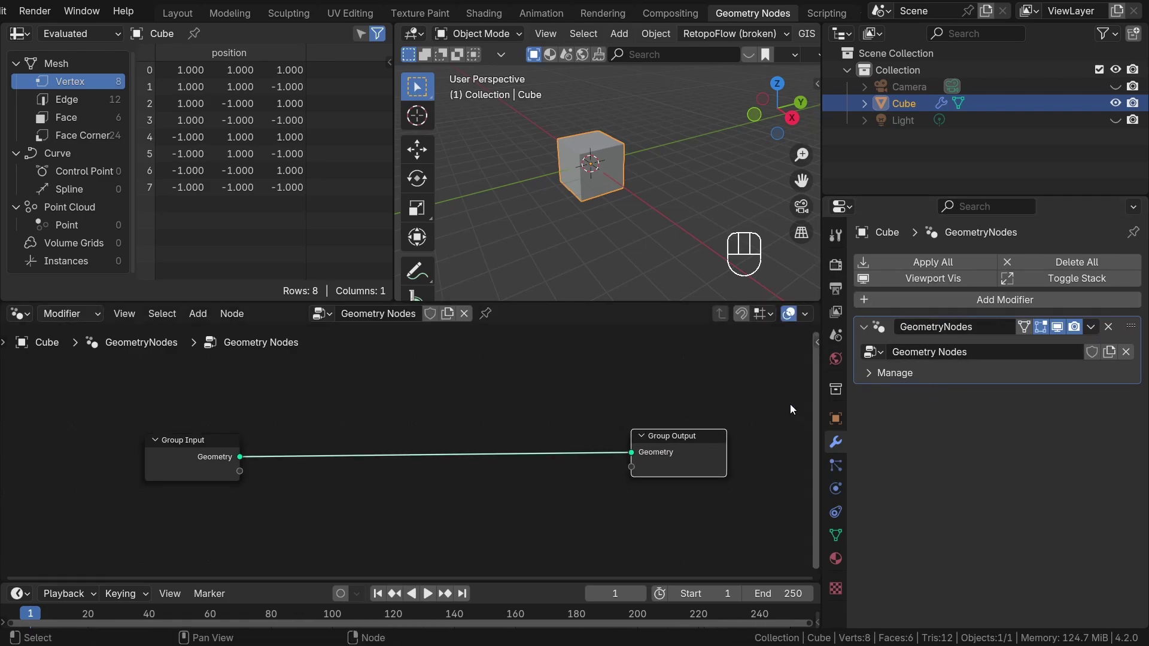
Step: Move the Group Output node slightly farther from Group Input and clear the node selection
left_click_drag(708, 455, 723, 457)
left_click_drag(548, 497, 290, 414)
scroll(587, 487, "up", 1)
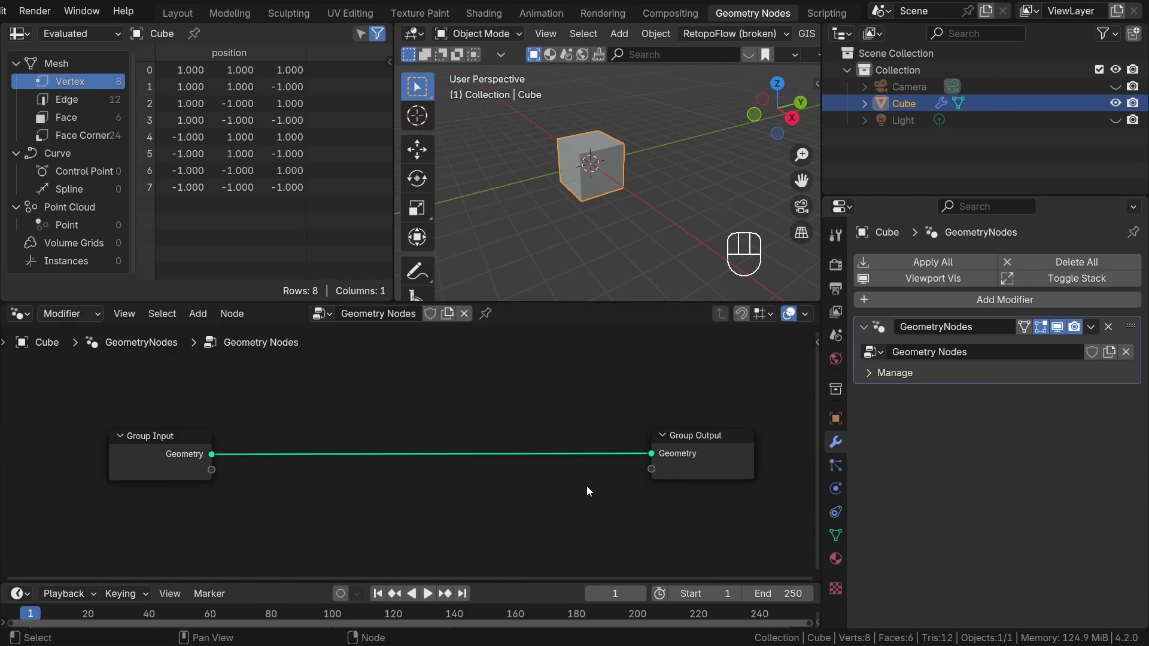
Step: Enlarge the node editor by narrowing the Properties editor and shortening the editors above it, and widen the Spreadsheet
left_click_drag(817, 383, 958, 382)
left_click_drag(523, 302, 429, 236)
left_click_drag(389, 159, 488, 156)
middle_click_drag(699, 142, 727, 154)
scroll(844, 37, "right", 3)
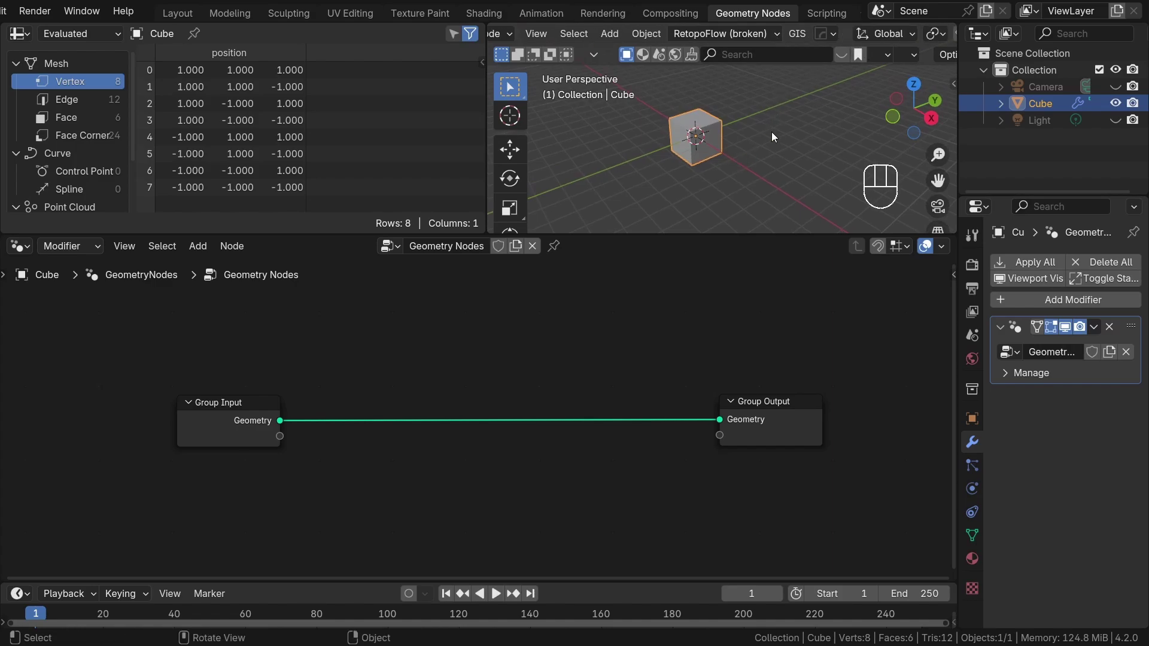
Step: Hide the toolbar and the navigation gizmos in the 3D viewport
key("t")
scroll(869, 44, "right", 3)
scroll(870, 44, "right", 9)
left_click(823, 34)
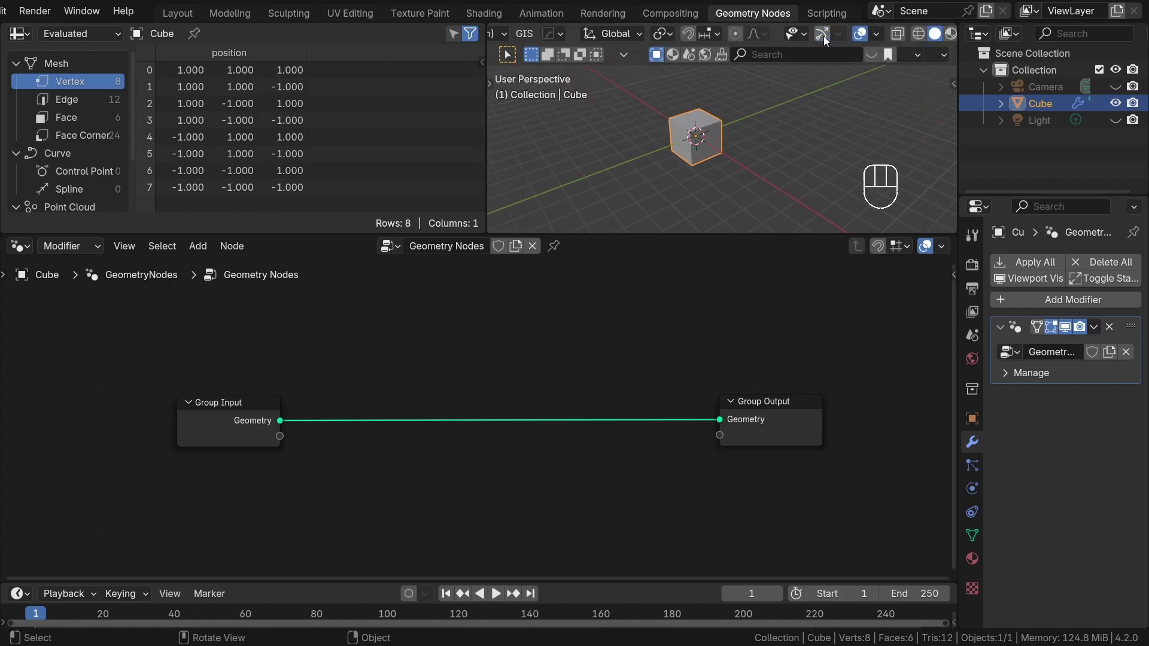
scroll(602, 358, "down", 2)
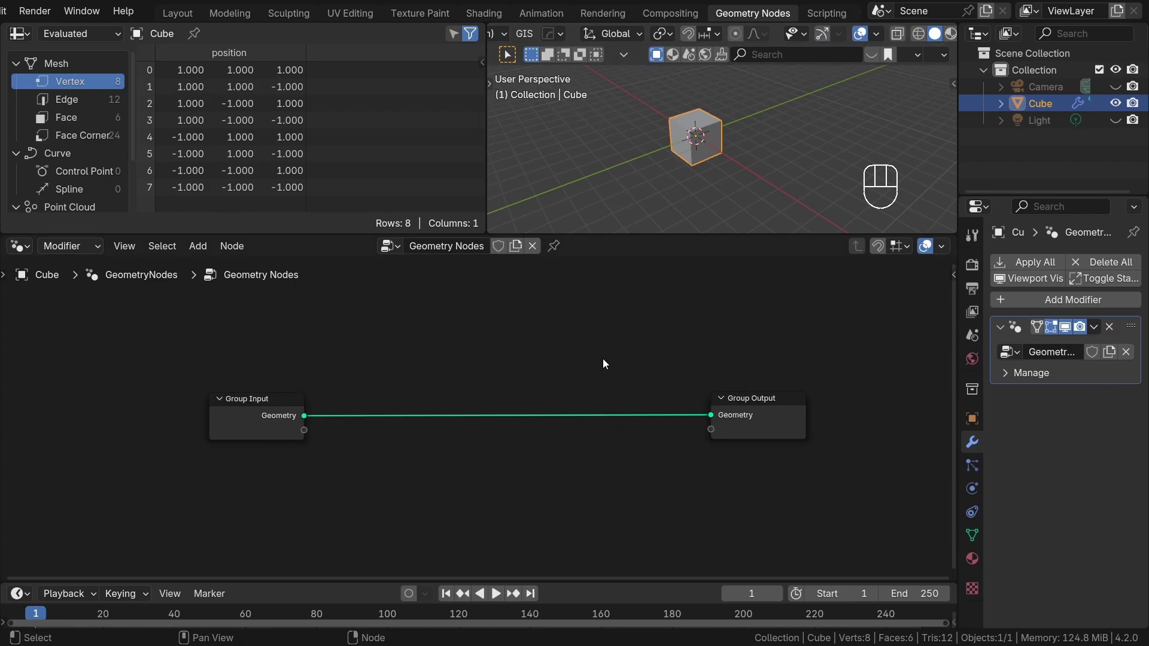
key("shift+a")
mouse_move(523, 336)
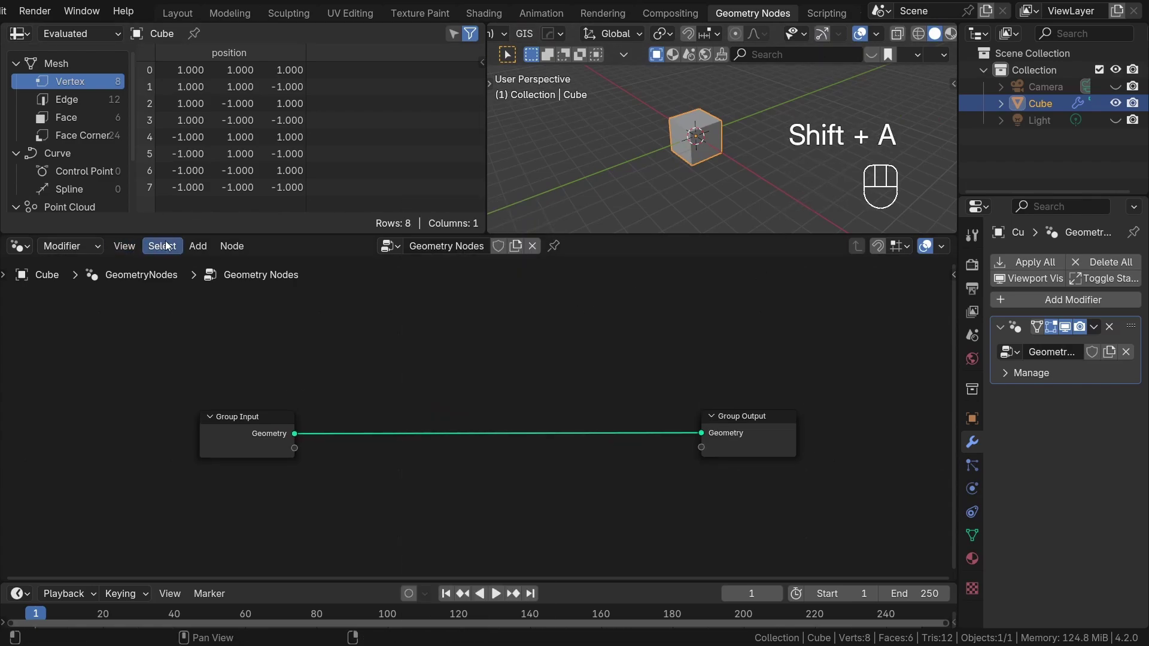
left_click(186, 246)
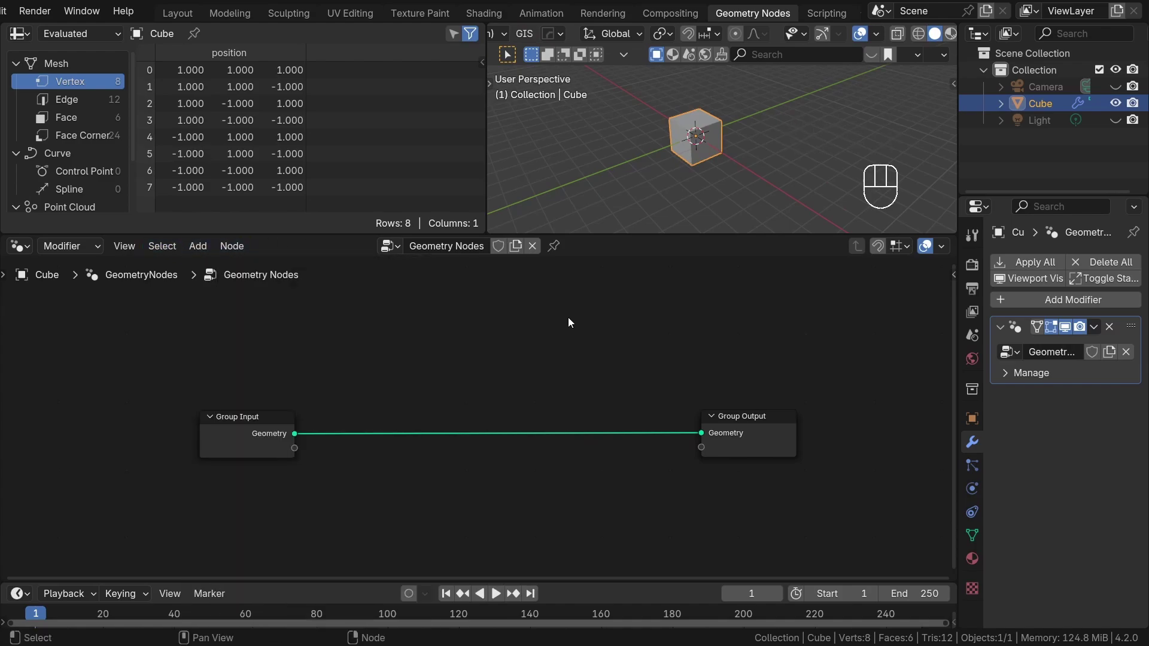
Step: Add a Transform Geometry node and insert it into the link between Group Input and Group Output
key("shift+a")
left_click(537, 239)
type("tra")
key("Return")
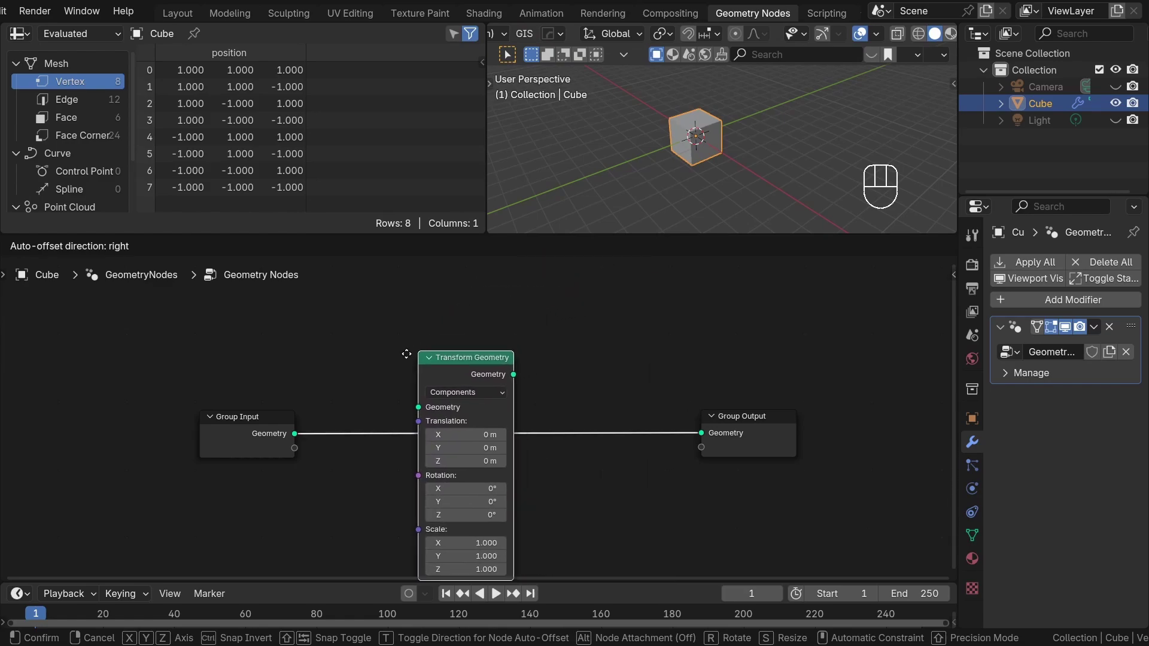
left_click(431, 325)
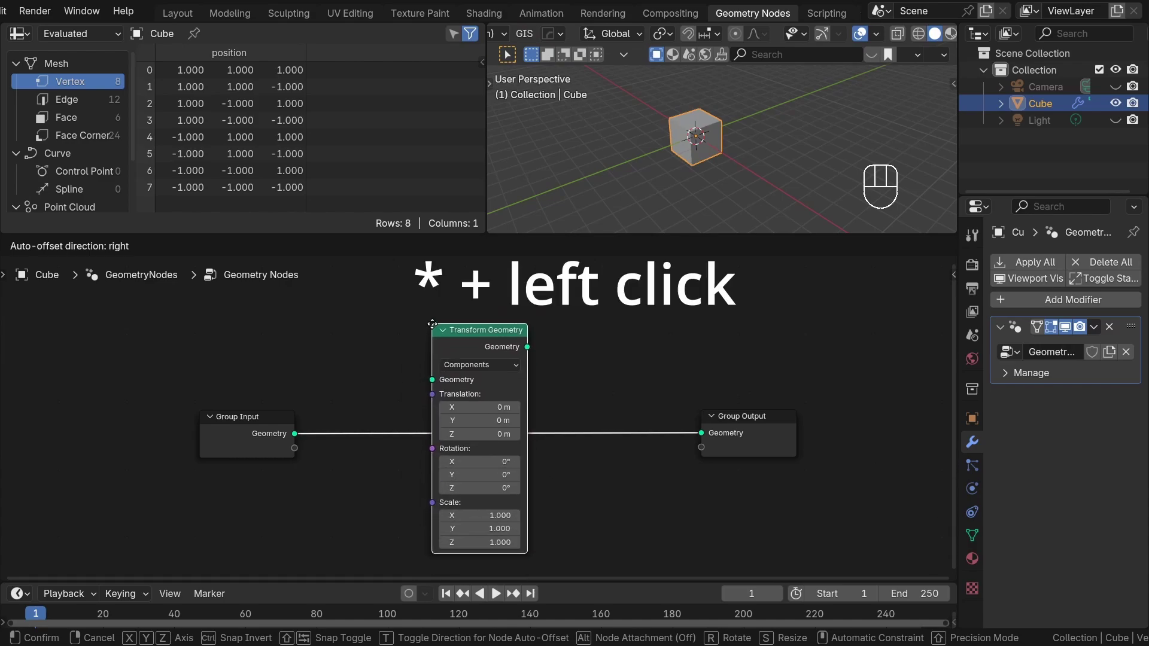
scroll(590, 437, "down", 1)
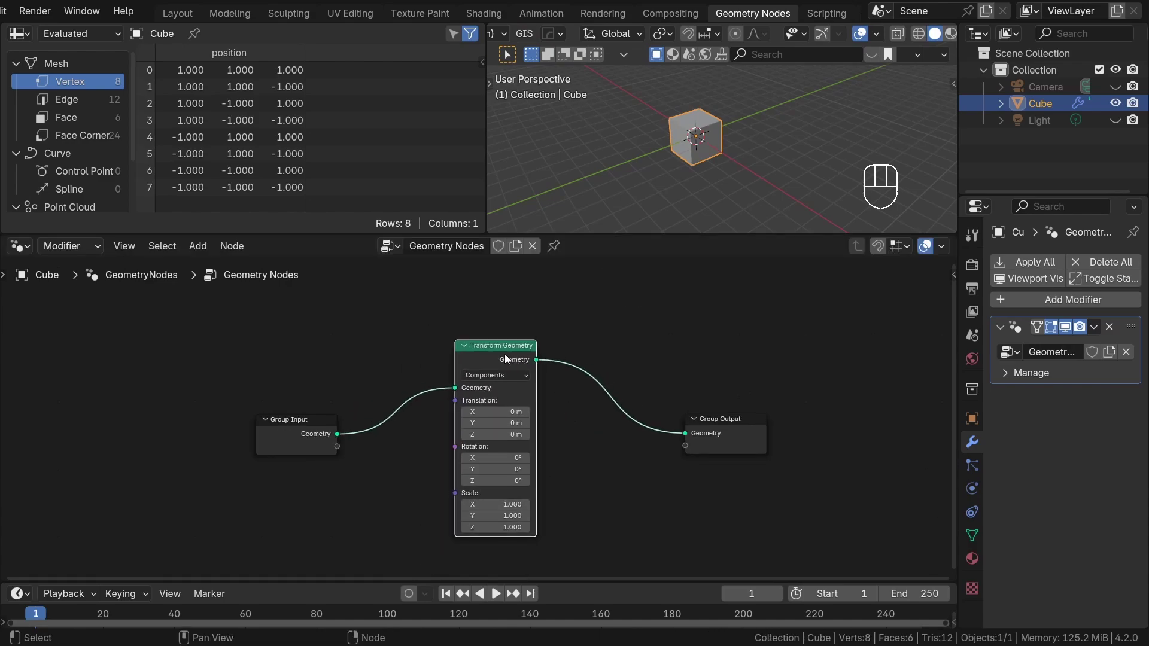
Step: Disconnect the Transform Geometry node's geometry input, and link it to Group Input again
left_click_drag(454, 390, 673, 452)
left_click_drag(337, 434, 455, 388)
mouse_move(687, 434)
left_mouse_down()
mouse_move(630, 431)
mouse_move(685, 434)
left_mouse_up()
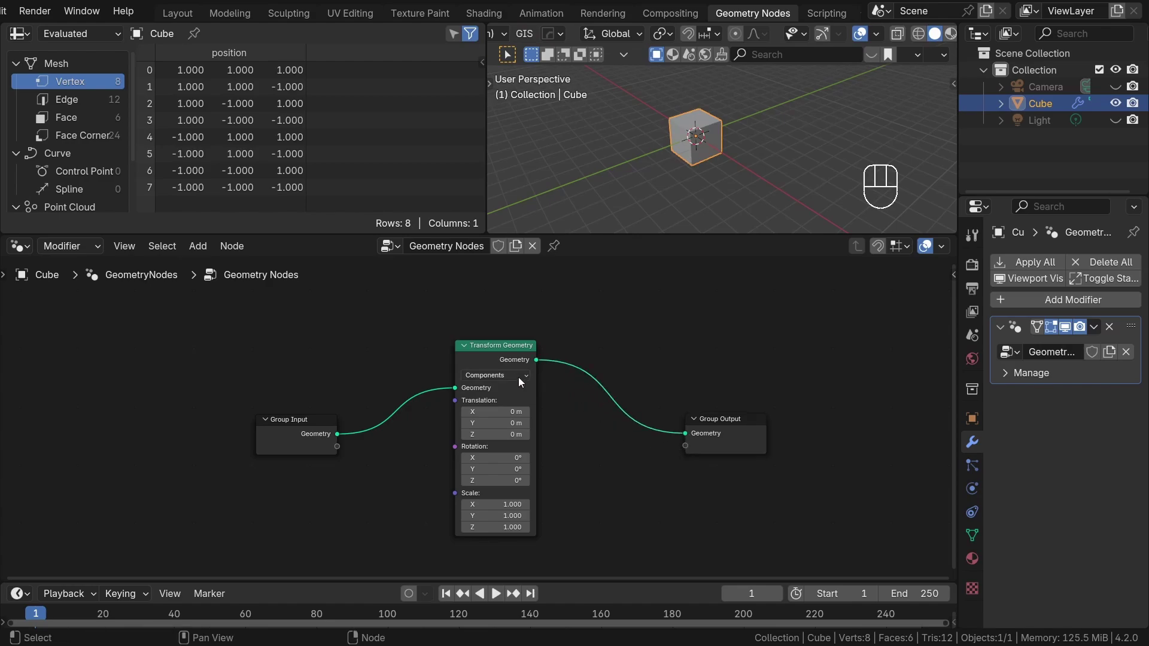
Step: Examine the Transform Geometry node's geometry sockets and its translation, rotation and scale inputs
left_click_drag(514, 375, 525, 413)
left_click(595, 460)
scroll(461, 480, "up", 4)
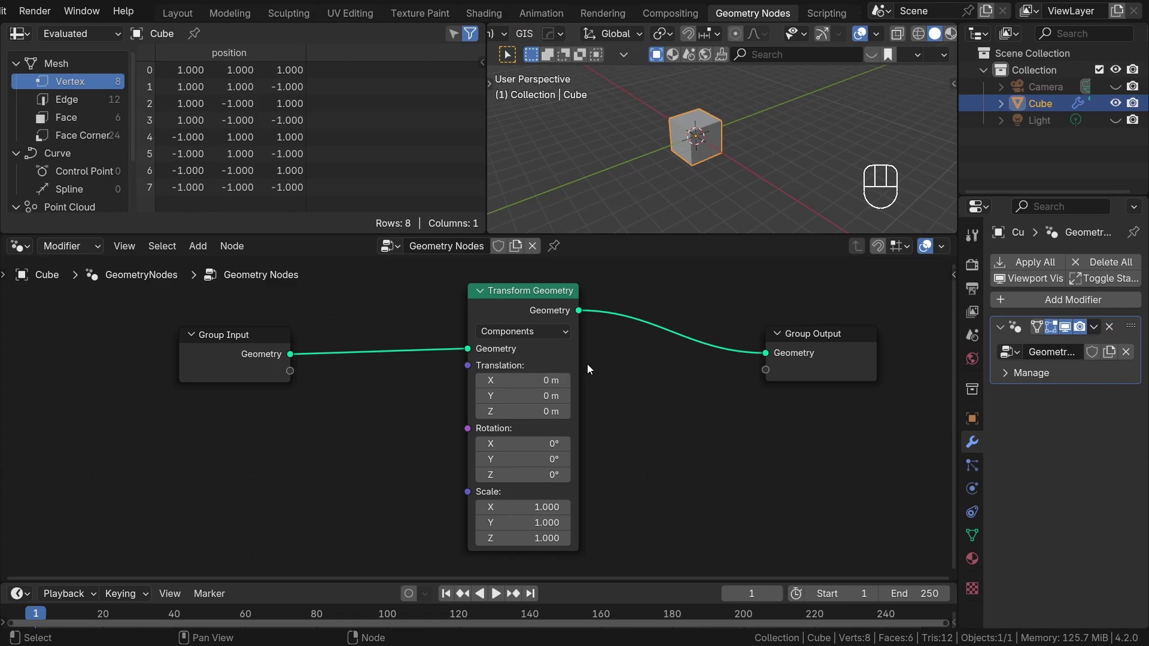
scroll(468, 345, "up", 5)
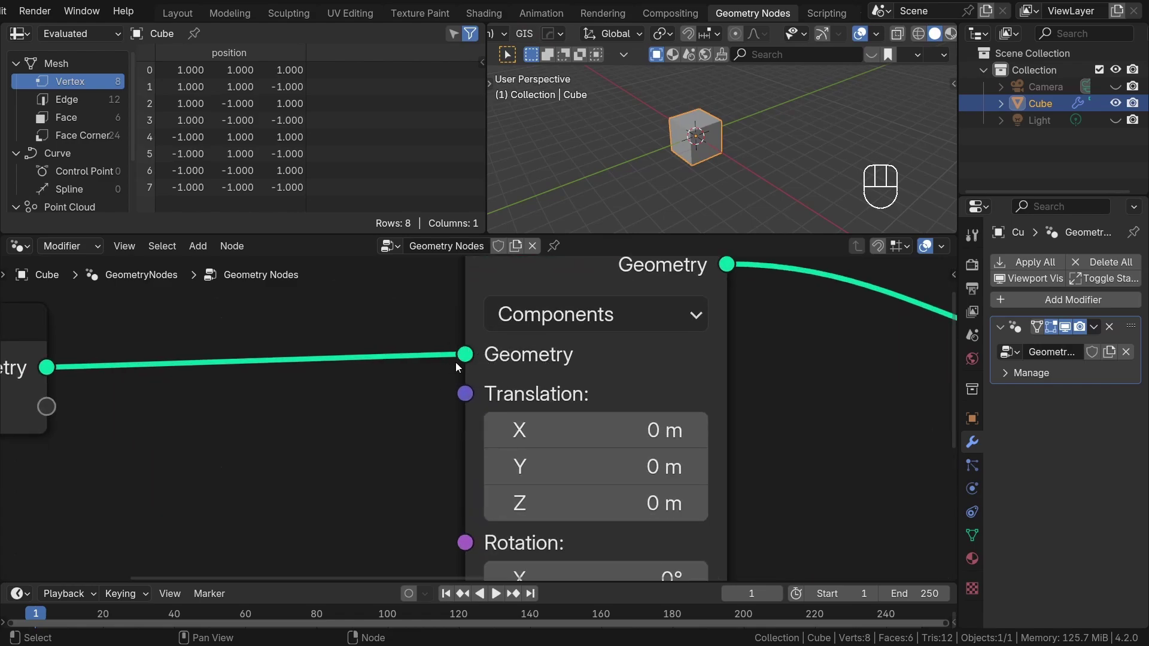
middle_click_drag(494, 349, 447, 398)
scroll(447, 403, "down", 3)
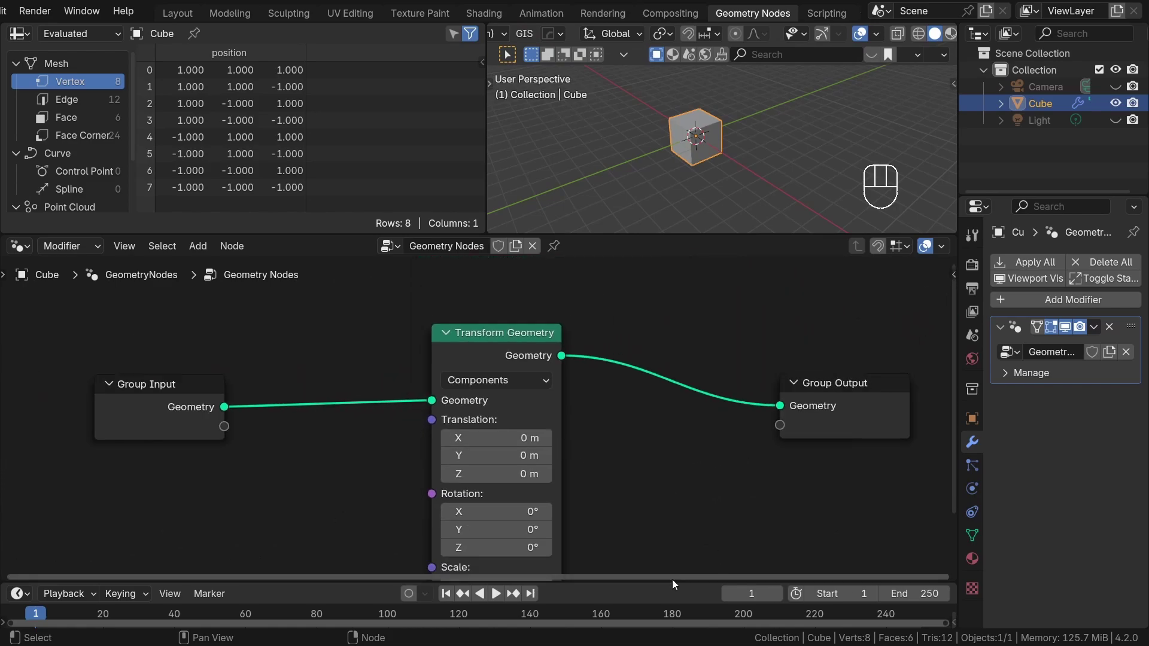
key("Home")
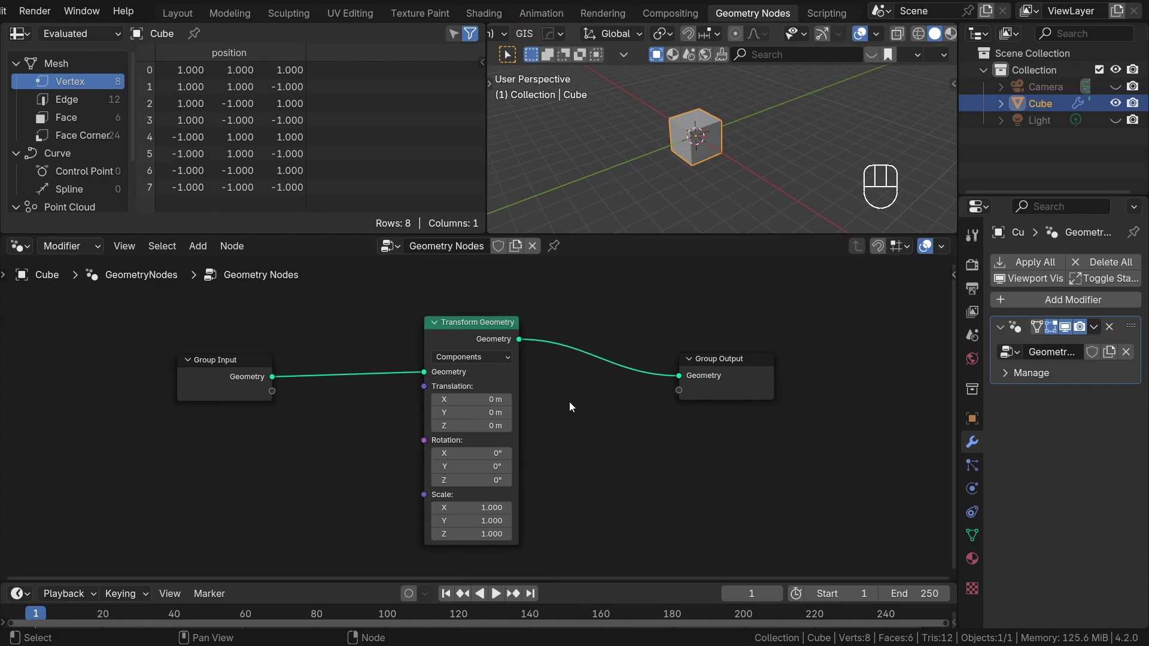
Step: Pull a new link from the Transform Geometry output and add a second Transform Geometry node through the link search
left_click_drag(519, 338, 550, 372)
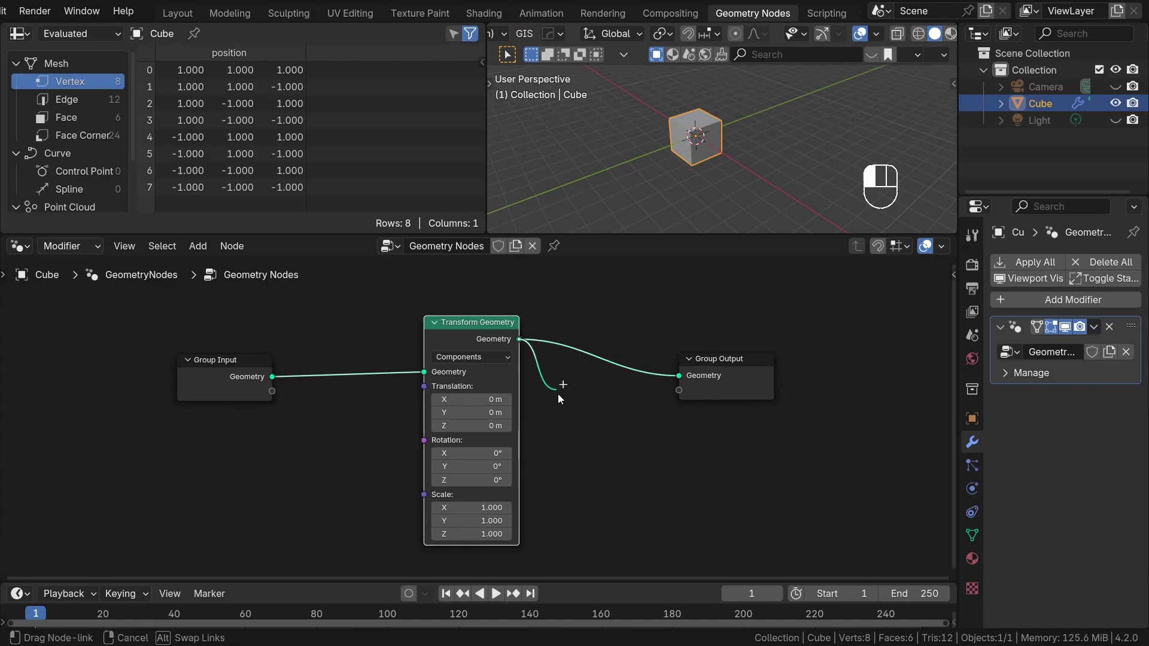
left_click_drag(575, 431, 576, 430)
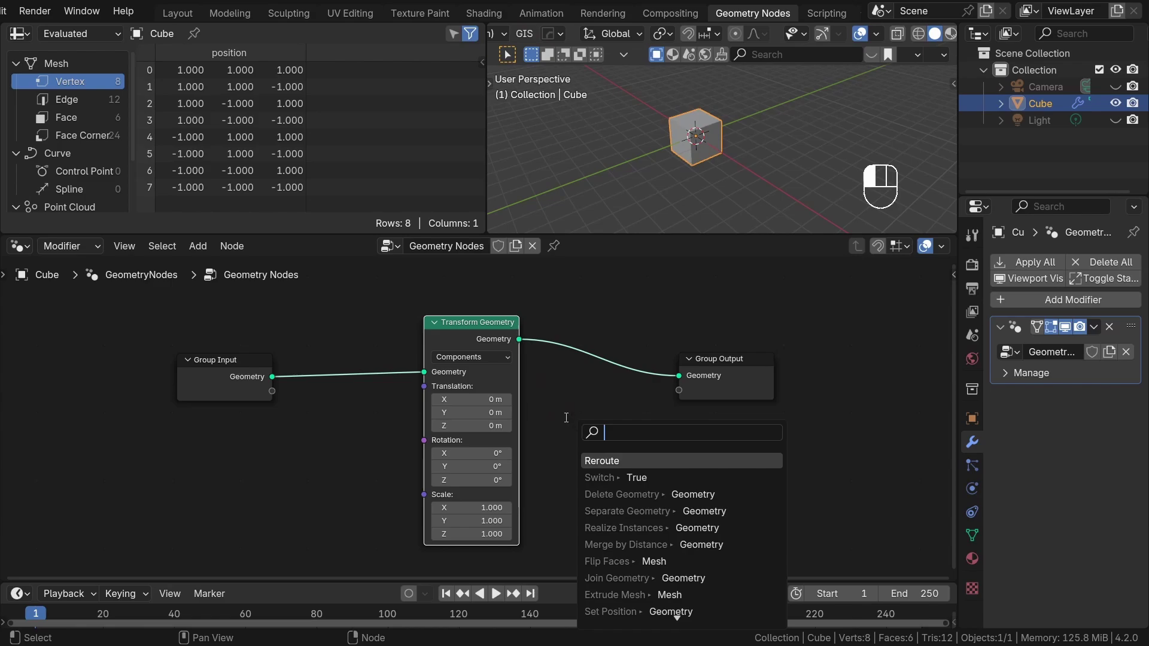
type("tra")
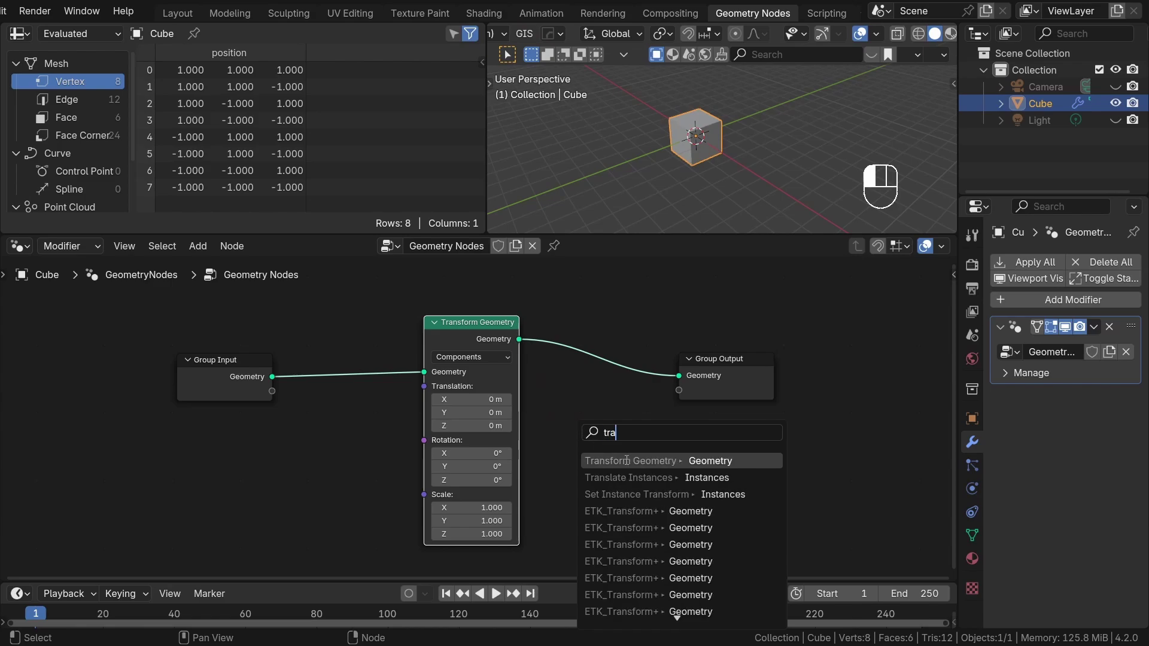
left_click(626, 461)
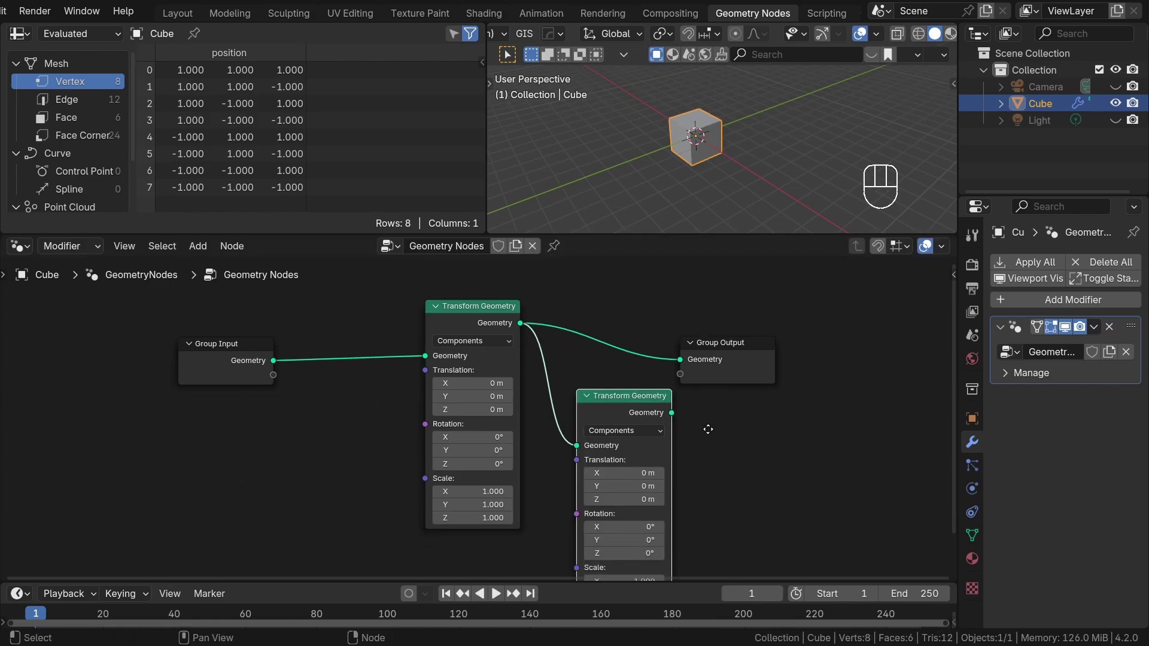
Step: Delete the second Transform Geometry node branching off the first one
scroll(709, 420, "down", 2)
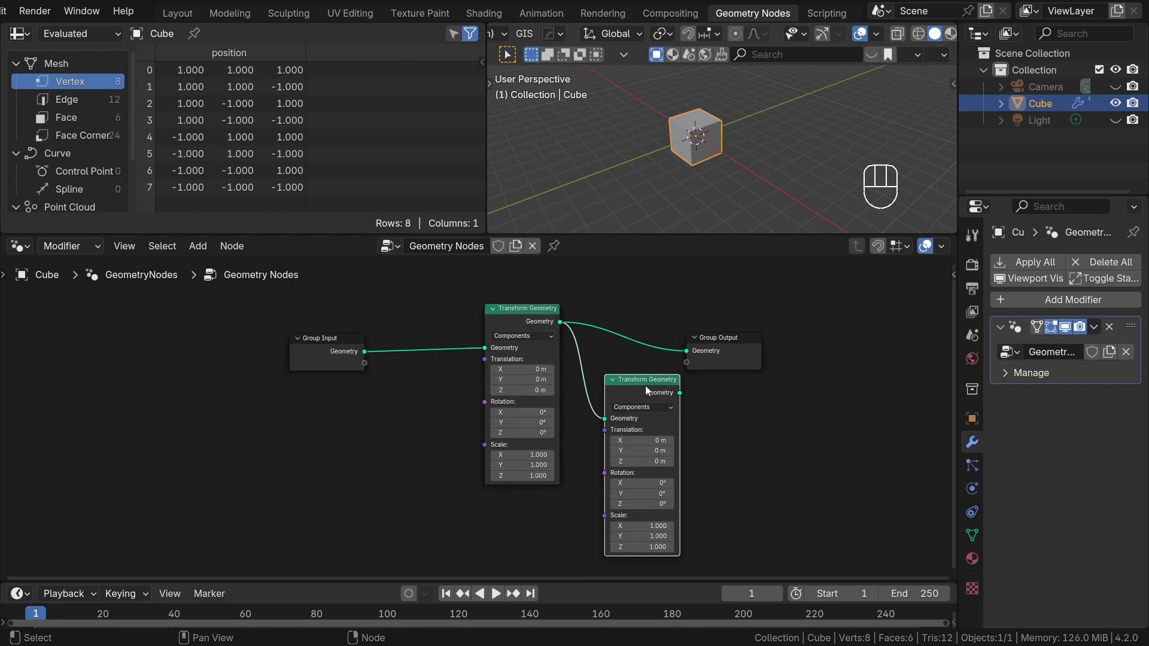
scroll(676, 519, "up", 2)
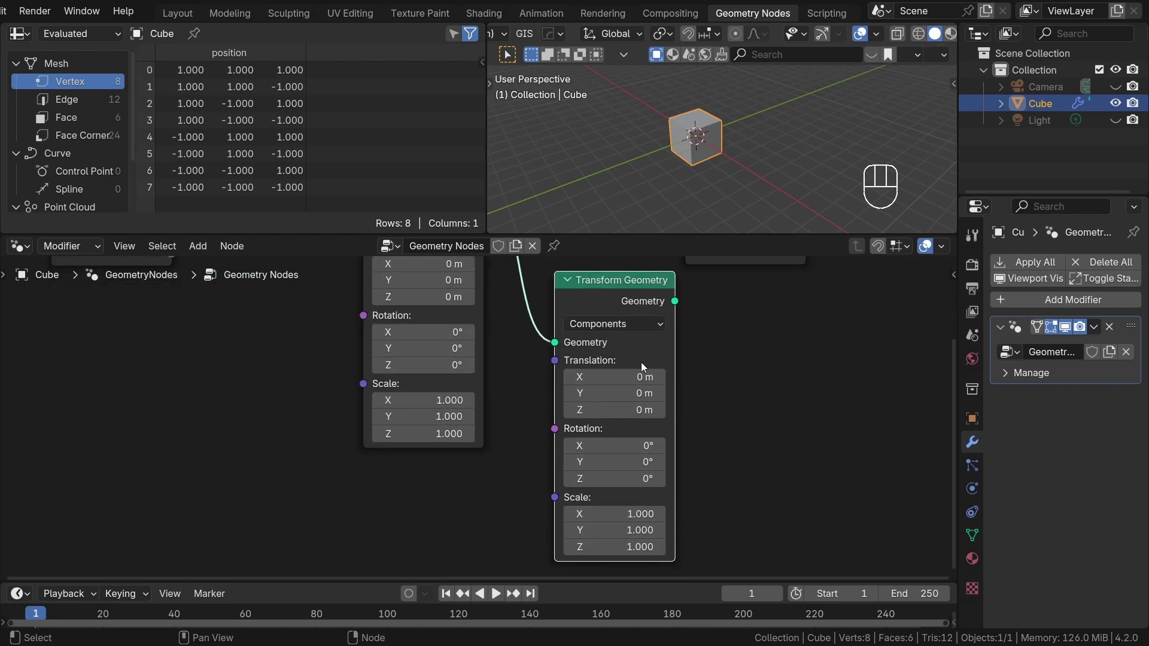
scroll(619, 315, "down", 1)
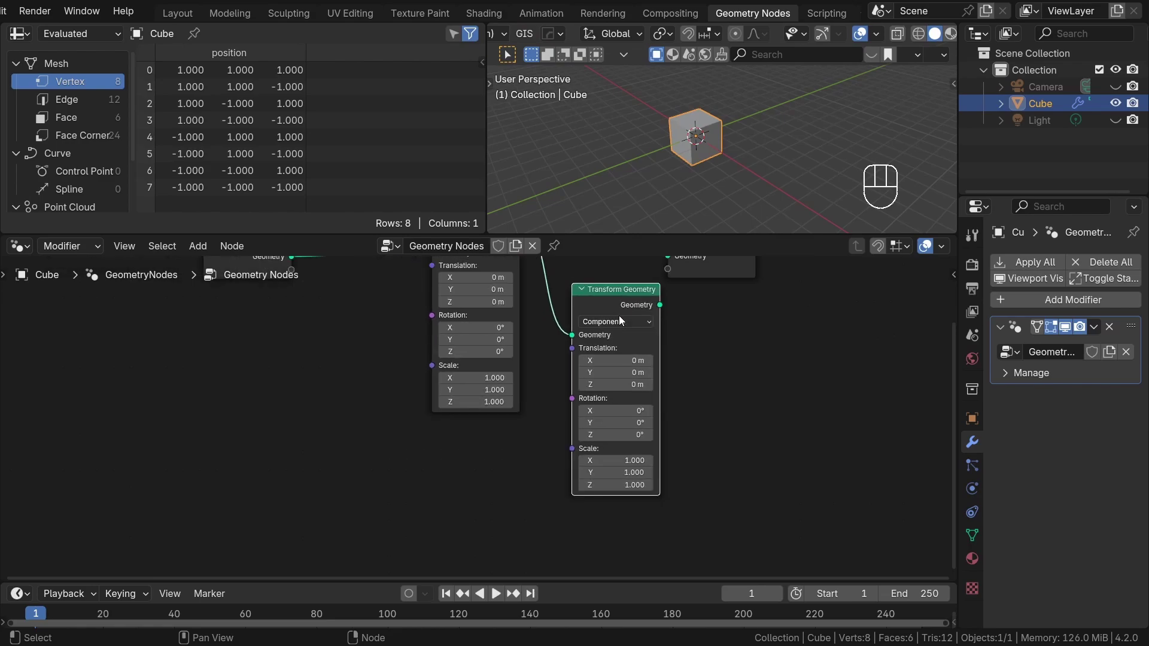
middle_click_drag(618, 314, 656, 426)
key("x")
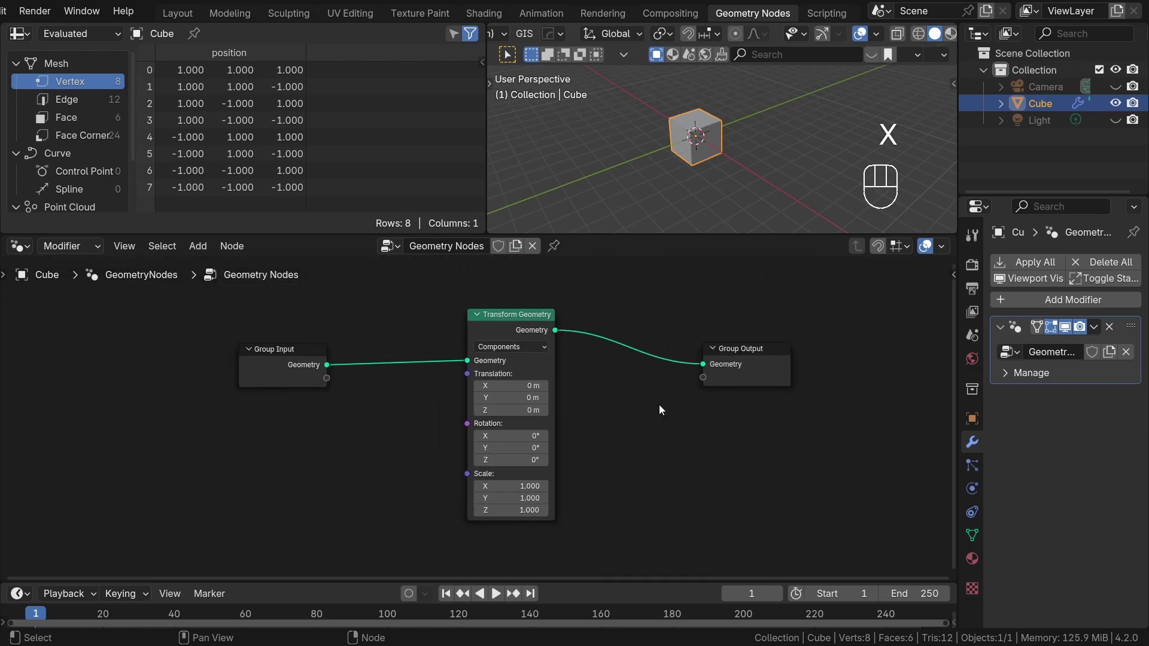
Step: Switch the Transform Geometry node's mode to Matrix and back to Components
scroll(587, 361, "up", 3)
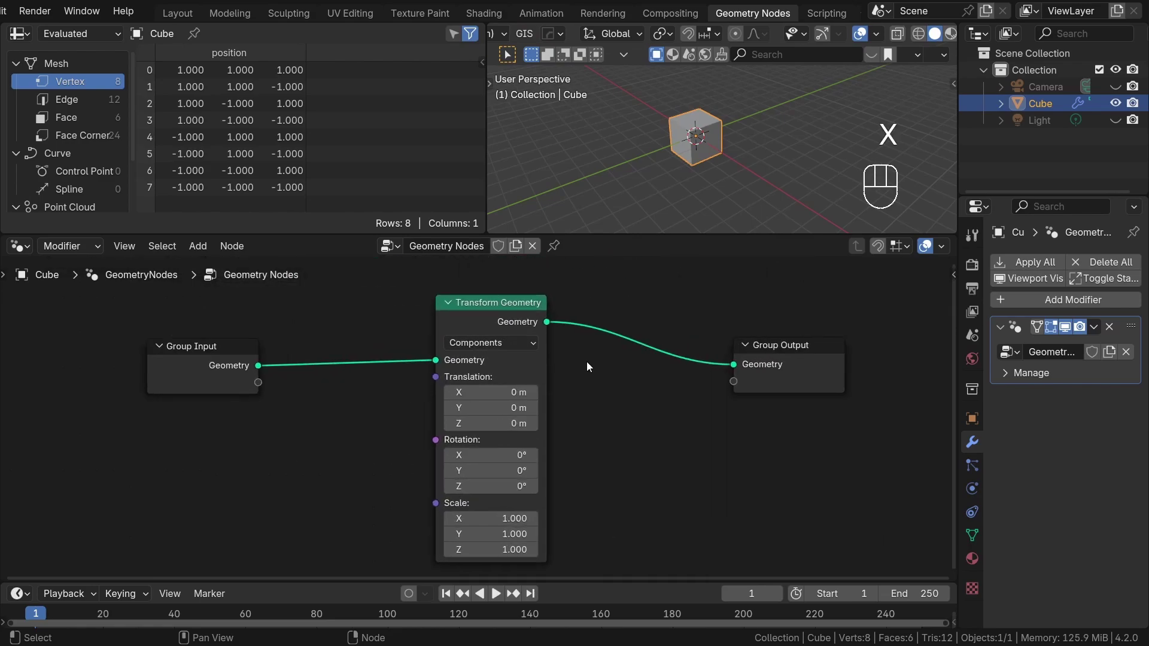
middle_click_drag(587, 362, 640, 357)
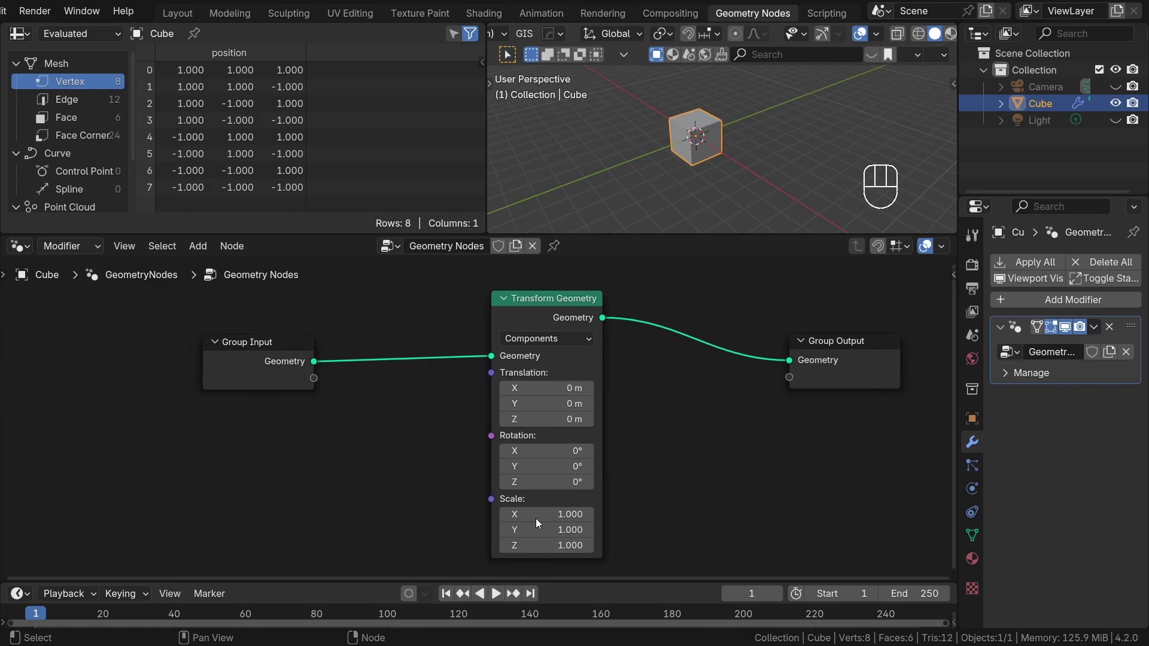
left_click(547, 334)
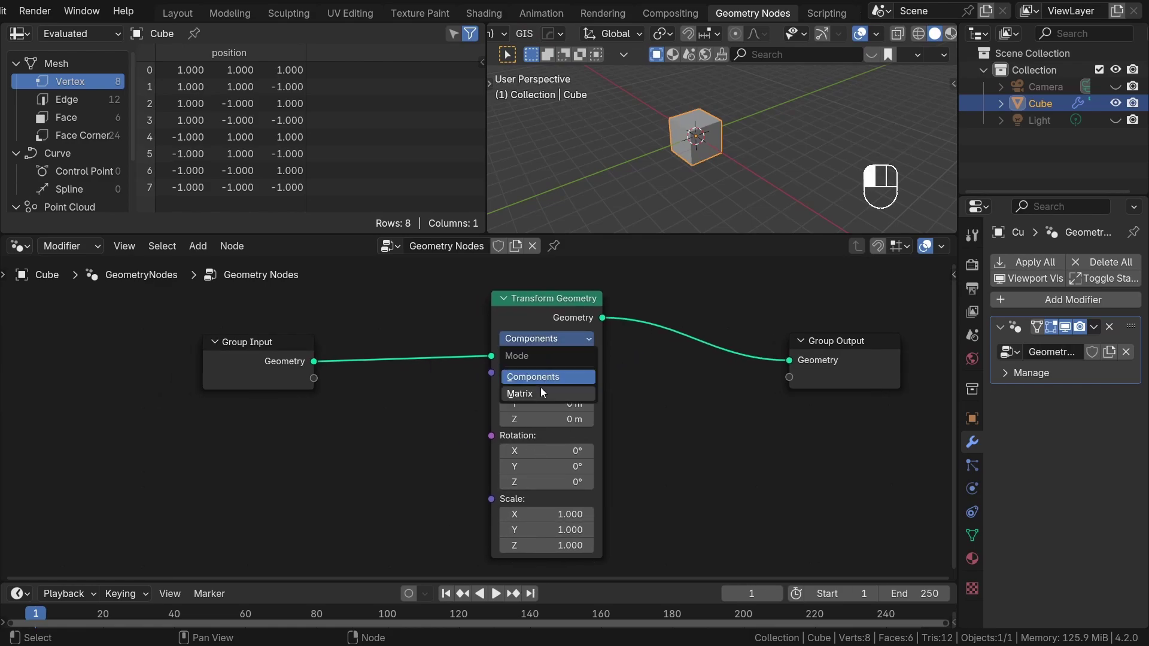
left_click(541, 386)
left_click(545, 340)
left_click(543, 376)
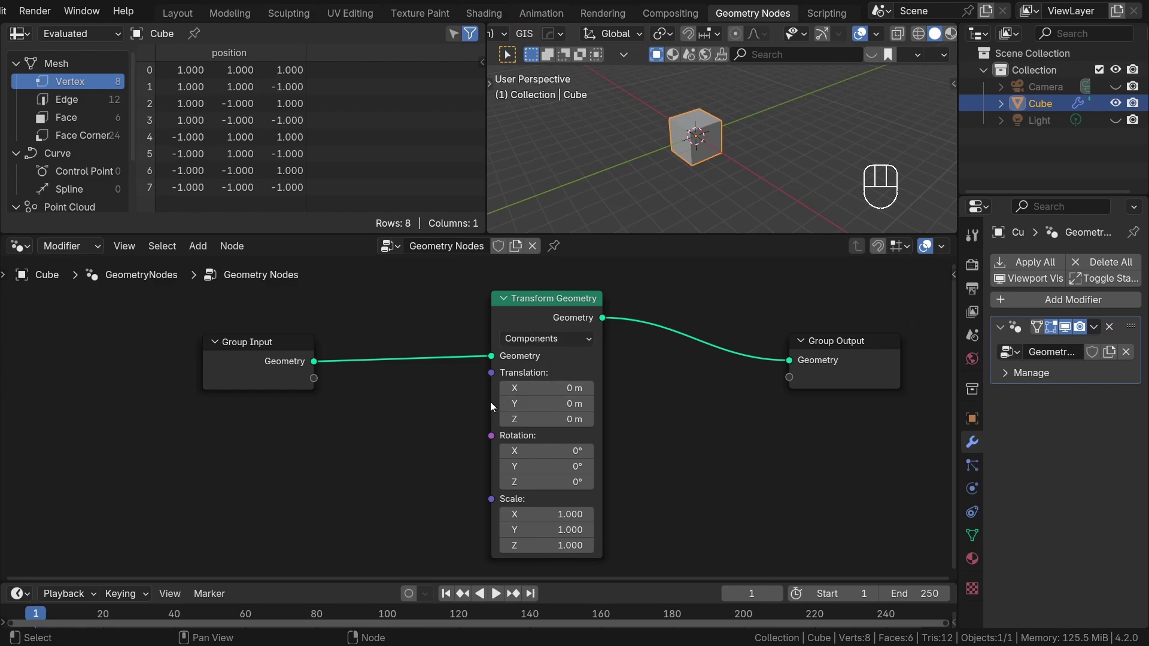
Step: Set the Transform Geometry translation to X -3.7, Y -1.4 and Z -0.6 m, and its rotation to X -77.8° and Y 32.5°
scroll(508, 387, "up", 3)
middle_click_drag(721, 435, 697, 378)
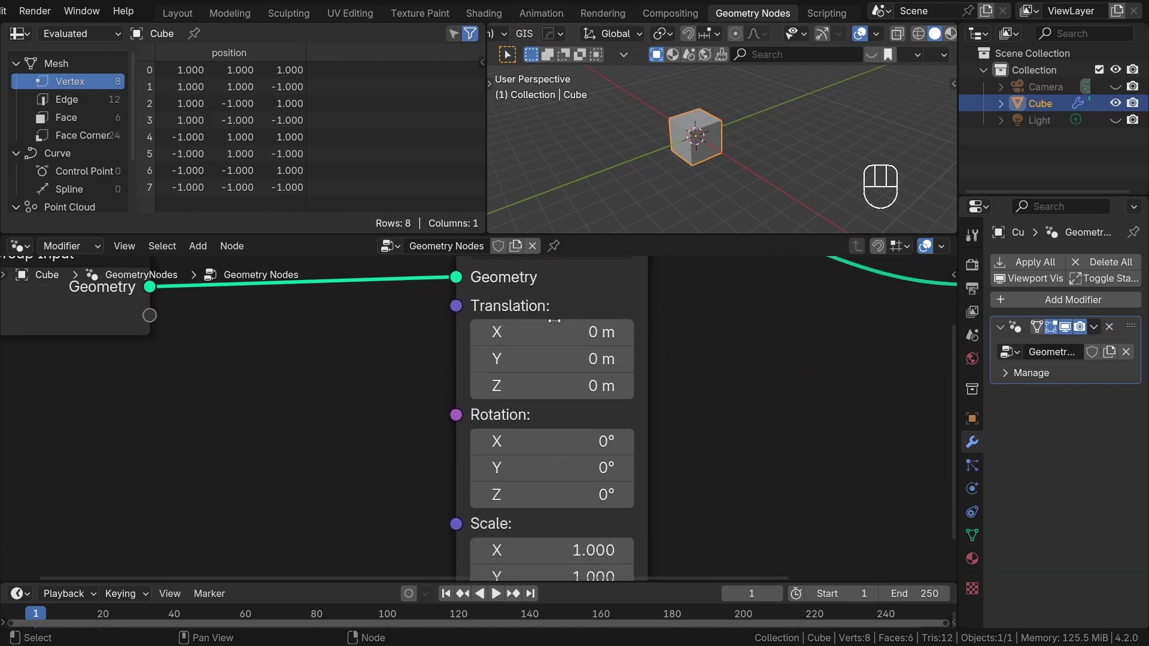
middle_click_drag(576, 419, 575, 323)
scroll(575, 324, "down", 2, "shift")
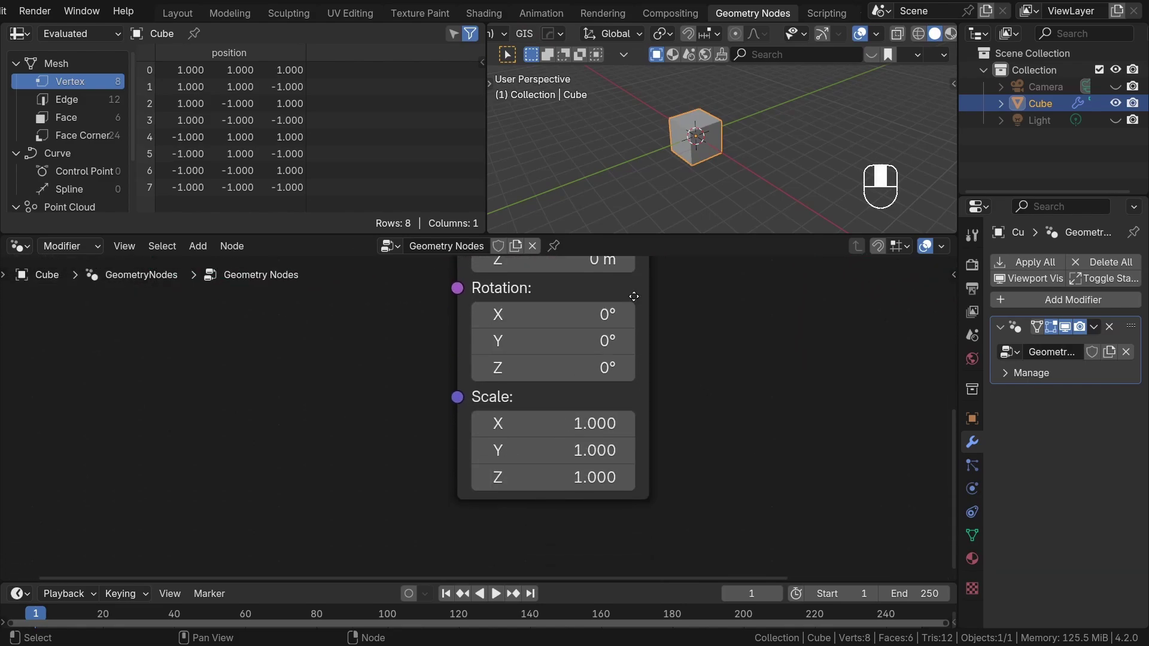
key("Home")
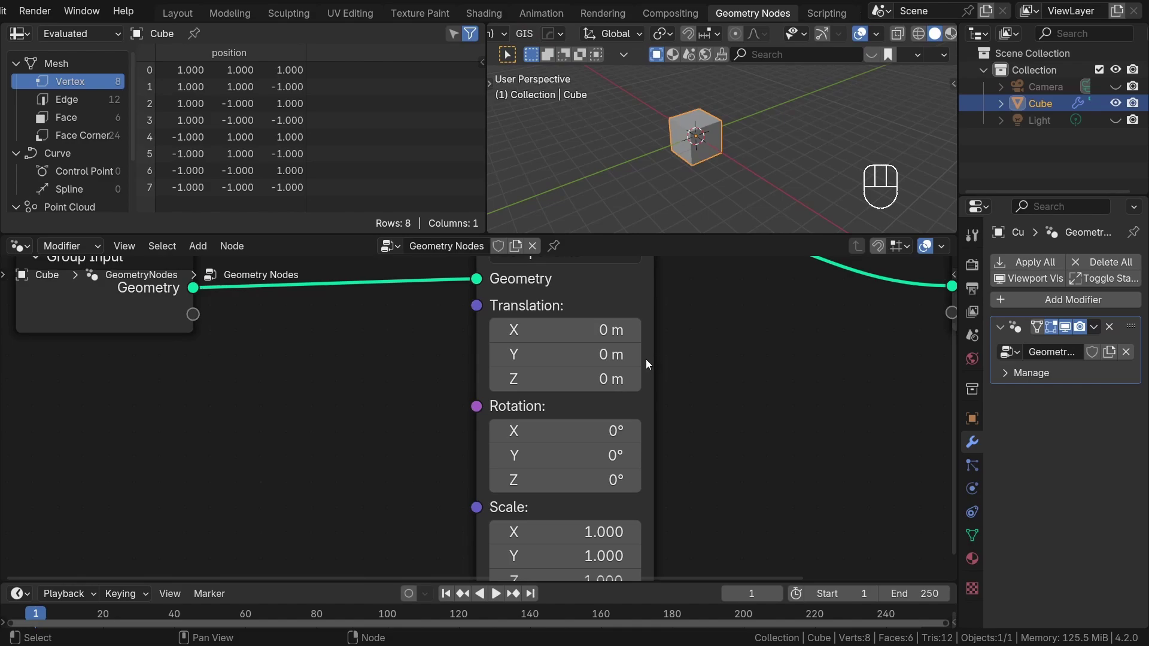
left_click(592, 329)
left_click_drag(593, 330, 583, 379)
left_click_drag(592, 456, 534, 431)
Step: Reduce the Transform Geometry node's X scale to 0.1
middle_click_drag(764, 503, 783, 441)
left_click_drag(584, 470, 623, 472)
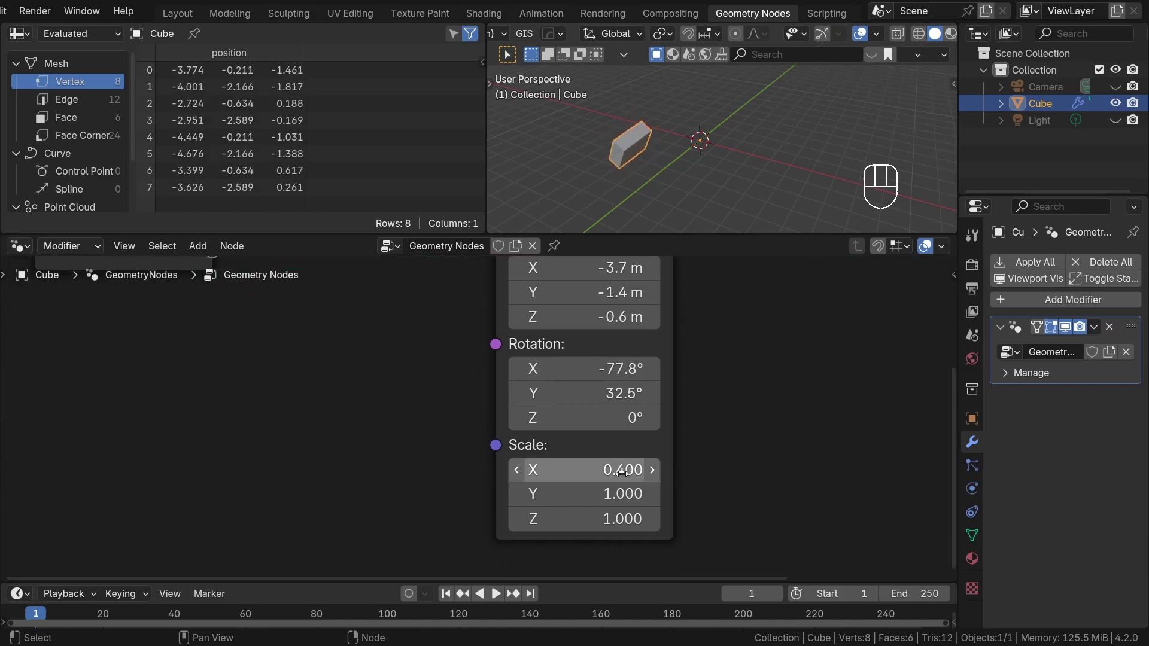
left_click(517, 471)
left_click(517, 471)
left_click(517, 471)
Step: Duplicate the Transform Geometry node and insert the copy into the link before Group Output
scroll(644, 389, "down", 5)
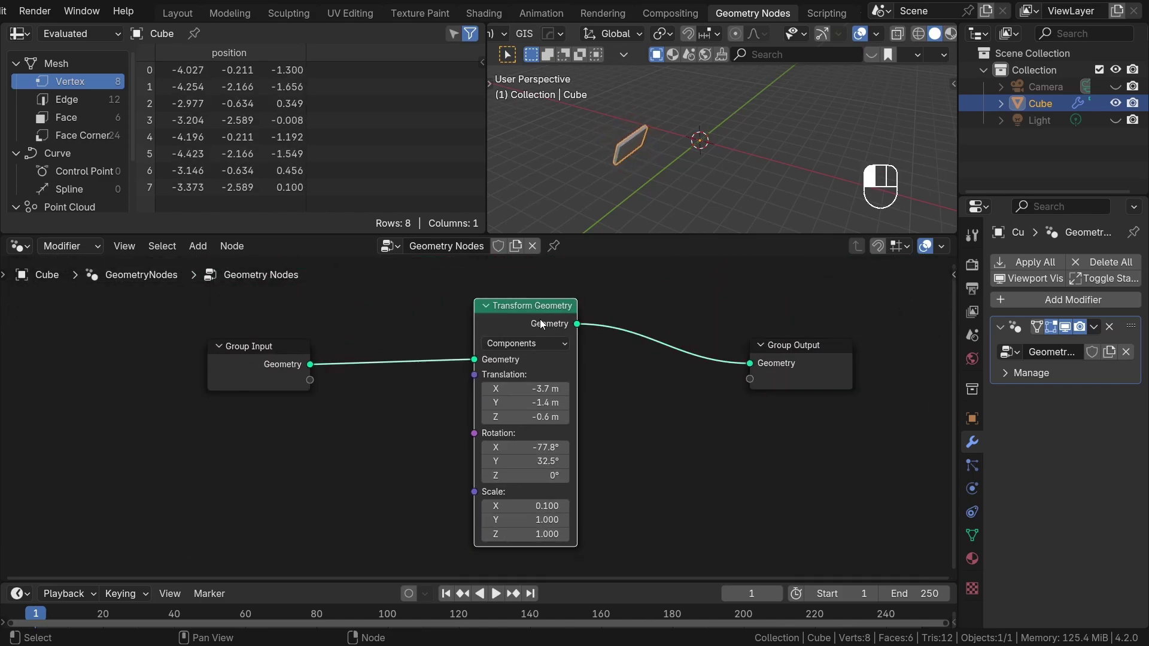
key("shift+d")
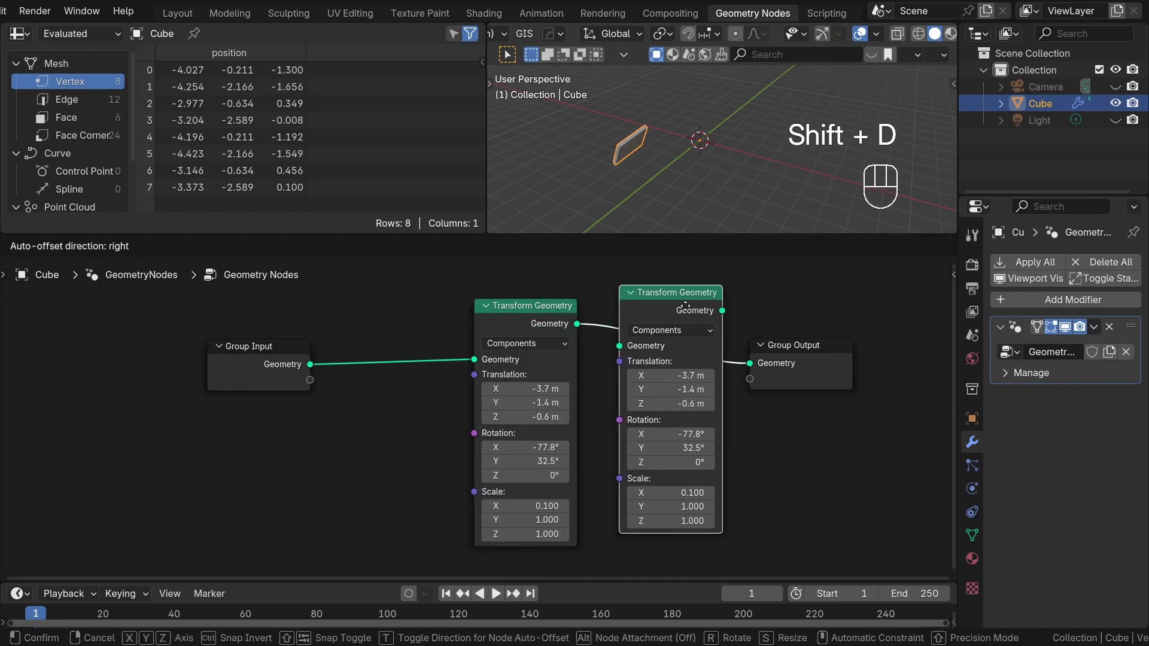
left_click(684, 307)
scroll(692, 385, "up", 1)
Step: Set the duplicated Transform Geometry node's translation and rotation to 0 and its scale to 1 on all axes
left_click_drag(689, 374, 688, 408)
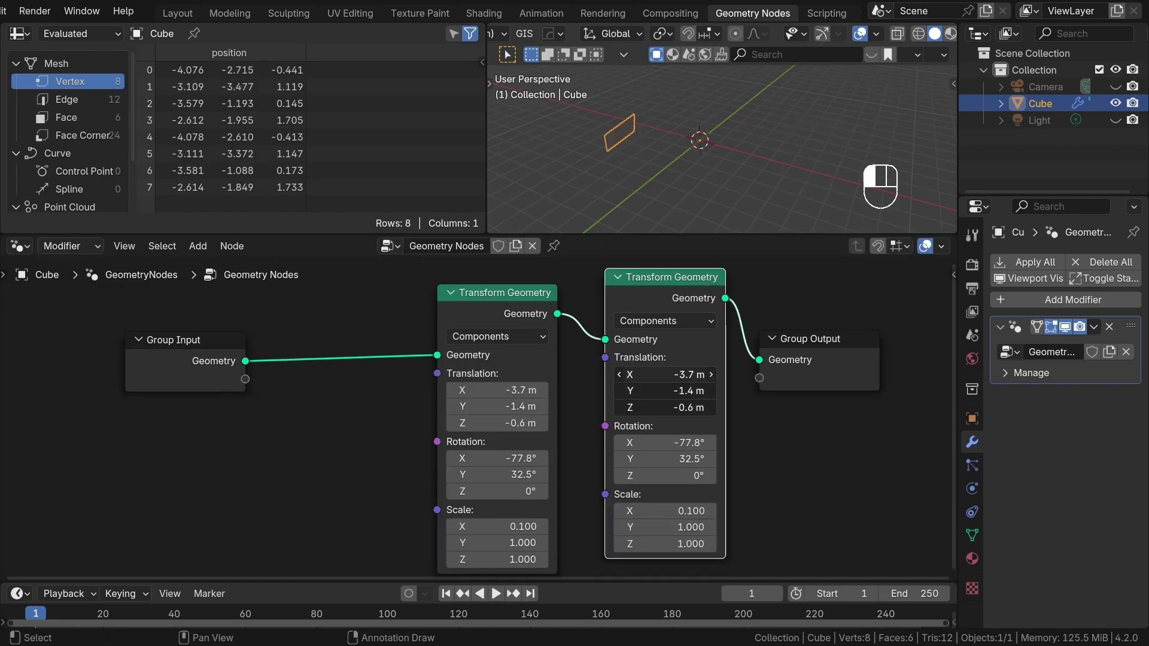
type("0")
key("Return")
left_click_drag(688, 443, 704, 544)
type("0")
key("Return")
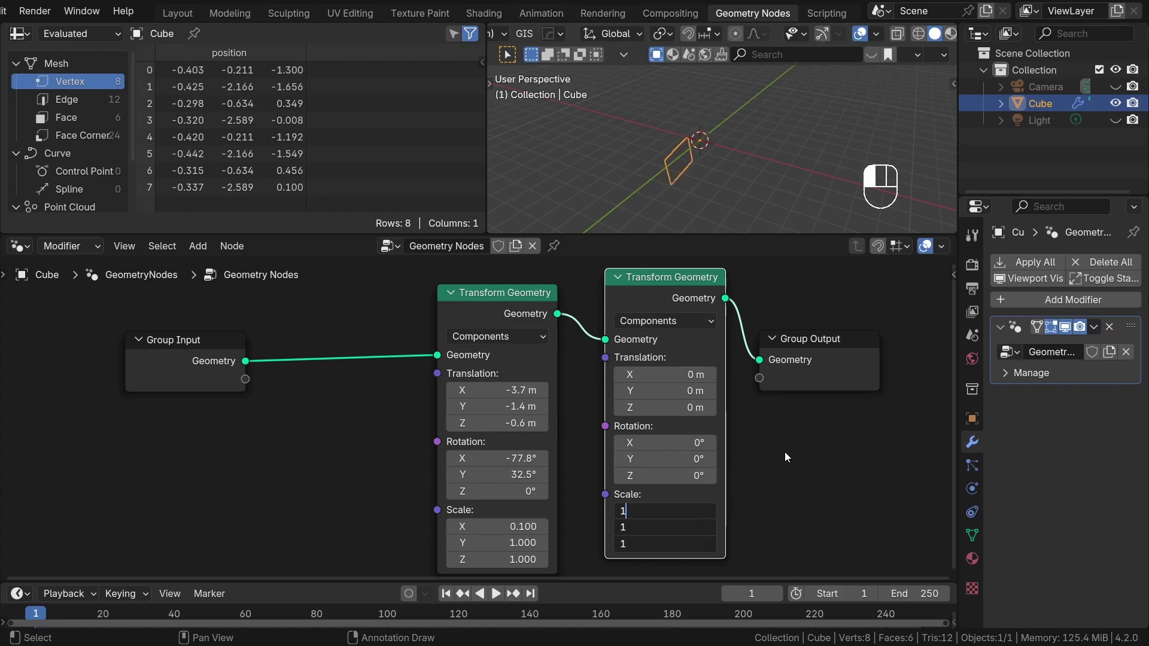
type("1")
key("Return")
middle_click_drag(738, 384, 695, 367)
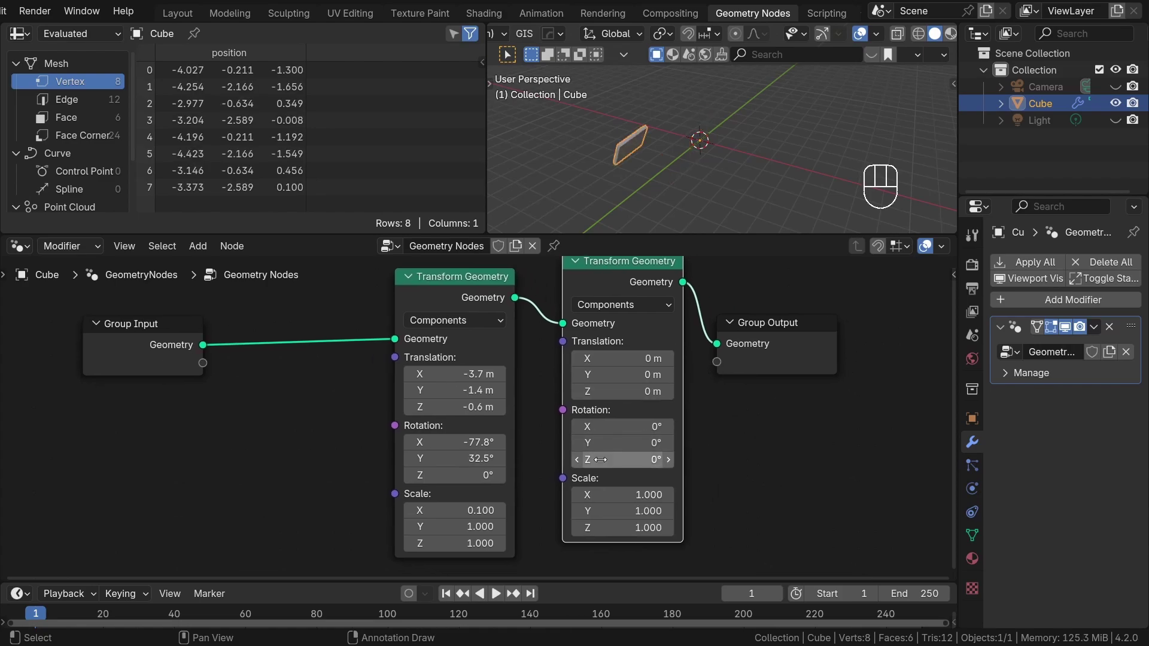
Step: Set the first Transform Geometry node's Y translation to -10.7 m and the second's translation to Y 9.1 m and Z 7.2 m
left_click_drag(622, 376, 677, 375)
left_click_drag(454, 390, 404, 390)
left_click_drag(622, 391, 666, 392)
scroll(685, 152, "down", 4)
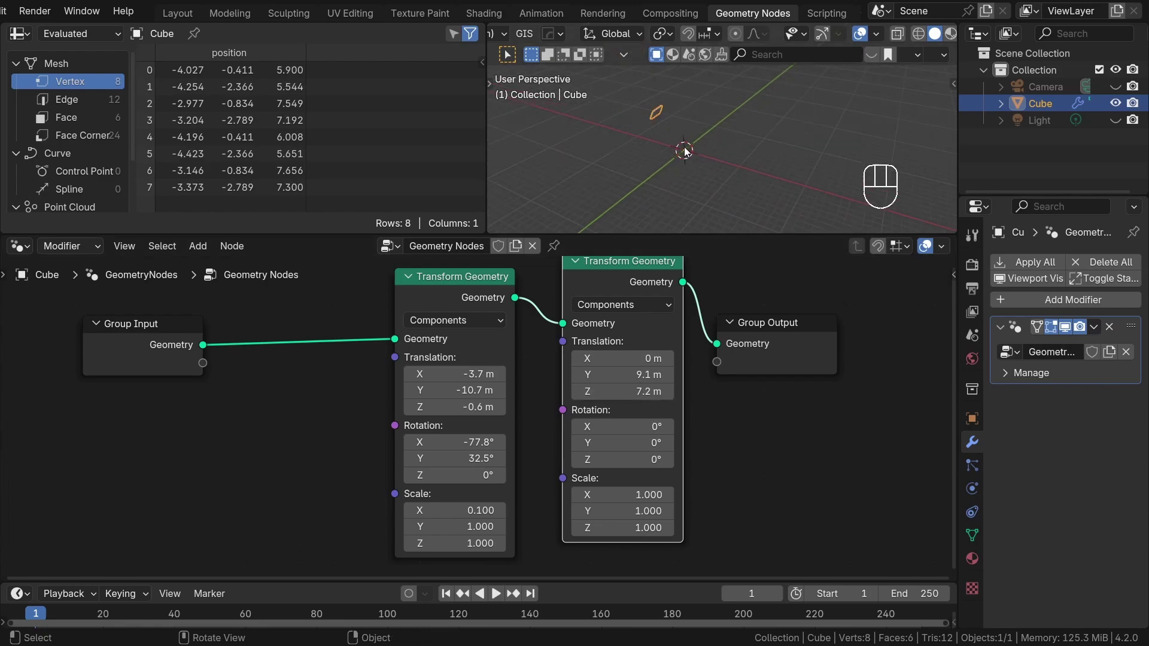
Step: Turn off the Geometry Nodes modifier's viewport display and subdivide the whole cube in Edit Mode
left_click(1065, 326)
key("Tab")
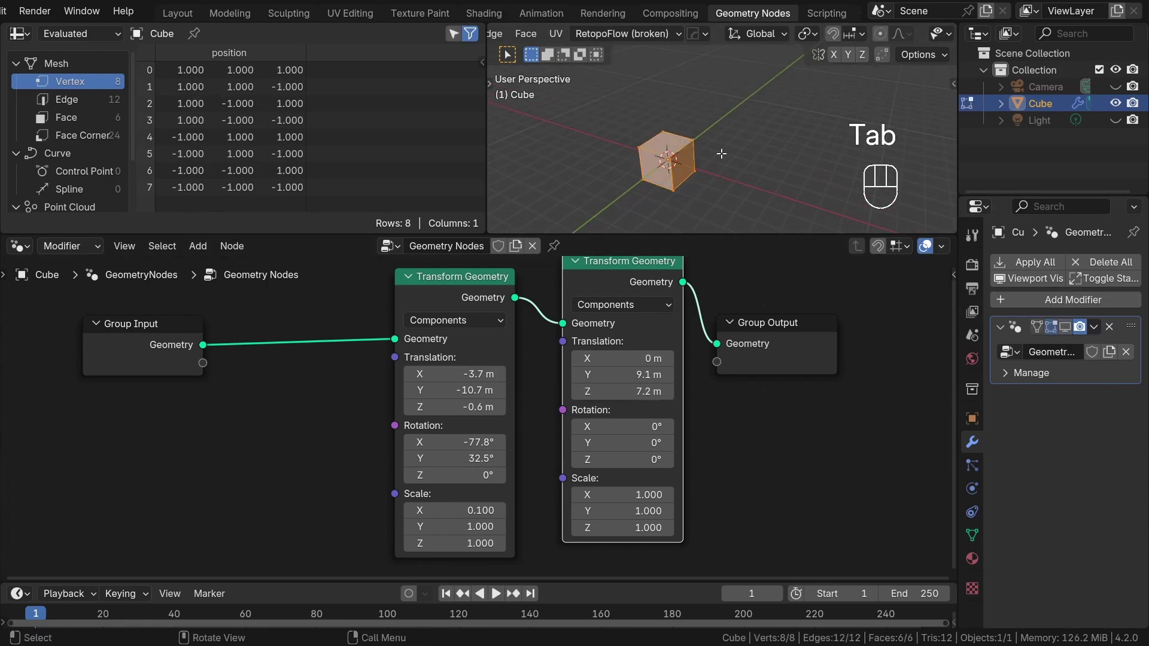
key("a")
right_click(733, 160)
left_click(733, 161)
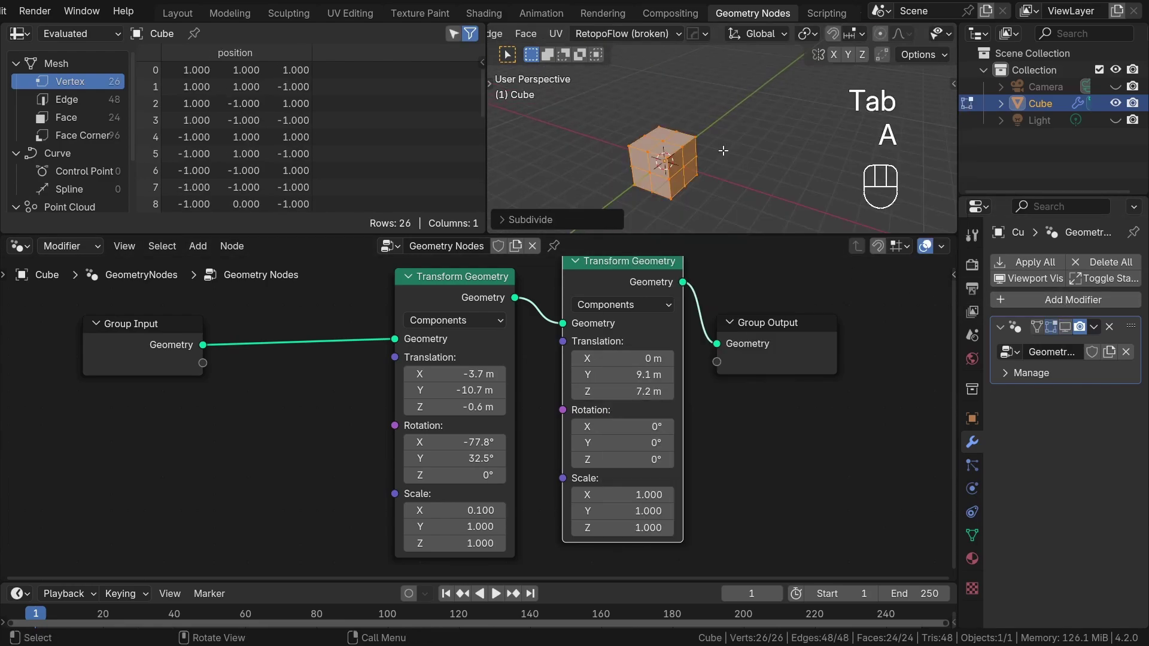
Step: Scale the cube's middle edge loop far outward on all axes except X, and return to Object Mode
left_click(662, 145, "alt")
key("s")
key("x")
key("x")
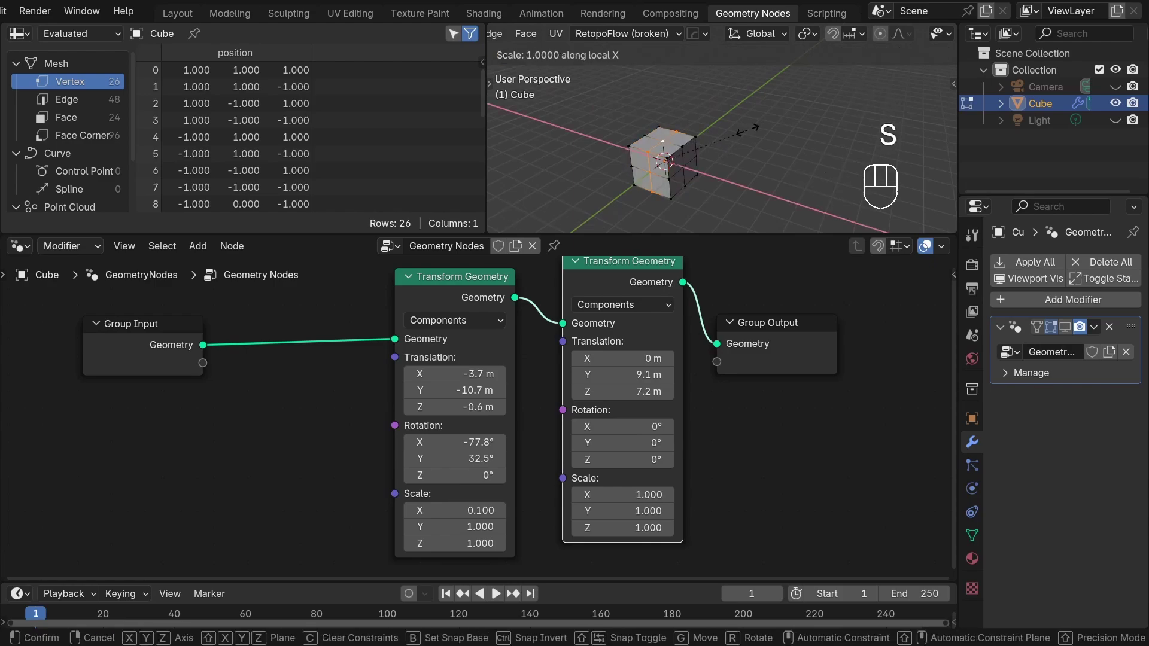
key("shift+x")
left_click(680, 122)
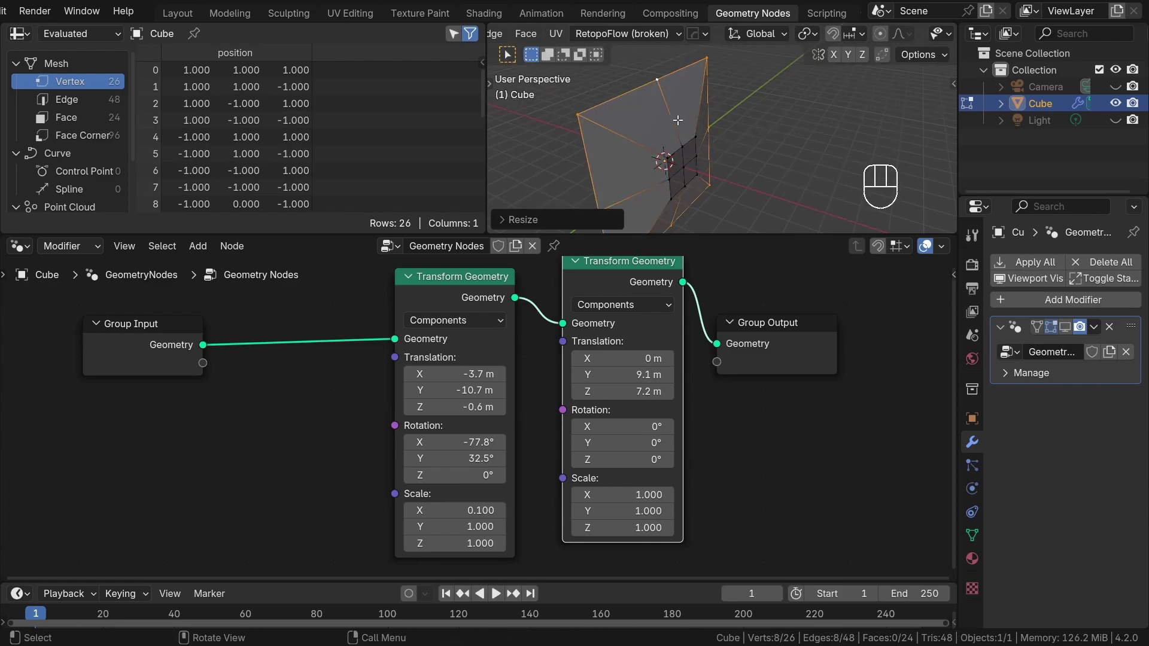
key("Tab")
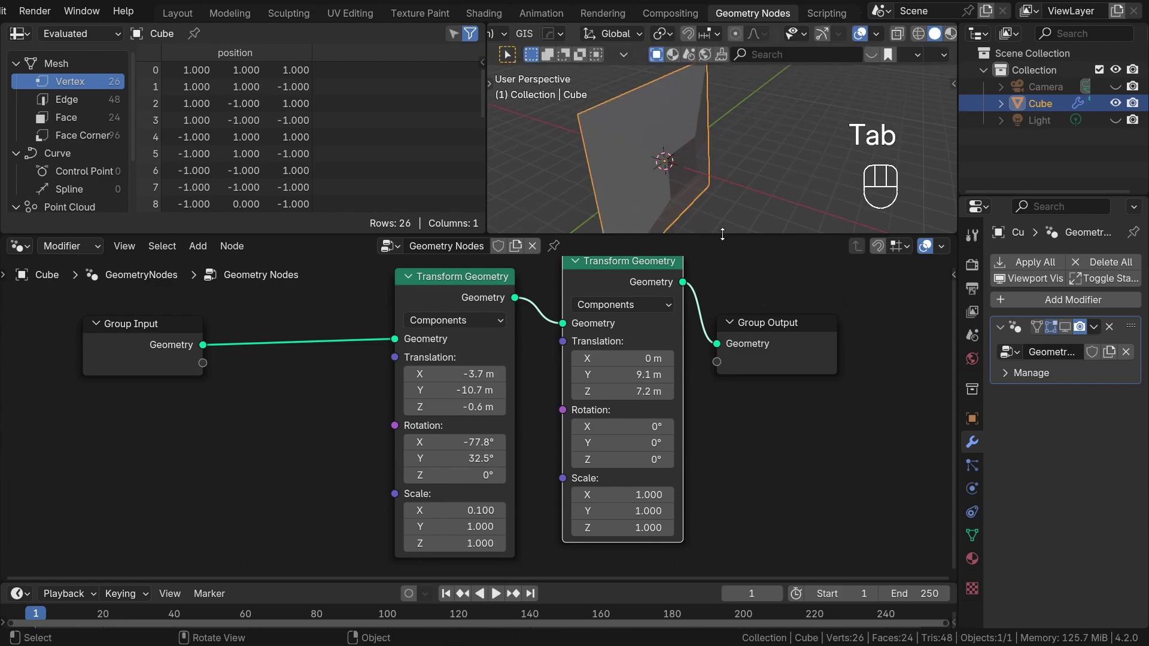
Step: Turn the modifier's viewport display back on and dissolve both Transform Geometry nodes, keeping Group Input linked to Group Output
left_click(1065, 327)
middle_click_drag(641, 159, 690, 128)
scroll(698, 319, "down", 2)
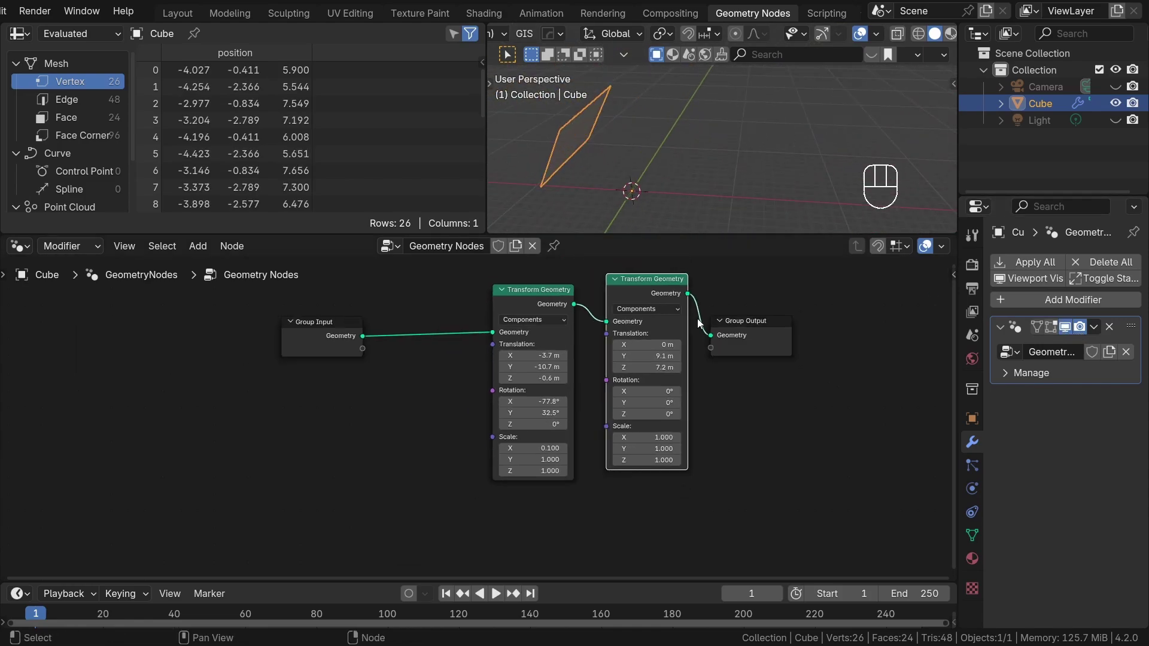
left_click_drag(659, 502, 499, 389)
key("ctrl+x")
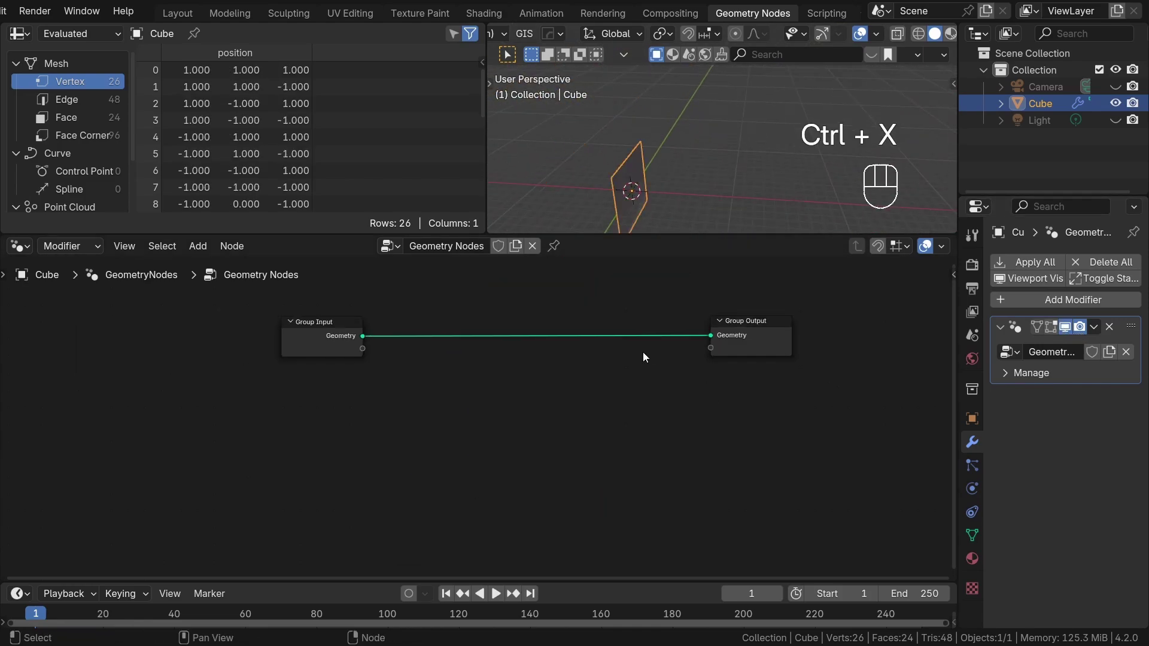
Step: Move Group Input closer to Group Output, and replace the distorted mesh with a new default cube in Edit Mode
left_click_drag(332, 343, 473, 343)
middle_click_drag(651, 166, 653, 134)
key("Tab")
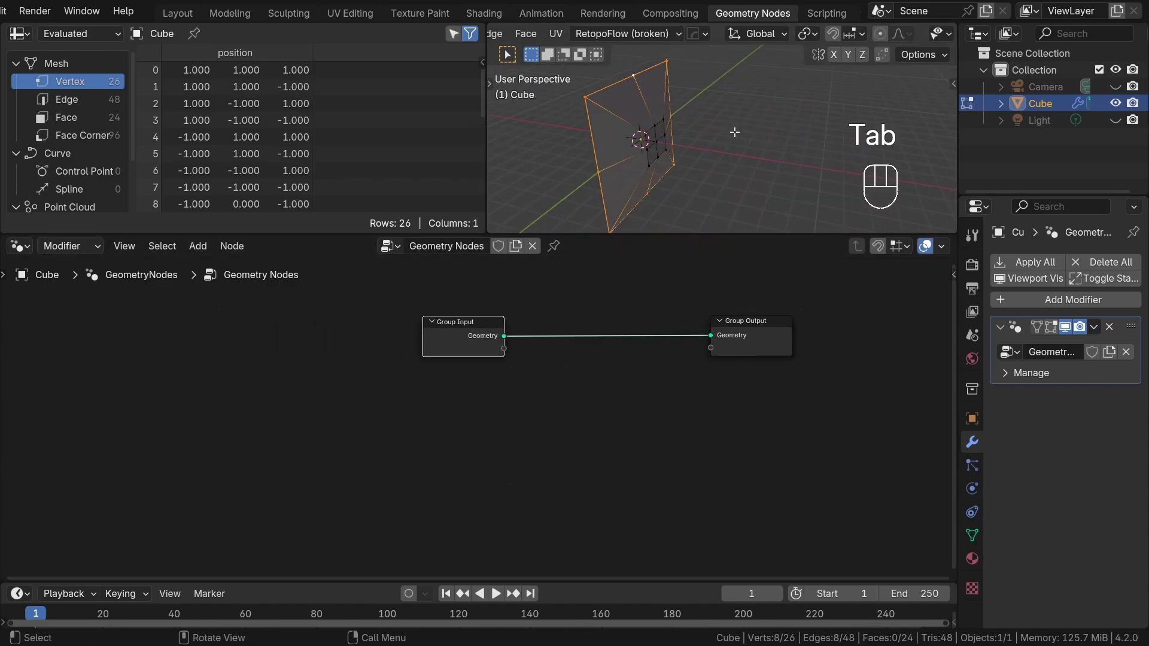
key("a")
key("x")
left_click(741, 130)
key("shift+a")
left_click(730, 146)
key("Tab")
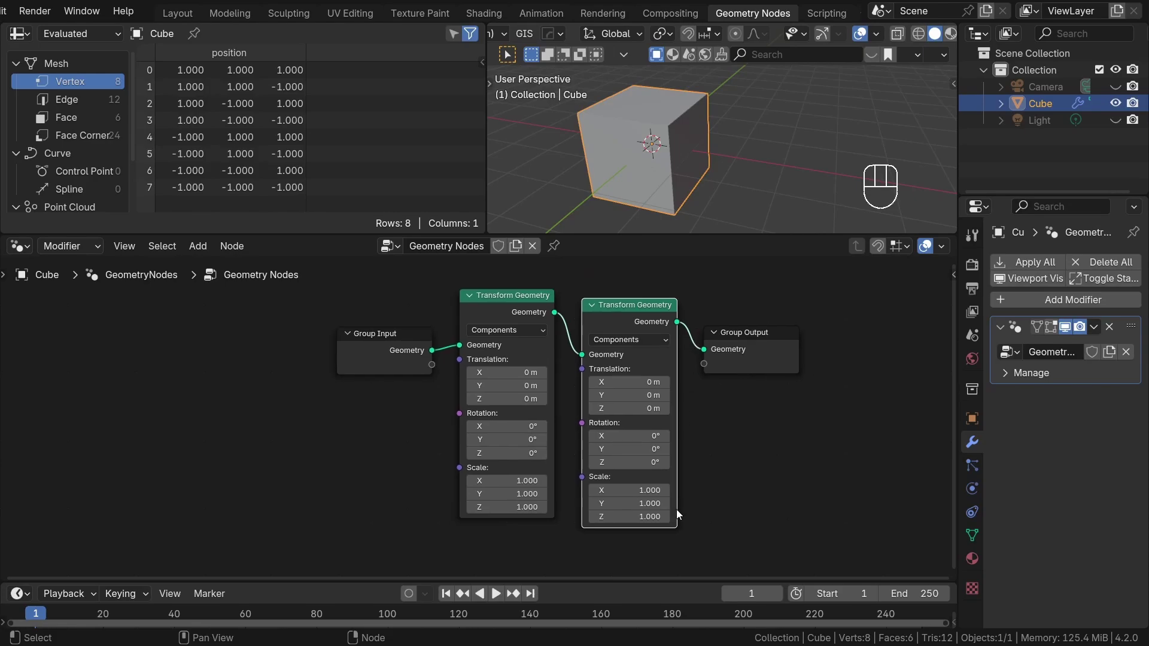
Step: Try dissolving both Transform Geometry nodes with the connection kept, and undo it
left_click_drag(625, 551, 465, 420)
key("ctrl+x")
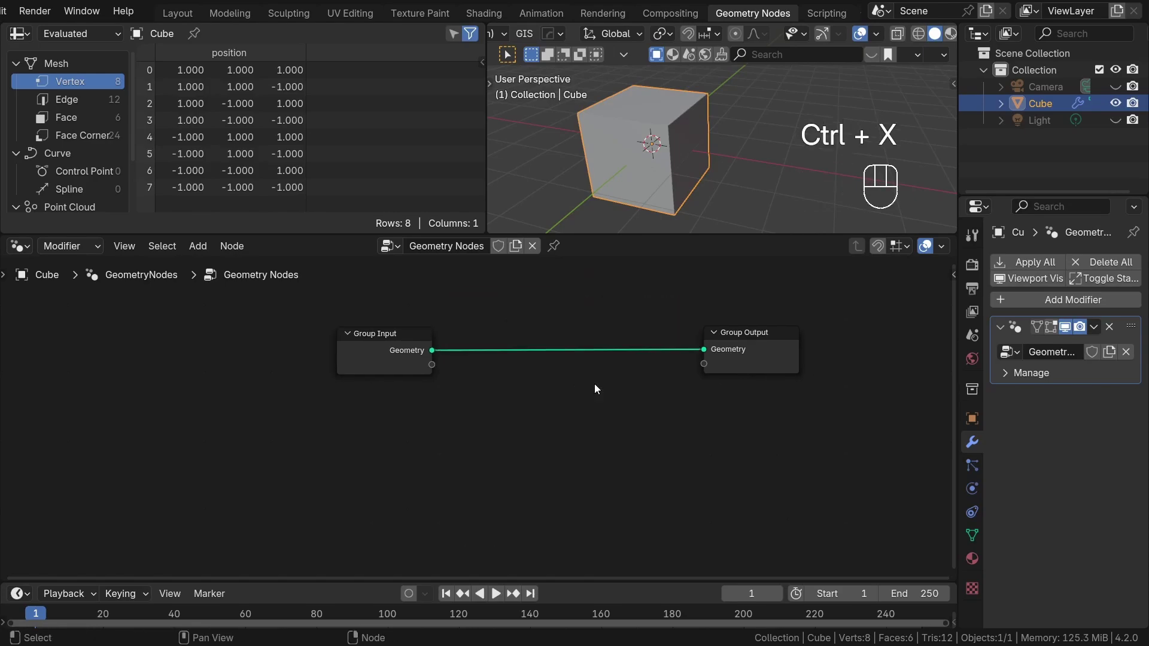
key("ctrl+z")
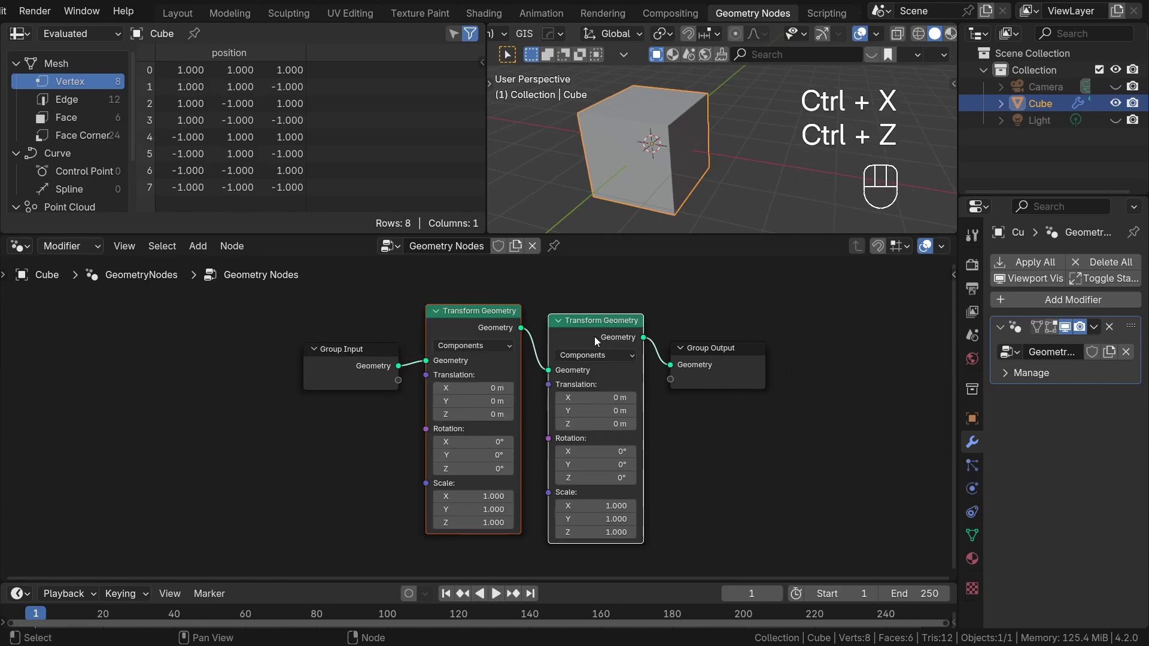
Step: Delete both Transform Geometry nodes, relink Group Input directly to Group Output, and level Group Output with Group Input
key("Delete")
left_click_drag(395, 370, 670, 364)
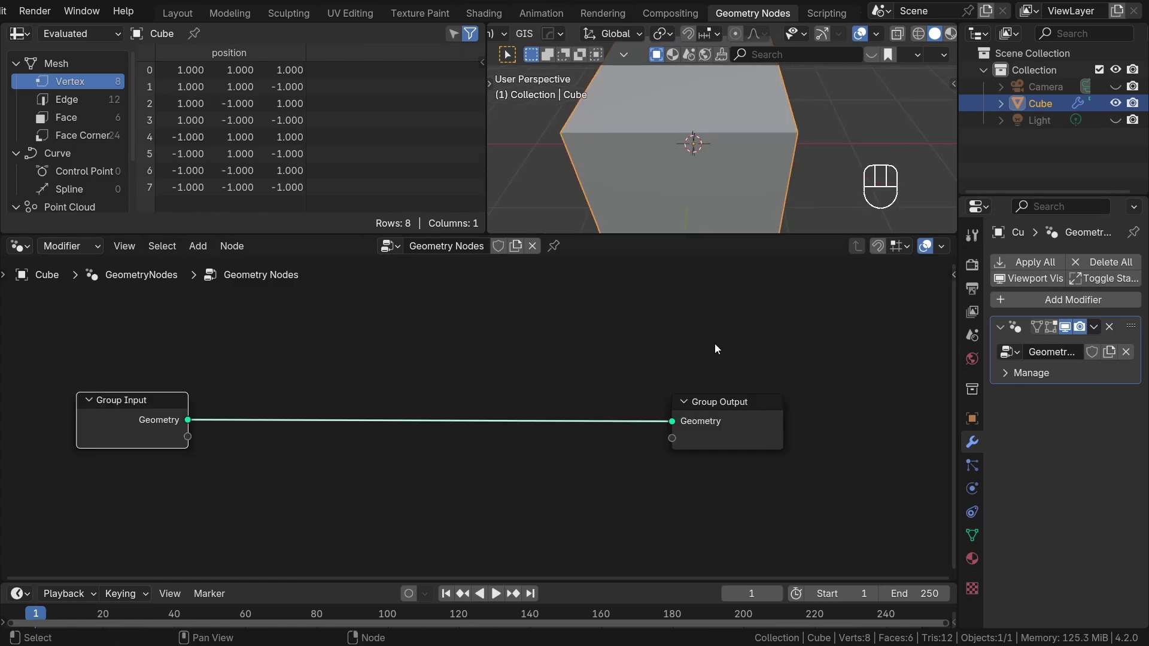
scroll(689, 341, "down", 2)
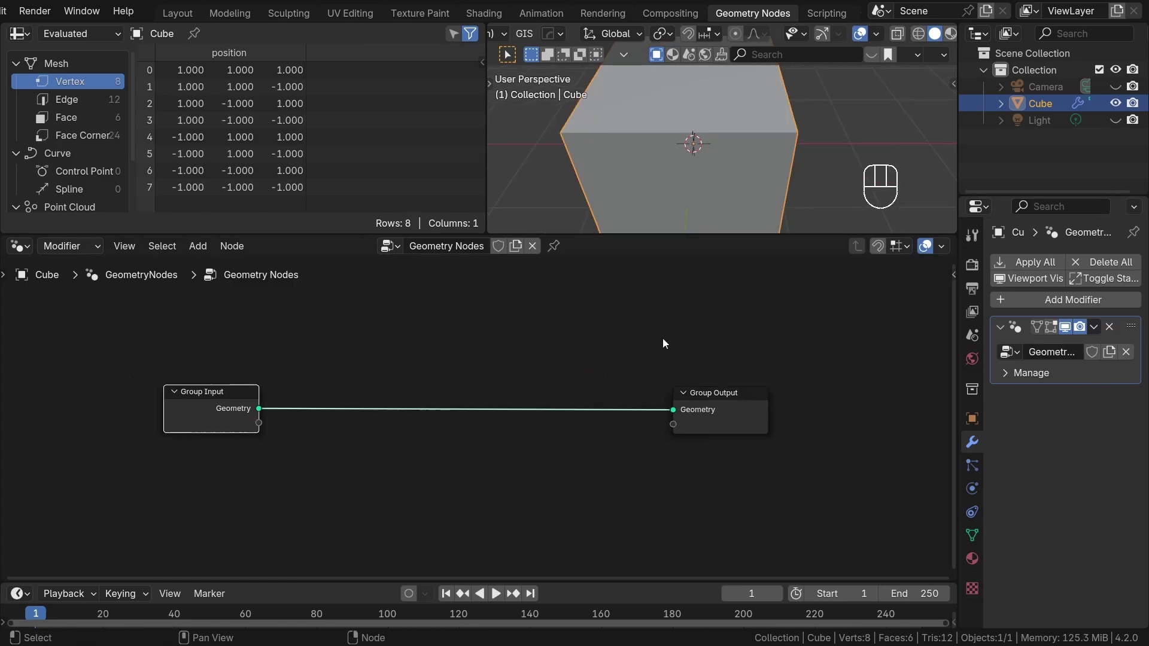
middle_click_drag(658, 287, 618, 291)
middle_click_drag(652, 156, 713, 177)
left_click_drag(704, 418, 765, 413)
left_click(572, 329)
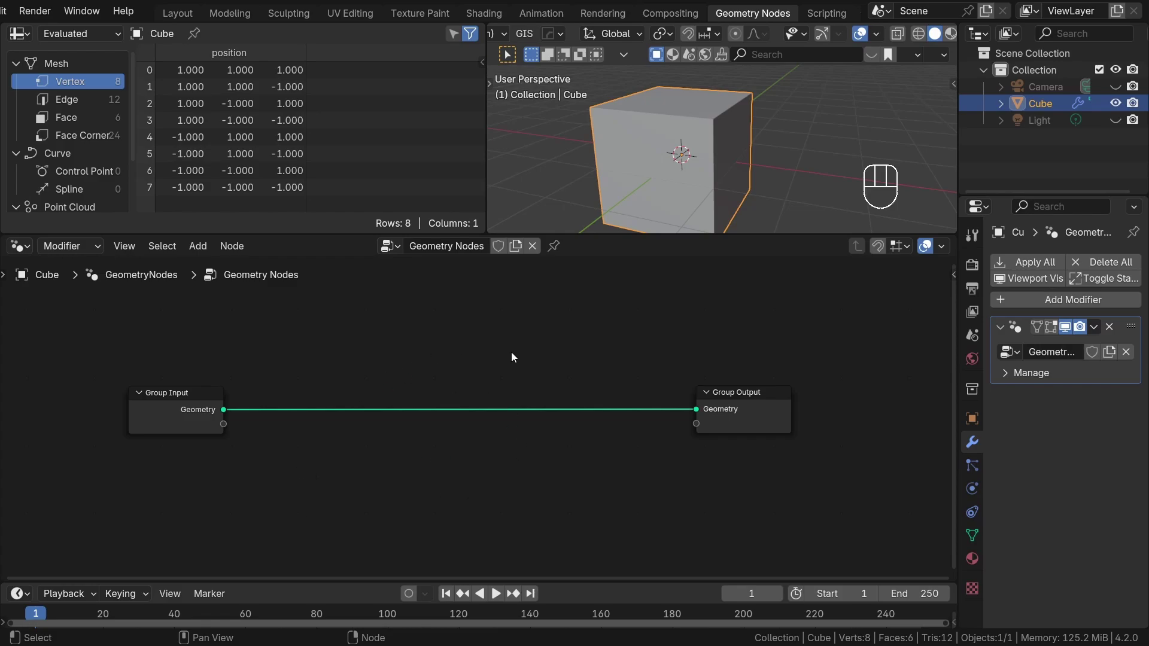
Step: Add a Curve Circle node between the group nodes and connect its Curve output to Group Output's Geometry
scroll(512, 350, "up", 1)
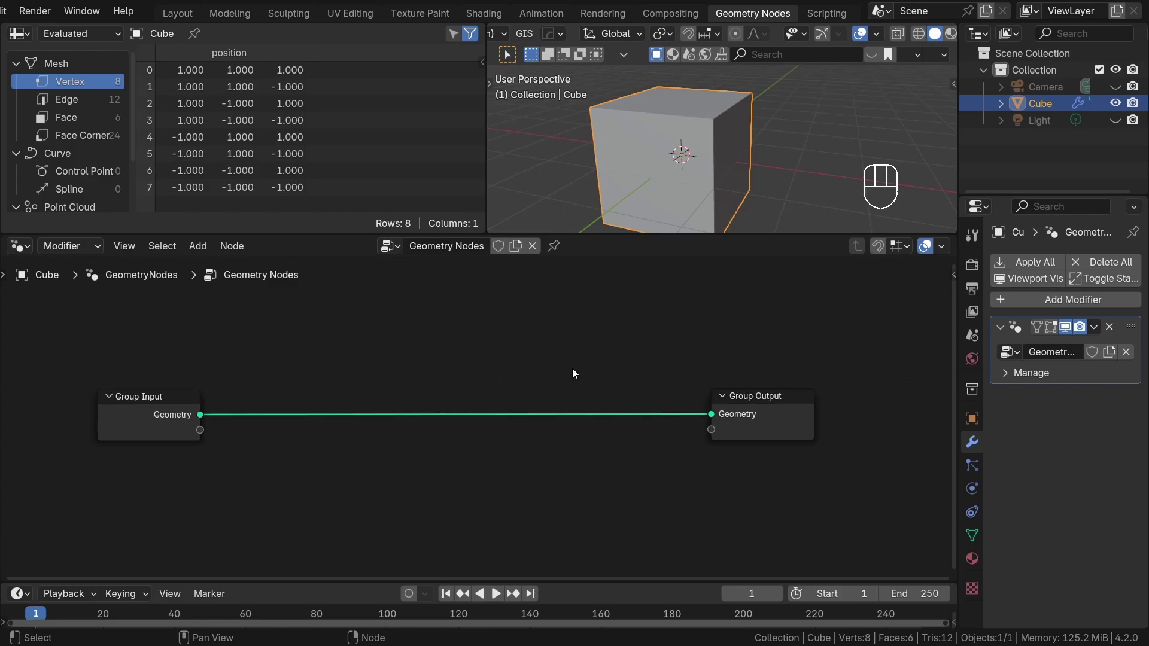
middle_click_drag(571, 368, 560, 339)
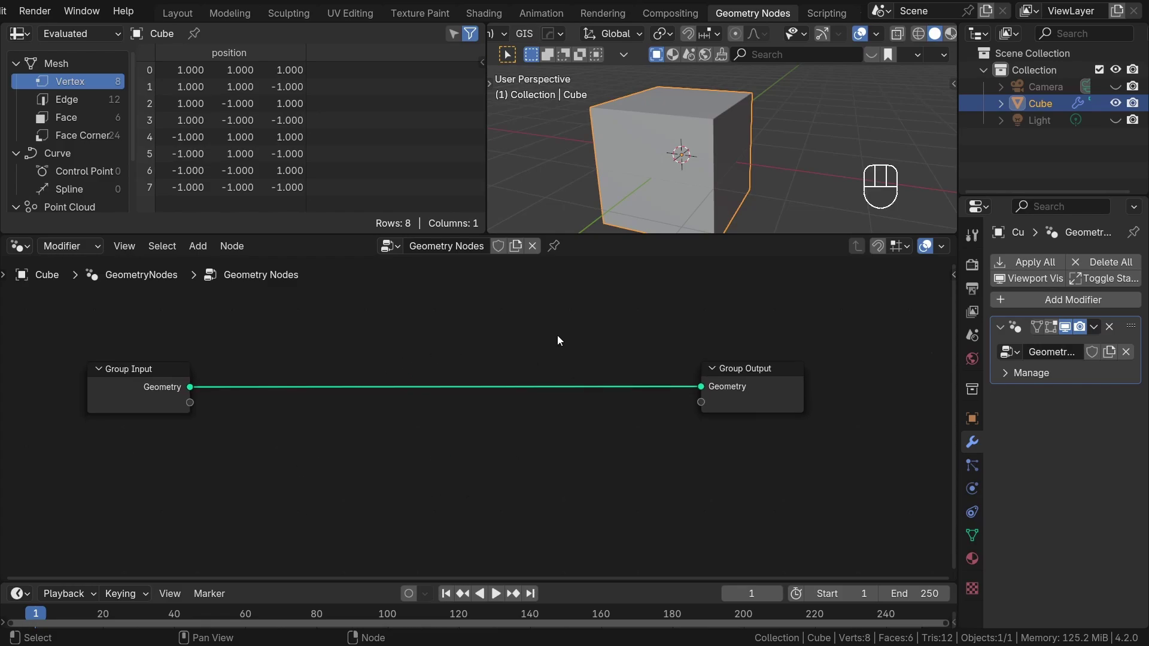
key("shift+a")
left_click(519, 234)
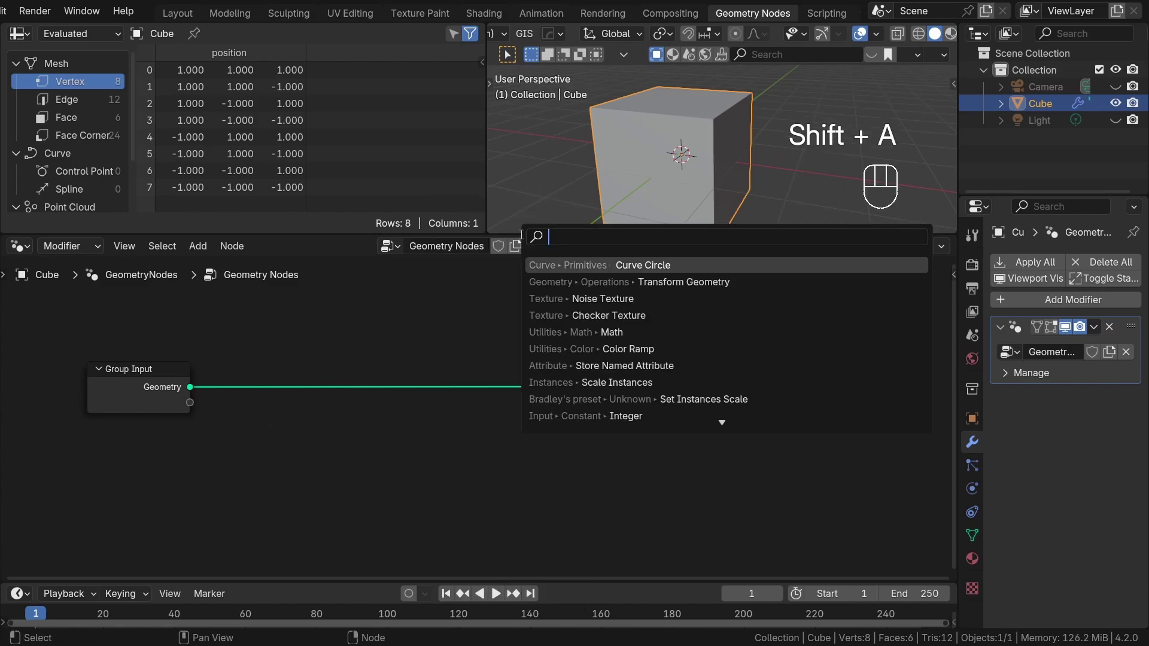
type("curve ")
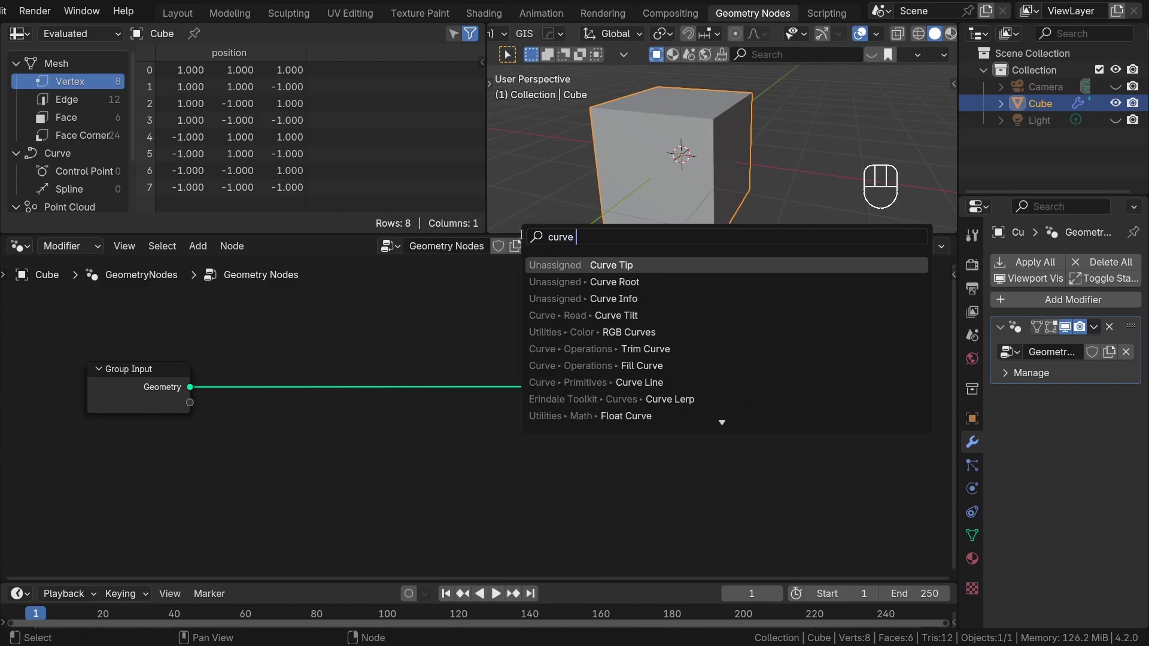
type("ci")
left_click(604, 259)
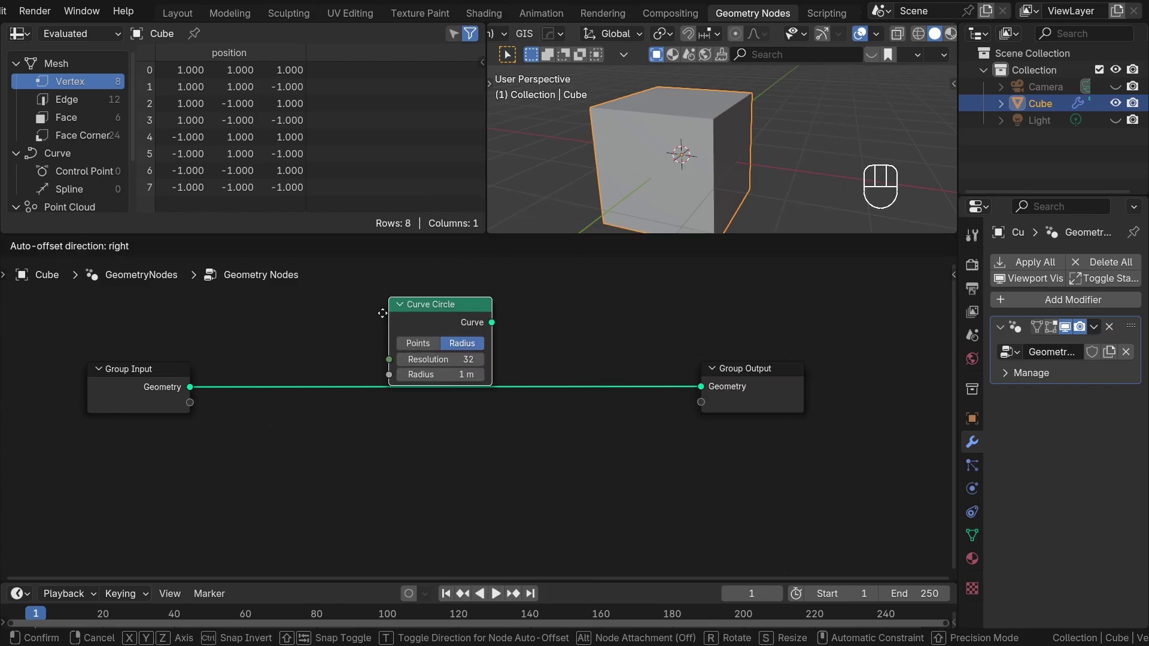
left_click(412, 382)
left_click_drag(428, 348, 422, 414)
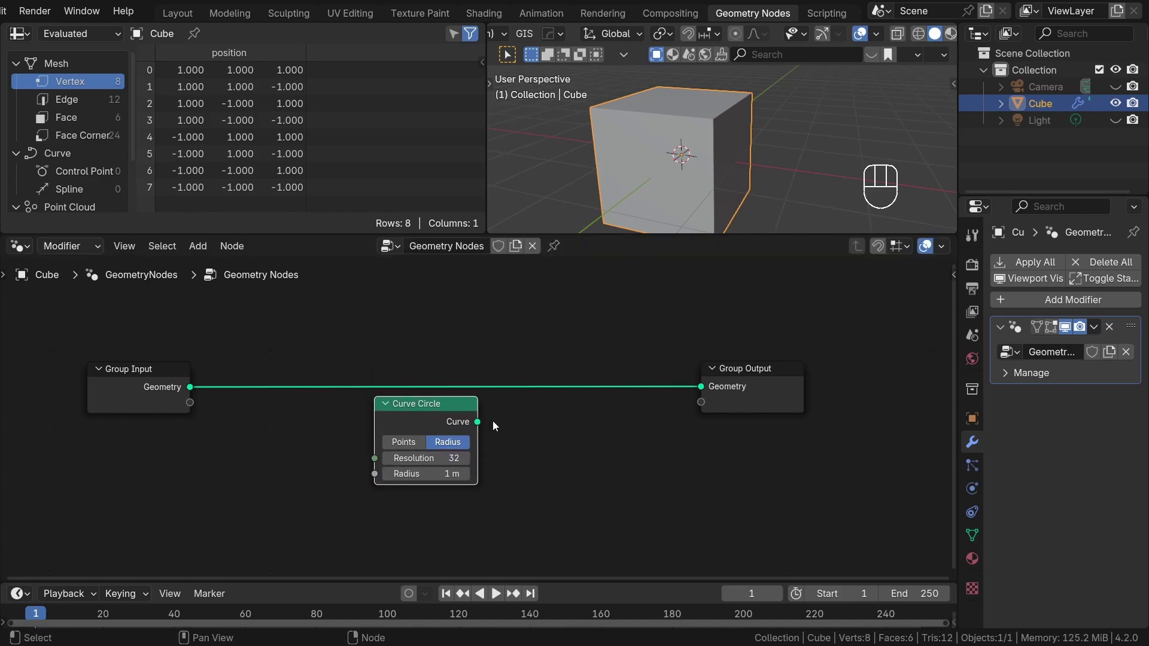
right_click_drag(493, 419, 433, 411, "alt+shift")
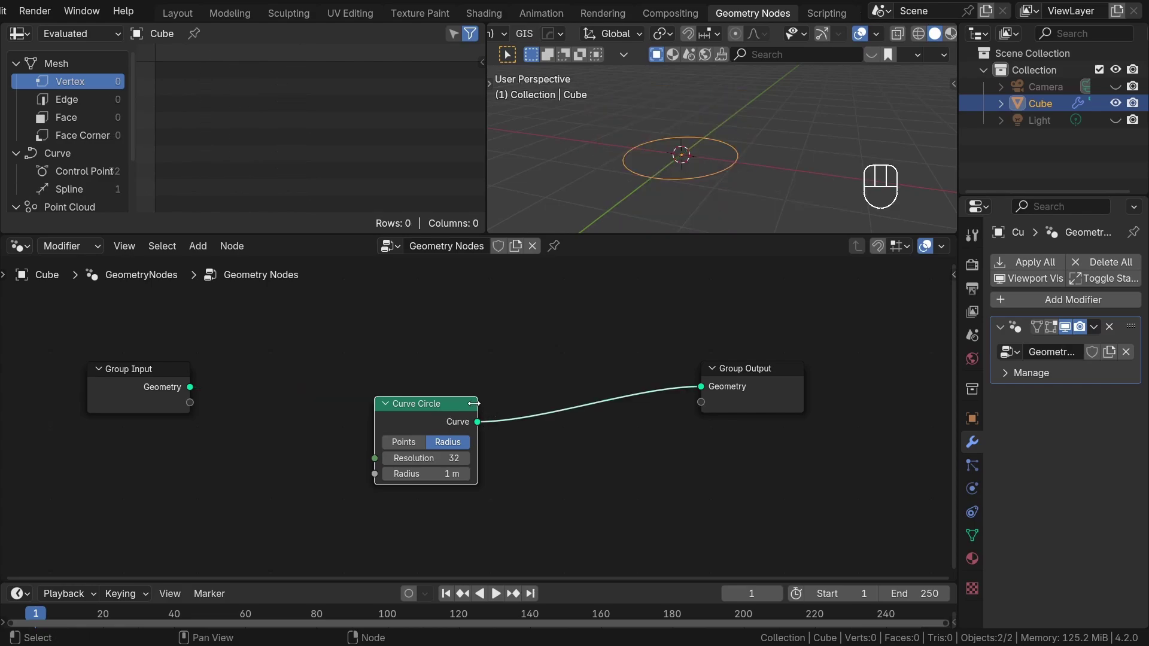
left_click_drag(445, 409, 441, 361)
middle_click_drag(669, 126, 714, 143)
key("n")
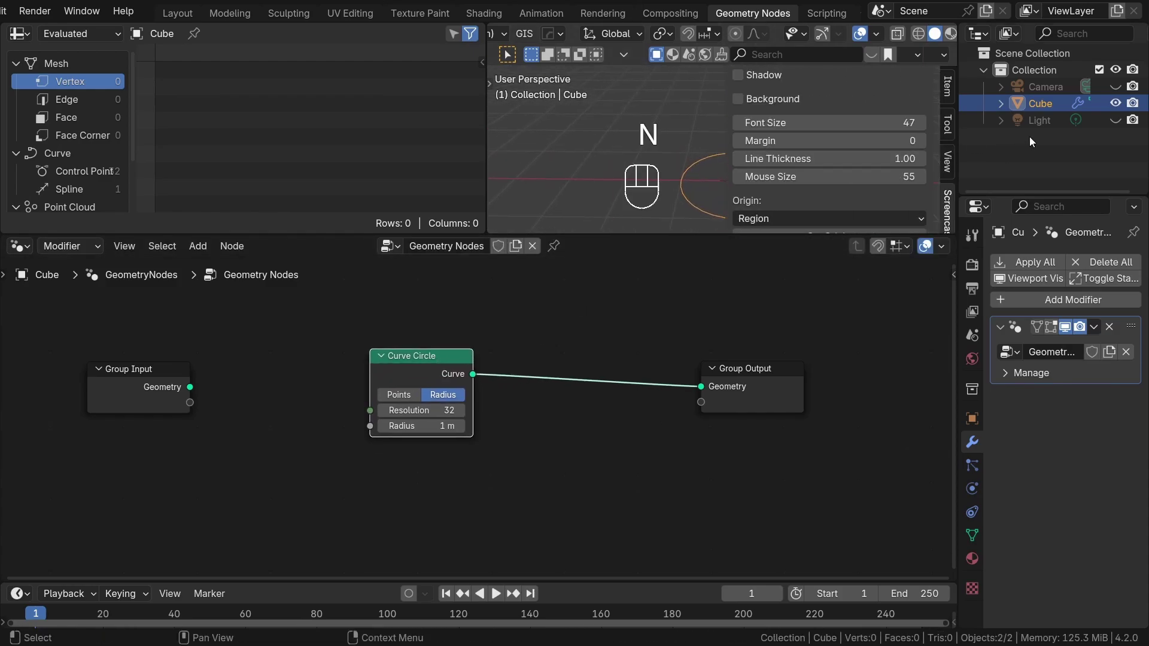
left_click(946, 101)
scroll(891, 143, "down", 6)
key("n")
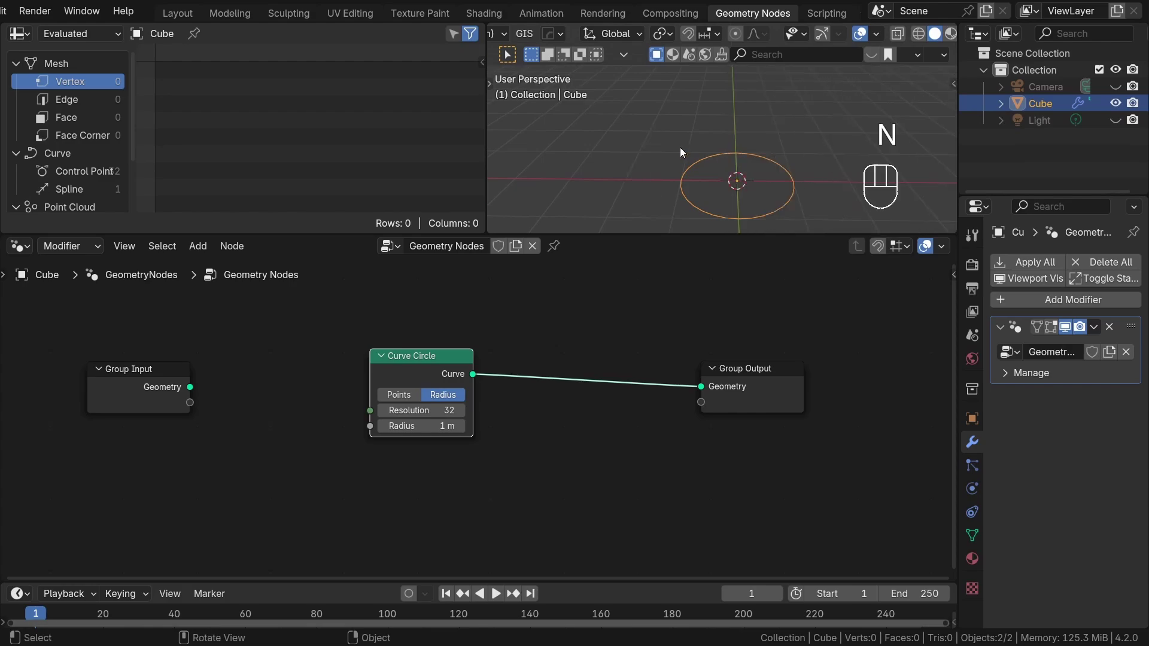
Step: Set the Curve Circle node's radius to 5 cm
scroll(459, 464, "up", 3)
left_click(423, 417)
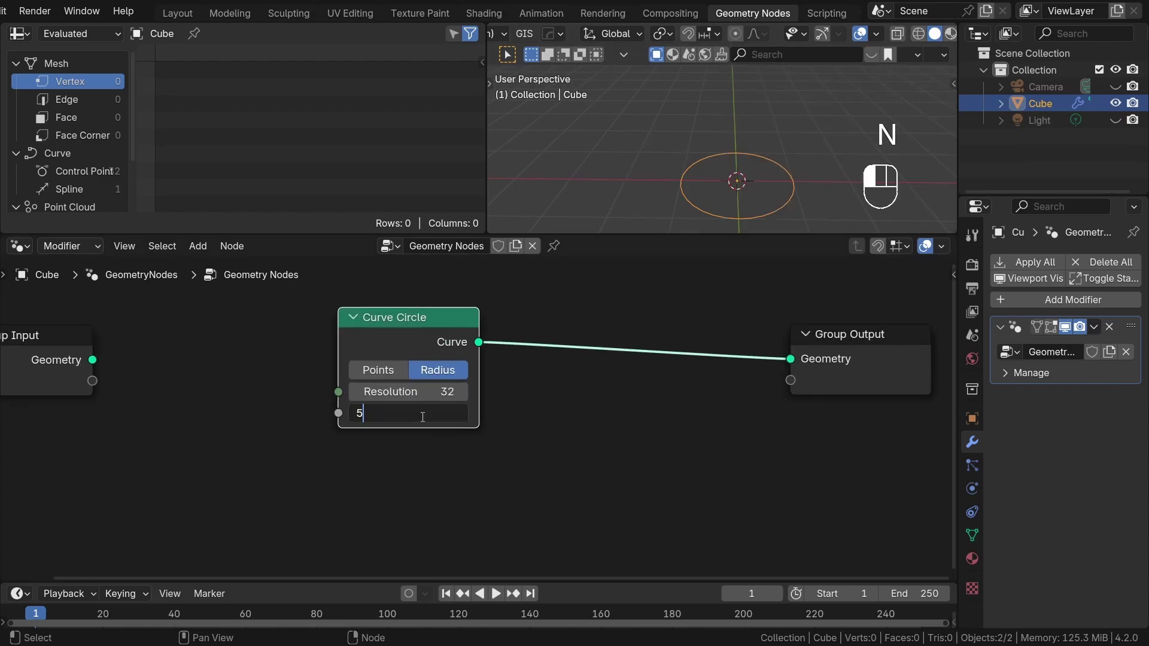
type("5cm")
key("Return")
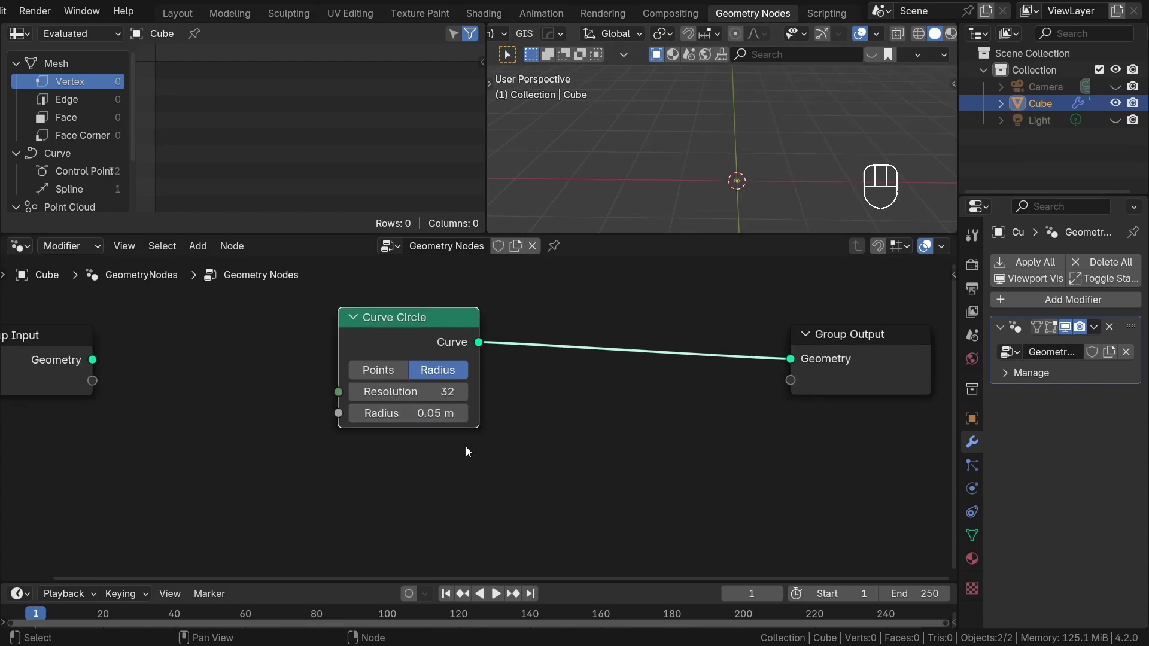
scroll(464, 432, "down", 2)
left_click_drag(436, 336, 434, 343)
left_click(556, 432)
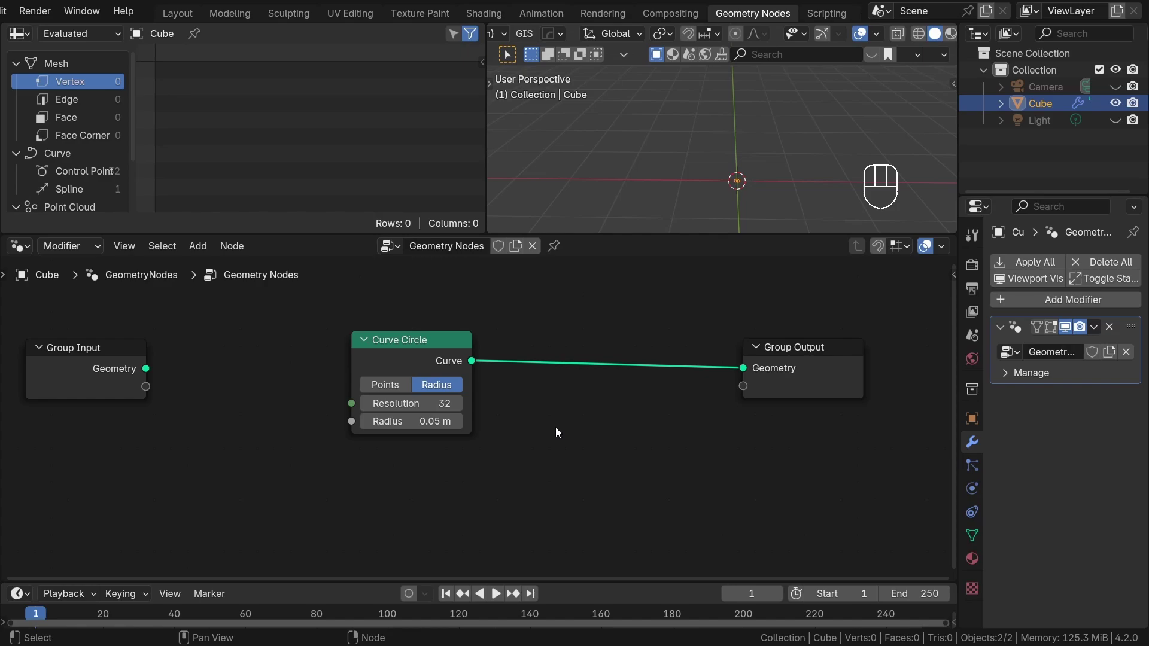
key("shift+b")
left_click_drag(727, 176, 748, 196)
scroll(702, 131, "up", 2)
mouse_move(774, 192)
middle_mouse_down("shift")
mouse_move(708, 138)
mouse_move(760, 178)
middle_mouse_up("shift")
scroll(711, 409, "down", 3)
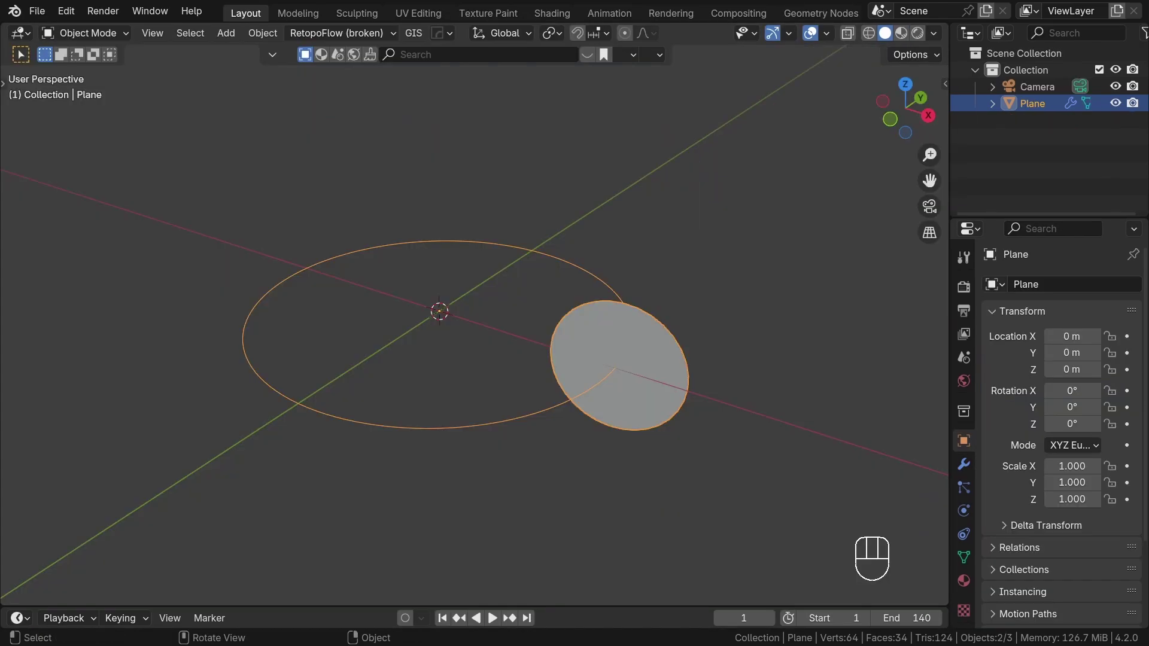
Step: Play the example scene's animation of a circular profile swept around a circle into a torus, and stop it
key("space")
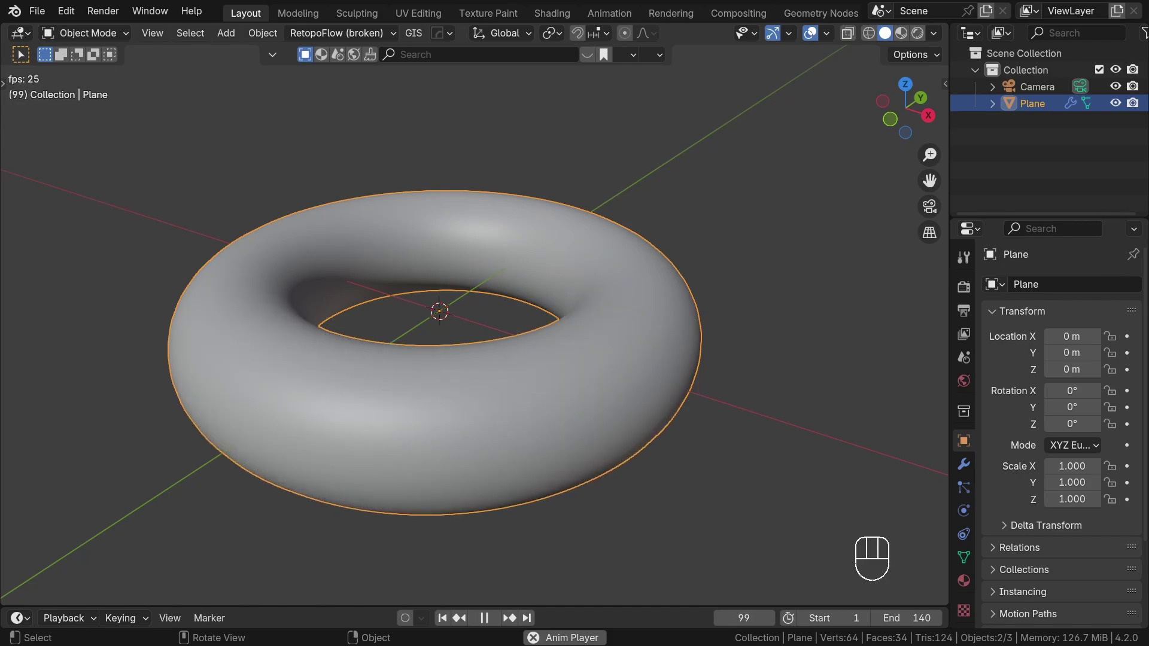
key("Escape")
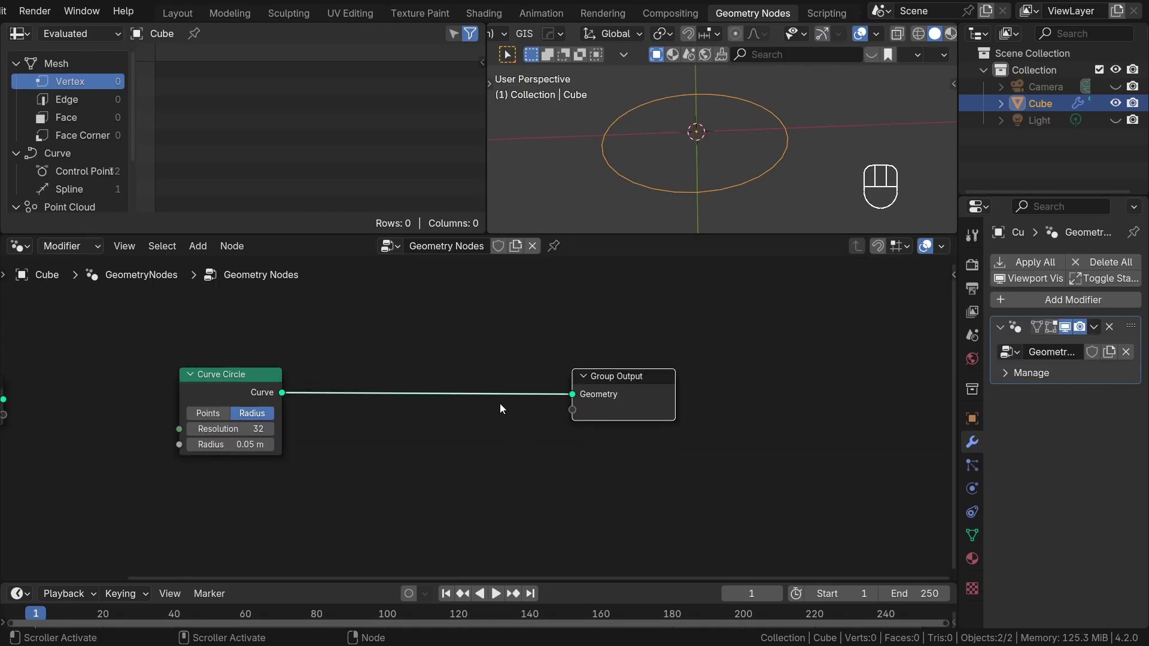
Step: Add a Curve to Mesh node fed by the Curve Circle's Curve output, and link its Mesh output to Group Output
middle_click_drag(500, 403, 523, 405)
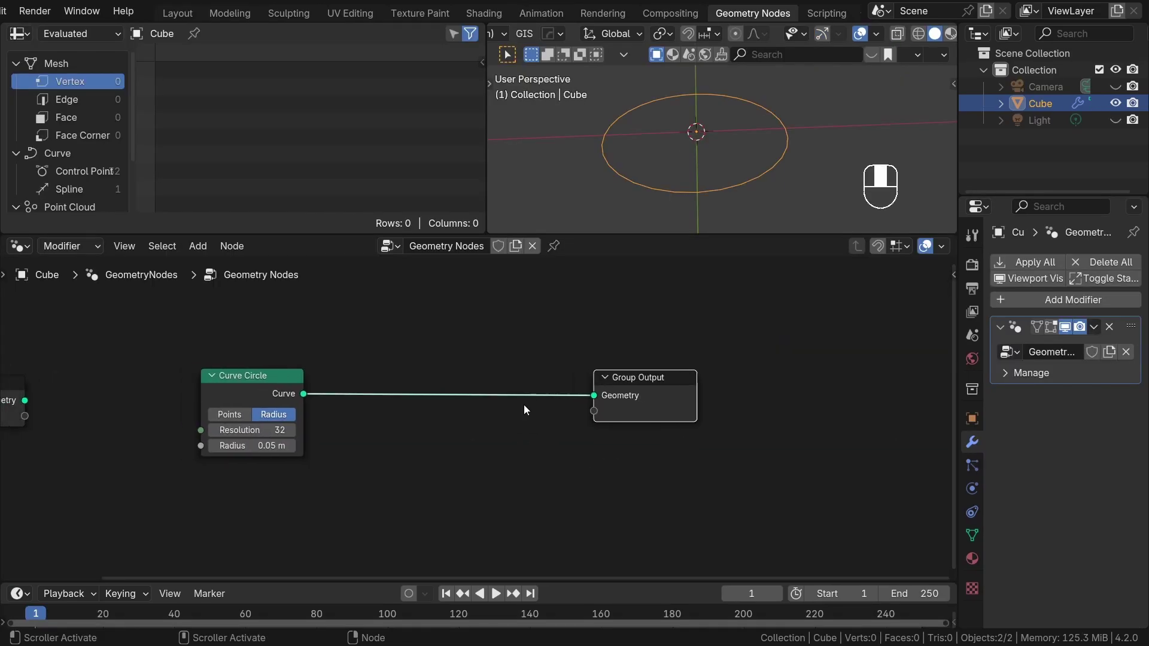
left_click_drag(307, 394, 364, 434)
type("curve to")
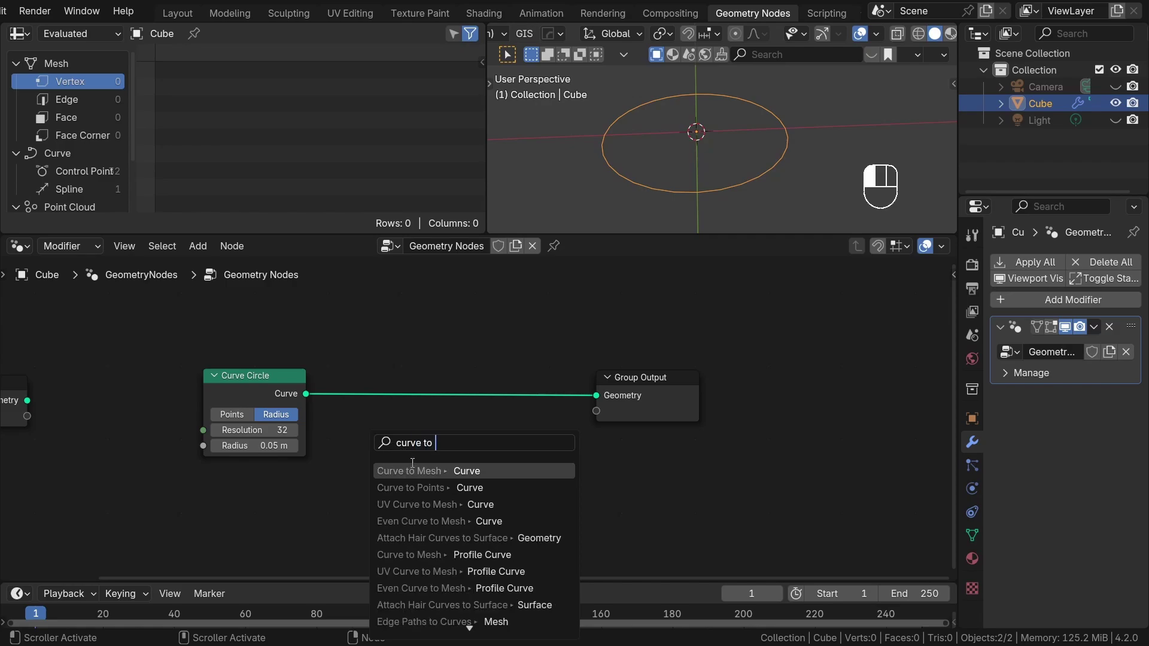
left_click(413, 471)
left_click(498, 428)
left_click_drag(497, 423, 597, 396)
left_click_drag(453, 465, 440, 436)
Step: Move the Curve Circle node up and place a duplicate of it directly below
scroll(371, 429, "up", 5)
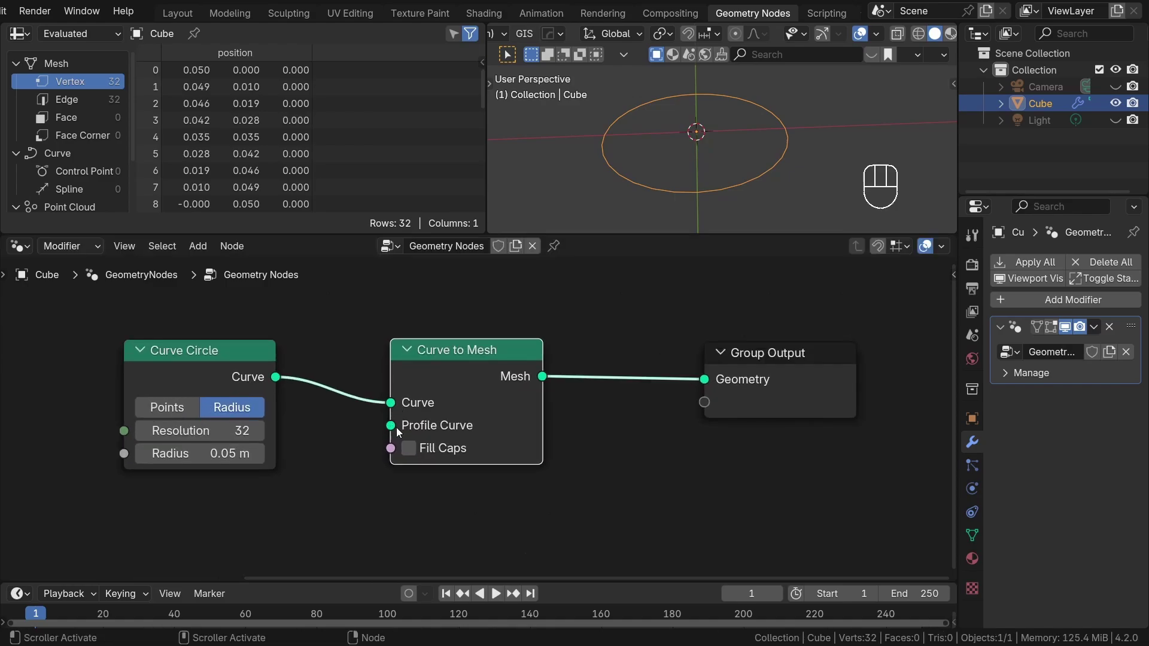
mouse_move(391, 429)
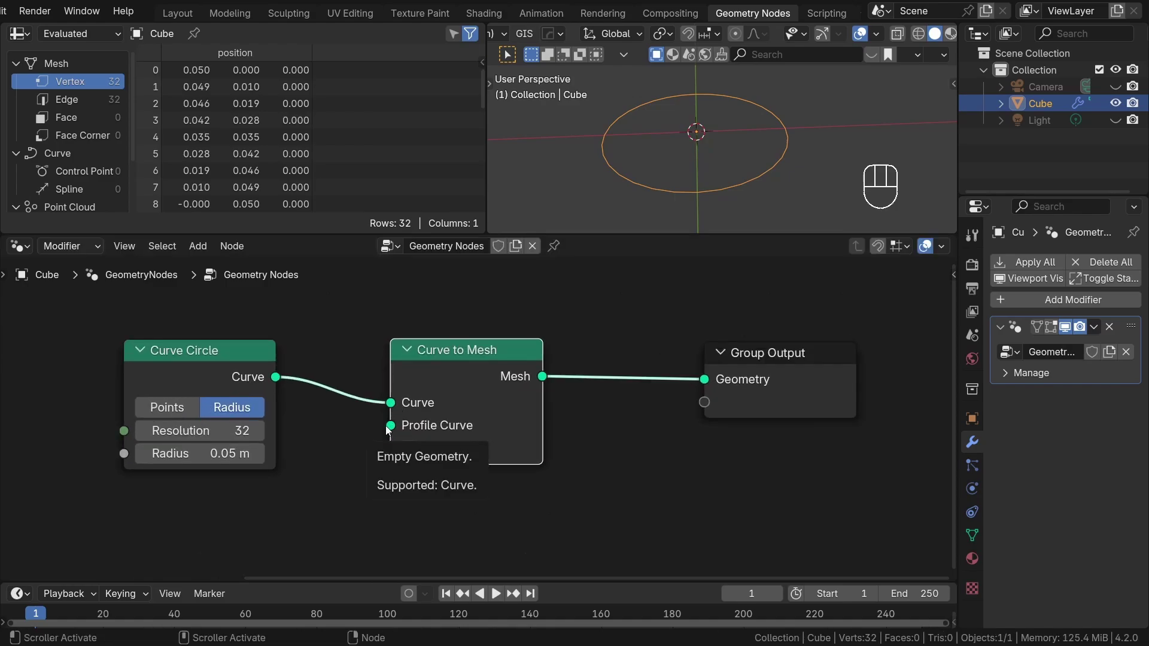
scroll(388, 431, "down", 2)
left_click_drag(310, 358, 302, 319)
key("shift+d")
left_click(358, 449)
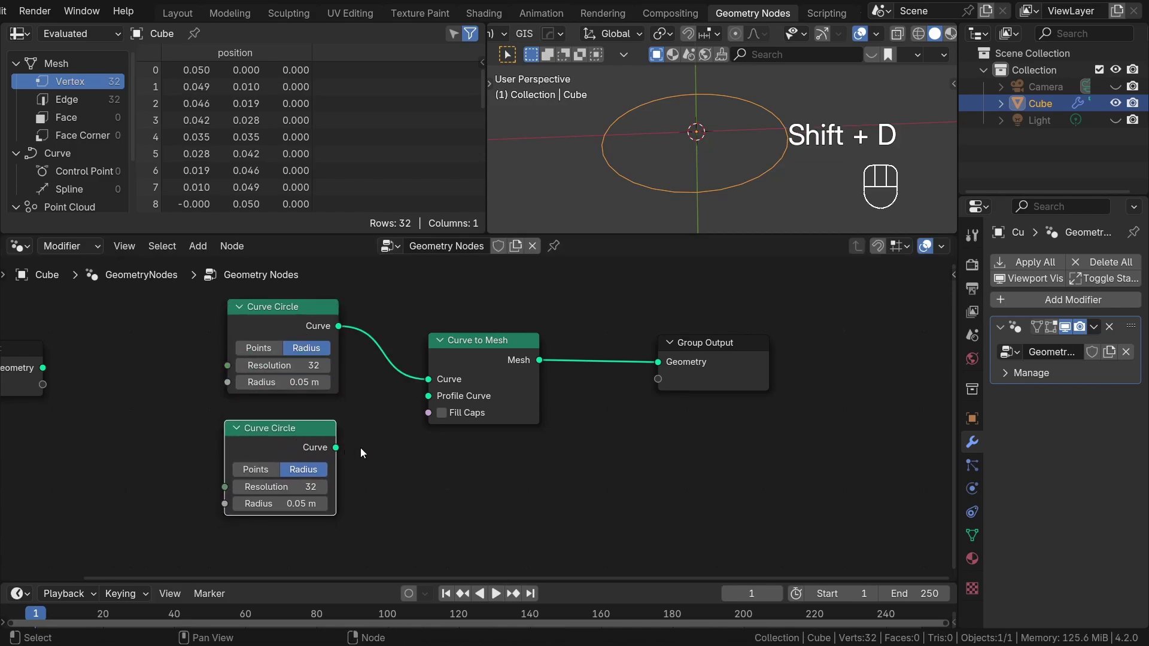
Step: Set the duplicated Curve Circle's radius to 2.6 cm and link its Curve output to the Curve to Mesh node's Profile Curve
left_click(360, 448)
scroll(346, 444, "up", 1)
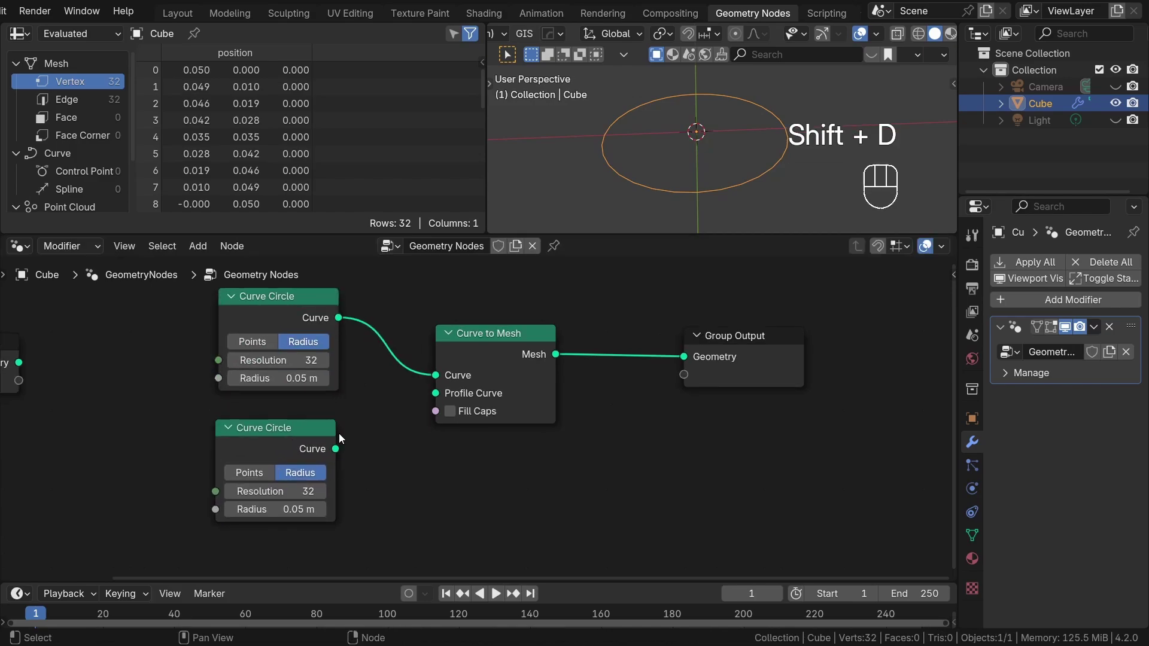
left_click(289, 508)
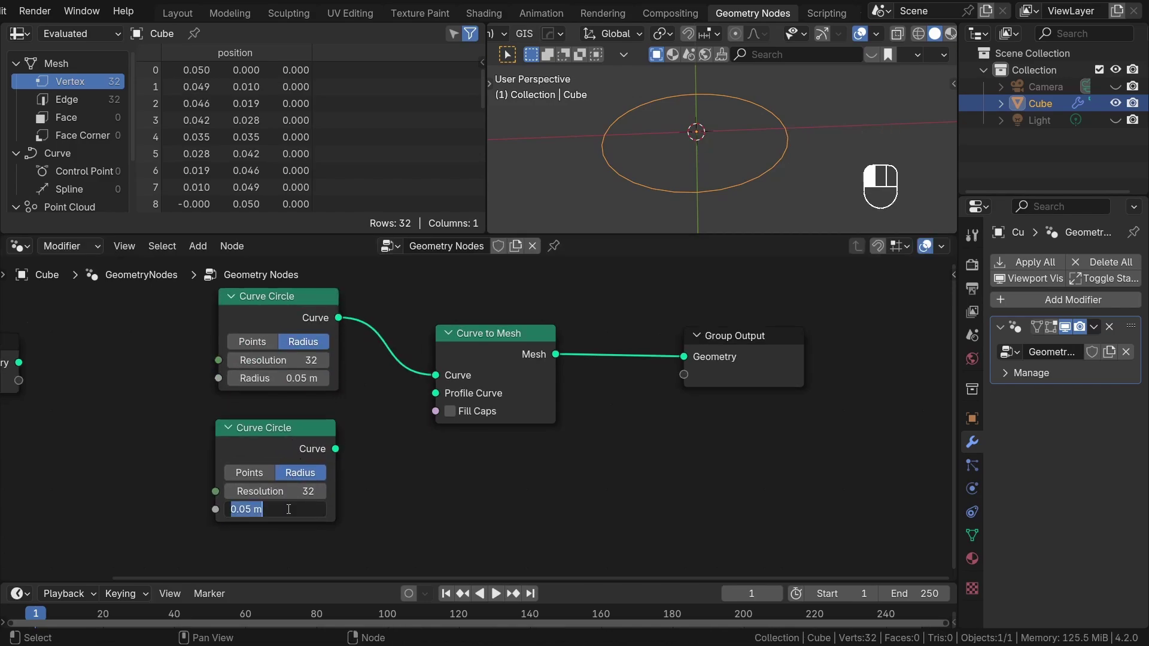
type("2.6cm")
key("Return")
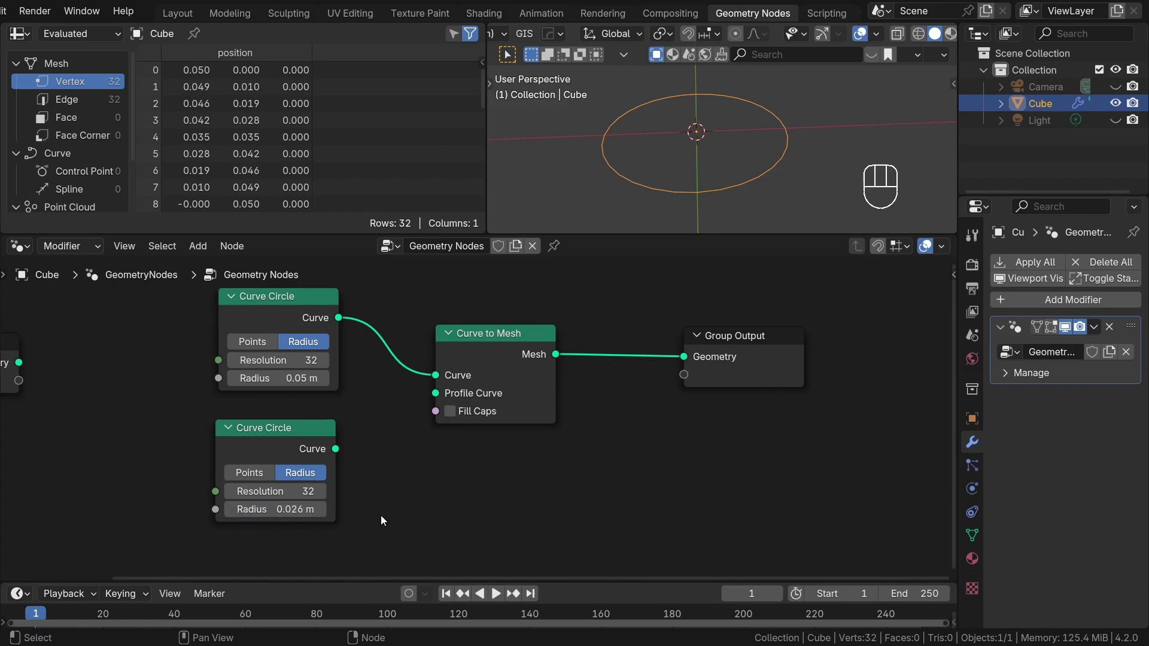
left_click_drag(335, 448, 430, 406)
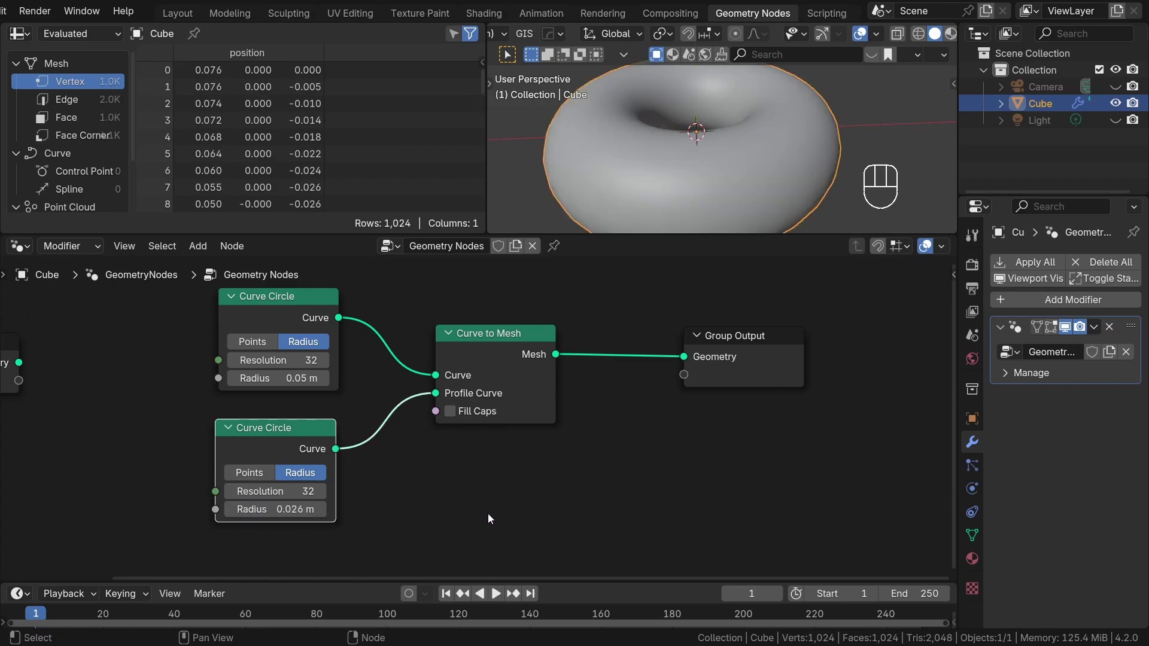
Step: Examine the torus's mesh in wireframe shading, and return to solid shading
middle_click_drag(817, 59, 857, 94)
key("z")
left_click(733, 136)
mouse_move(737, 177)
middle_mouse_down("shift")
mouse_move(750, 115)
mouse_move(677, 124)
middle_mouse_up("shift")
scroll(676, 119, "up", 6)
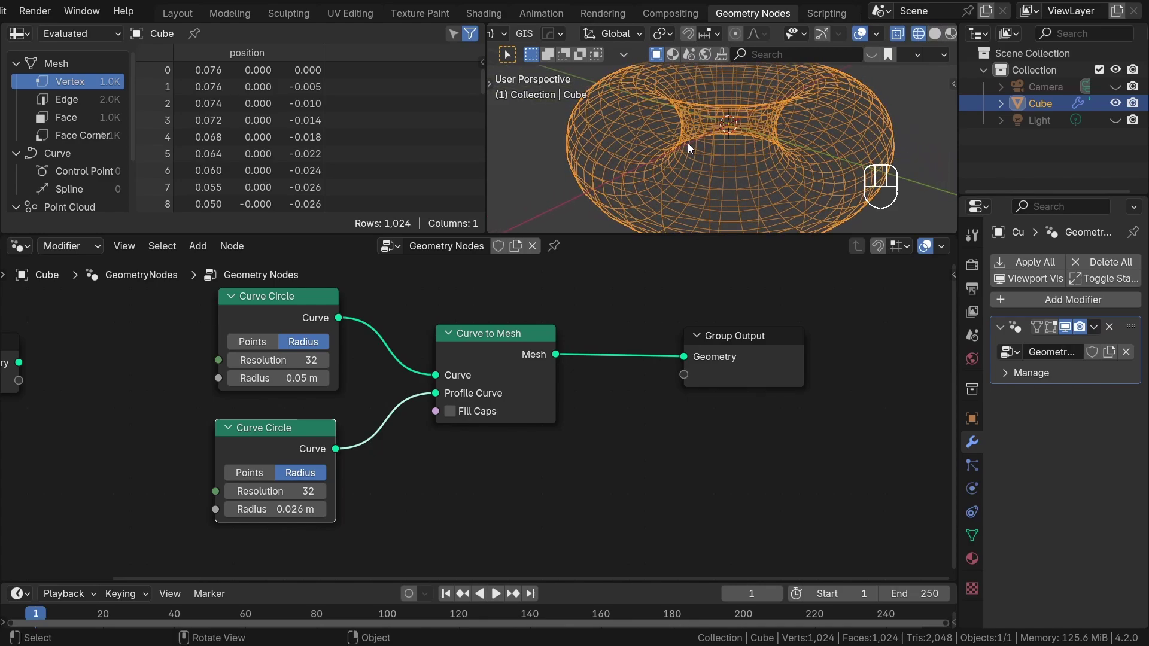
key("z")
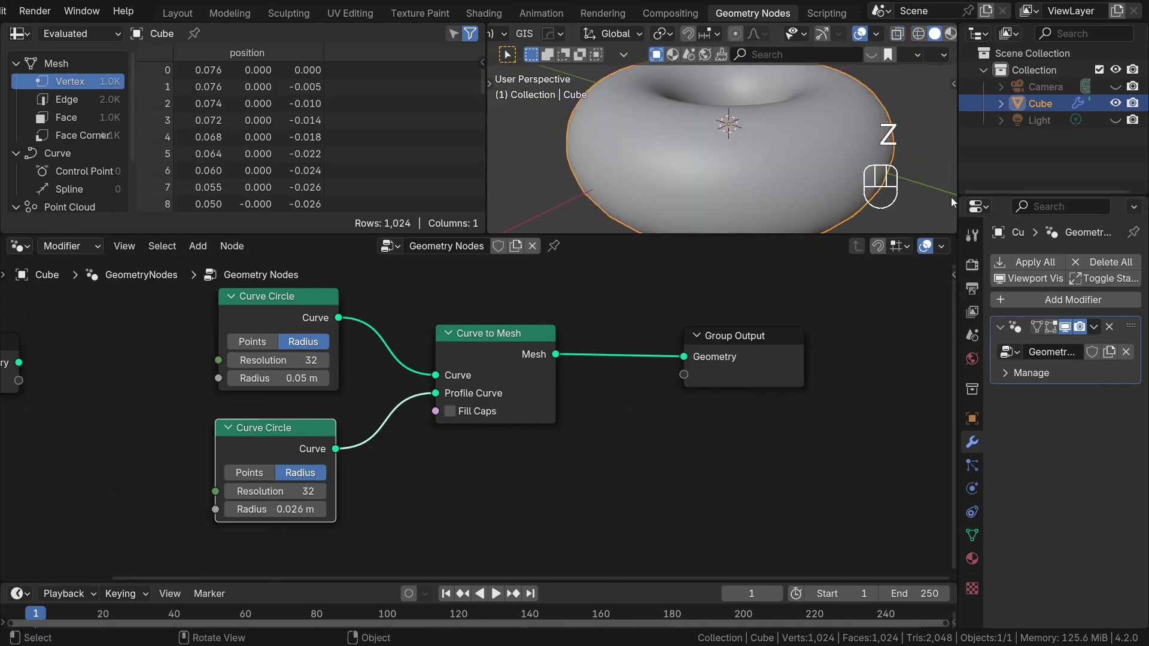
Step: Widen the properties area and link both Curve Circle nodes' Radius inputs to new Group Input sockets
left_click_drag(955, 187, 879, 188)
scroll(503, 403, "down", 2)
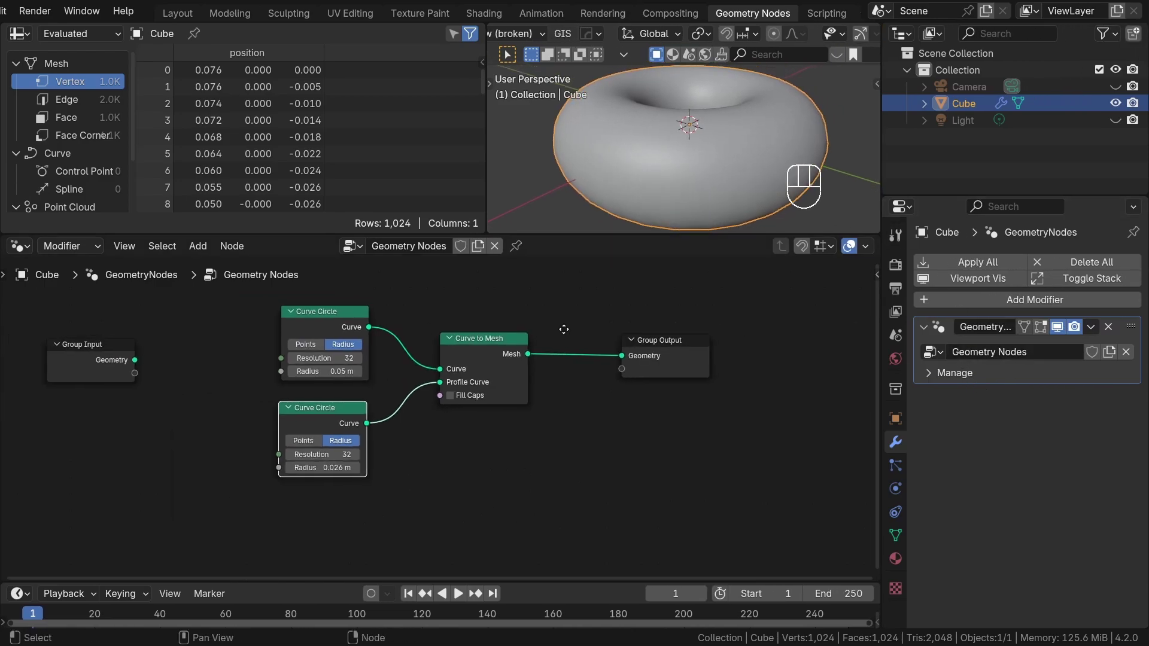
left_click_drag(880, 157, 863, 159)
scroll(179, 407, "up", 2)
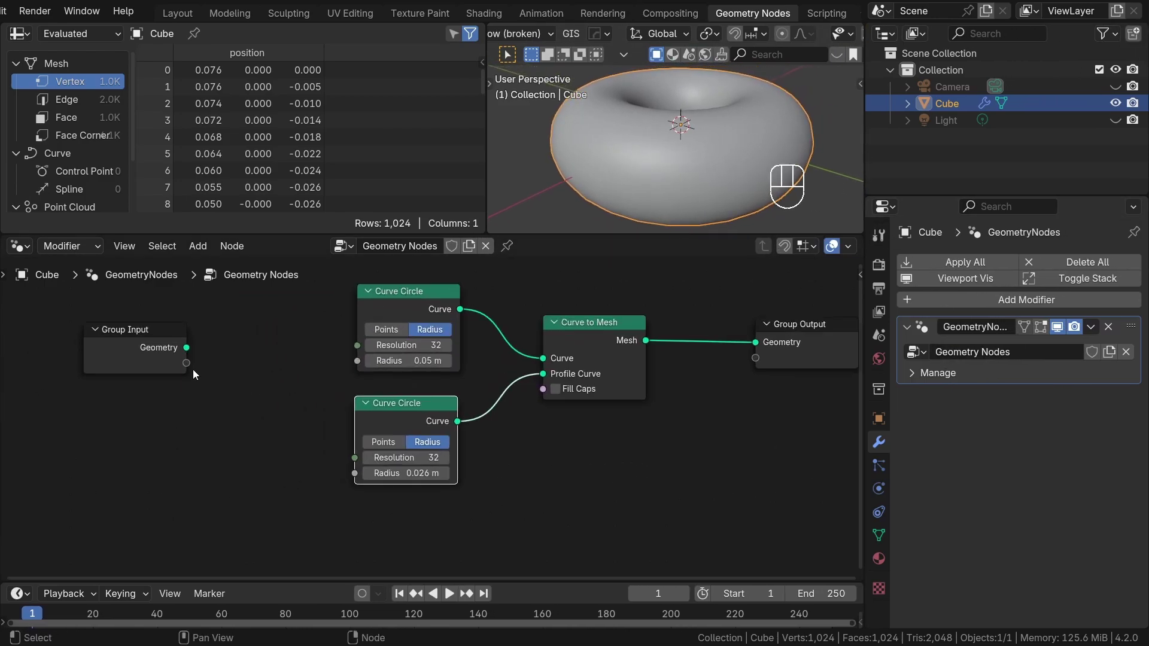
left_click_drag(192, 364, 357, 361)
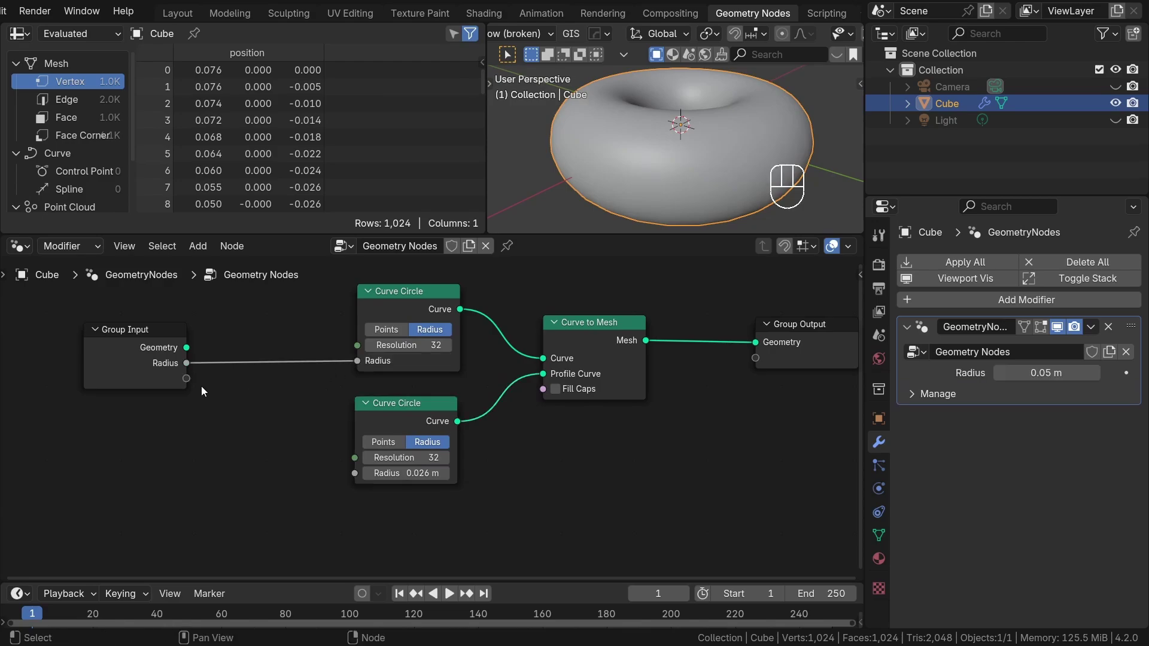
left_click_drag(189, 379, 353, 474)
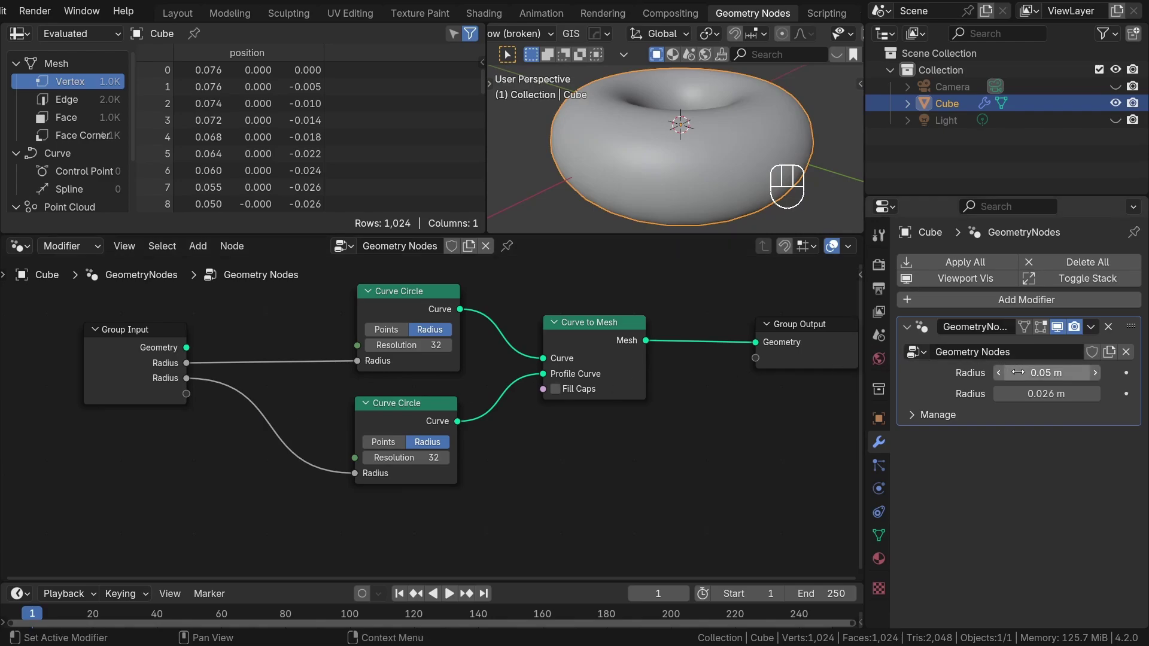
Step: Try a modifier Radius of 0.72 m for the main circle, and undo the change
left_click_drag(1023, 372, 1113, 373)
scroll(605, 132, "down", 4)
scroll(618, 158, "up", 4)
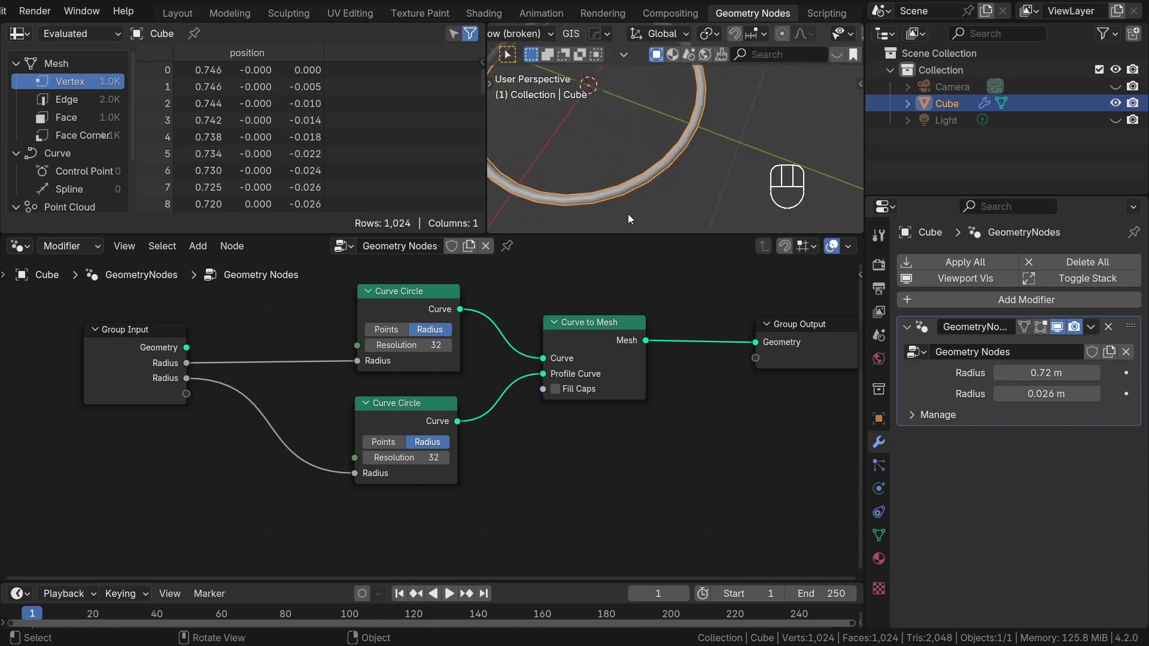
key("ctrl+z")
key("ctrl+z")
middle_click_drag(571, 94, 656, 178, "shift")
key("ctrl+z")
scroll(645, 157, "down", 5)
Step: Rename the node group's first Radius input socket as Main Radius in the group socket settings
key("n")
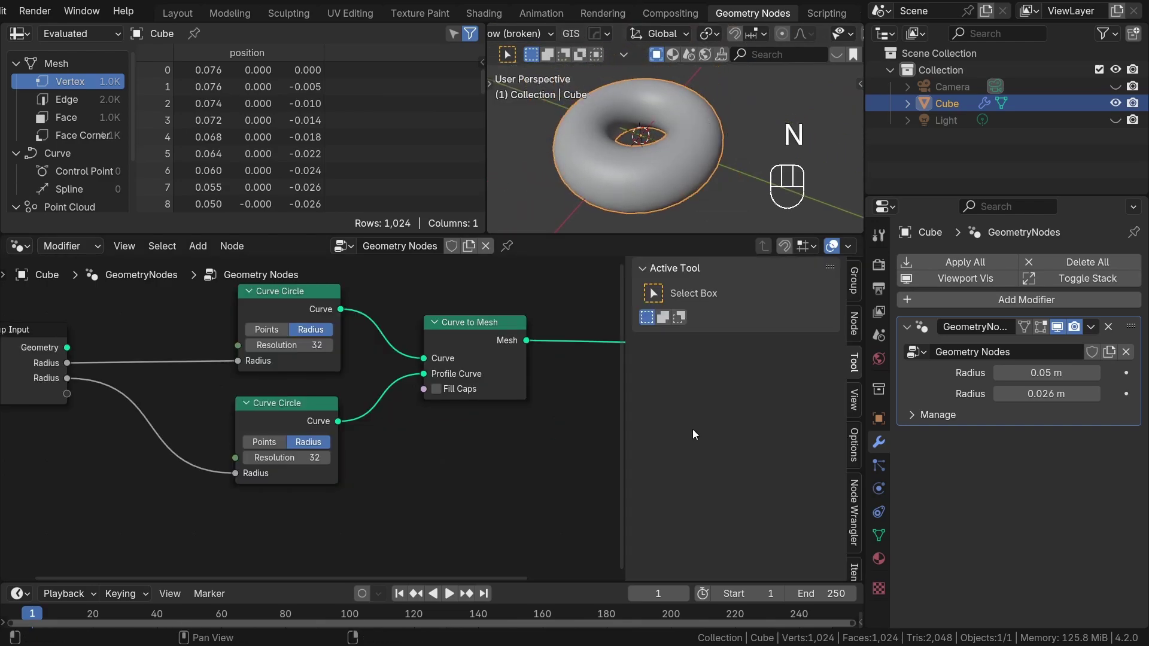
left_click(855, 281)
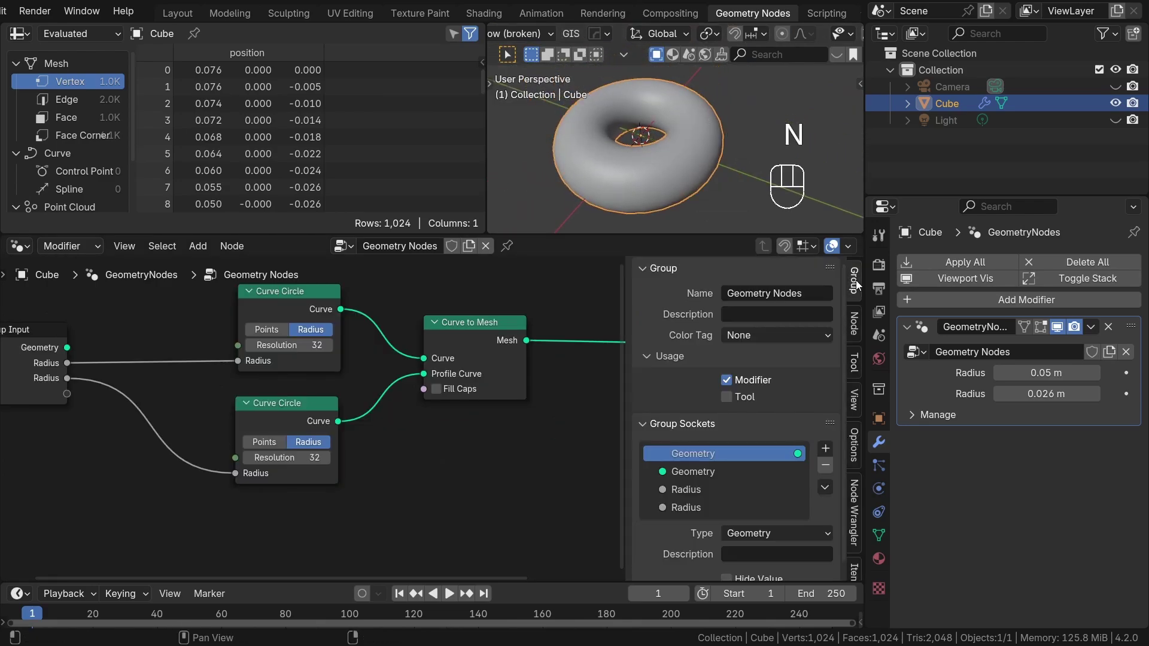
scroll(659, 407, "down", 1)
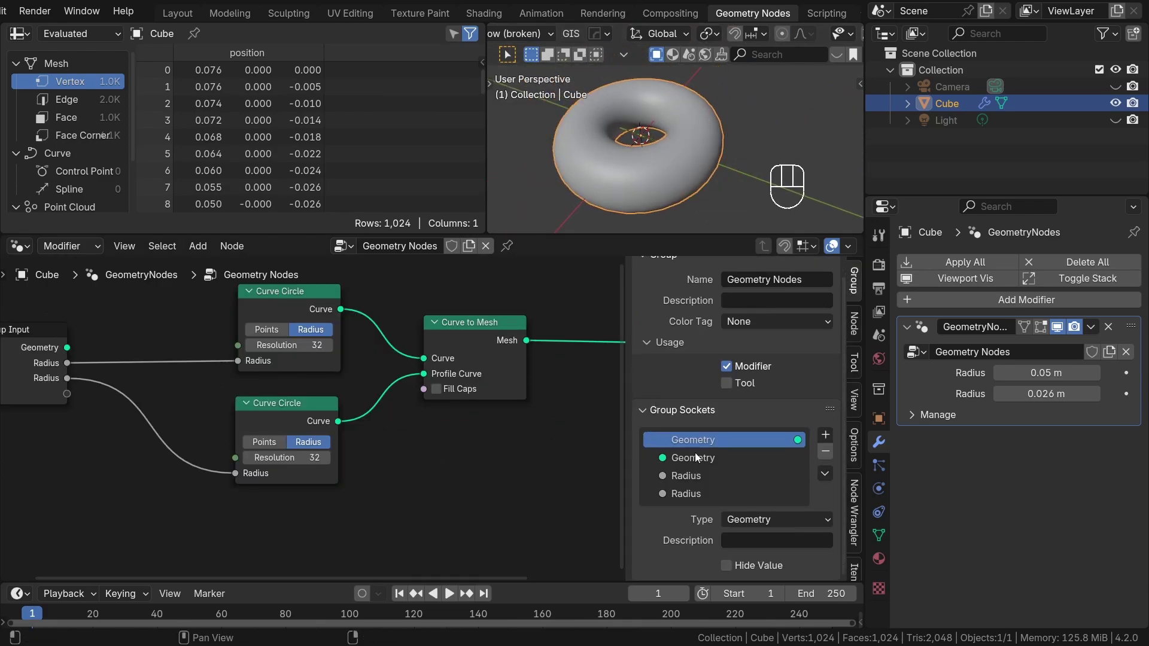
left_click(698, 483)
double_click(677, 477)
left_click(671, 477)
type("Ma")
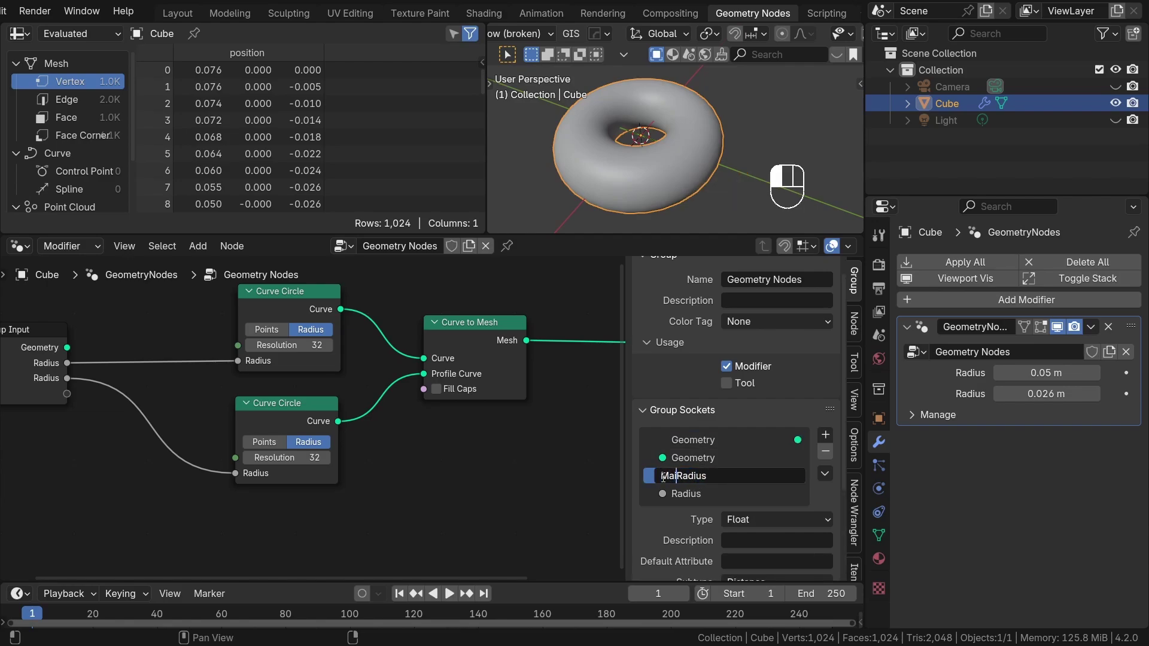
type("in")
key("Return")
Step: Rename the node group's second Radius input socket as Profile Radius and hide the group settings
double_click(685, 493)
left_click(666, 495)
type("Profile")
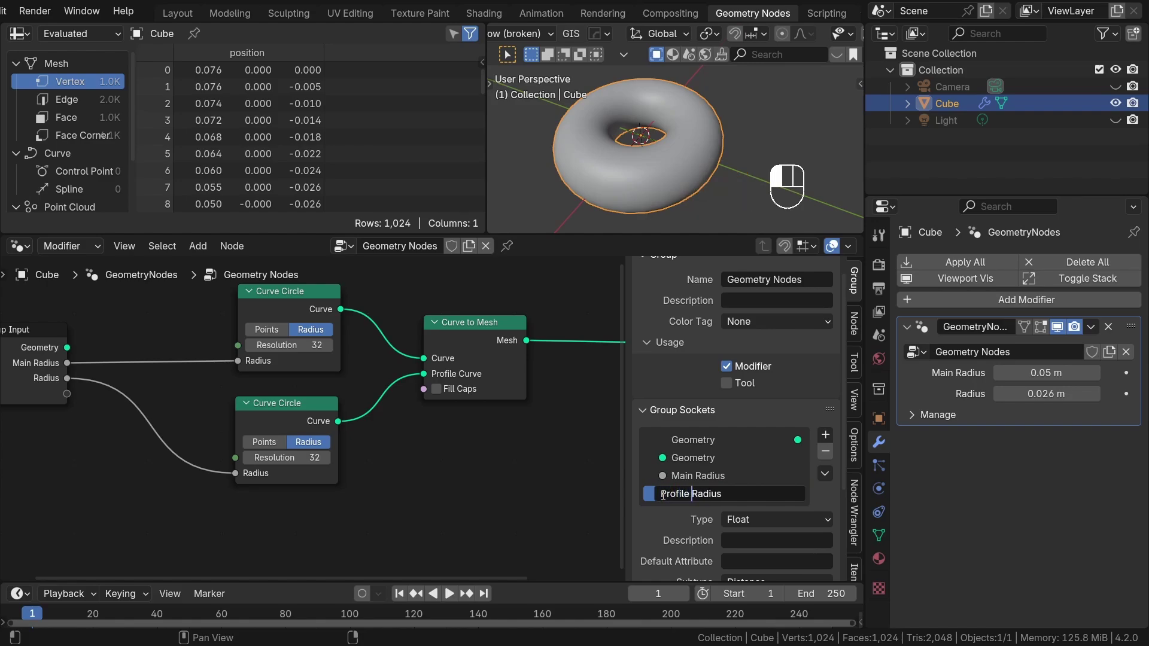
key("Return")
key("n")
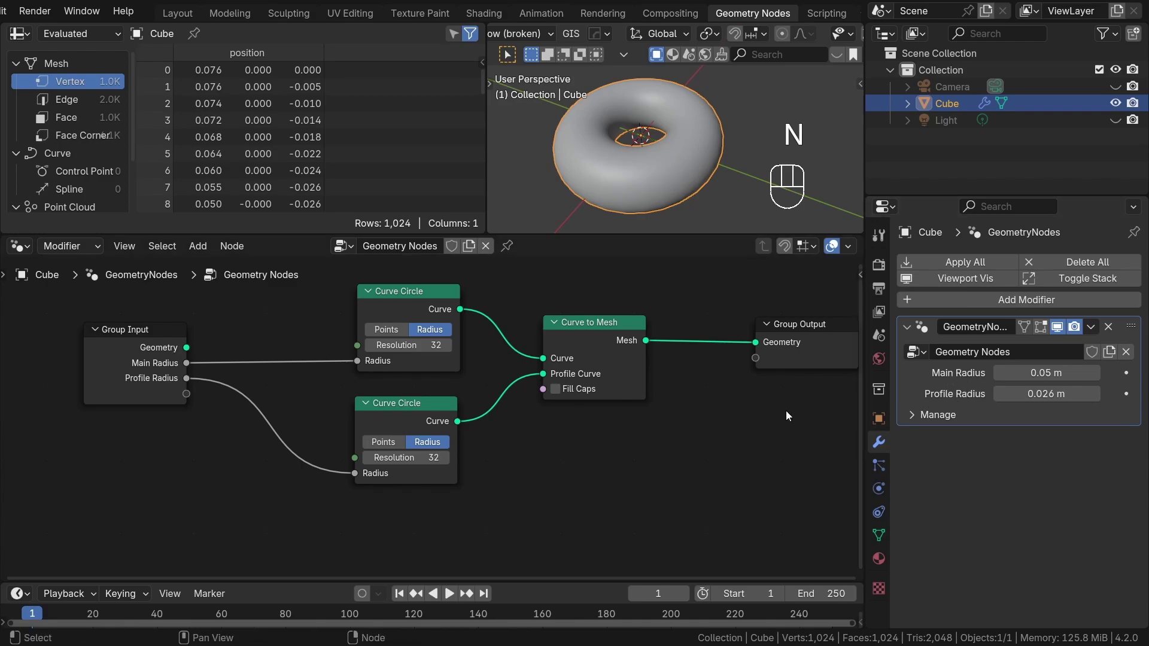
Step: Try a Profile Radius of 0.02 m on the modifier, and undo the change
left_click_drag(1047, 394, 1011, 393, "shift")
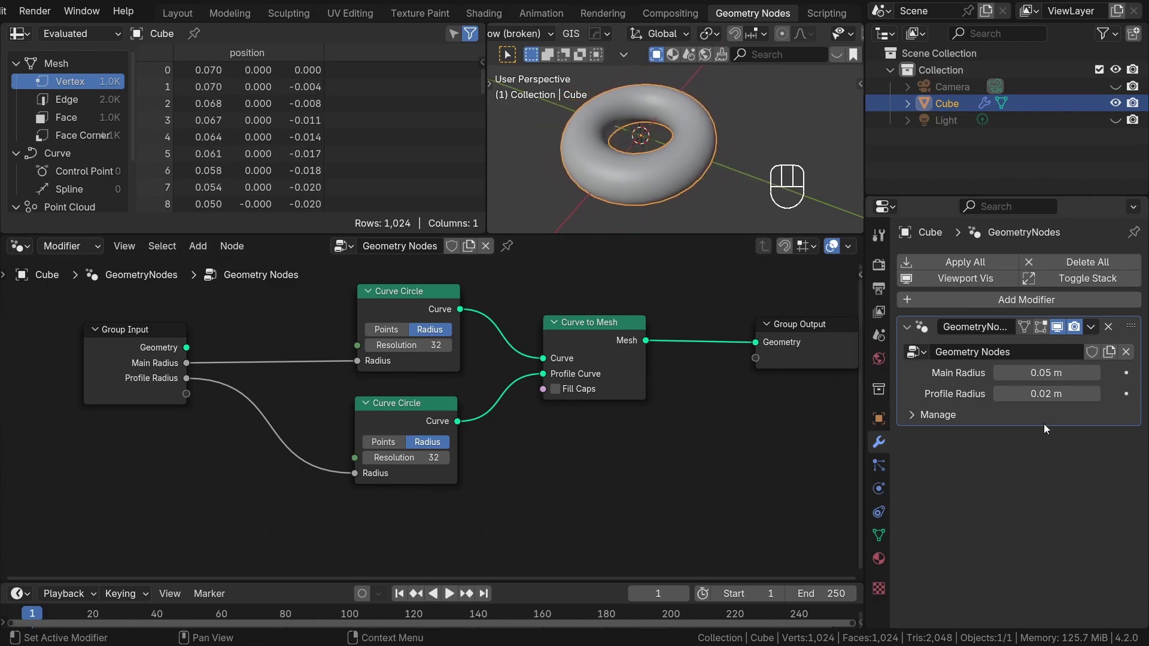
key("ctrl+z")
scroll(570, 438, "down", 1)
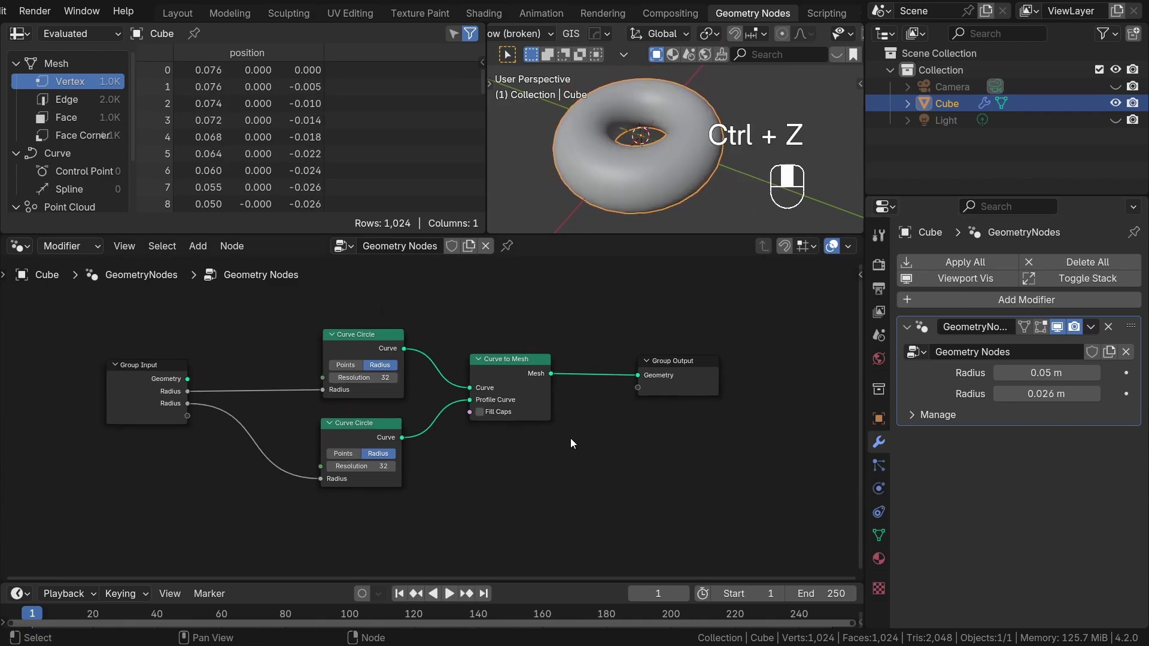
Step: Save the Blender file
key("ctrl+s")
scroll(520, 428, "up", 1)
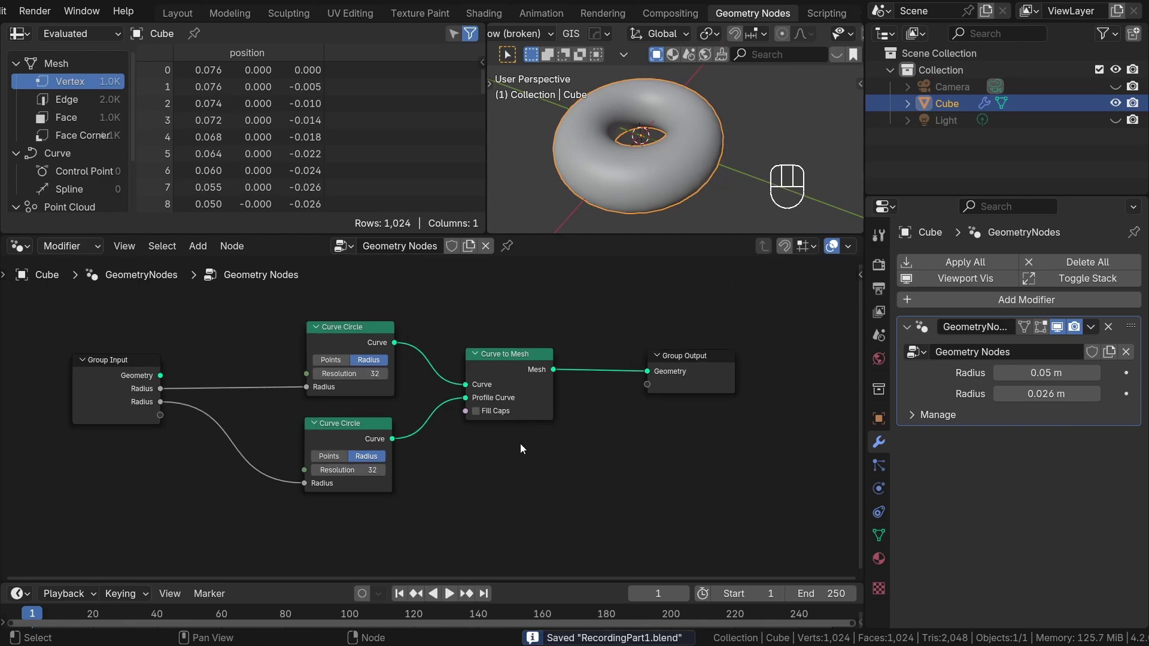
scroll(326, 397, "up", 2)
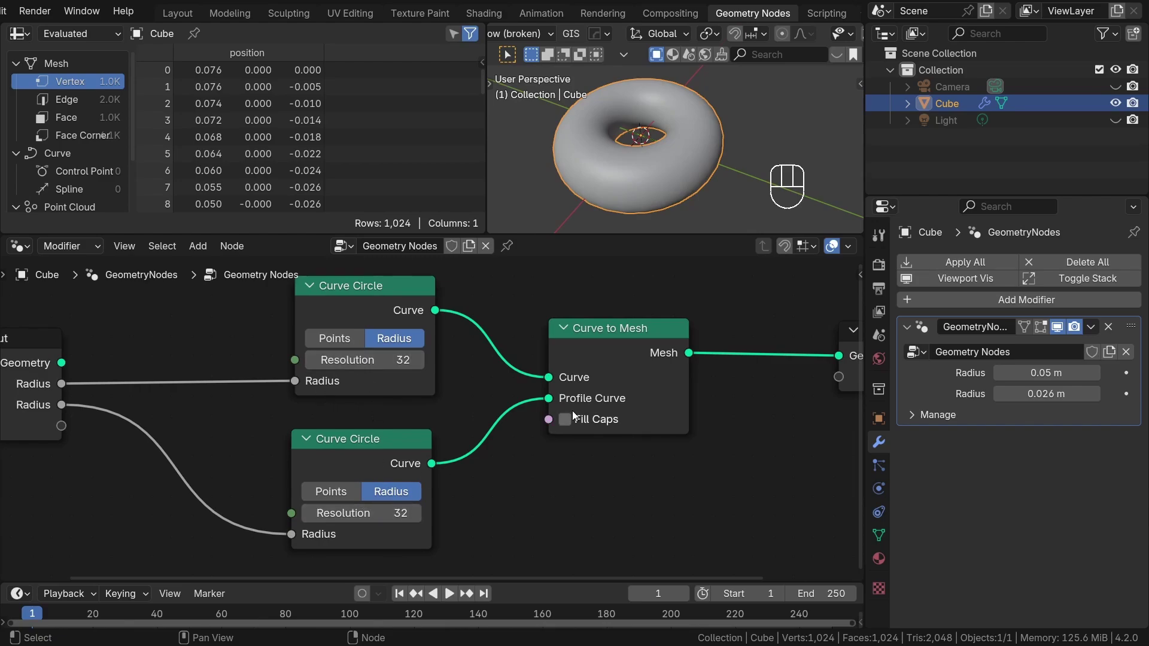
Step: Inspect how the Curve Circle resolution divides the torus using wireframe shading, and switch back to solid shading
mouse_move(695, 140)
middle_mouse_down()
mouse_move(693, 106)
mouse_move(666, 148)
mouse_move(685, 156)
middle_mouse_up()
scroll(666, 149, "up", 2)
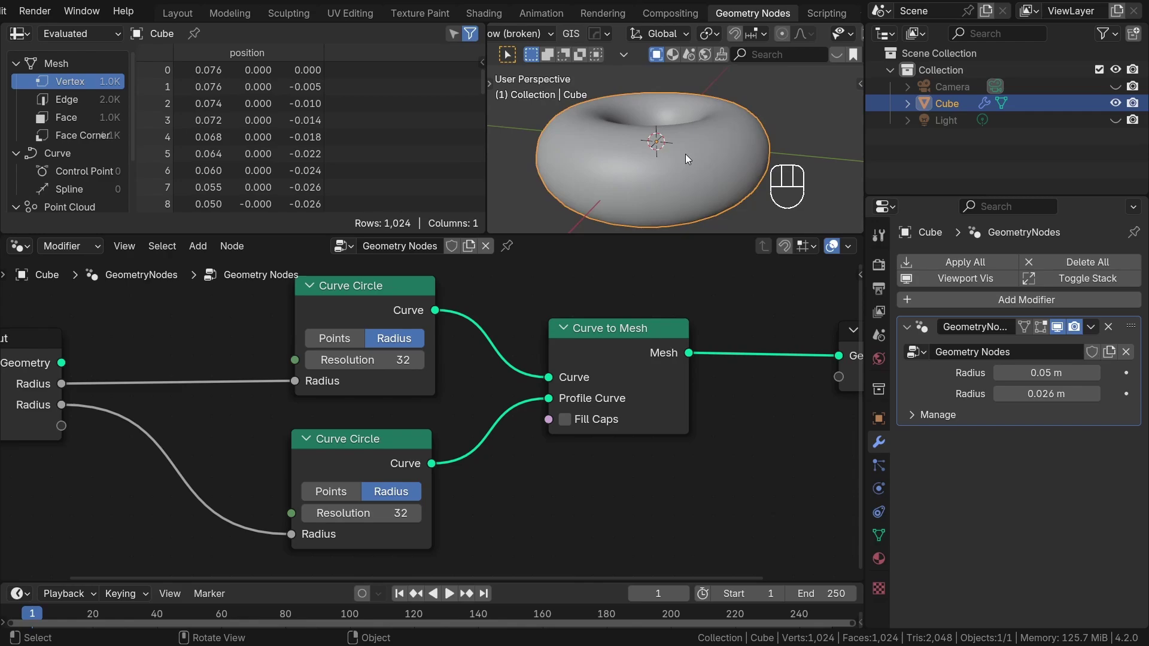
left_click(422, 359)
key("Return")
left_click_drag(407, 360, 436, 365)
key("z")
left_click(436, 364)
key("Return")
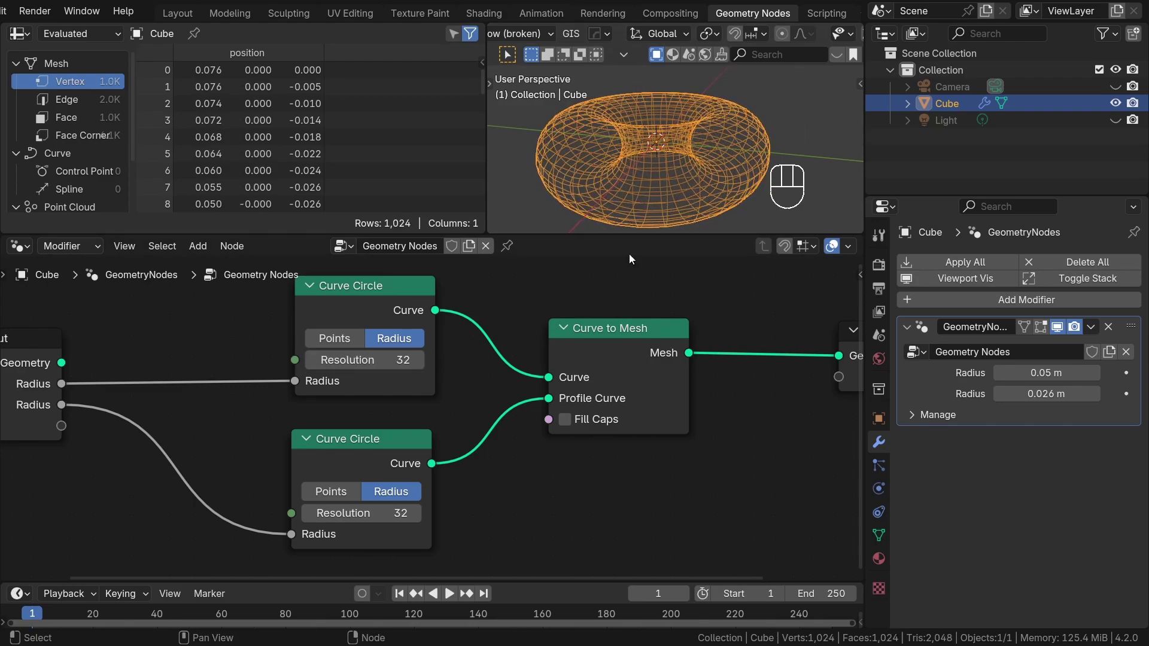
key("z")
left_click(749, 179)
Step: Insert a Resample Curve node after the upper Curve Circle, and place a duplicate of it on the lower Curve Circle's link
scroll(597, 345, "down", 2)
middle_click_drag(597, 344, 541, 379)
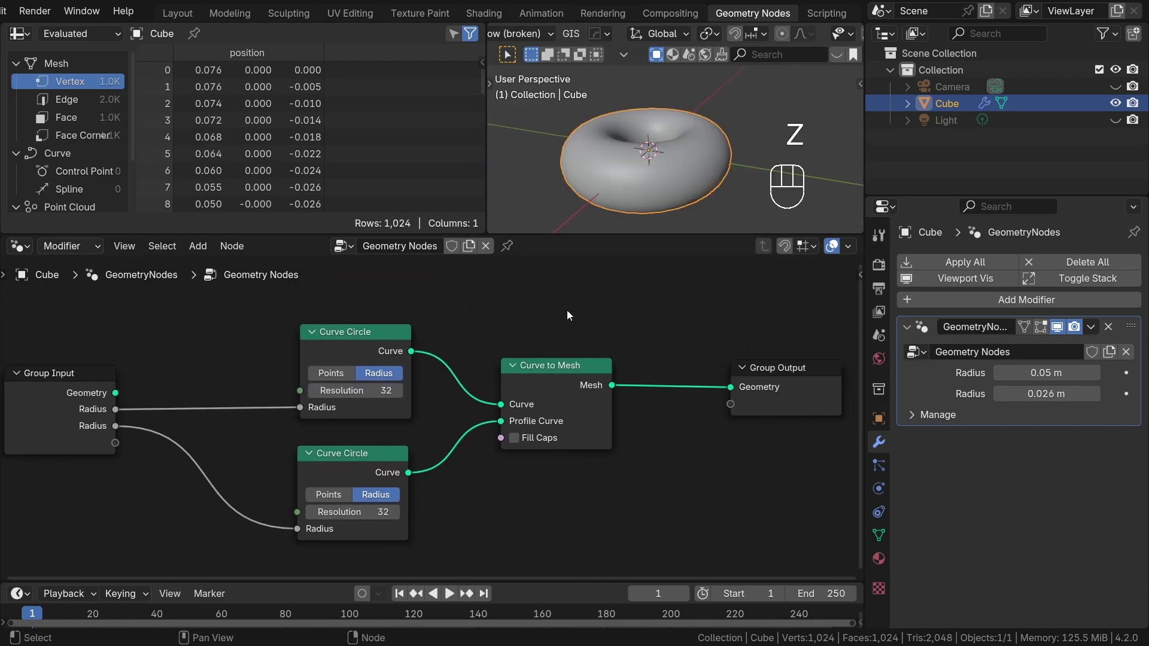
key("shift+a")
left_click(530, 230)
type("resa")
key("Return")
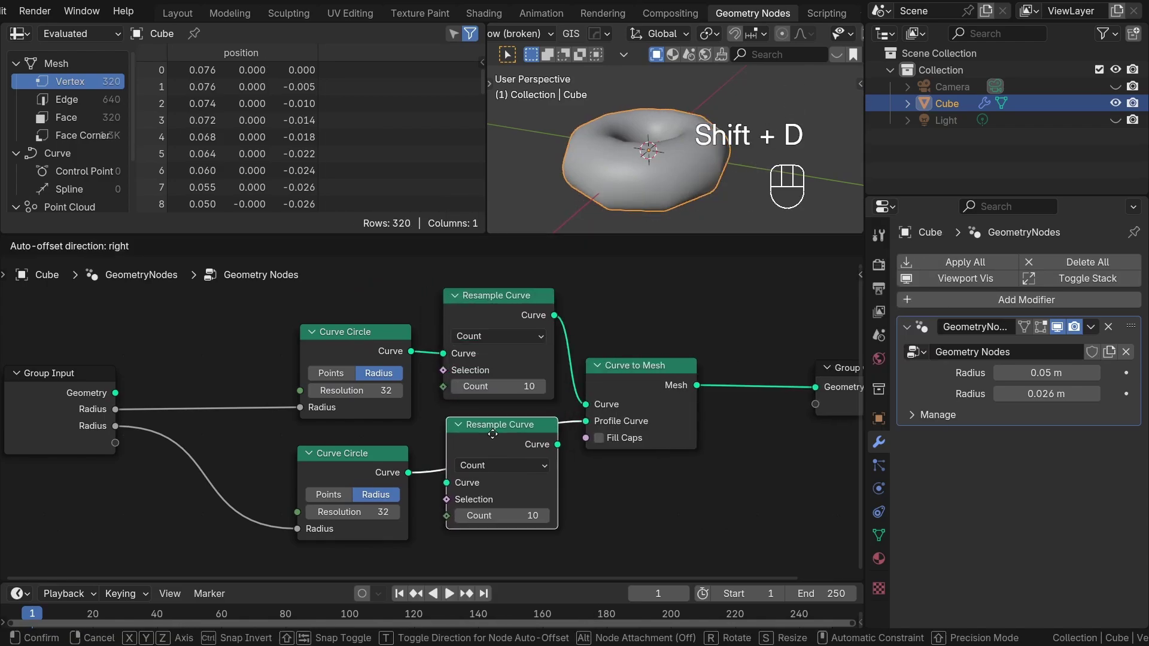
left_click(497, 436)
Step: Preview the outputs of the upper Curve Circle and its Resample Curve node in a widened viewport
scroll(697, 96, "up", 3)
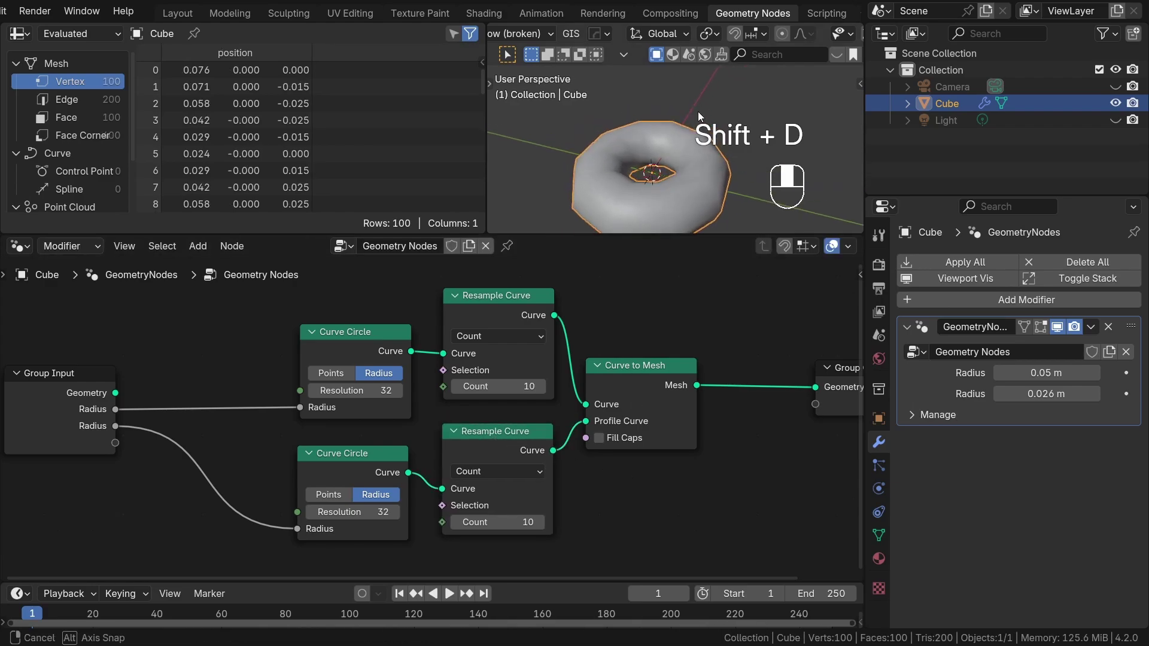
scroll(371, 354, "up", 2)
left_click(380, 338, "alt+shift")
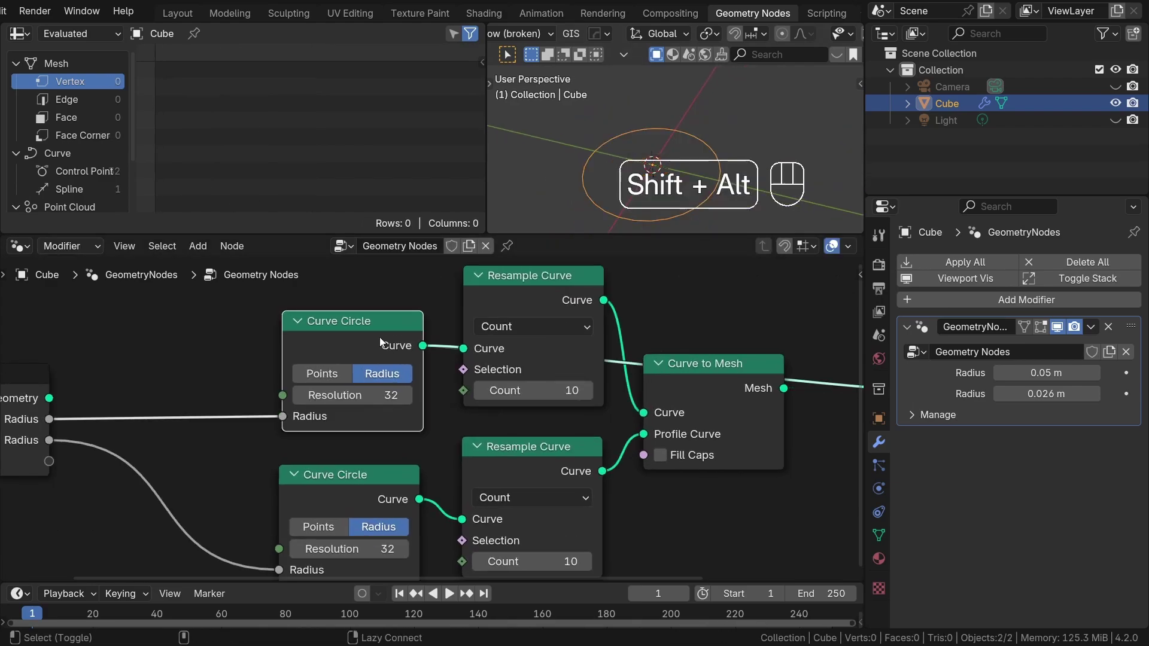
left_click(547, 322, "alt+shift")
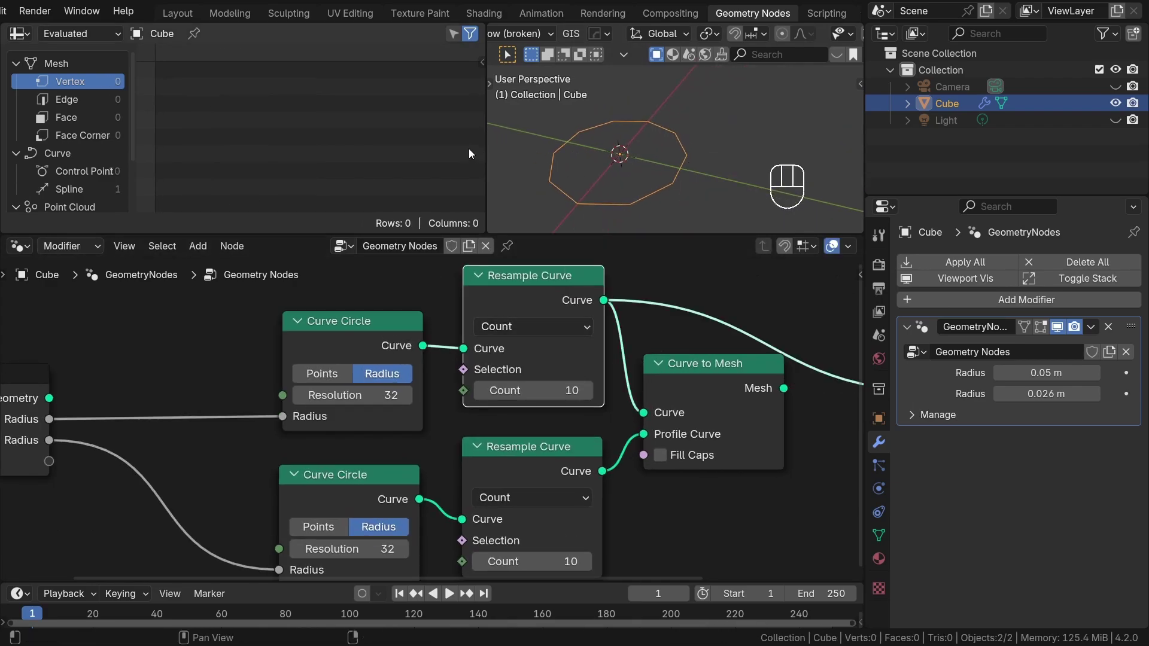
left_click_drag(487, 137, 213, 139)
middle_click_drag(365, 152, 494, 144, "shift")
Step: Switch the upper Resample Curve node to Length mode, try a length of 0.02 m, and set it to 0.01 m
left_click(537, 328)
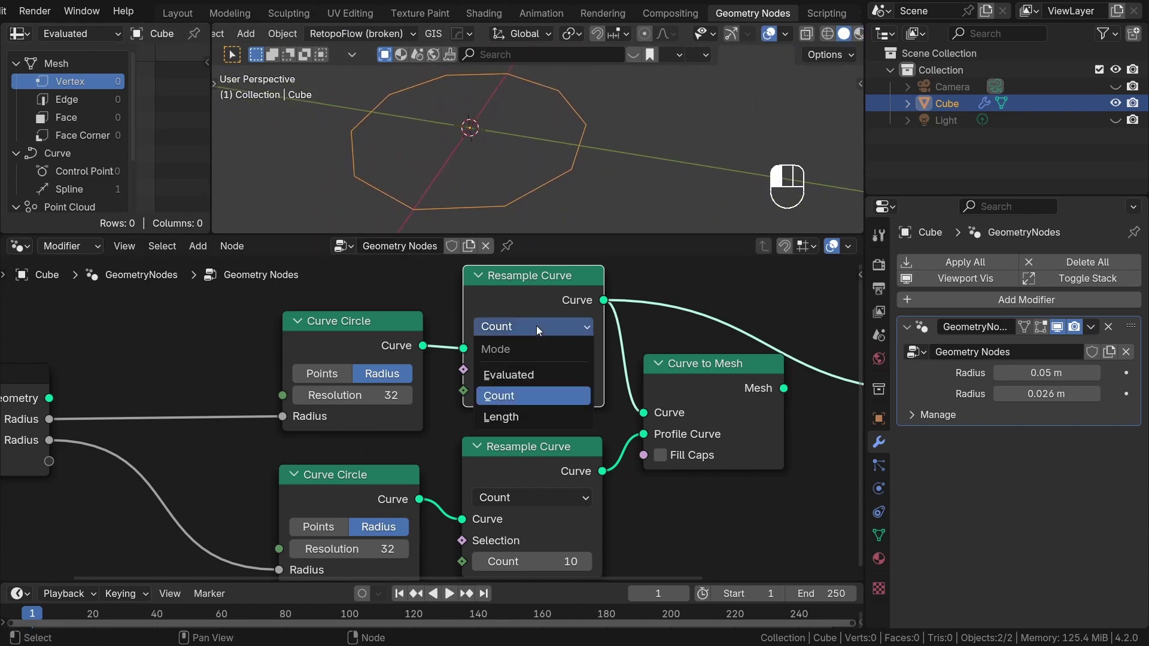
left_click(509, 418)
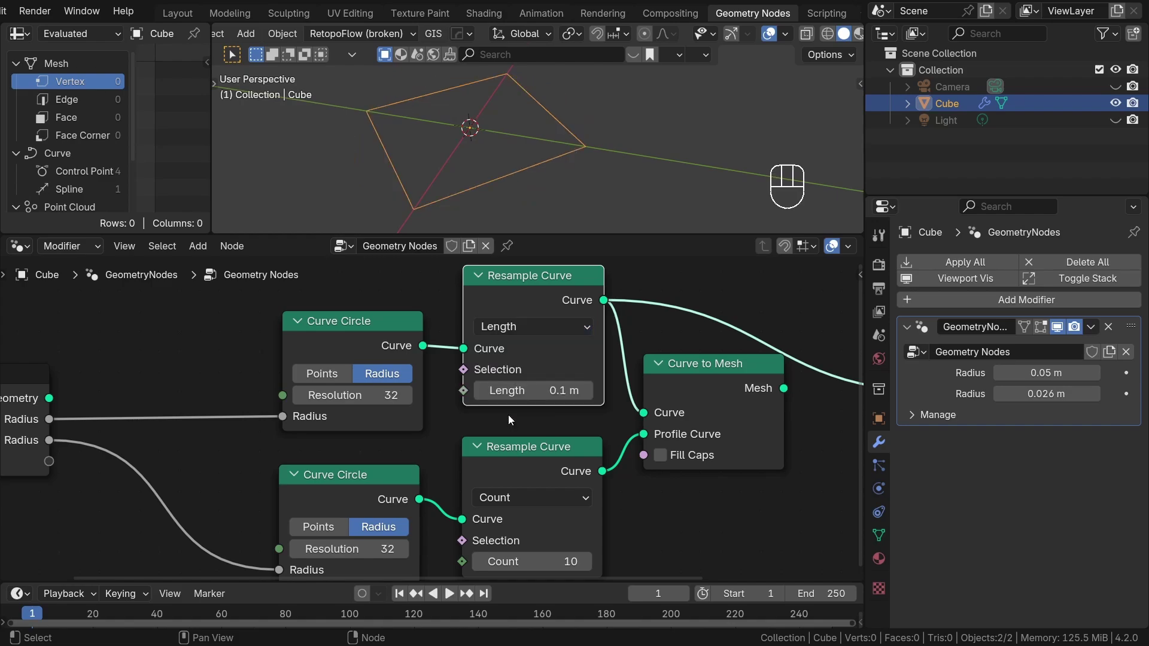
scroll(518, 393, "up", 1)
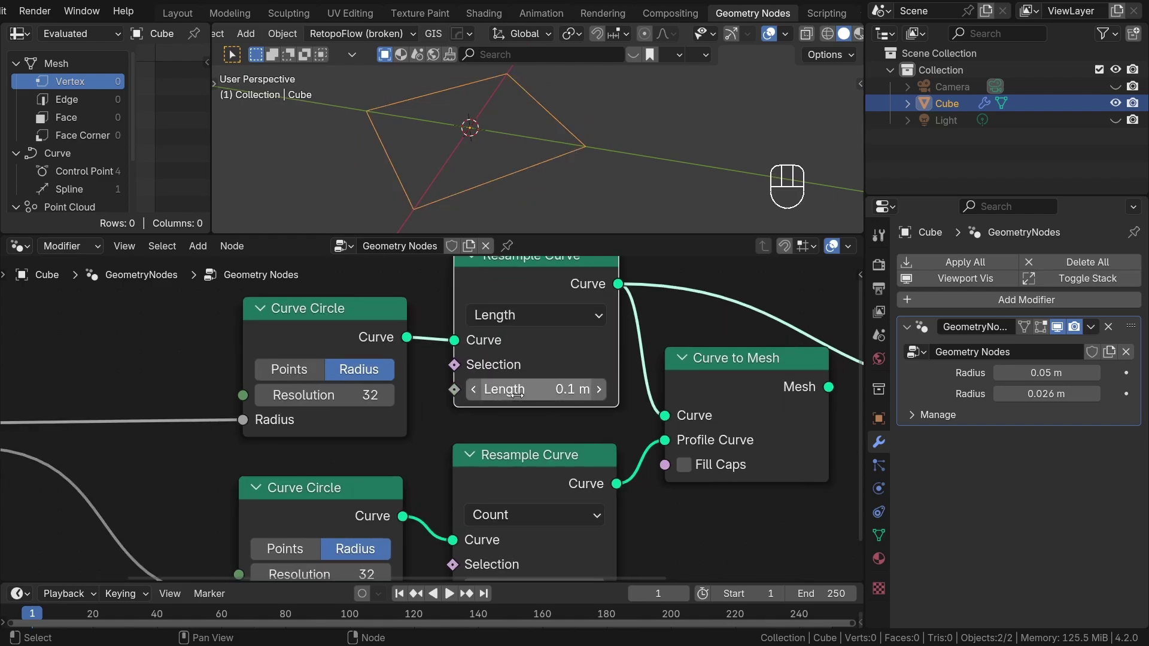
left_click(518, 395)
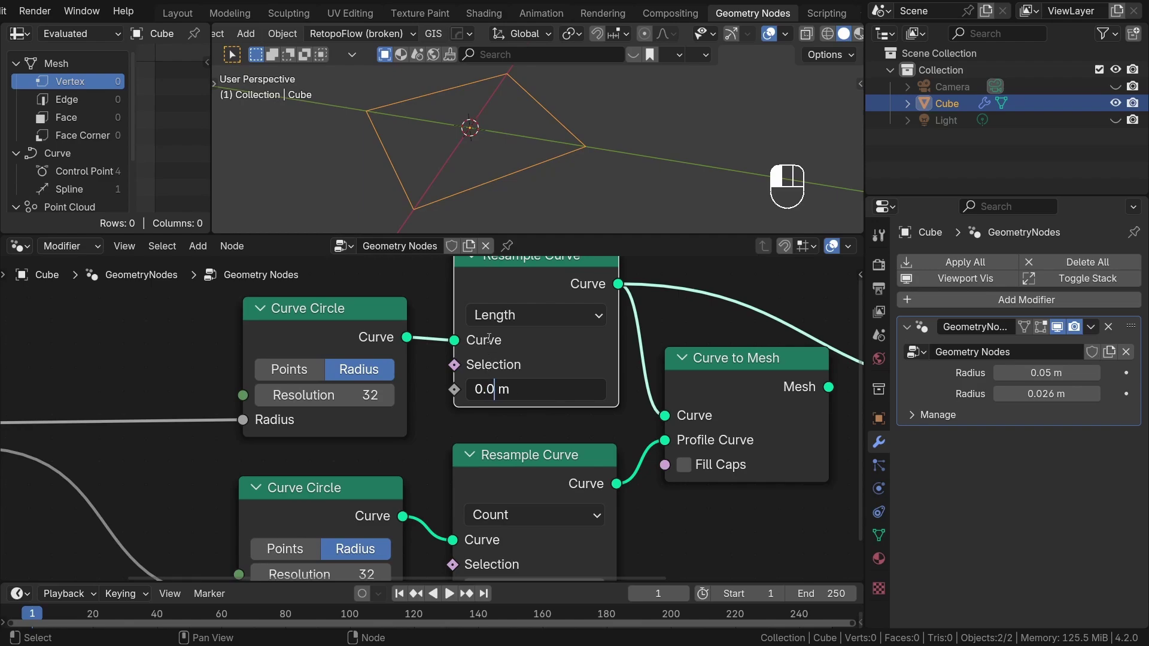
type("0.02")
key("Return")
double_click(499, 388)
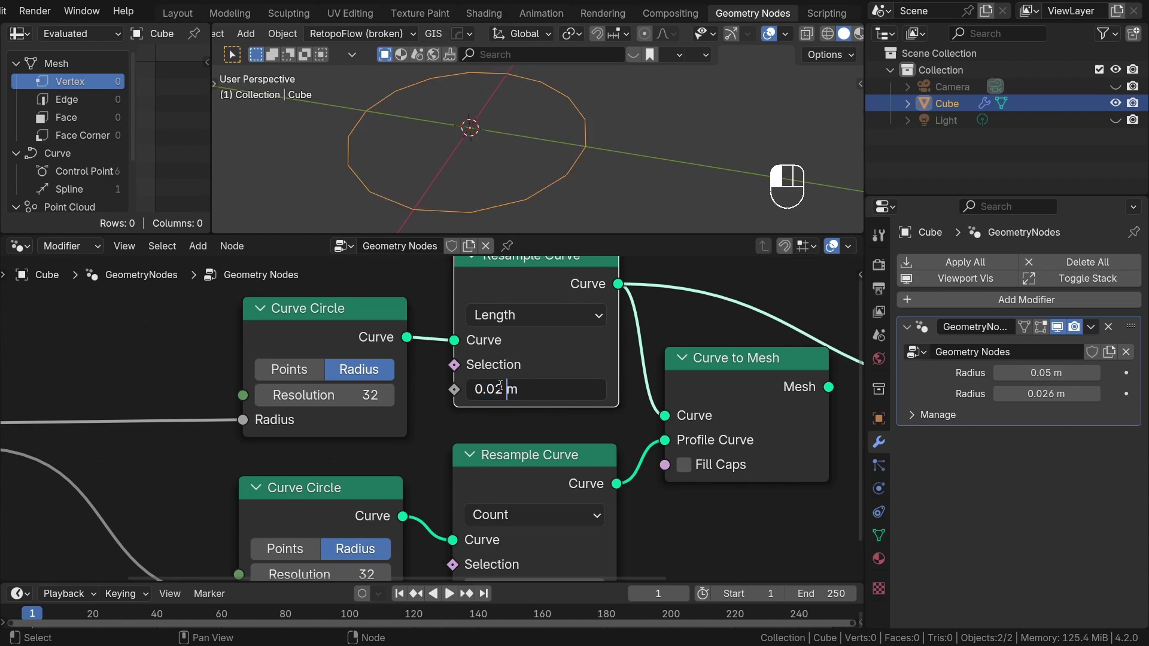
key("Return")
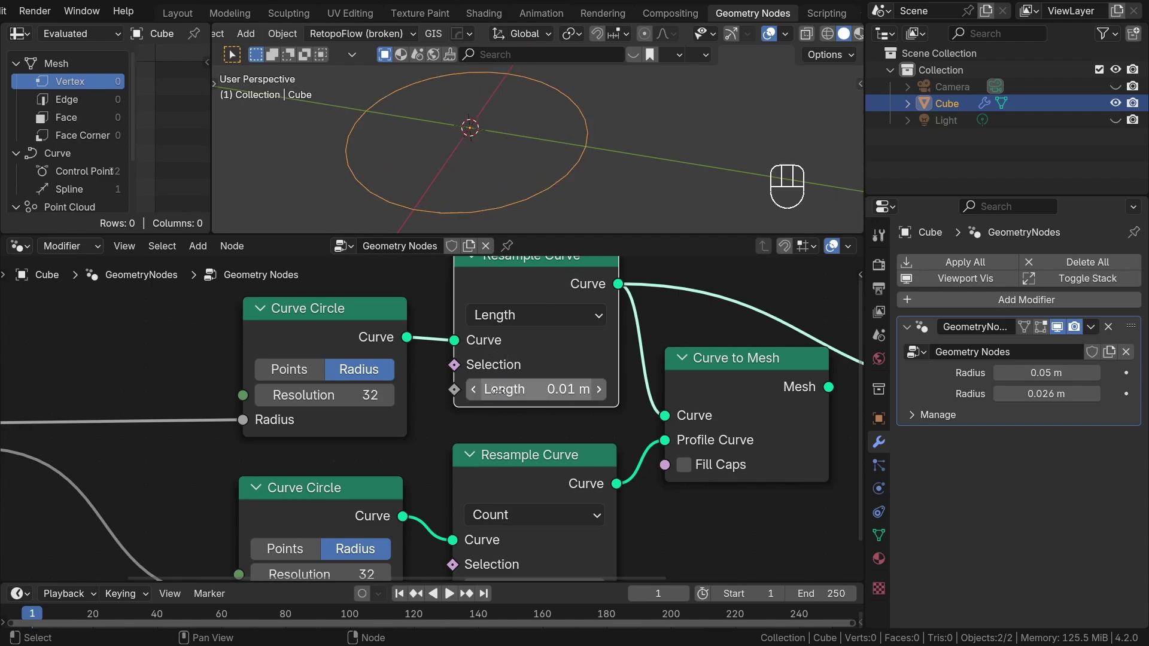
Step: Replace the lower Resample Curve node with a duplicate of the upper one in Length mode, inserted on the lower circle's link
scroll(552, 293, "down", 1)
key("shift+d")
left_click(596, 433)
left_click(553, 438)
key("ctrl+x")
left_click_drag(644, 424, 470, 444)
middle_click_drag(834, 378, 777, 380)
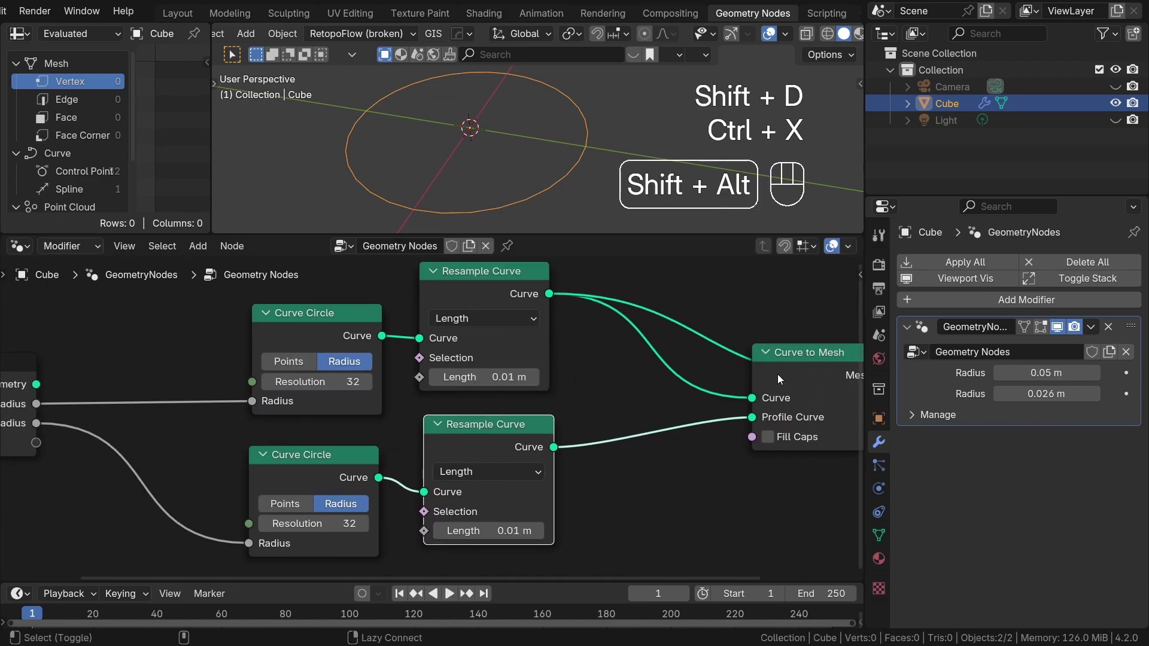
Step: Preview the Curve to Mesh output and raise the first Radius to 0.795 m, checking the ring in wireframe and solid shading
left_click(778, 376, "alt+shift")
key("shift+z")
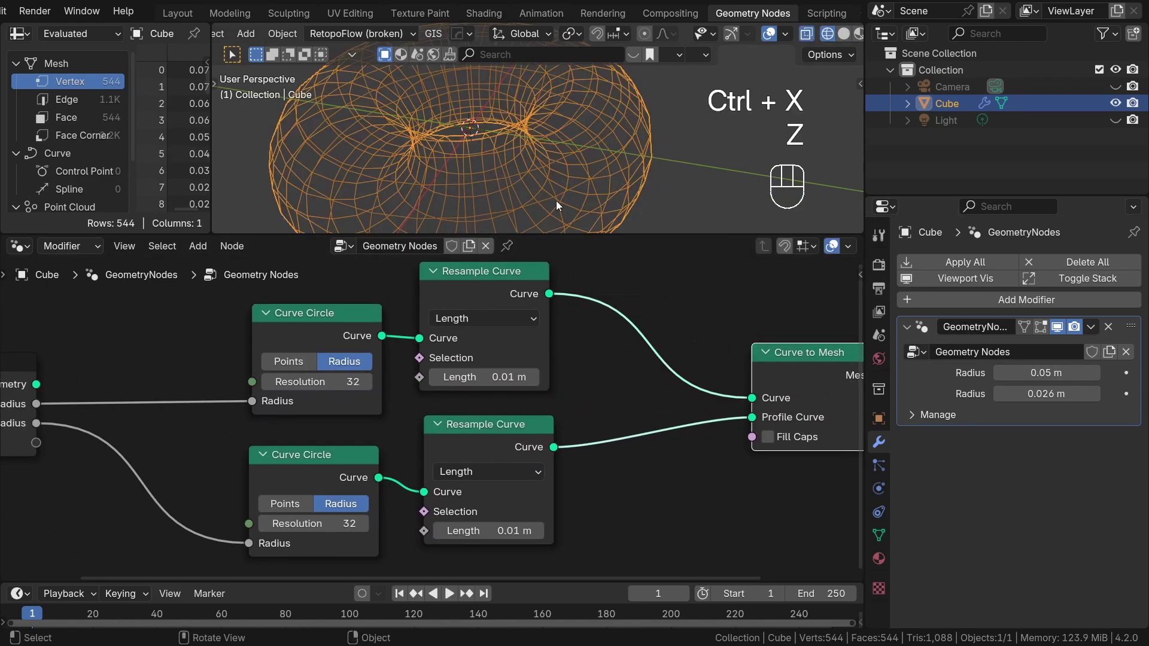
left_click_drag(1037, 372, 1095, 373)
scroll(645, 166, "down", 7)
scroll(592, 117, "down", 4)
scroll(601, 183, "up", 3)
key("z")
middle_click_drag(634, 187, 562, 198)
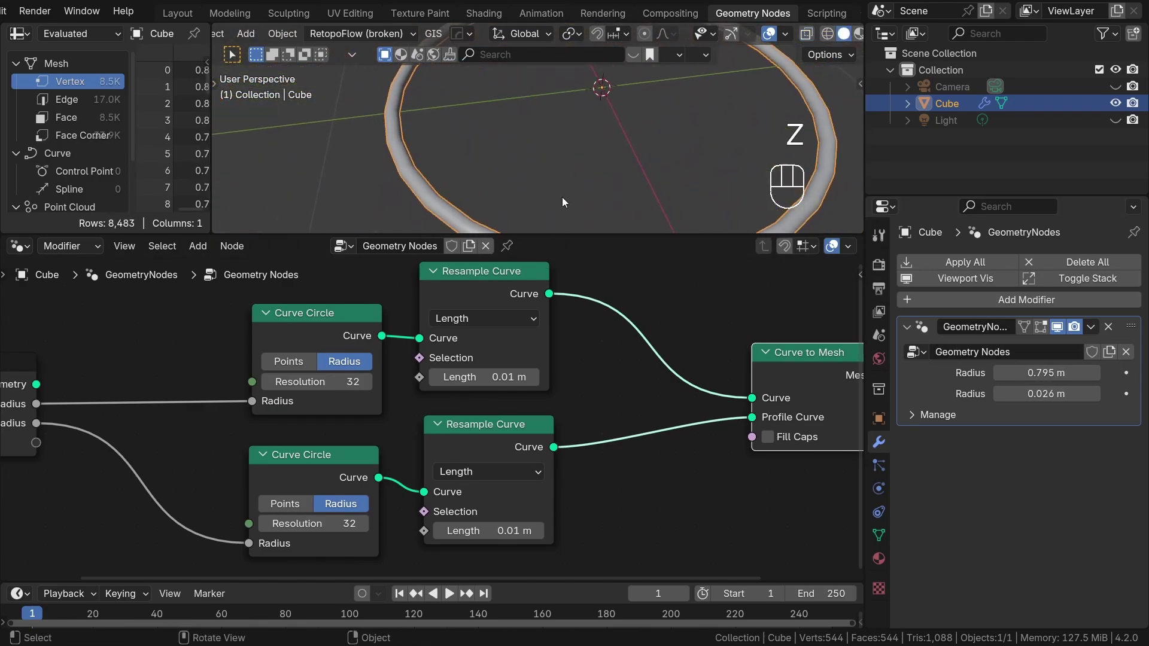
Step: Expose the Resolution of both Curve Circle nodes through one Group Input socket and raise it to 37
middle_click_drag(280, 422, 422, 421)
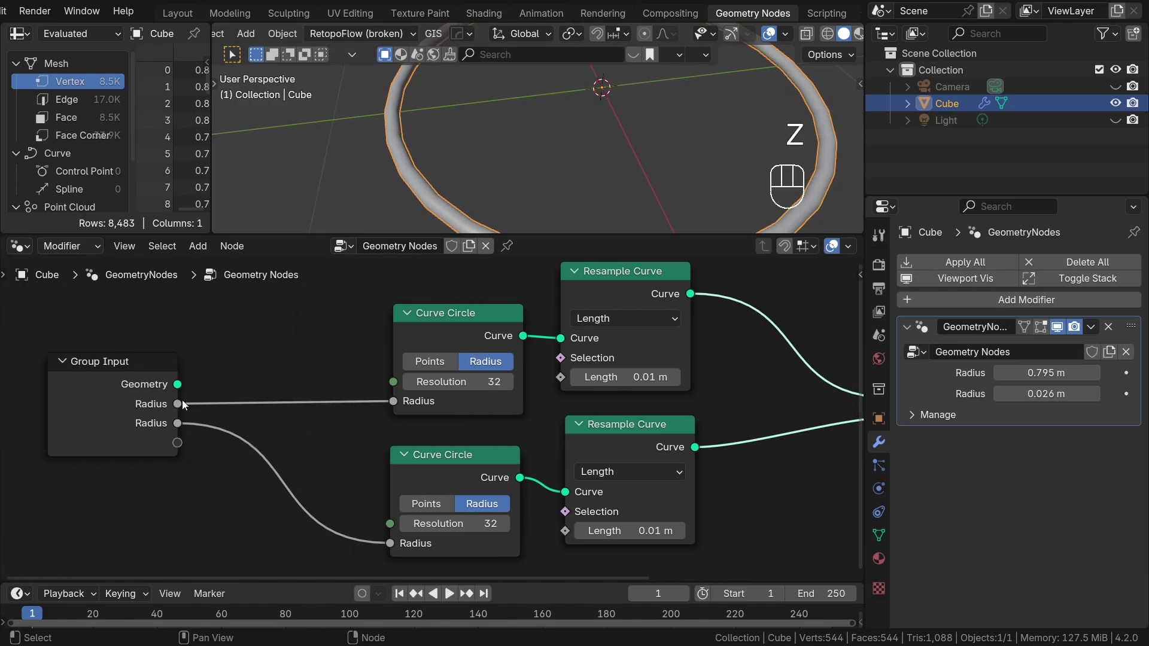
left_click_drag(177, 443, 390, 524)
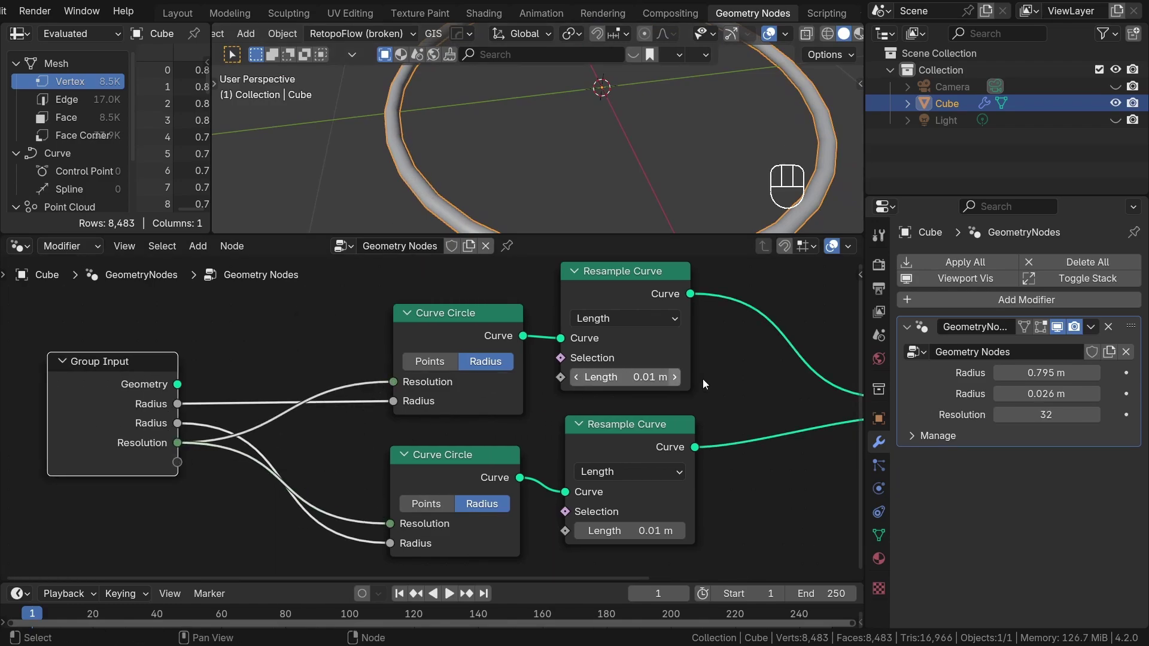
left_click(1095, 418)
left_click(1095, 418)
left_click(1096, 418)
left_click(1096, 418)
left_click(1095, 418)
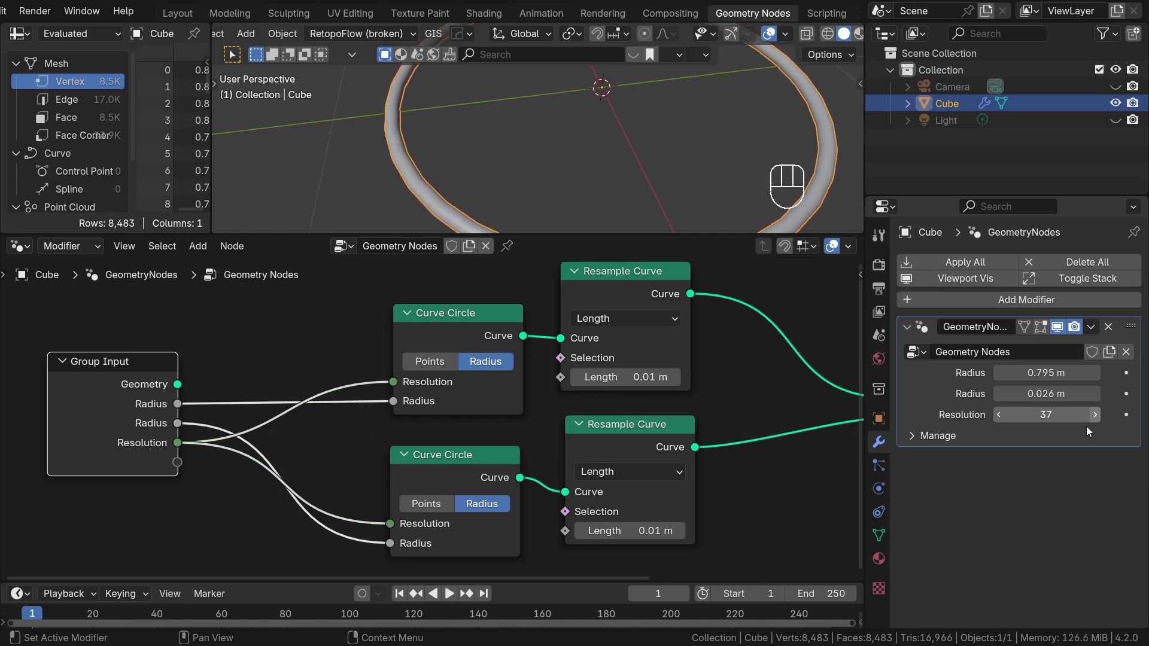
Step: Set the first Radius to 0.05 m and inspect the torus up close in a maximized viewport
left_click(1041, 373)
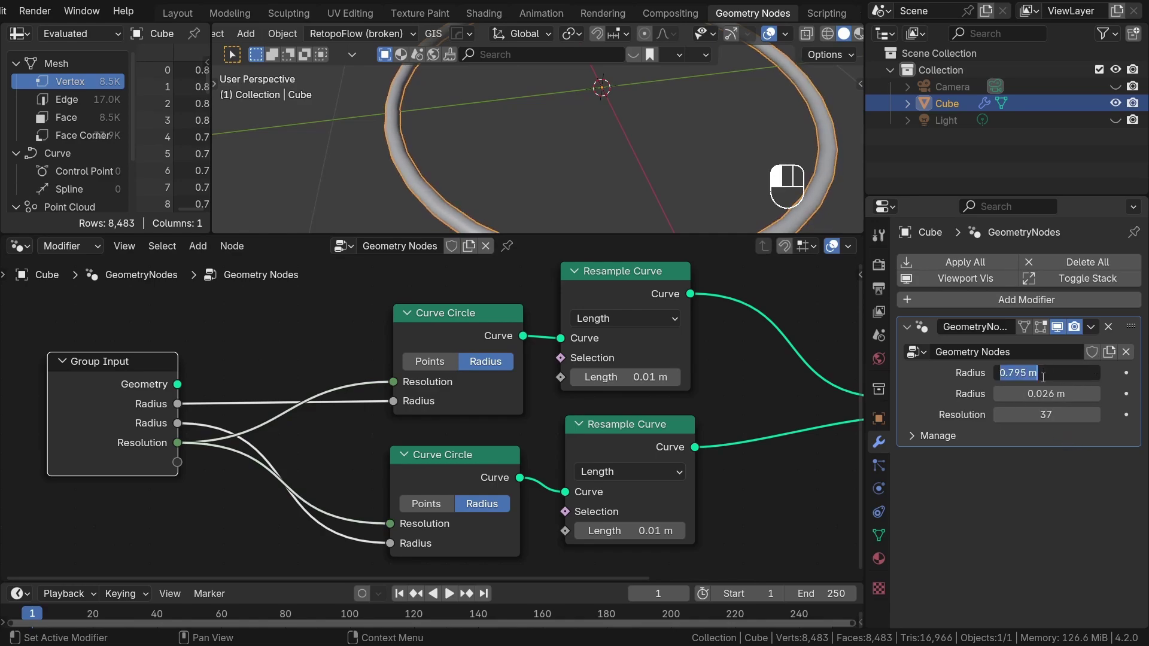
key("Return")
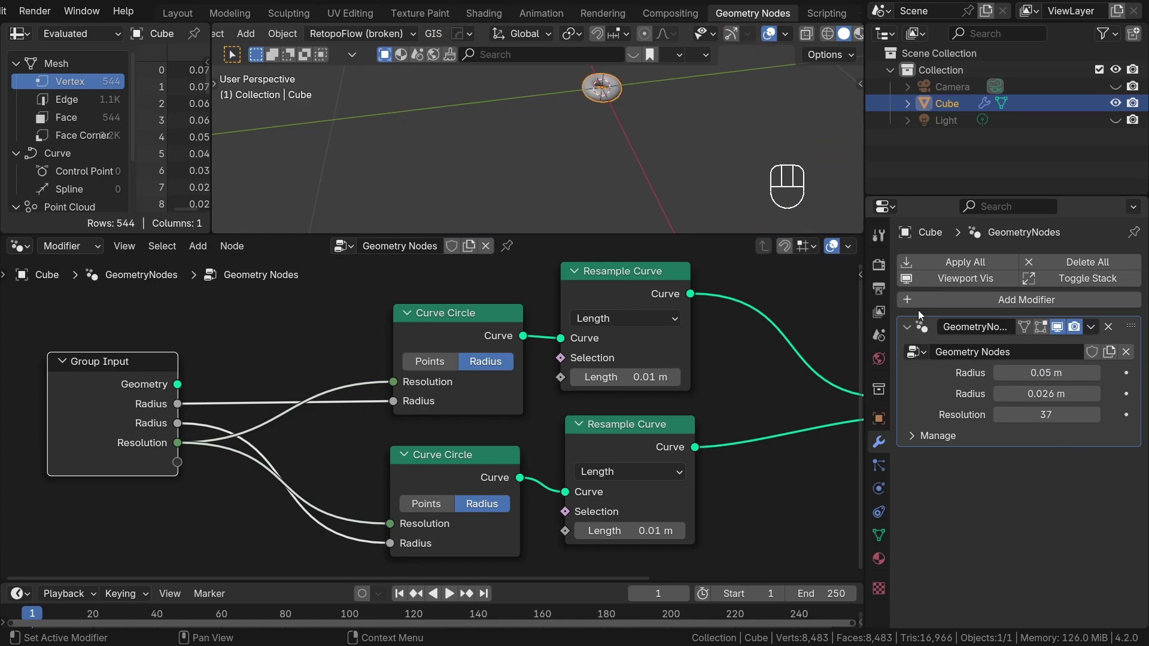
scroll(580, 112, "up", 4)
middle_click_drag(580, 112, 538, 142, "shift")
scroll(538, 142, "up", 4)
scroll(537, 141, "up", 2)
key("shift+z")
key("shift+z")
key("ctrl+space")
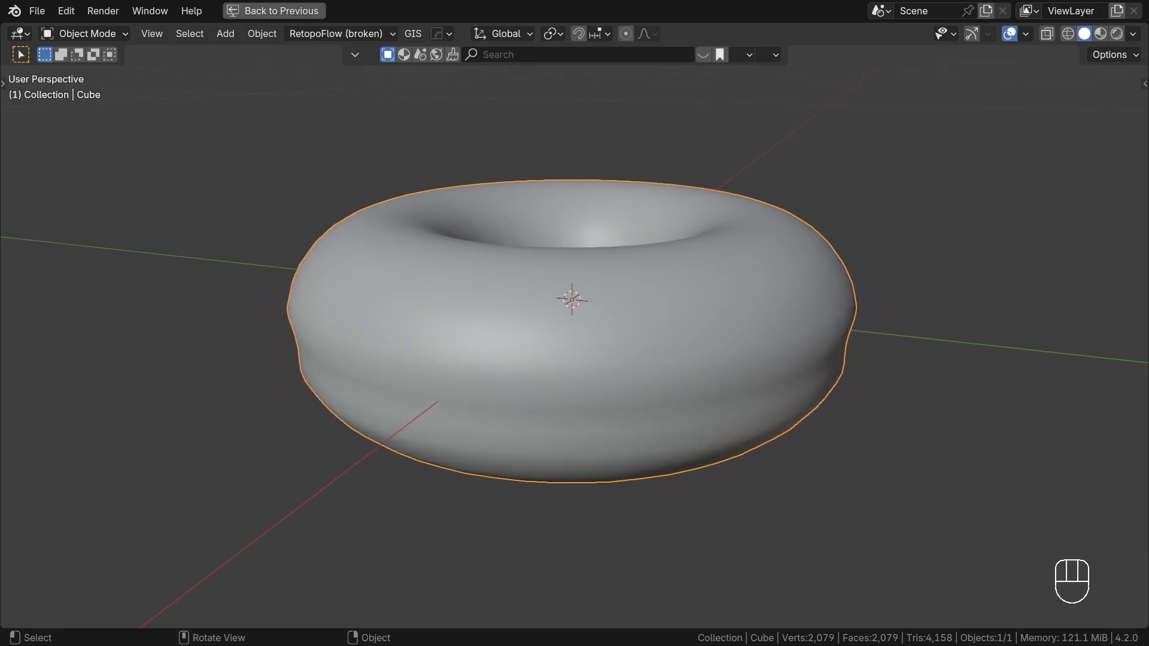
middle_click_drag(566, 511, 665, 511)
Step: Add a Scale Elements node on the link between Curve to Mesh and Group Output
key("shift+a")
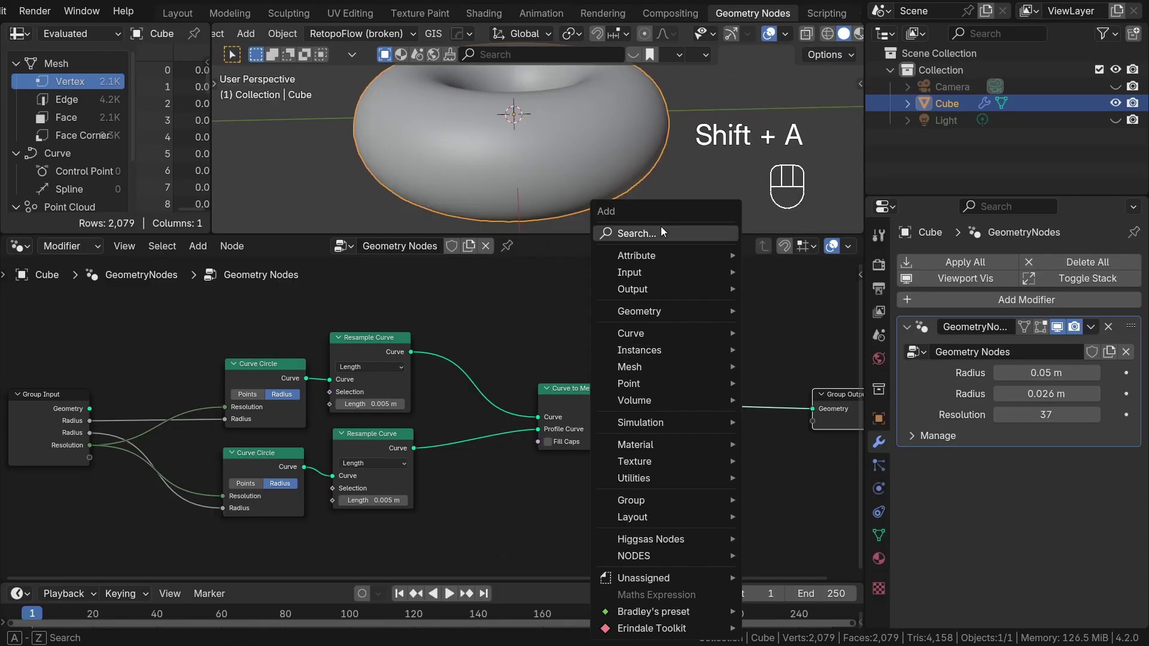
type("sca")
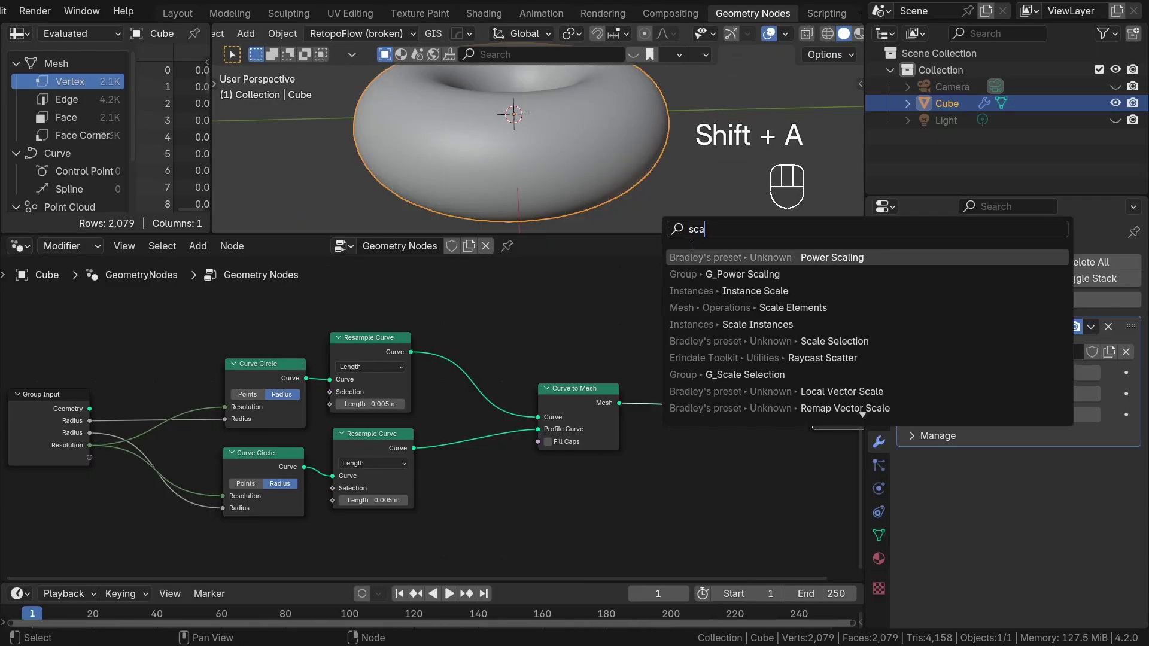
type("le e")
left_click(718, 257)
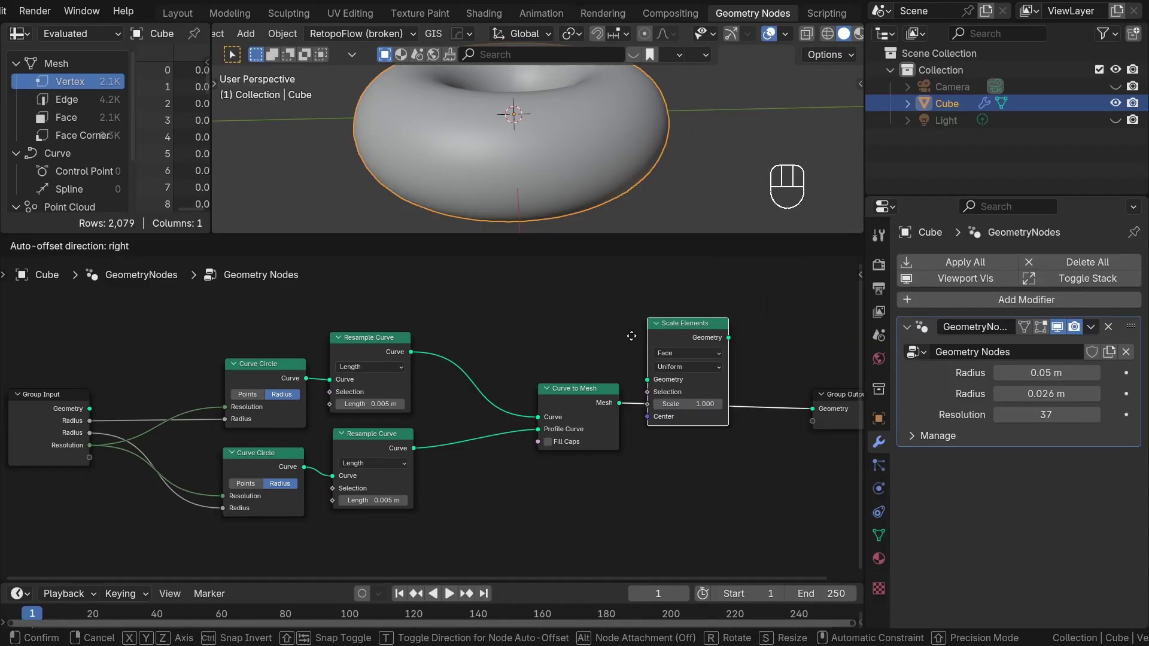
left_click(697, 435)
Step: Try different scale values on the Scale Elements node, including 0.220, and return it to Face, Uniform and a scale of 1.000
left_click_drag(699, 436, 649, 436, "shift")
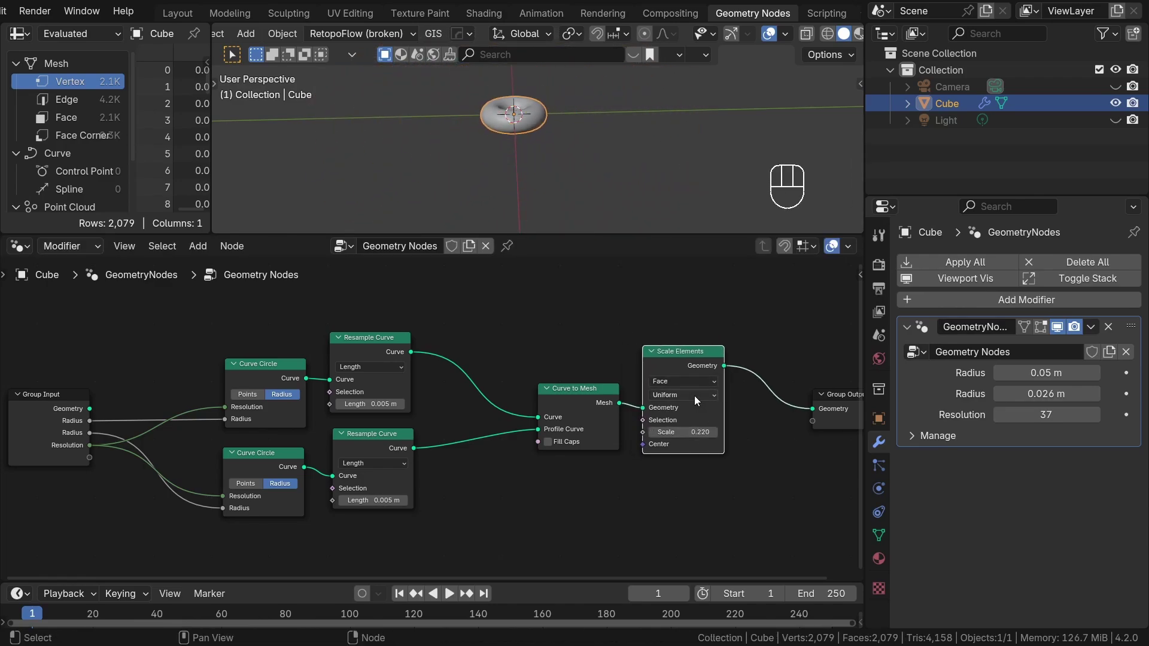
left_click(694, 396)
left_click(686, 435)
middle_click_drag(532, 155, 561, 185)
scroll(562, 185, "down", 2)
mouse_move(696, 430)
left_mouse_down("shift")
mouse_move(837, 430)
mouse_move(682, 430)
left_mouse_up("shift")
mouse_move(695, 491)
left_mouse_down()
mouse_move(742, 491)
mouse_move(693, 480)
left_mouse_up()
scroll(686, 390, "up", 2)
left_click(680, 388)
left_click(674, 428)
left_click_drag(698, 443, 778, 457, "shift")
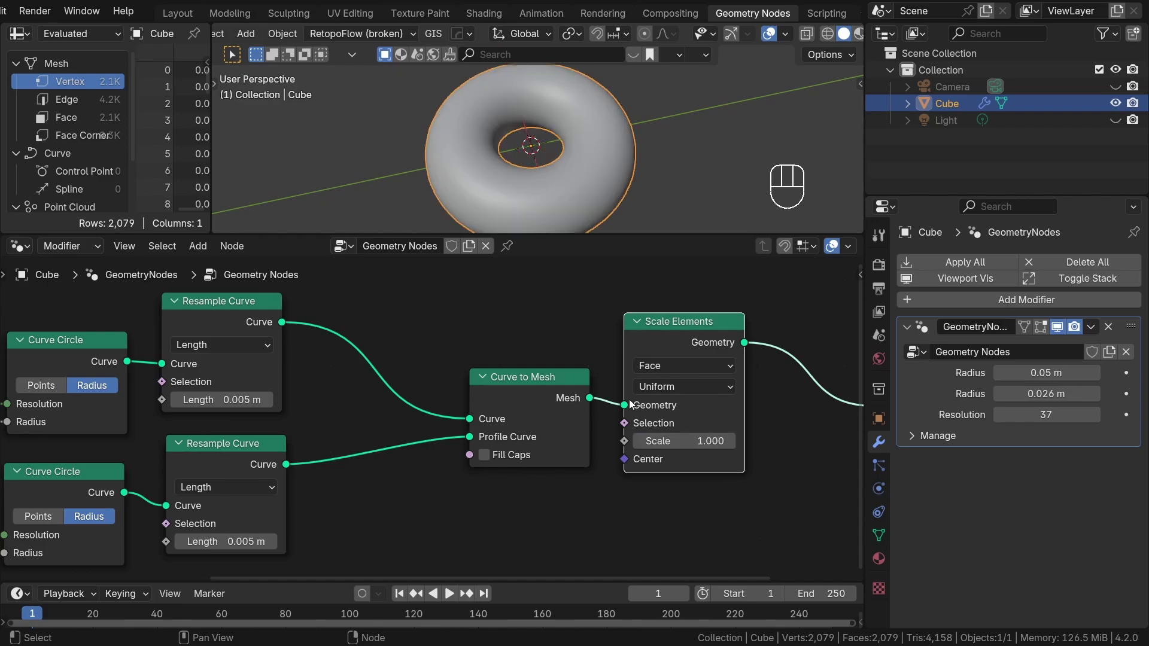
Step: Add a Transform Geometry node below the Group Output to compare its sockets with those of Scale Elements, and delete it
scroll(632, 406, "down", 3)
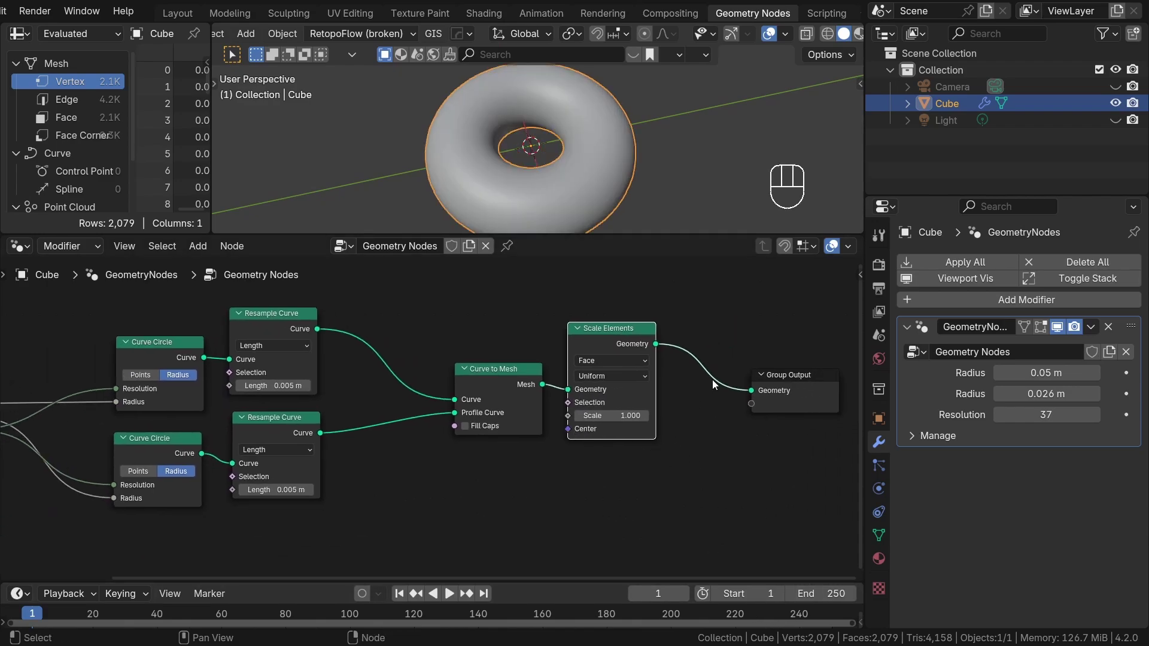
middle_click_drag(713, 379, 635, 377)
key("shift+a")
left_click(565, 230)
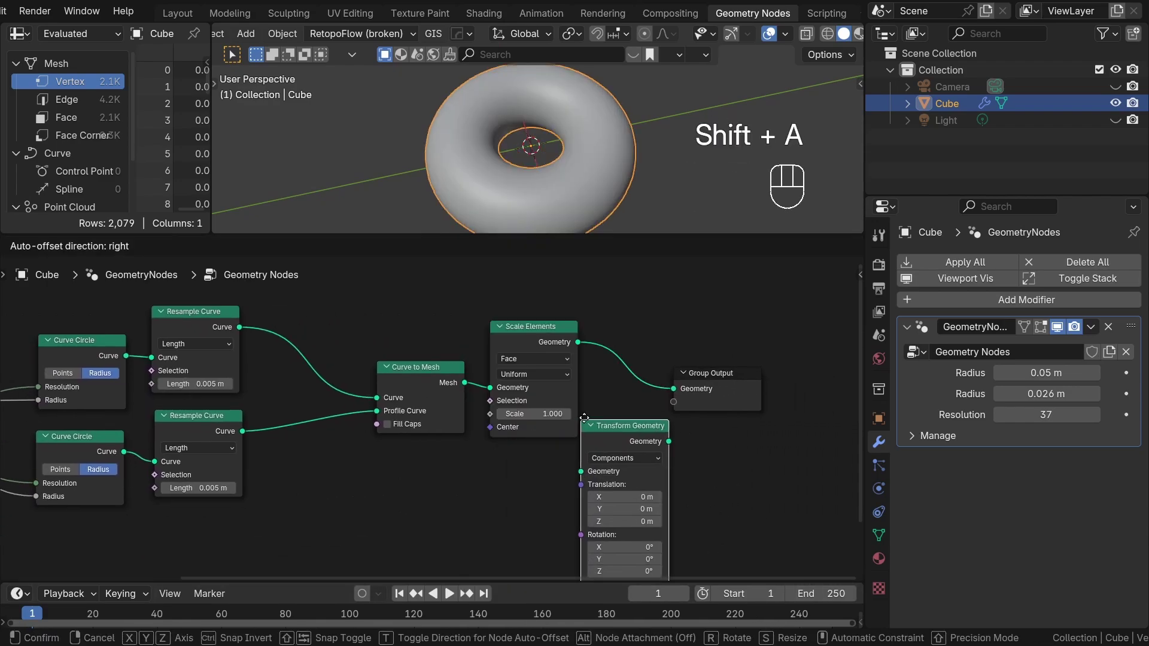
left_click(596, 446)
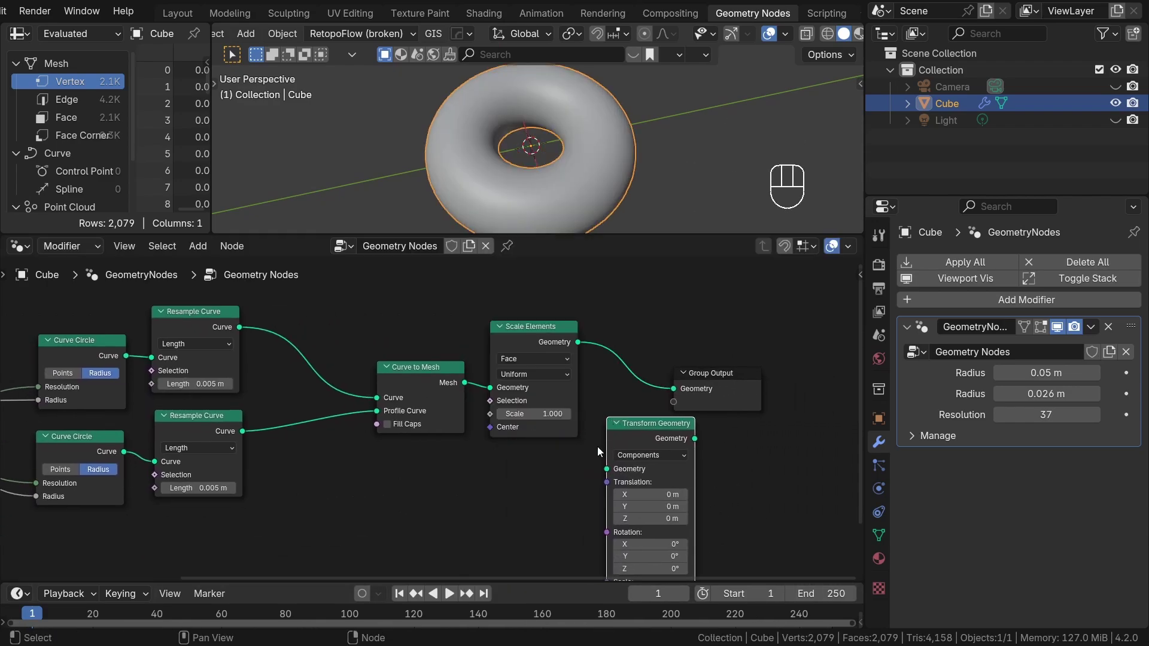
scroll(596, 447, "up", 2)
middle_click_drag(526, 366, 495, 238)
middle_click_drag(576, 304, 562, 431)
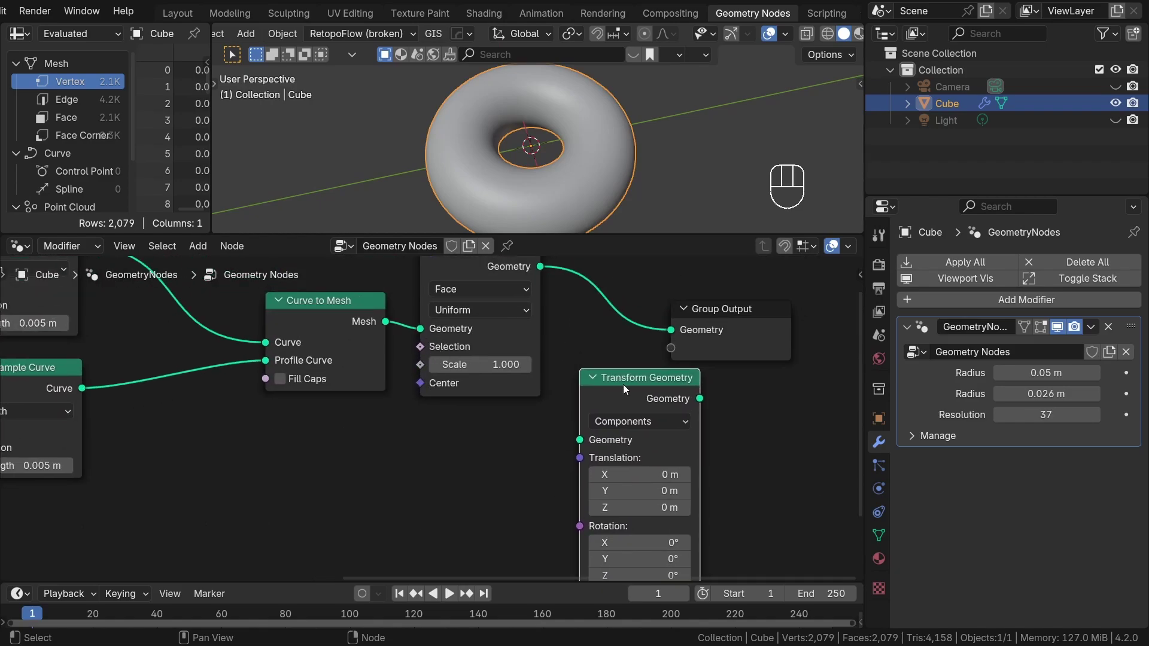
key("x")
Step: Examine the socket shapes of the Scale Elements node up close and move the node farther from Curve to Mesh
middle_click_drag(623, 384, 669, 423)
scroll(464, 432, "up", 3)
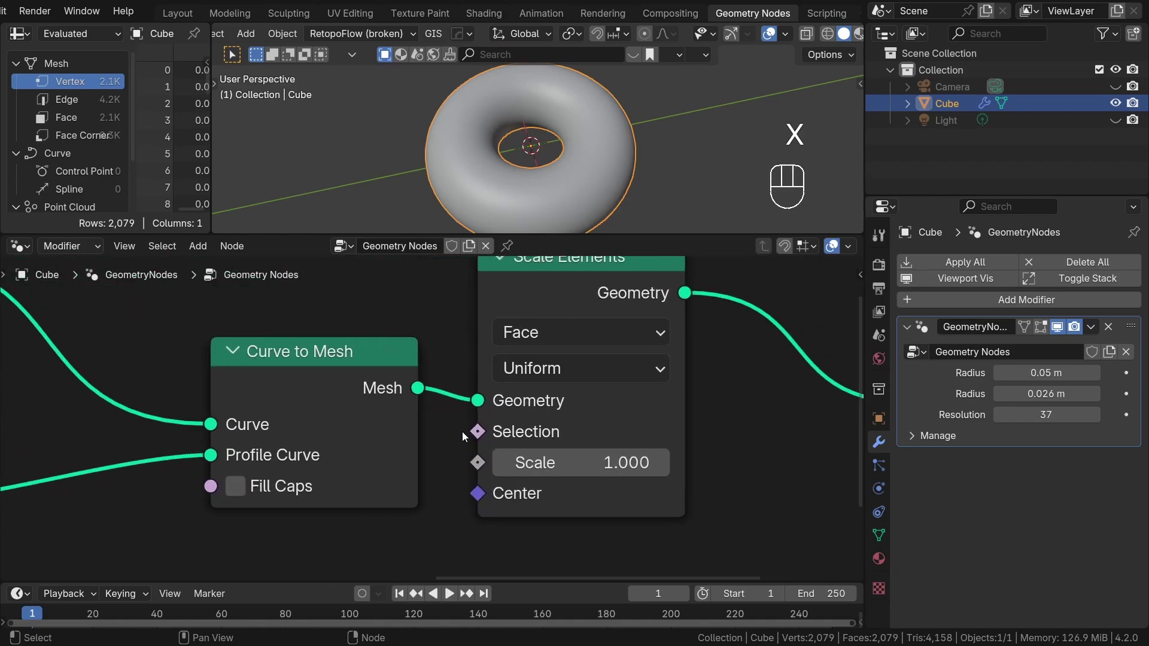
scroll(486, 437, "up", 2)
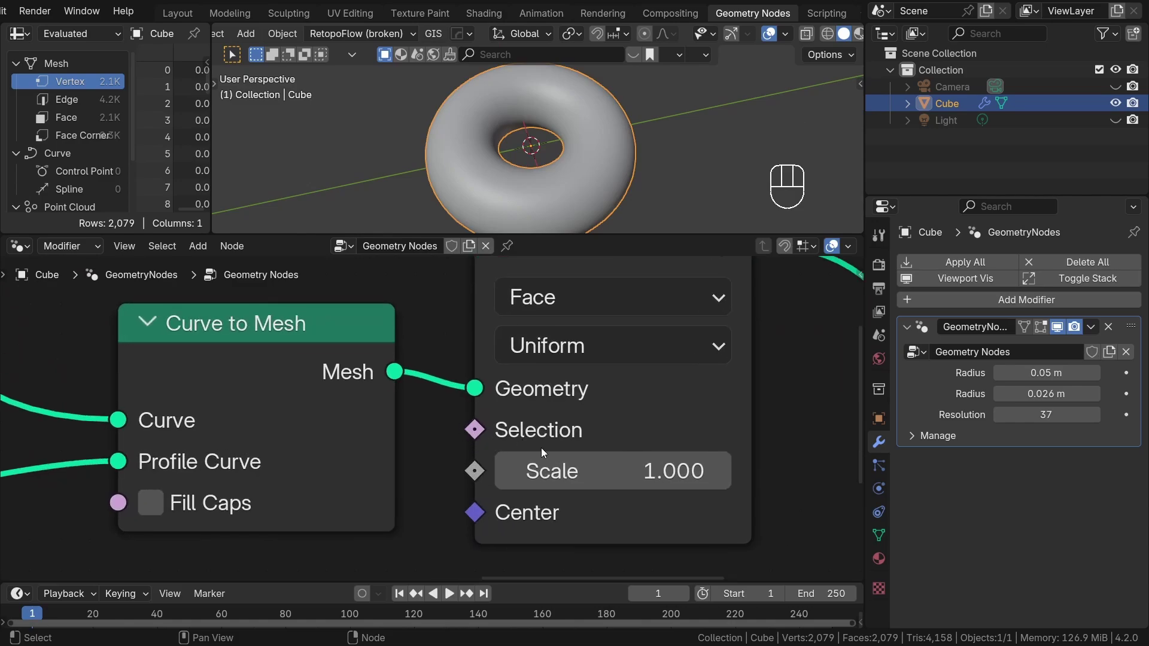
middle_click_drag(541, 448, 479, 439)
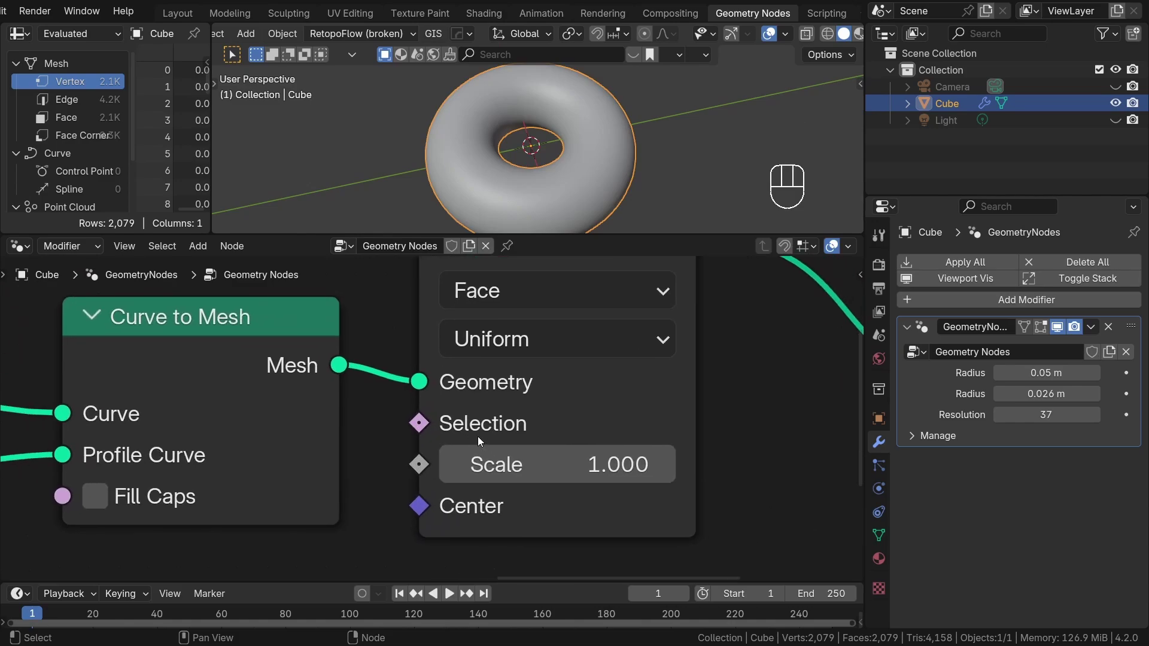
mouse_move(478, 436)
scroll(476, 411, "down", 4)
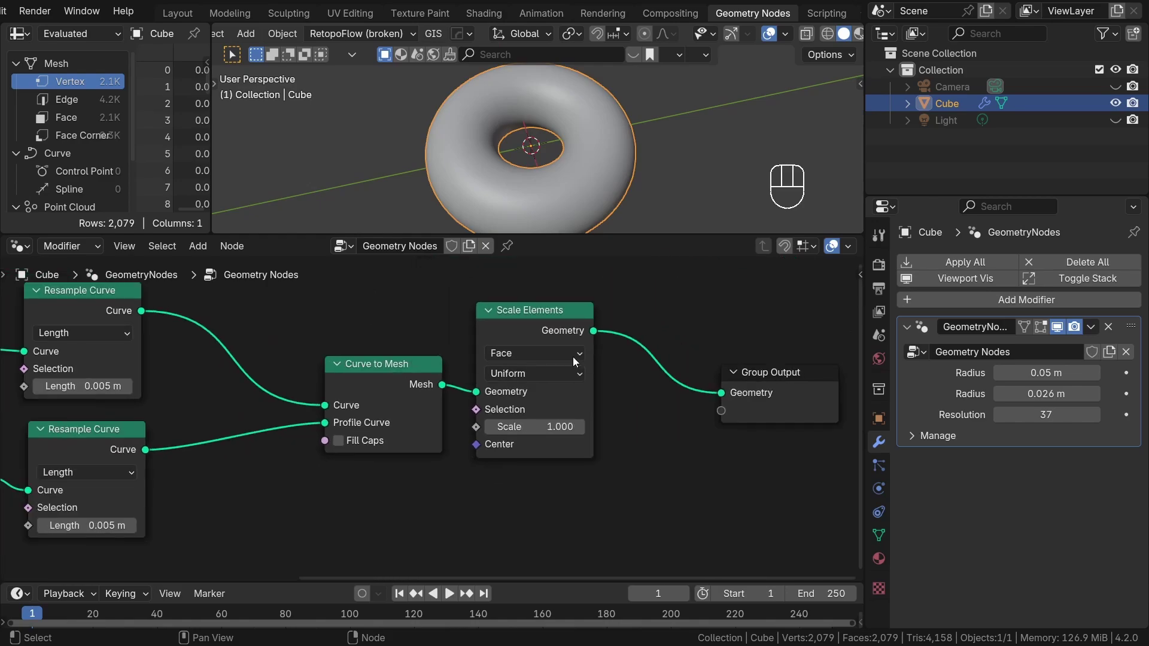
left_click_drag(561, 346, 608, 332)
left_click(501, 429)
Step: Inspect the torus from the side in wireframe and solid shading
middle_click_drag(565, 185, 588, 95)
key("z")
middle_click_drag(555, 186, 490, 105)
scroll(490, 106, "up", 3)
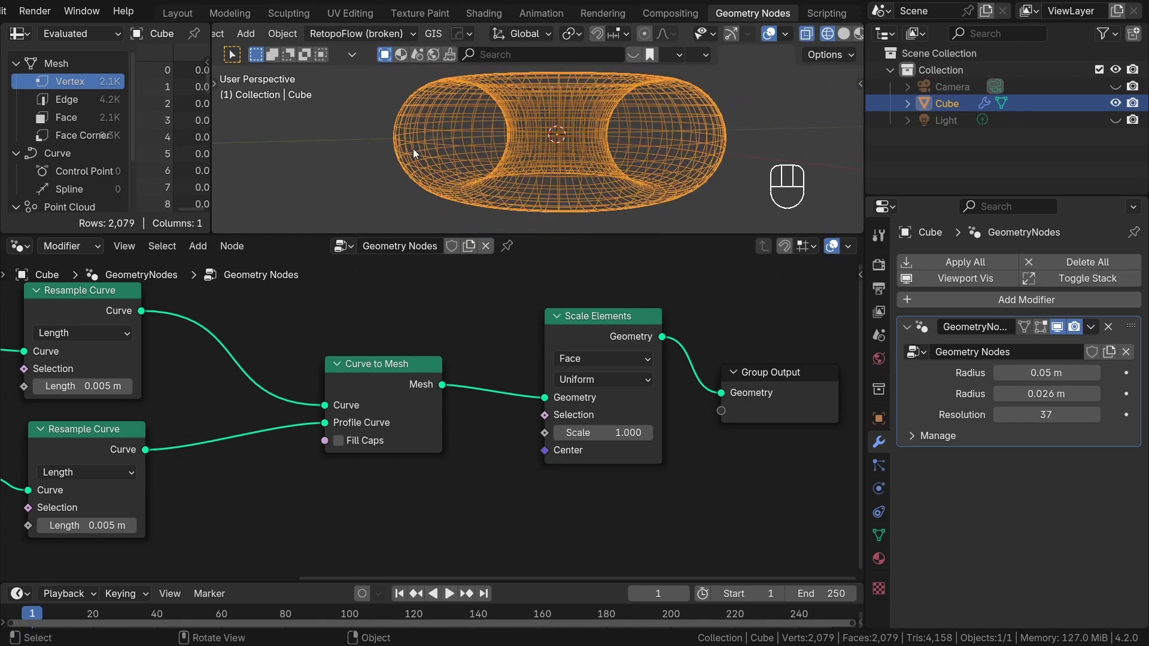
key("z")
middle_click_drag(659, 155, 640, 167)
scroll(811, 426, "down", 1)
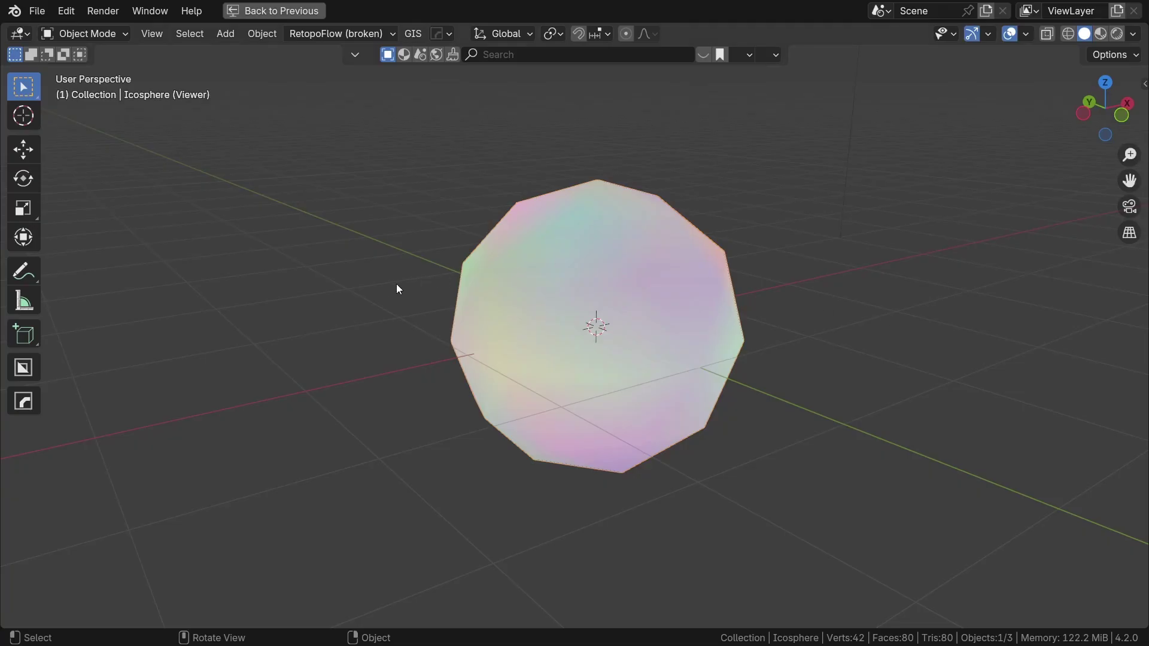
Step: Turn on the viewer node's Attribute Text overlay and inspect the values across the icosphere
middle_click_drag(396, 284, 627, 304)
scroll(581, 304, "up", 2)
left_click(1027, 34)
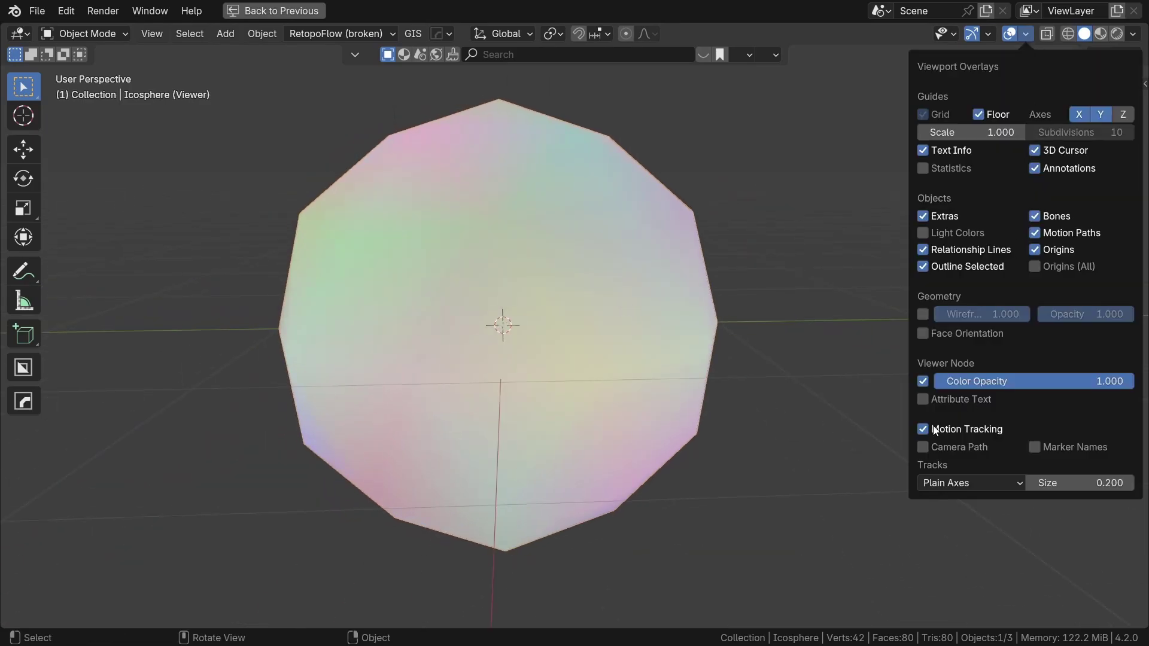
left_click(925, 399)
scroll(713, 222, "up", 5)
middle_click_drag(553, 227, 587, 256)
scroll(709, 217, "down", 6)
scroll(816, 290, "up", 5)
middle_click_drag(816, 290, 971, 160)
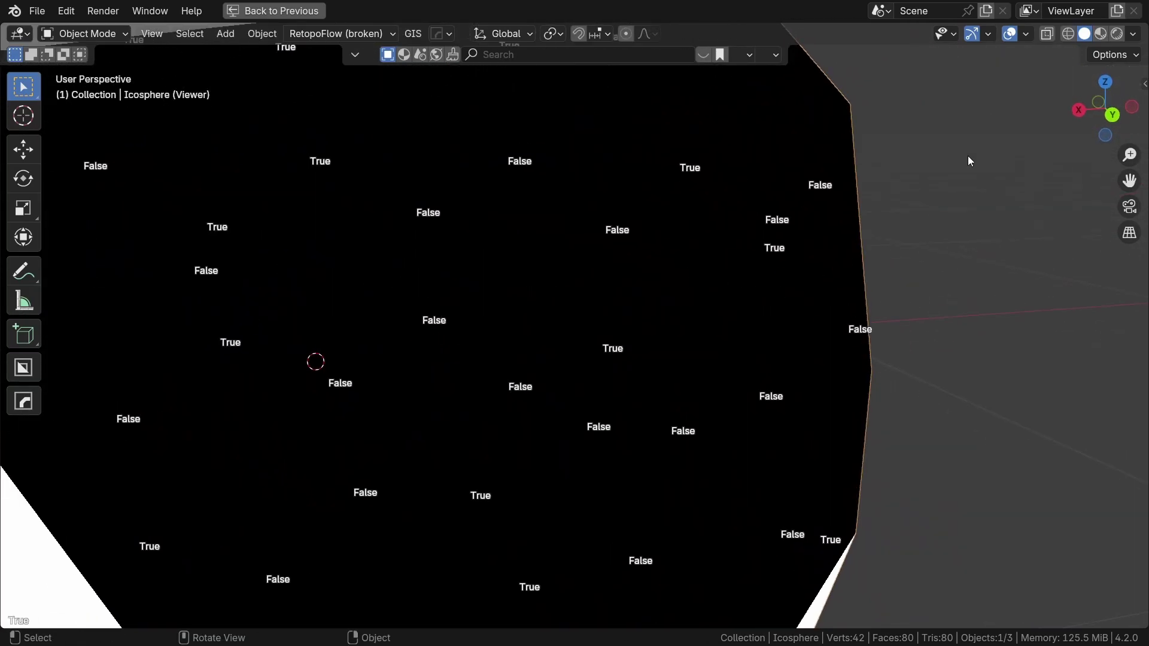
Step: Toggle the Attribute Text overlay and examine how the boolean values are distributed over the icosphere's faces, edges and vertices
left_click(1026, 35)
left_click(924, 397)
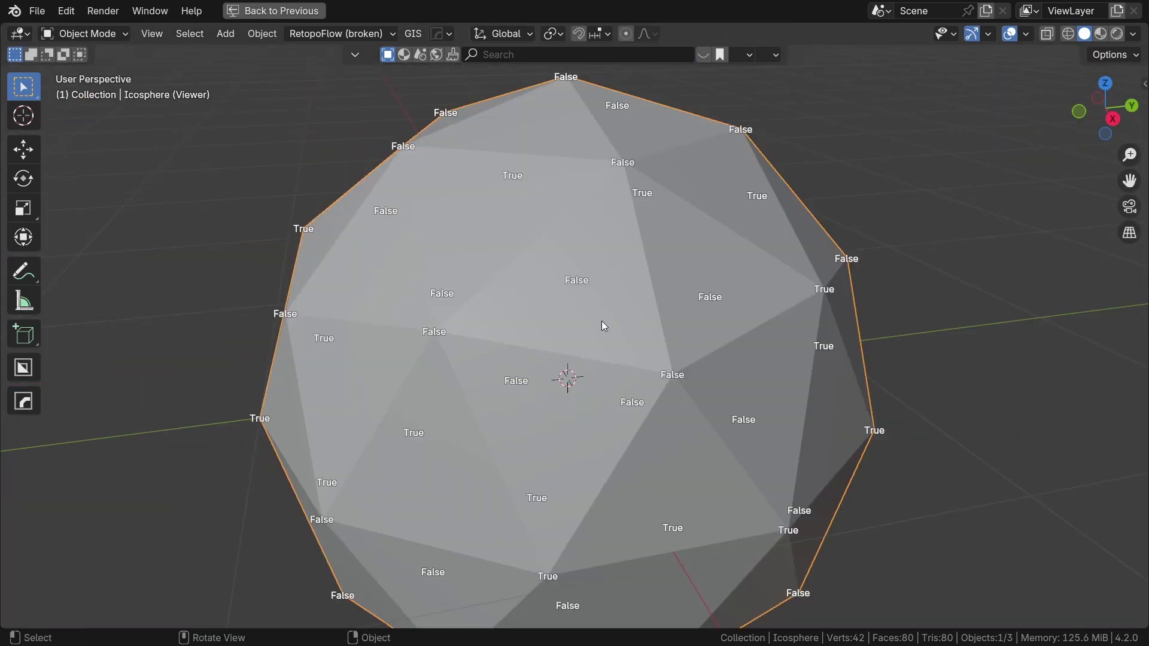
scroll(602, 321, "up", 3)
mouse_move(601, 321)
middle_mouse_down()
mouse_move(552, 323)
mouse_move(647, 313)
middle_mouse_up()
scroll(647, 312, "down", 3)
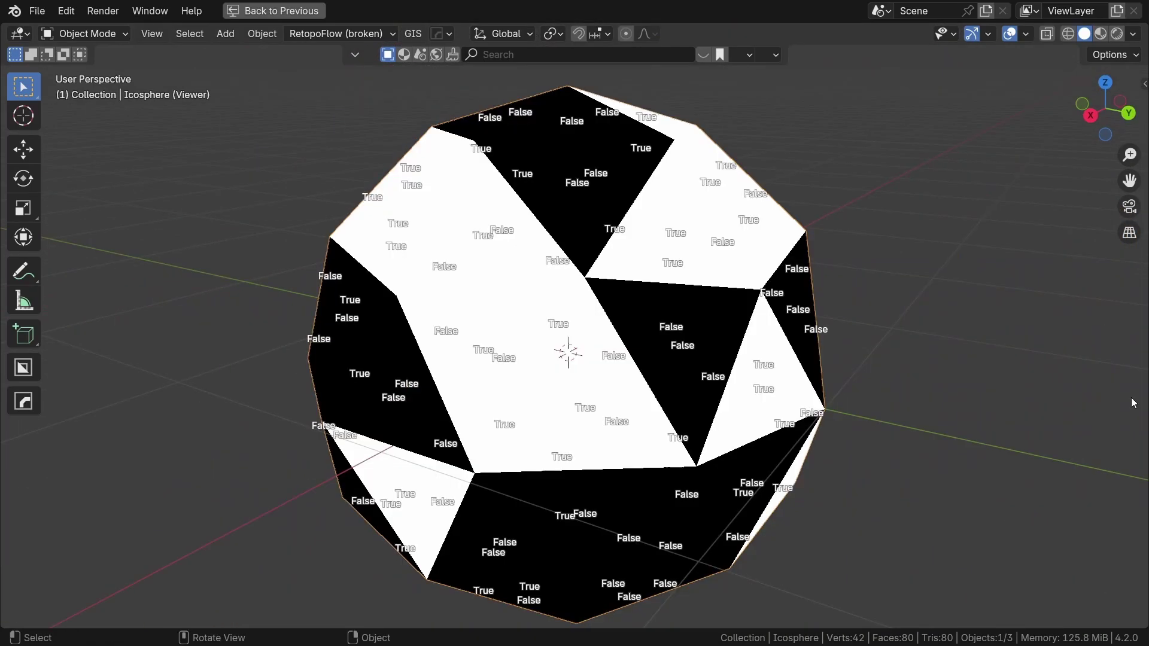
middle_click_drag(706, 351, 677, 352)
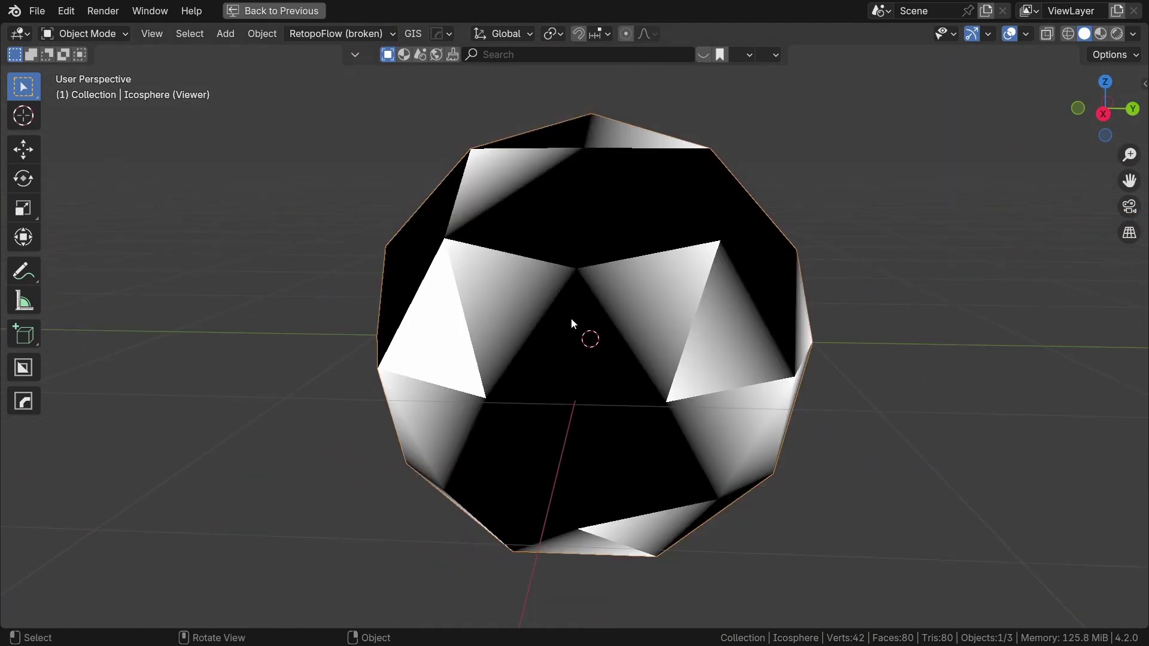
middle_click_drag(571, 318, 760, 311)
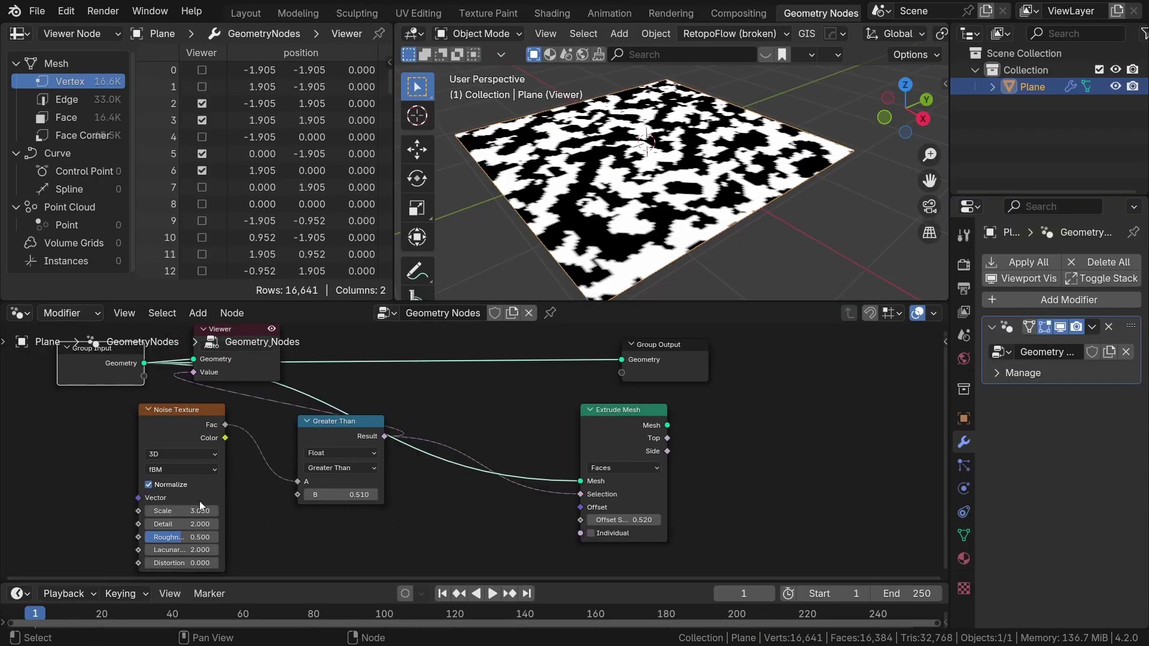
Step: Adjust the Noise Texture's scale and the Greater Than threshold that drive the pattern on the plane
left_click_drag(181, 511, 216, 511)
mouse_move(340, 495)
left_mouse_down()
mouse_move(359, 495)
mouse_move(317, 495)
mouse_move(341, 495)
left_mouse_up()
middle_click_drag(268, 389, 253, 413)
Step: Delete the Viewer node and preview the Extrude Mesh output while adjusting its offset scale
left_click(245, 397)
key("x")
left_click(611, 468, "alt+shift")
mouse_move(607, 545)
left_mouse_down()
mouse_move(575, 545)
mouse_move(613, 545)
left_mouse_up()
Step: Add a Store Named Attribute node below the Scale Elements node in the torus node tree
key("shift+a")
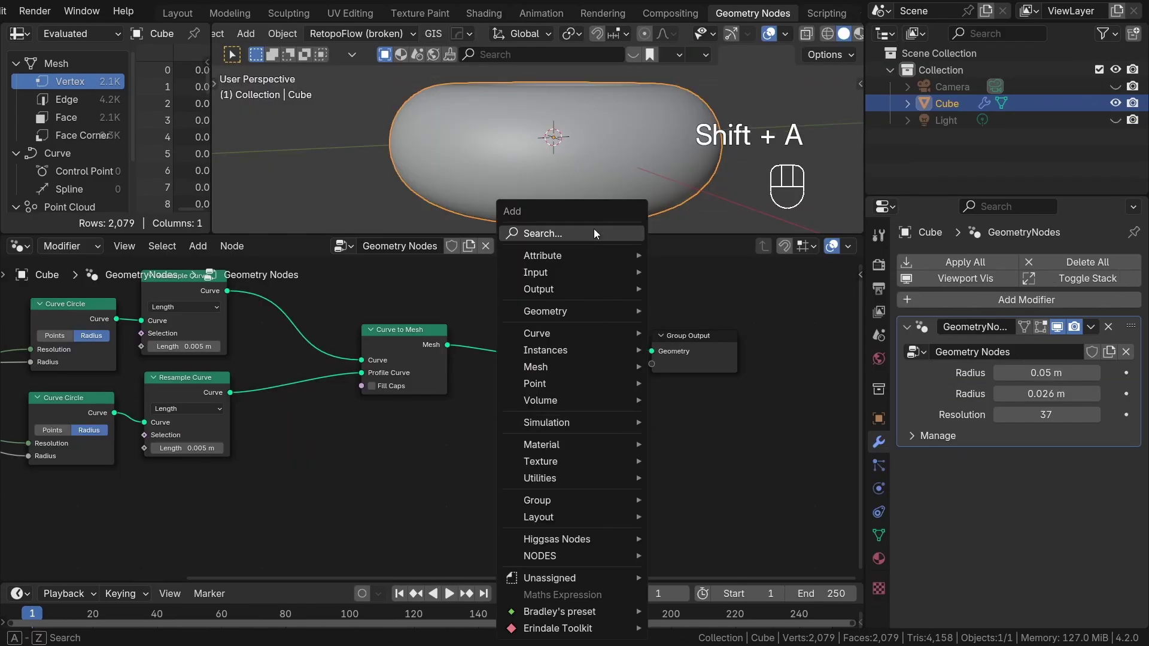
type("store ")
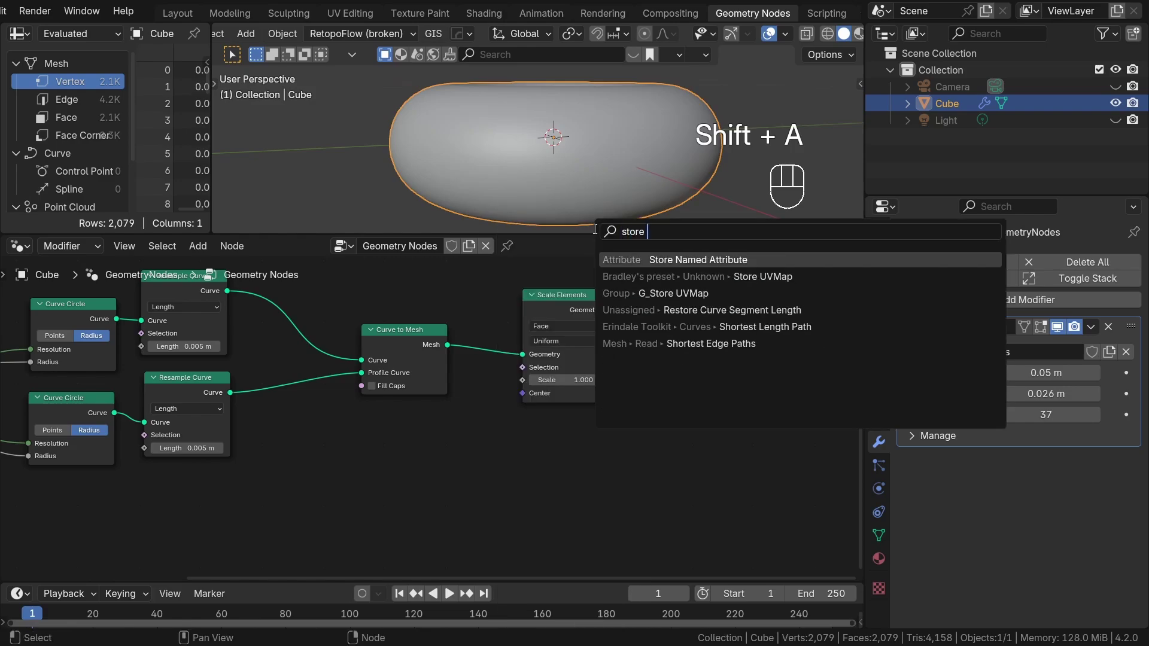
type("na")
left_click(662, 260)
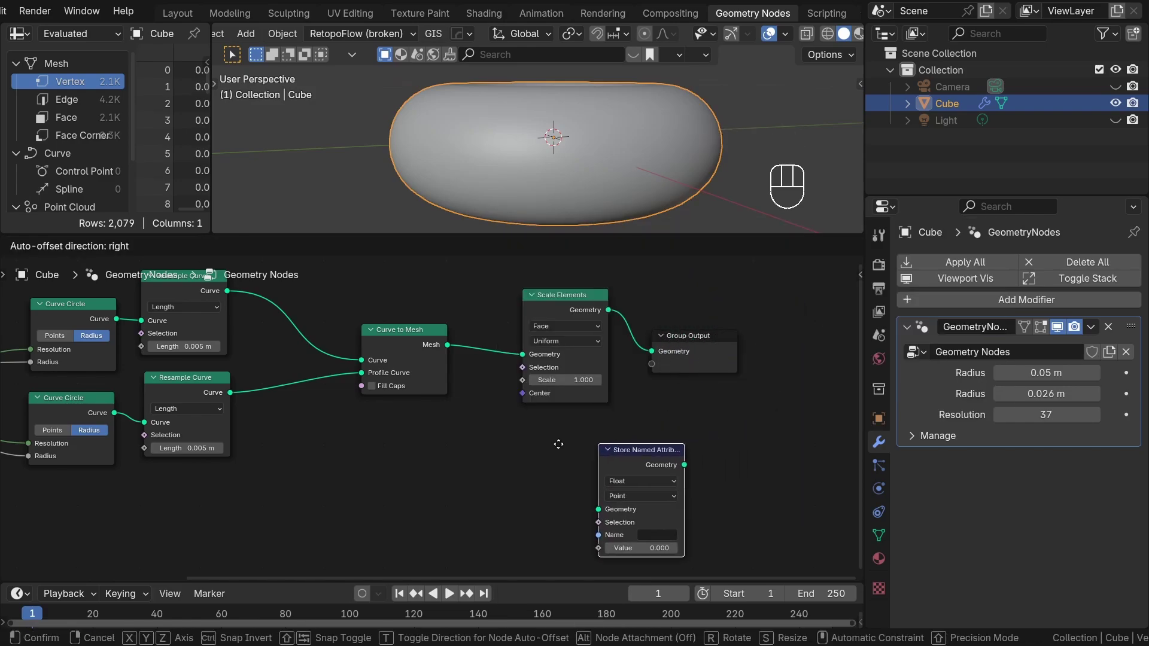
left_click(487, 442)
Step: Shift the lower Resample Curve node aside and insert the Store Named Attribute node between it and the lower Curve Circle
scroll(500, 451, "down", 1)
middle_click_drag(501, 456, 591, 411)
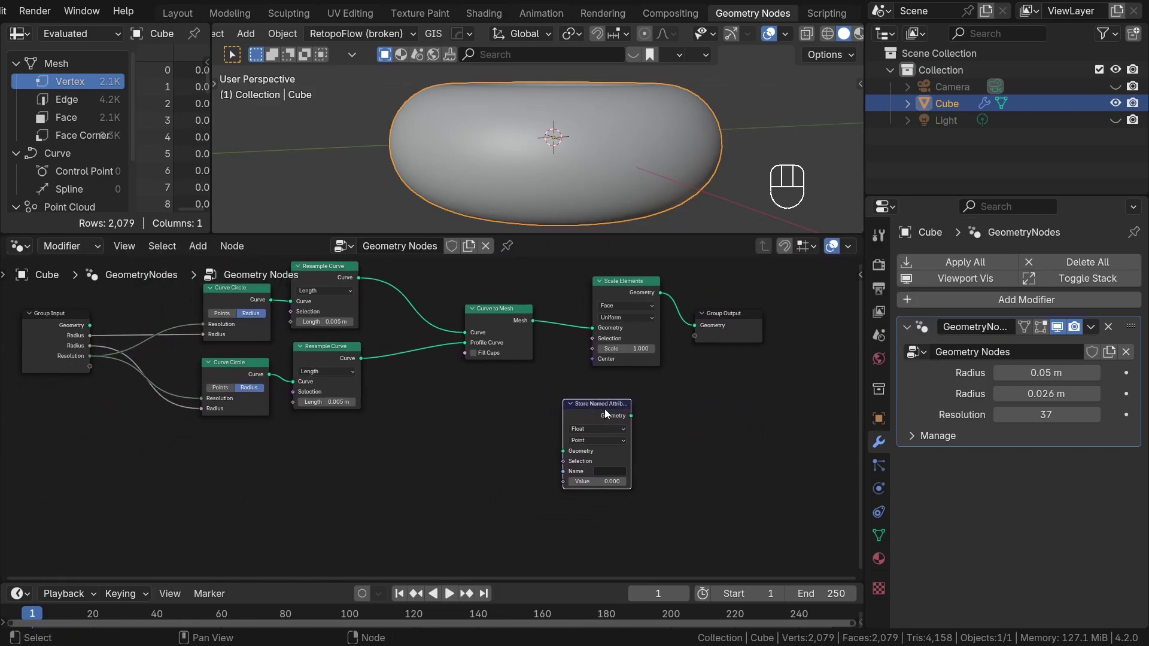
left_click_drag(607, 413, 333, 459)
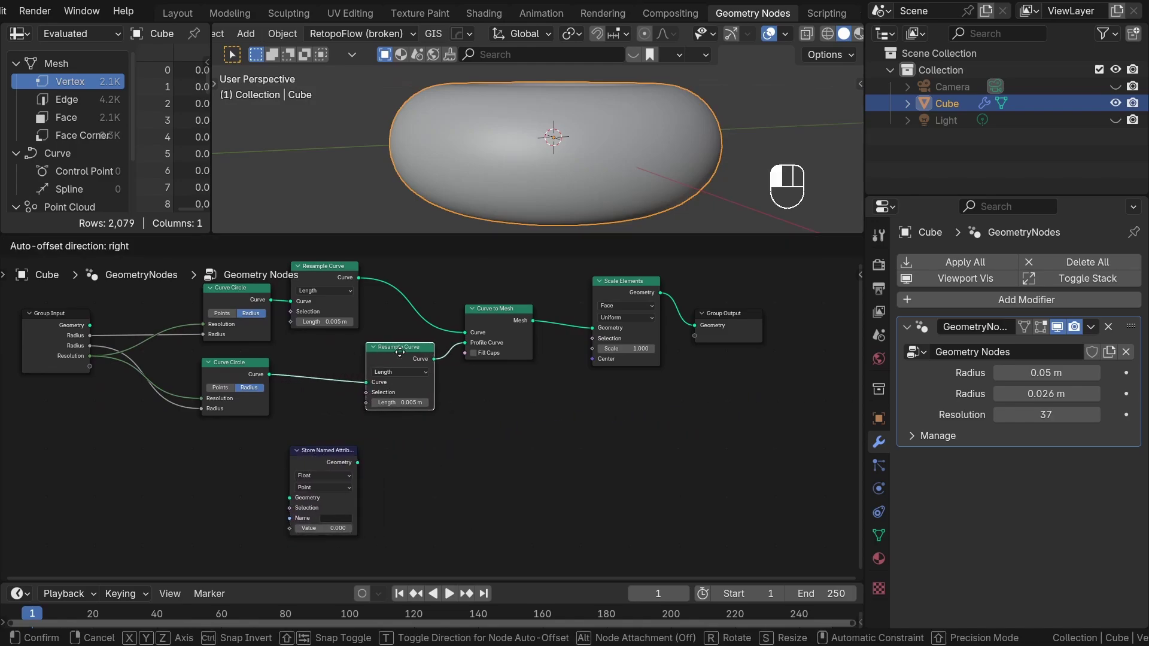
left_click_drag(400, 352, 400, 352)
left_click_drag(310, 456, 311, 376)
scroll(367, 449, "up", 3)
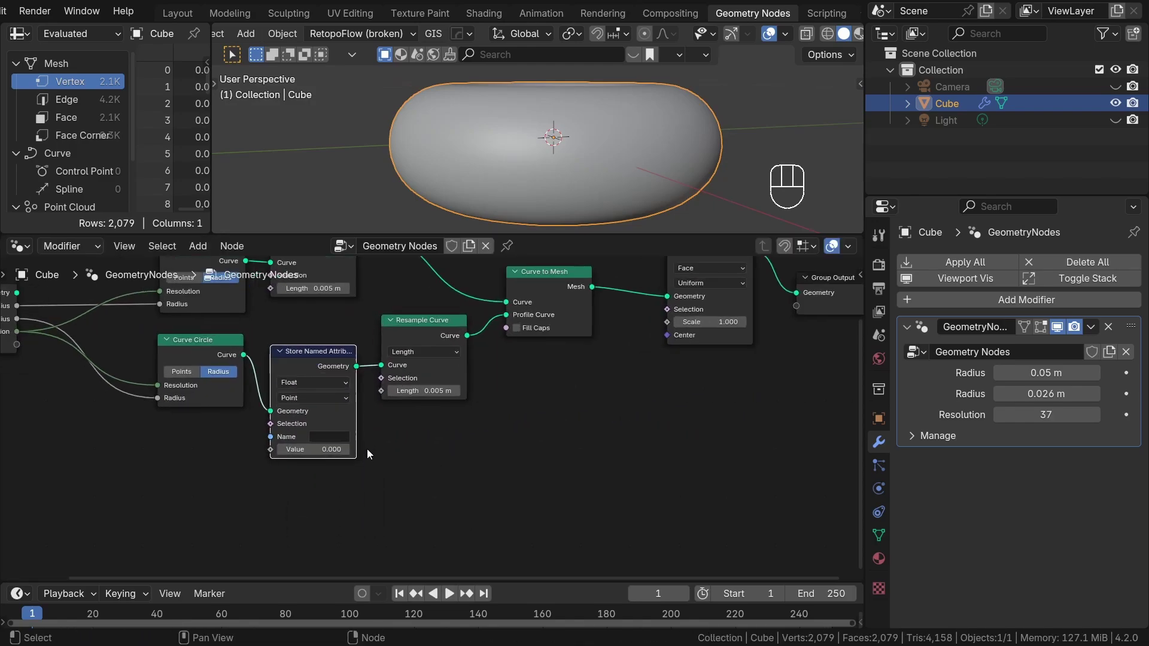
Step: Move the Store Named Attribute node slightly up so it lines up between the lower Curve Circle and Resample Curve
scroll(367, 448, "up", 1)
middle_click_drag(368, 449, 470, 466)
left_click_drag(422, 387, 421, 365)
left_click(491, 440)
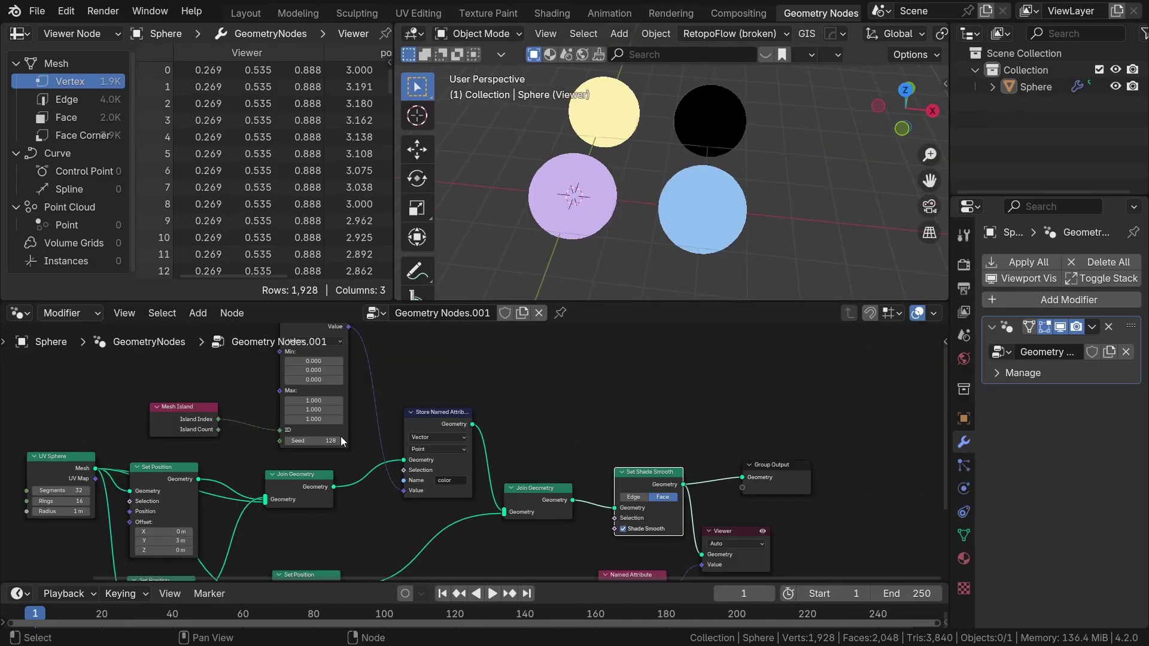
Step: Increase the random value node's seed stepwise to 133 to change the spheres' per-island colors
left_click(342, 441)
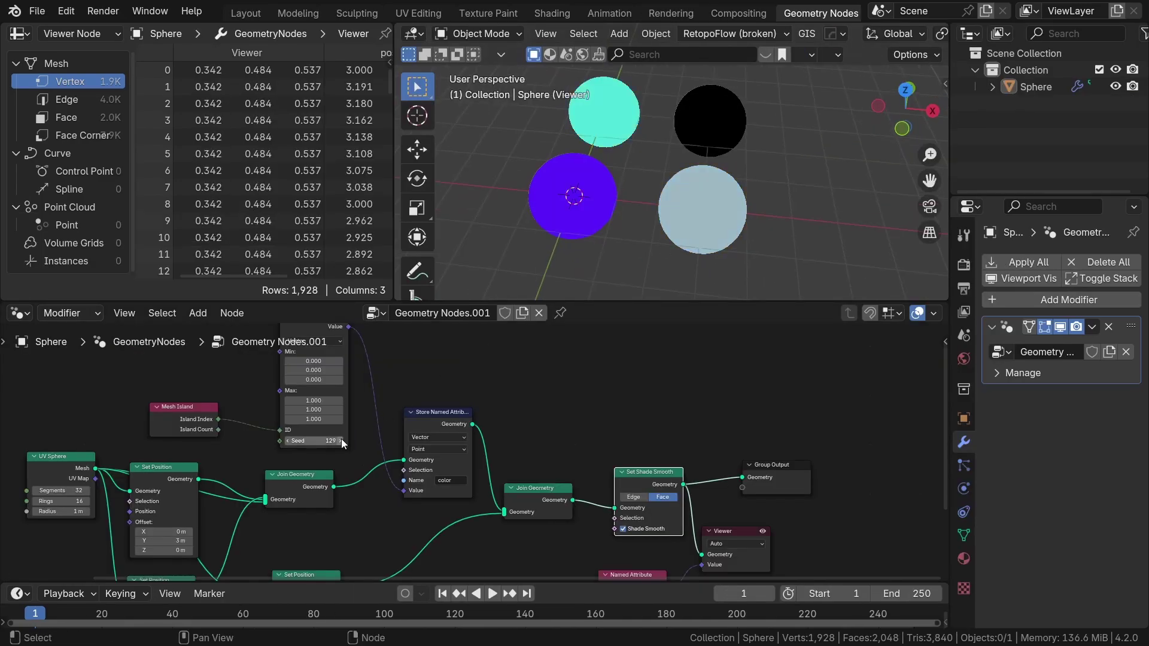
left_click(342, 440)
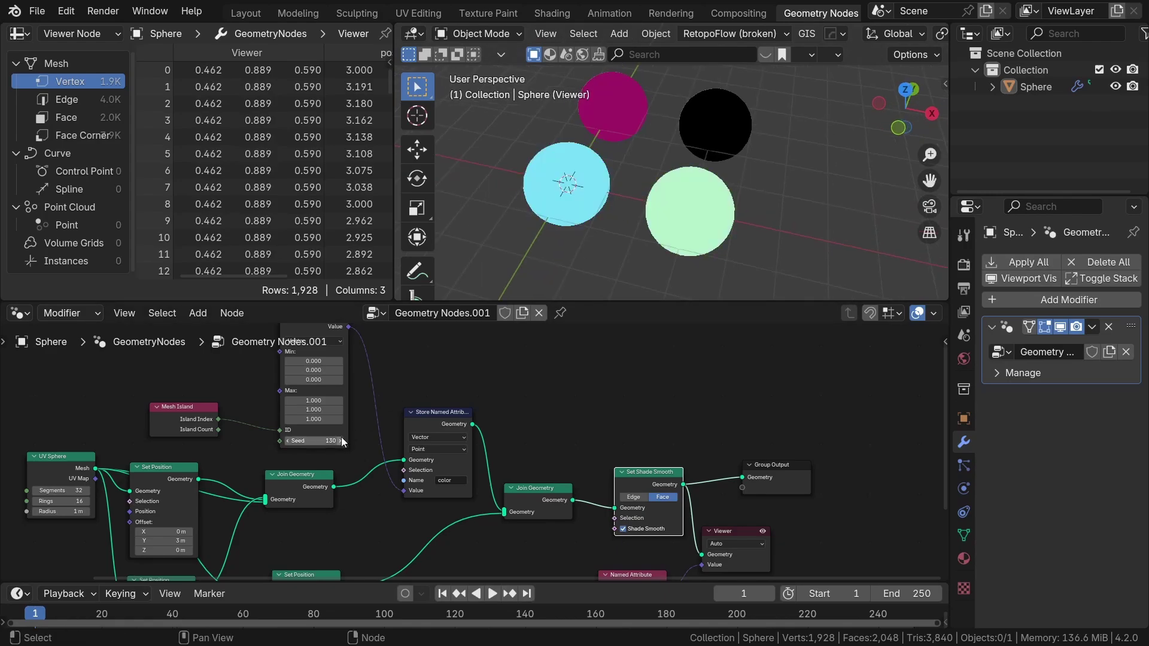
left_click(342, 440)
left_click(342, 441)
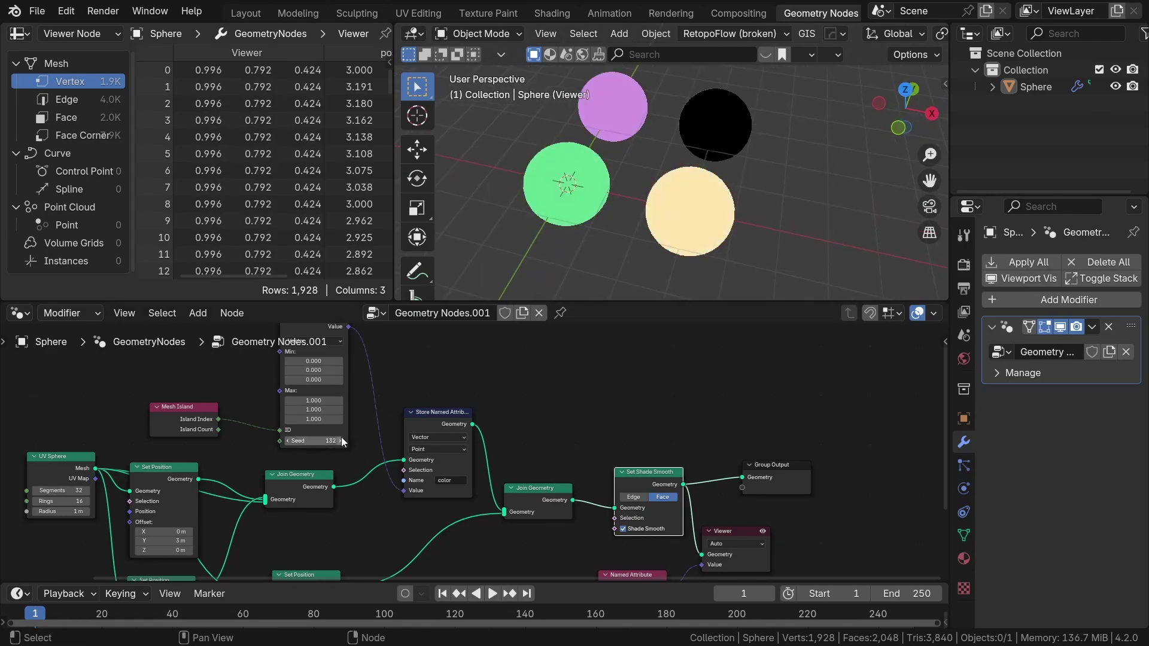
left_click(342, 441)
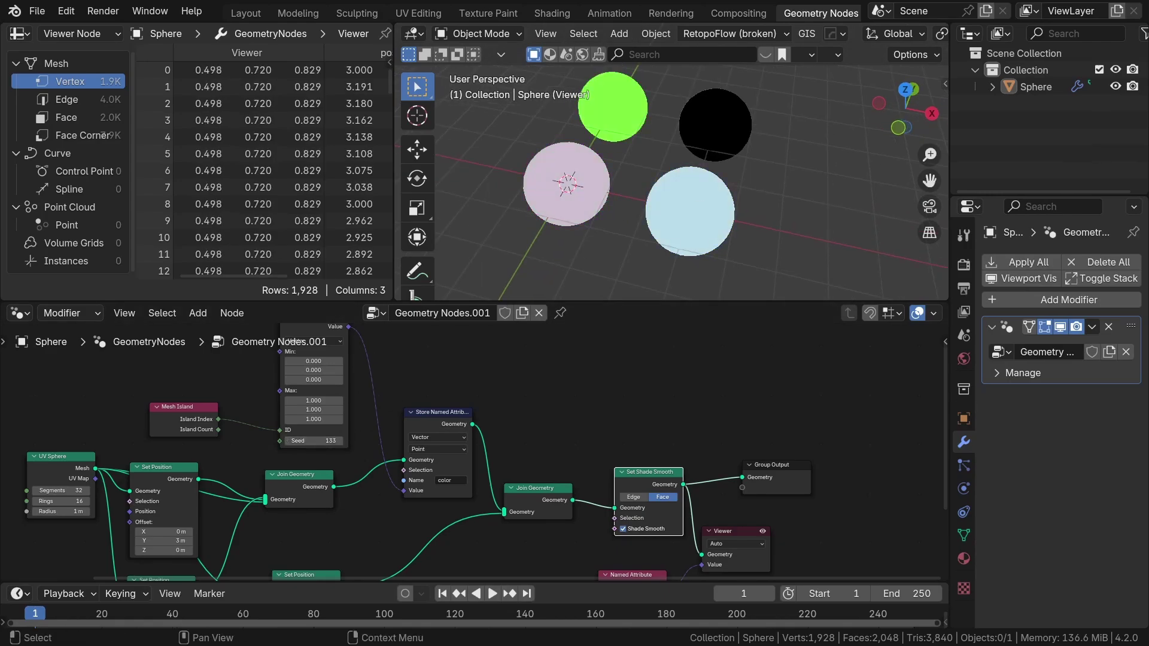
middle_click_drag(762, 179, 683, 137)
scroll(680, 156, "up", 2)
middle_click_drag(576, 469, 684, 393)
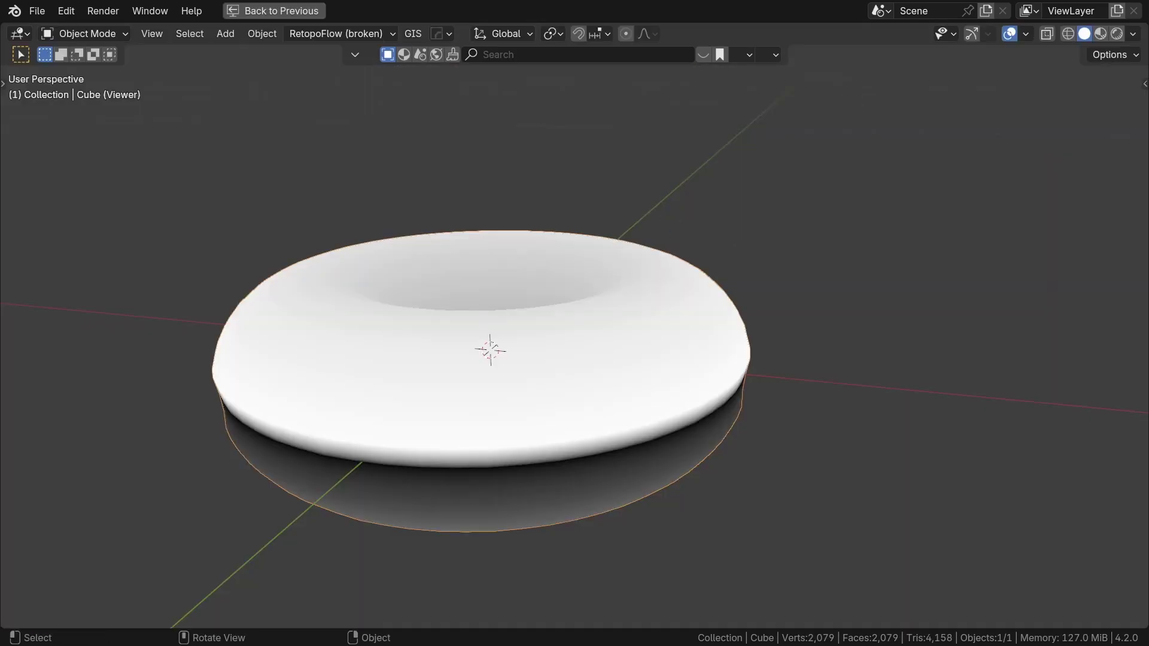
middle_click_drag(658, 373, 404, 415)
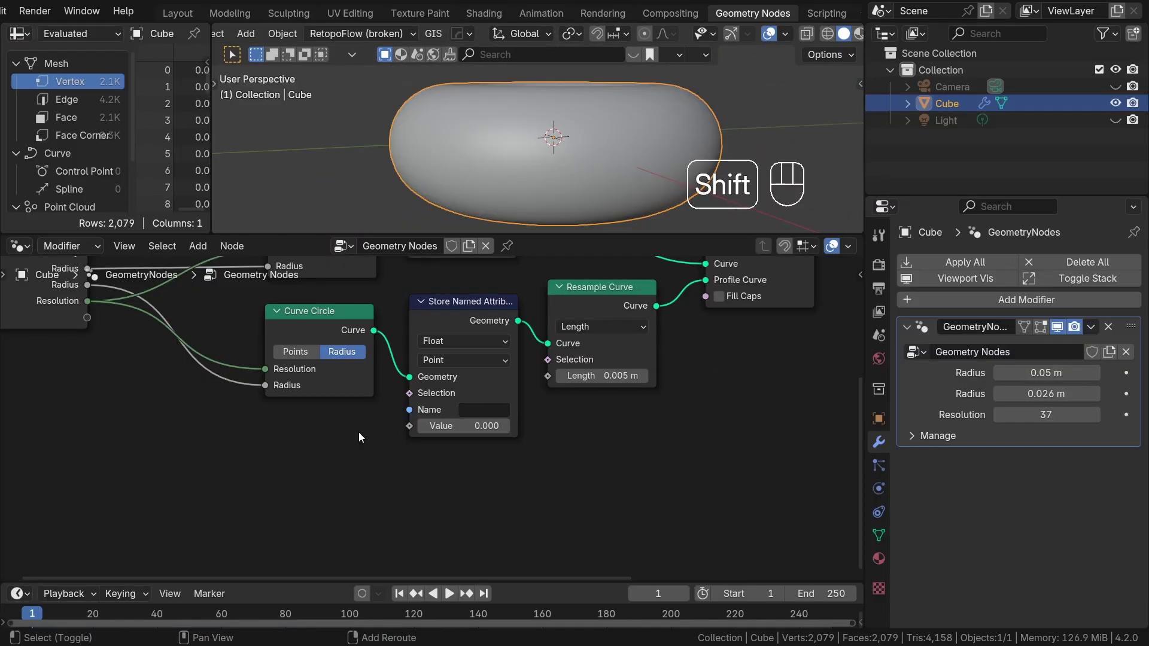
Step: Add a Spline Parameter node below the lower Curve Circle in the torus node tree
key("shift+a")
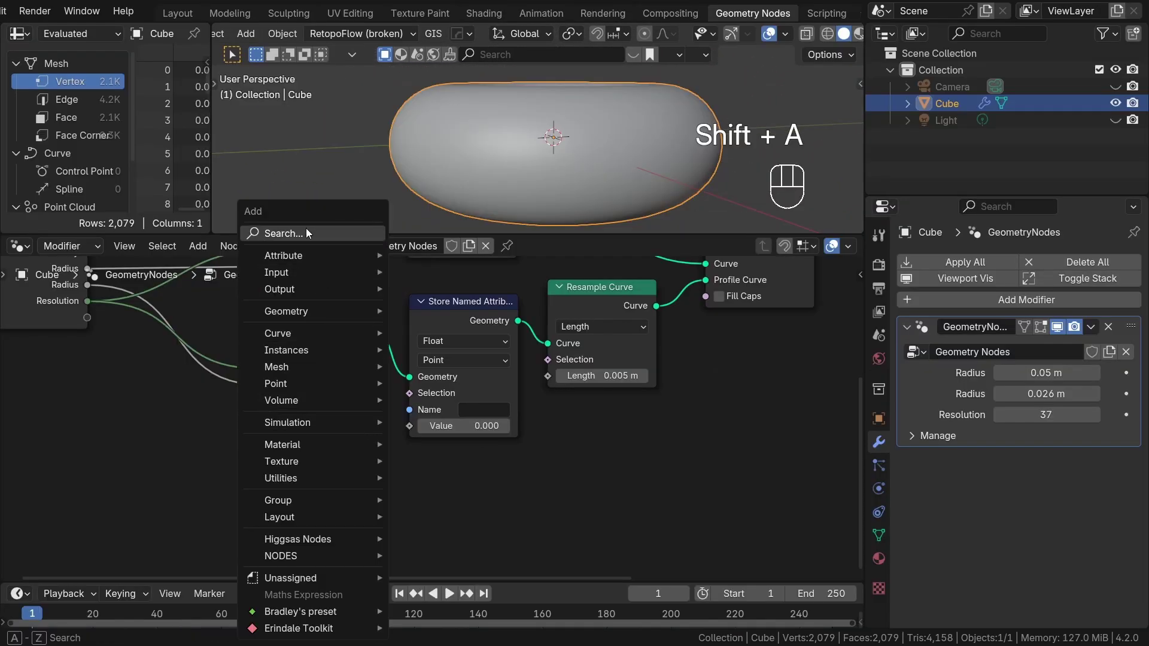
type("spli")
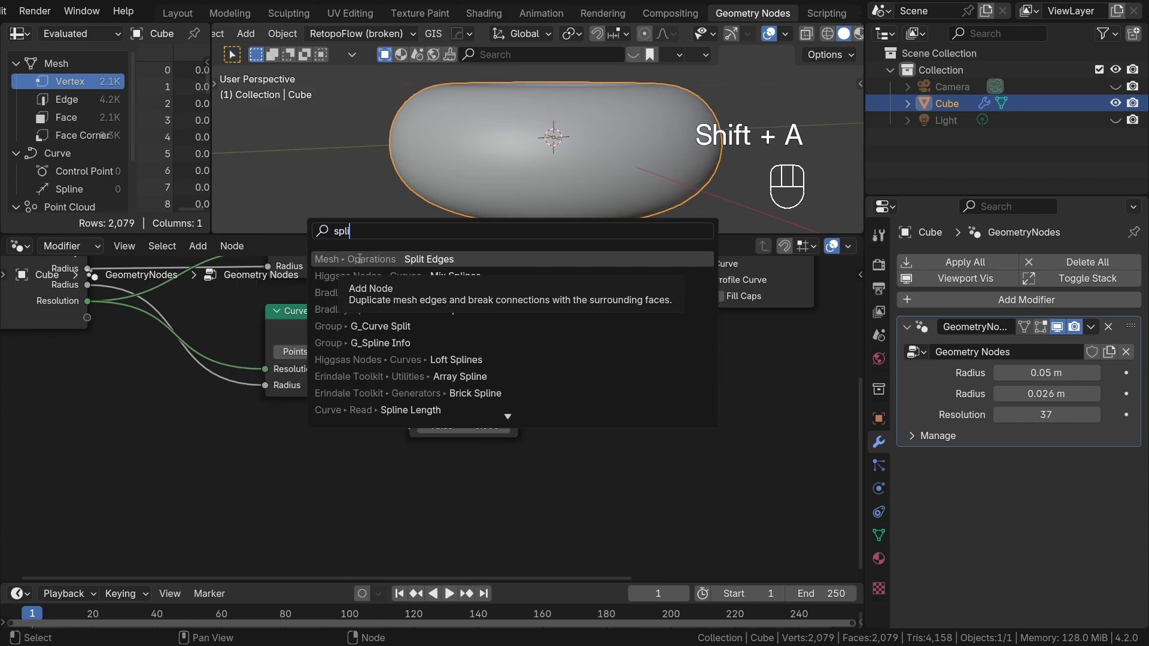
type("ne para")
key("Return")
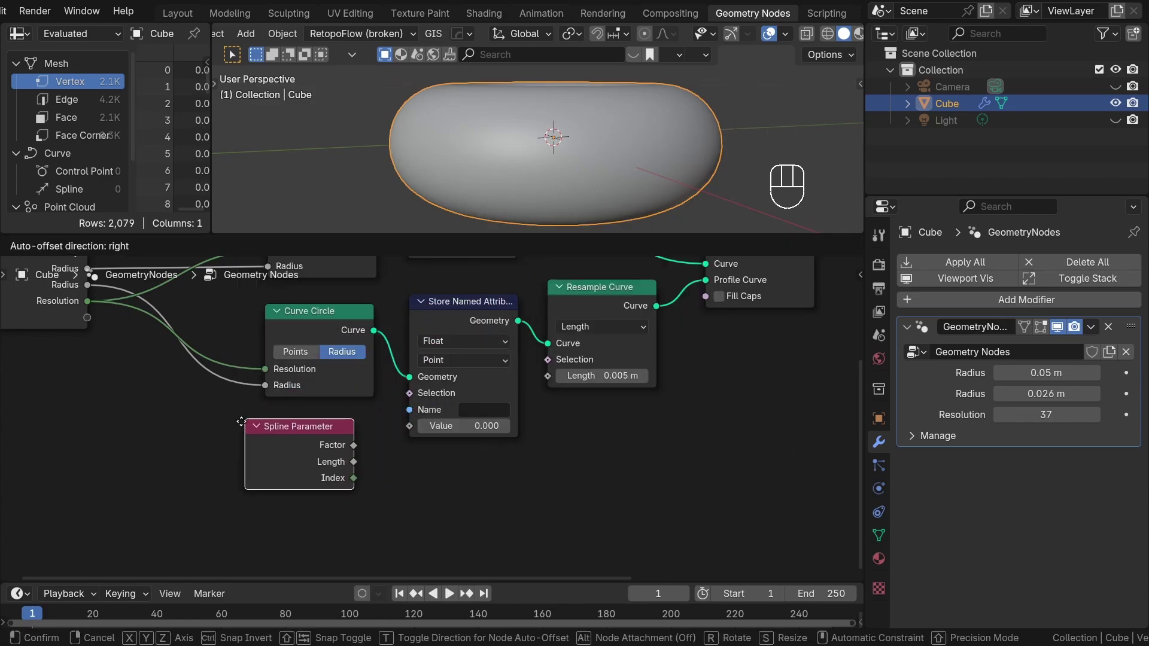
left_click(226, 432)
Step: Compare the lower Curve Circle and Curve to Mesh results by routing each to the Group Output, ending on the Curve Circle
left_click(336, 319, "alt+shift")
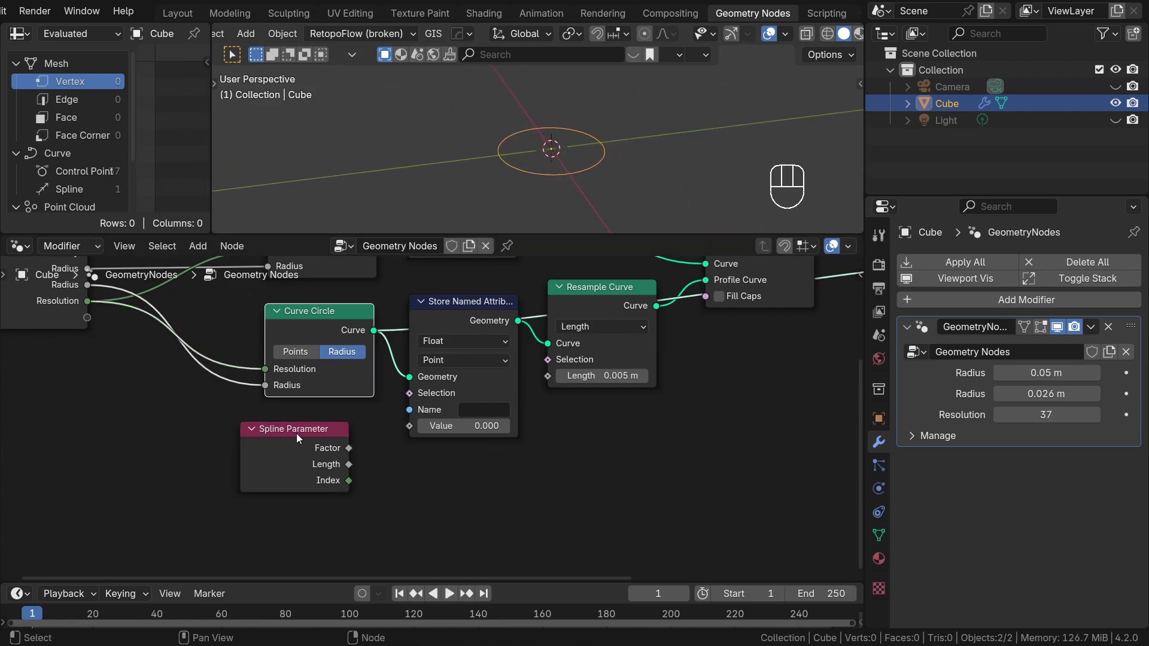
left_click(312, 451)
middle_click_drag(557, 354, 381, 450)
left_click(599, 332, "alt+shift")
middle_click_drag(247, 455, 390, 418)
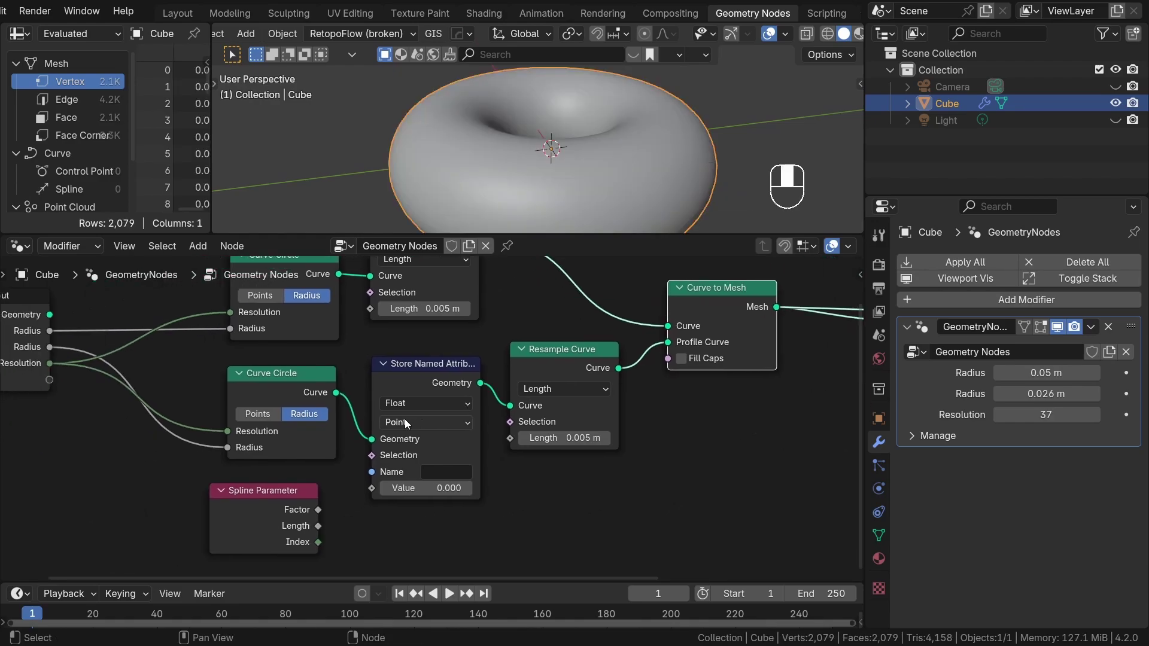
left_click(322, 400, "alt+shift")
middle_click_drag(383, 471, 392, 444)
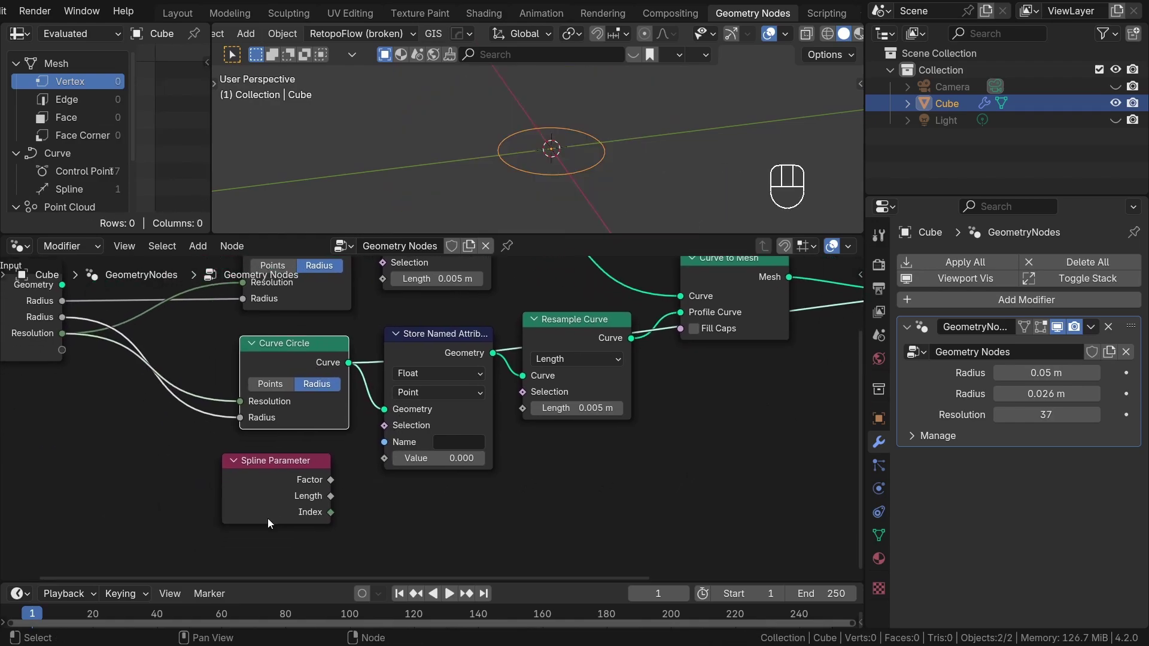
Step: Inspect the Spline Parameter node's outputs up close and move the node slightly up toward the Curve Circle
scroll(258, 519, "up", 3)
middle_click_drag(272, 509, 362, 492)
left_click(351, 479)
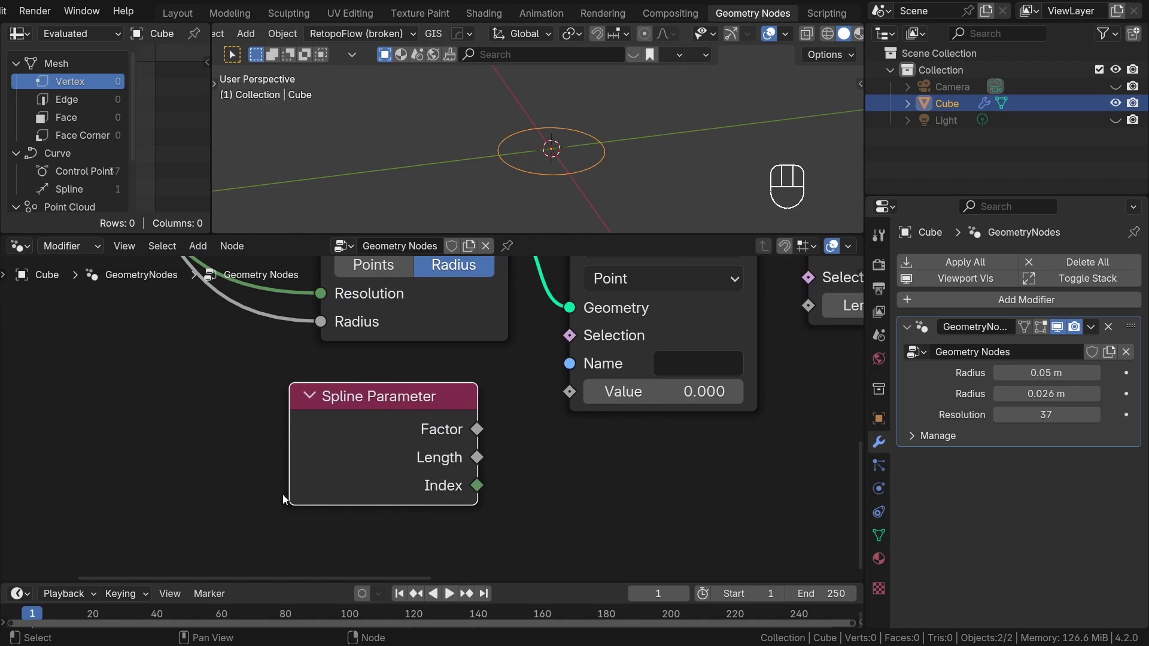
scroll(282, 487, "down", 1)
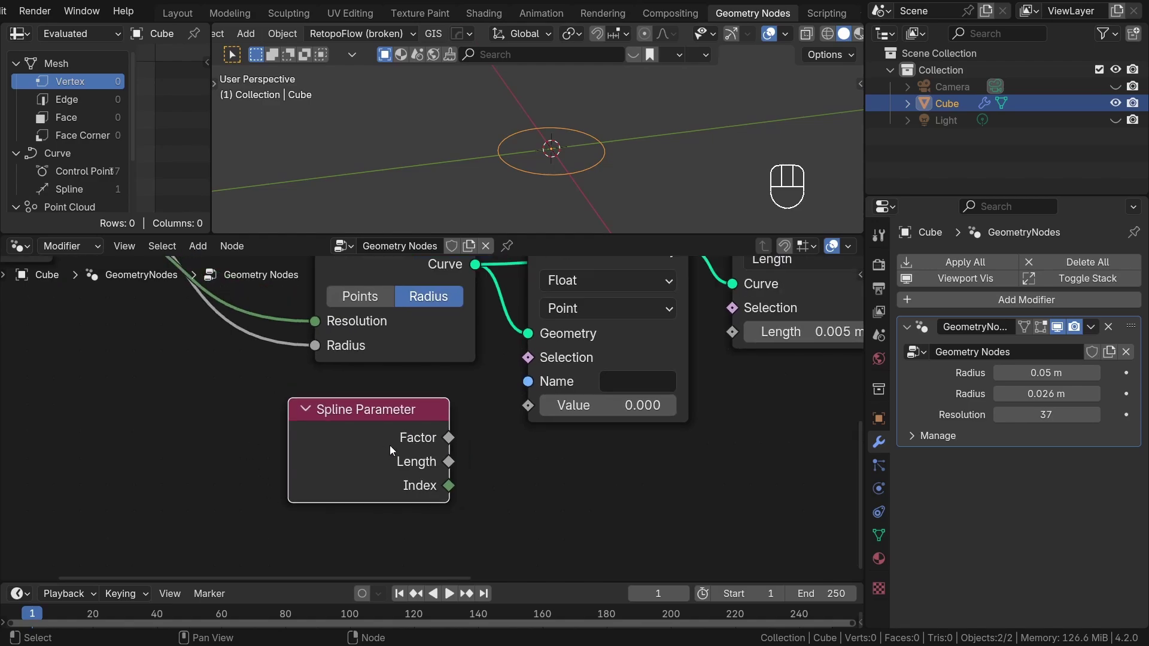
middle_click_drag(458, 491, 423, 500)
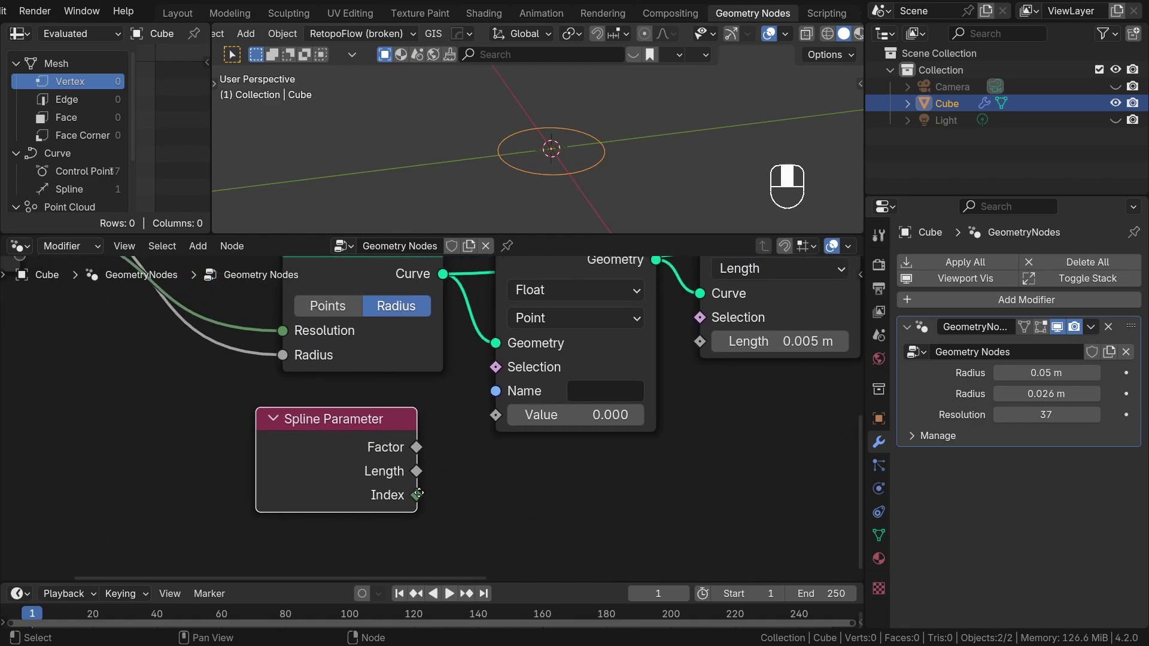
left_click_drag(346, 469, 352, 456)
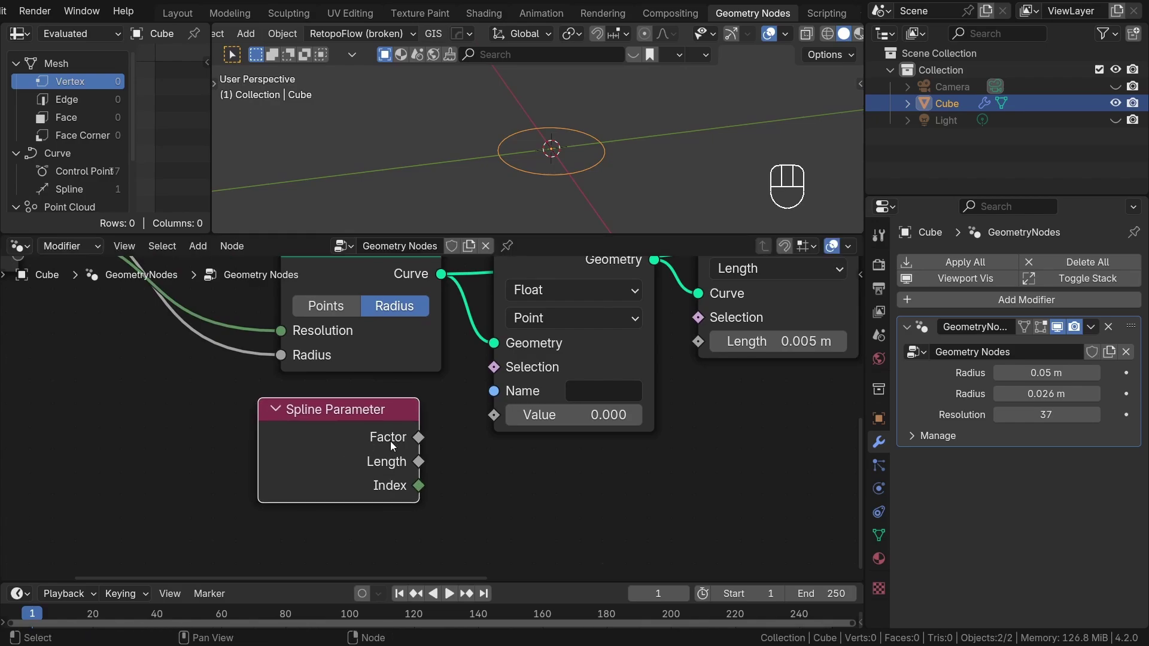
Step: Preview the Spline Parameter's Factor on the lower Curve Circle with a Viewer node and inspect the gradient from the top view
left_click(375, 435, "ctrl+shift")
scroll(378, 431, "down", 2)
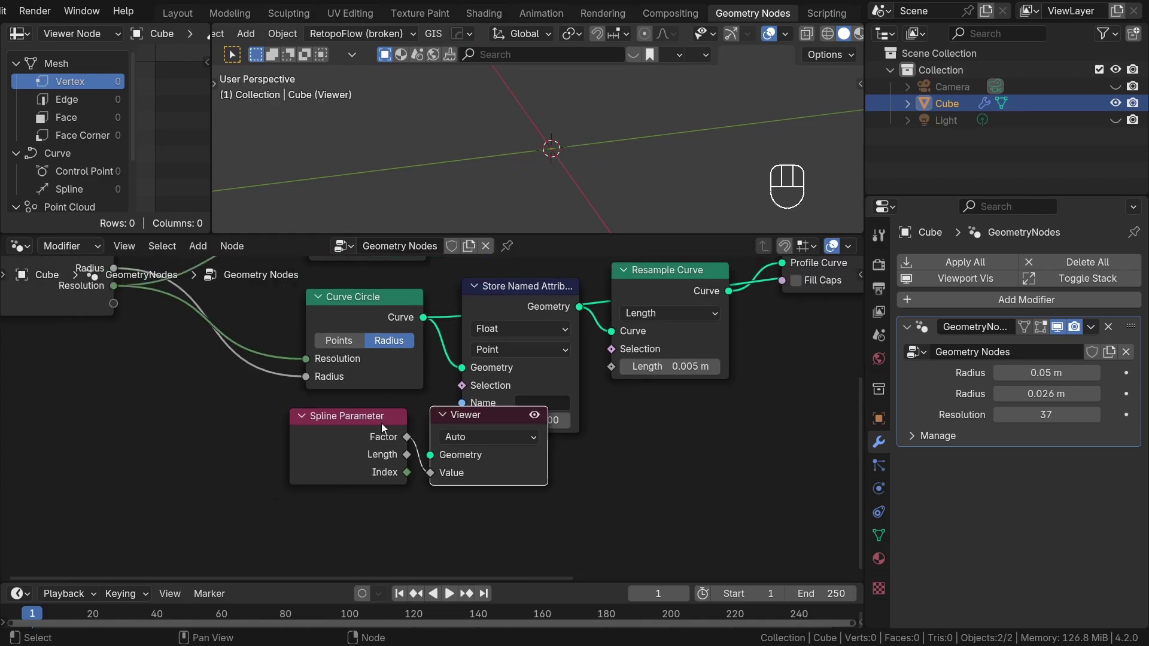
left_click(389, 314, "ctrl+shift")
middle_click_drag(584, 113, 572, 182)
scroll(572, 162, "up", 4)
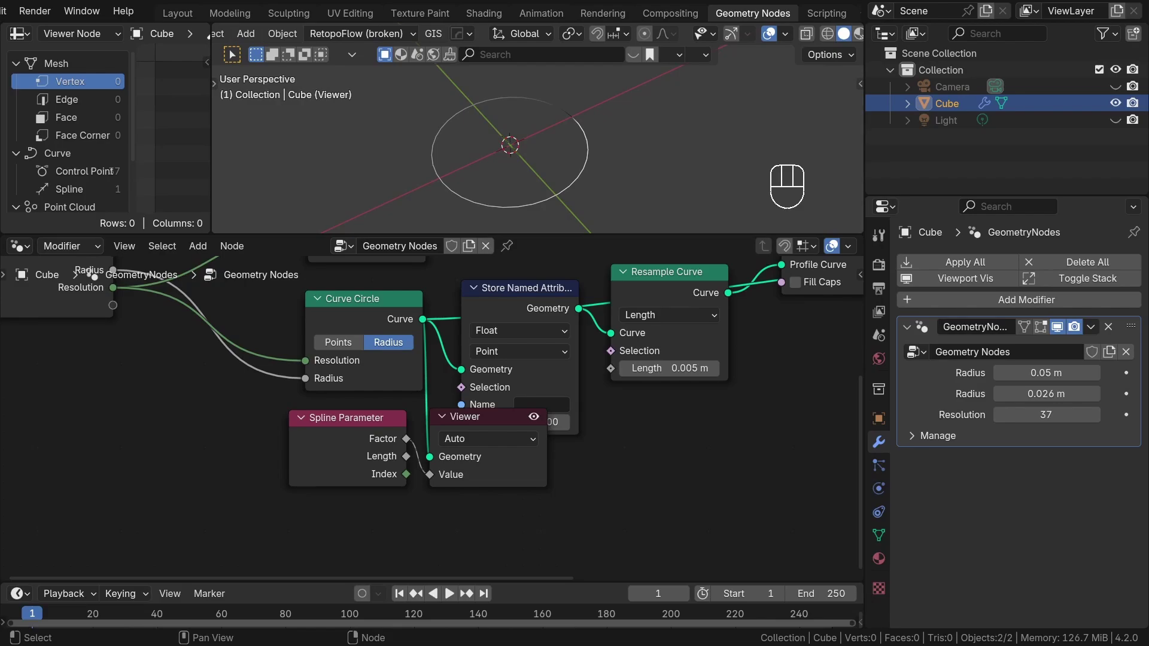
middle_click_drag(681, 385, 676, 394)
middle_click_drag(688, 180, 694, 168)
key("KP_7")
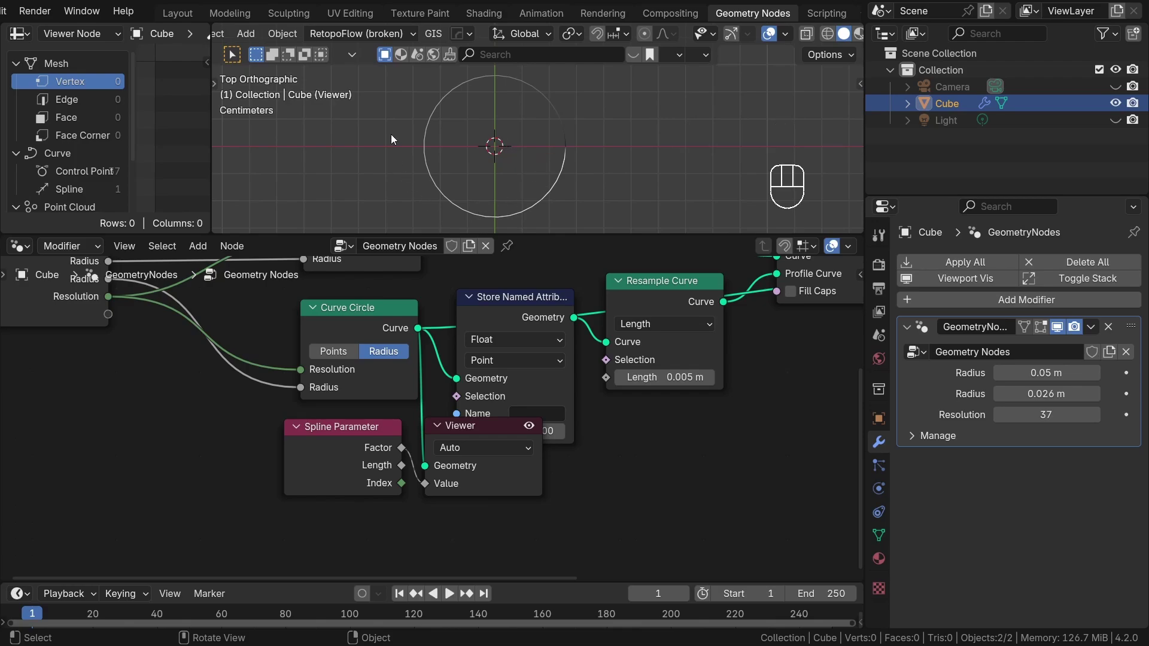
Step: Toggle the Viewer Node color overlay and the viewport overlays off and on to compare the circle's display
left_click(784, 34)
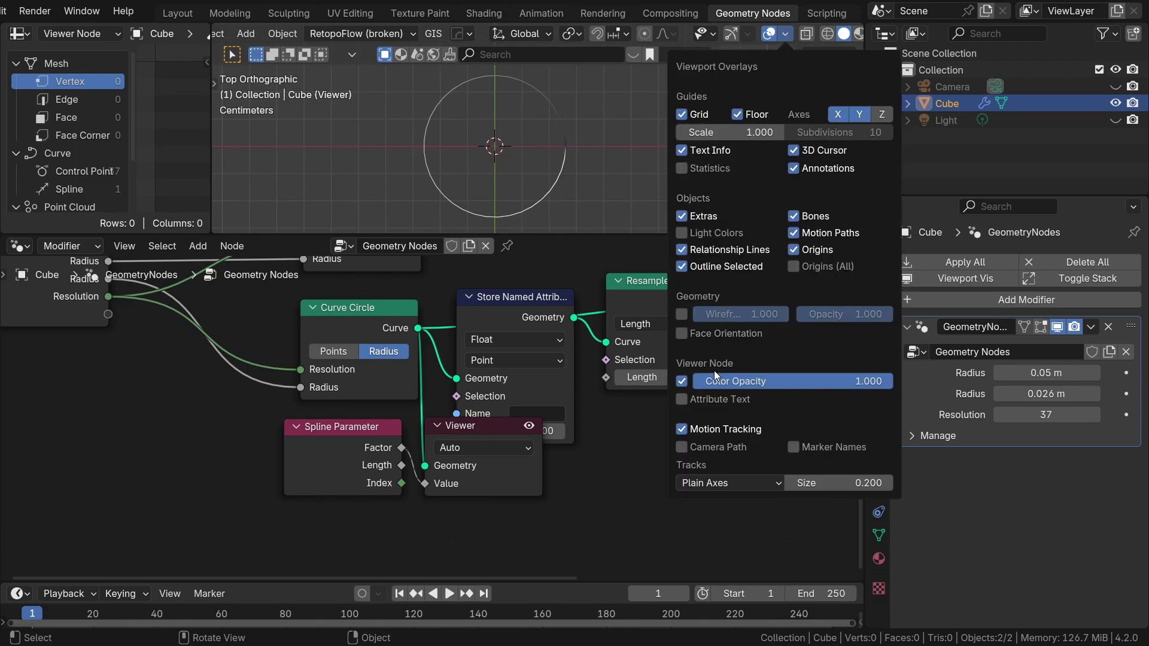
left_click(683, 382)
left_click(685, 383)
left_click(765, 33)
left_click(766, 34)
scroll(564, 148, "up", 6)
scroll(576, 159, "down", 4)
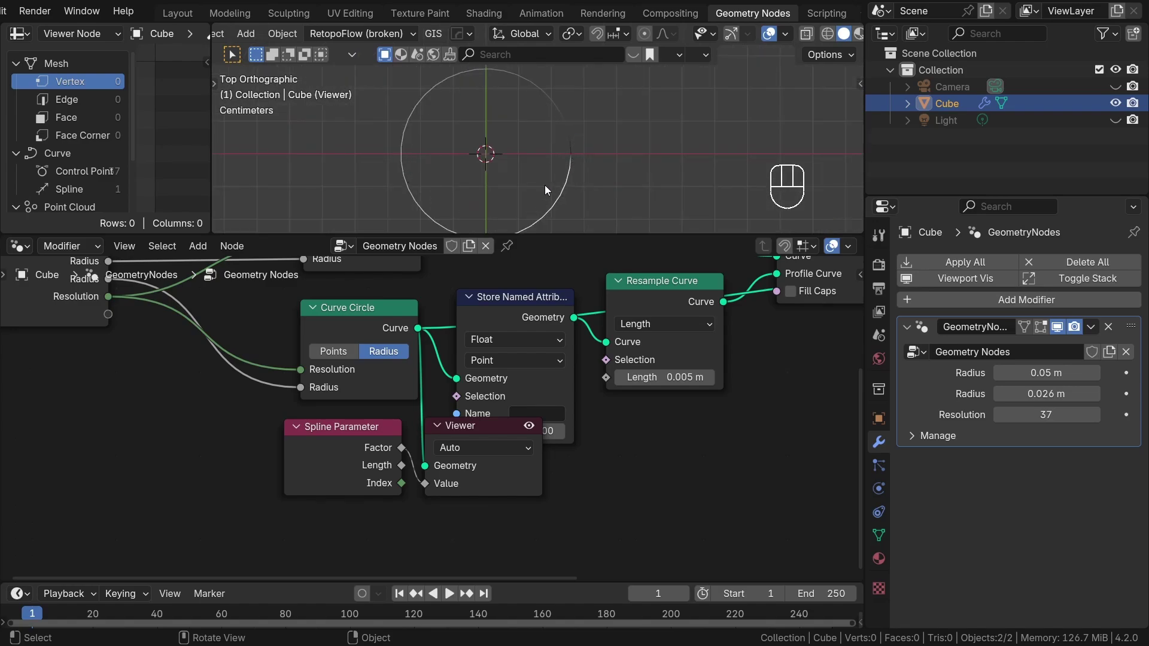
Step: Connect the Spline Parameter's Factor to the Store Named Attribute's Value and delete the Viewer node
left_click_drag(504, 473, 523, 530)
left_click(599, 498)
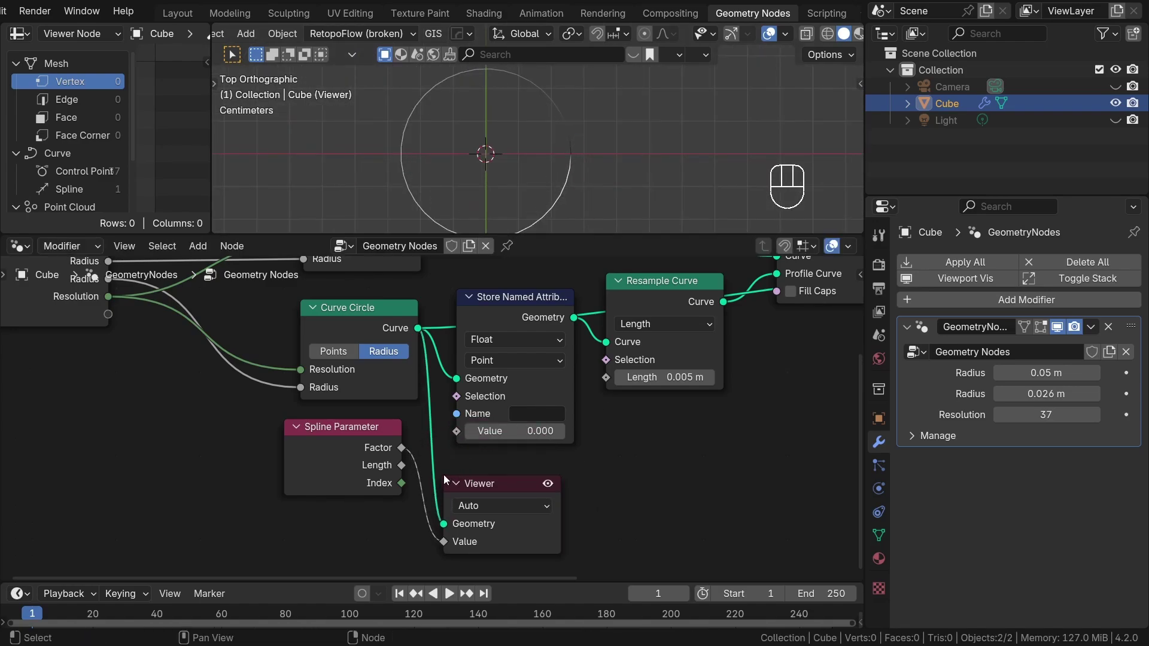
left_click_drag(404, 449, 447, 436)
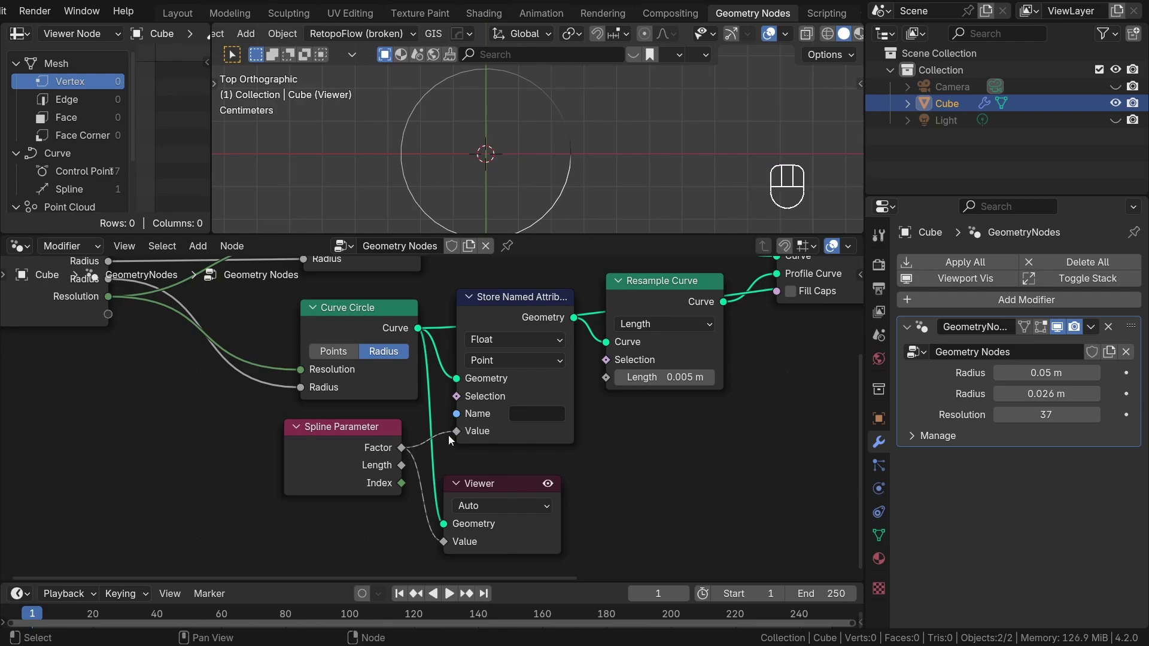
left_click(482, 487)
key("x")
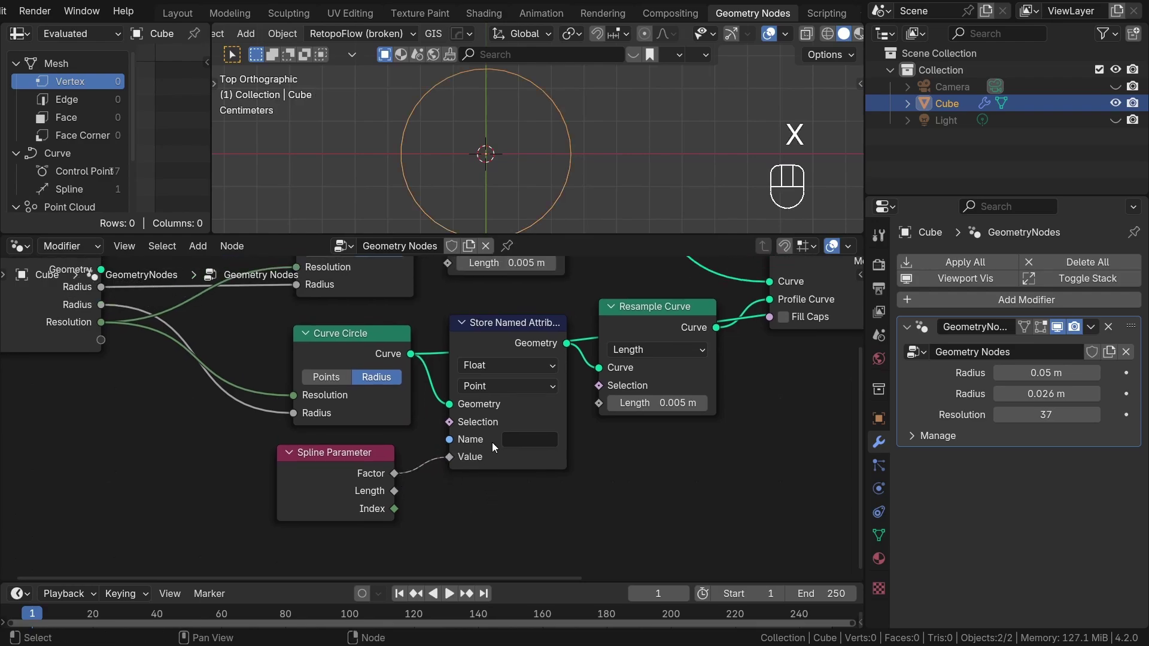
Step: Check the Store Named Attribute's Float type and Point domain, and name the attribute splineFactor
scroll(473, 371, "up", 2)
left_click(480, 398)
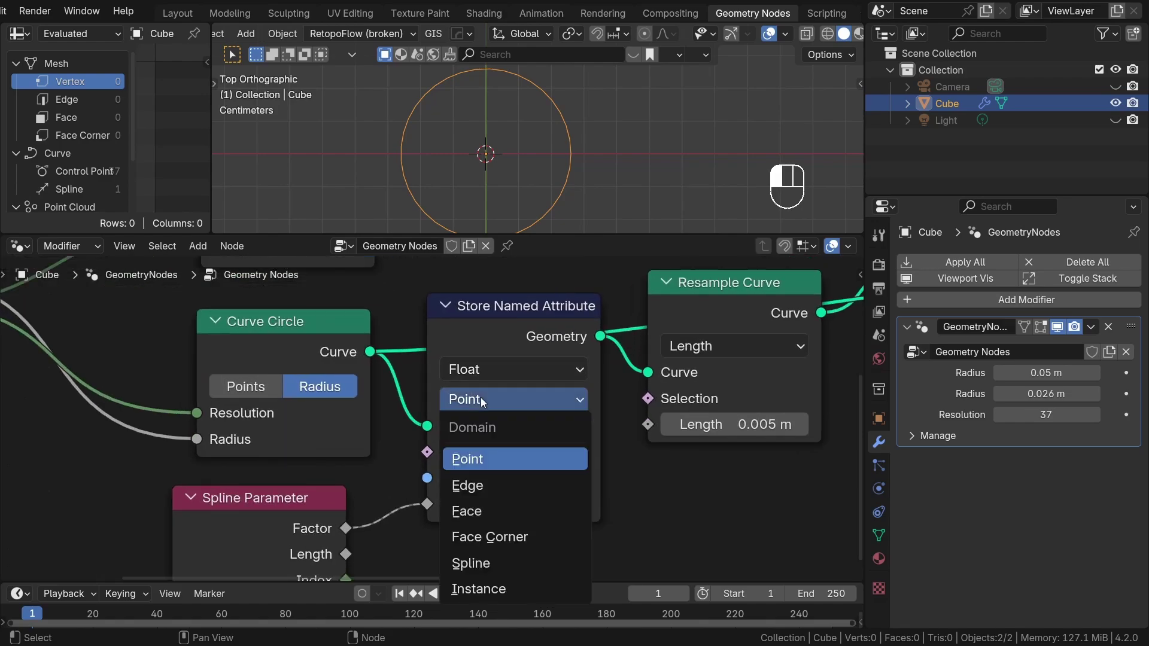
left_click(482, 369)
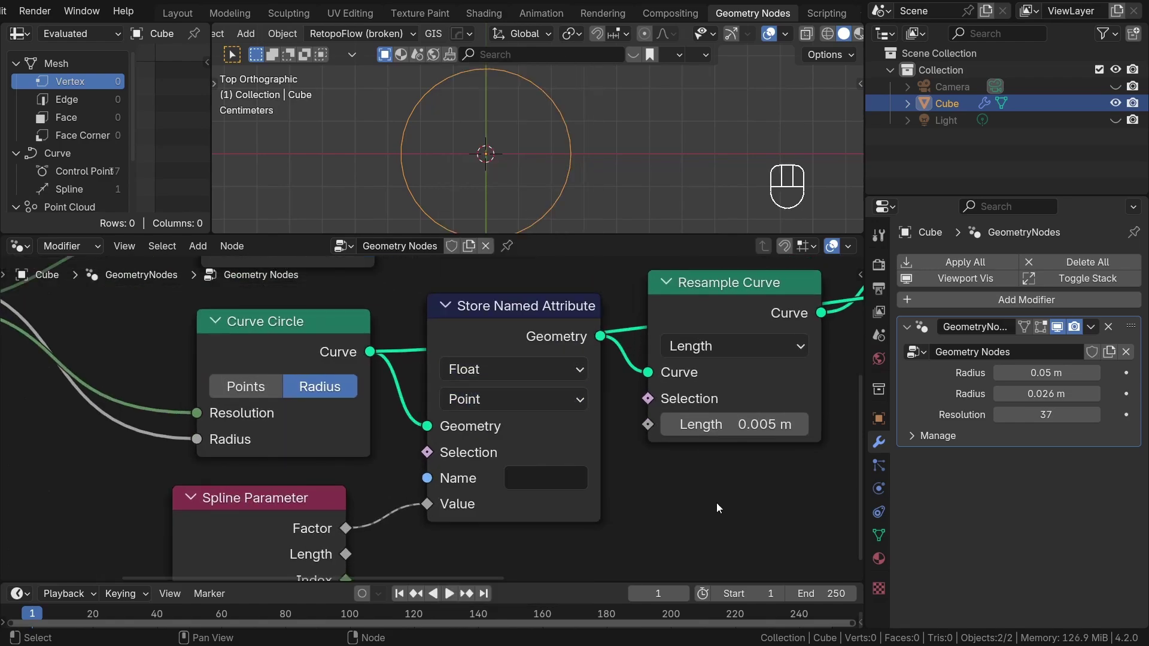
middle_click_drag(624, 488, 563, 422)
left_click(497, 419)
type("spline")
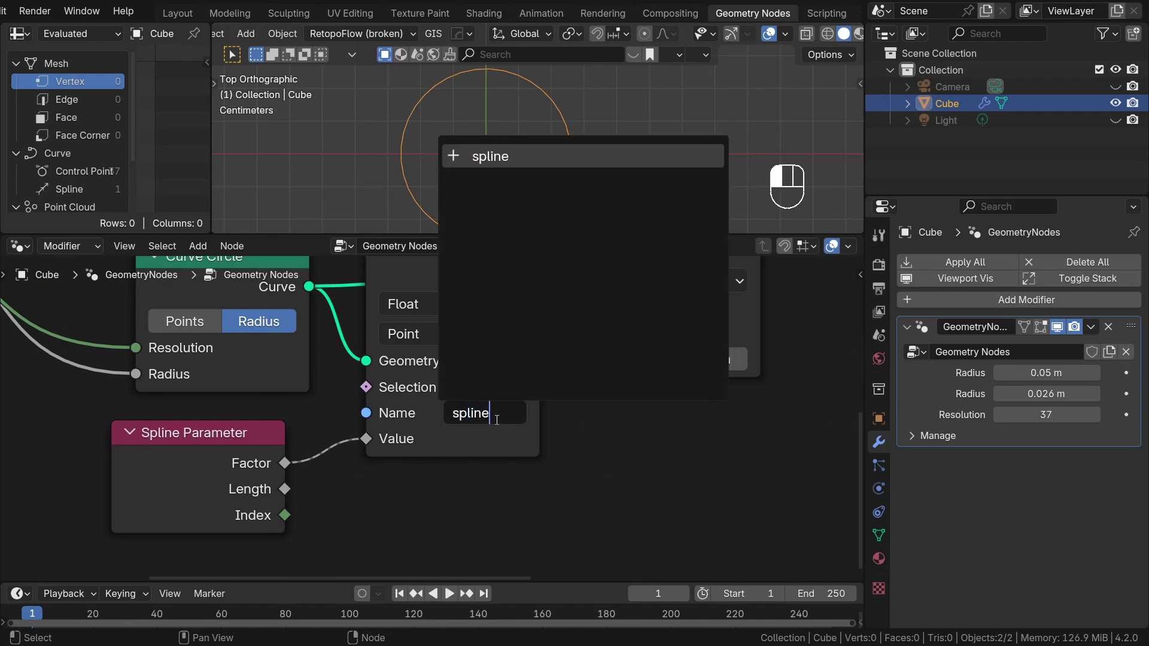
type("Factor")
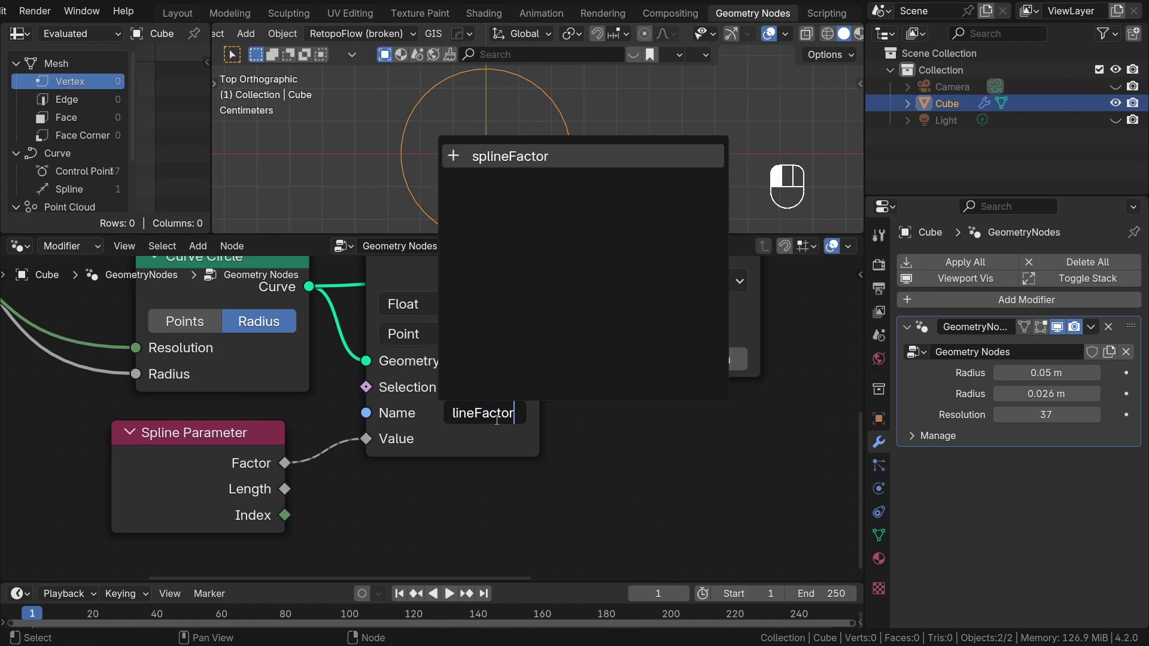
key("Return")
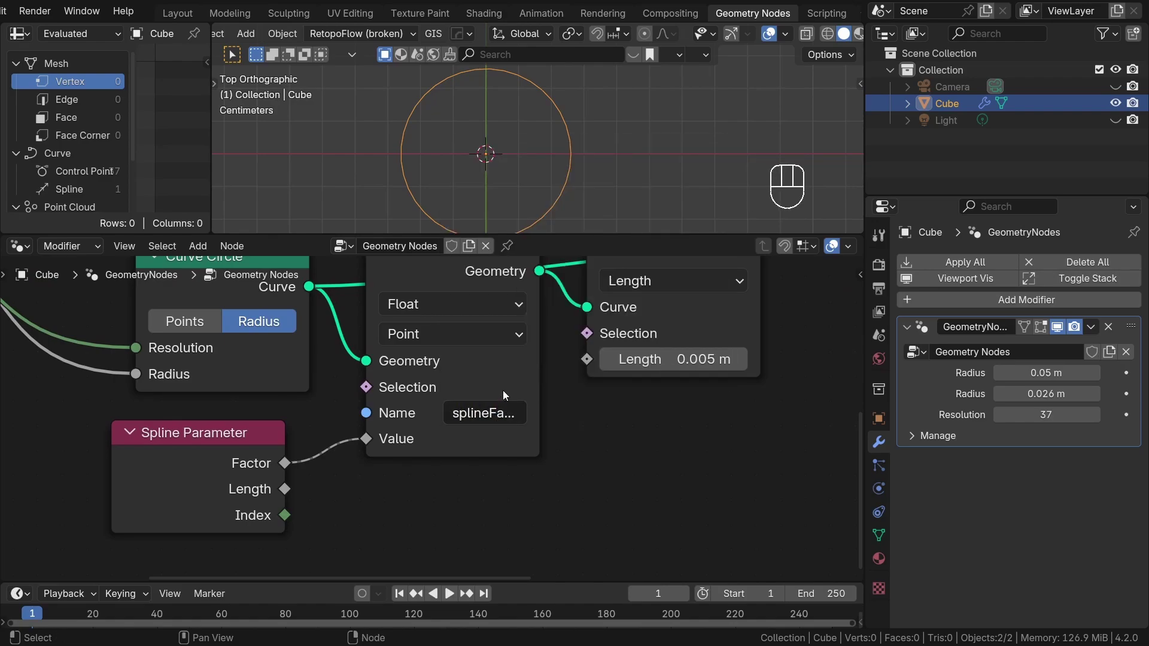
Step: Route the Scale Elements geometry back to the Group Output to show the full torus
scroll(543, 459, "down", 5)
middle_click_drag(502, 476, 367, 509)
scroll(423, 479, "down", 6)
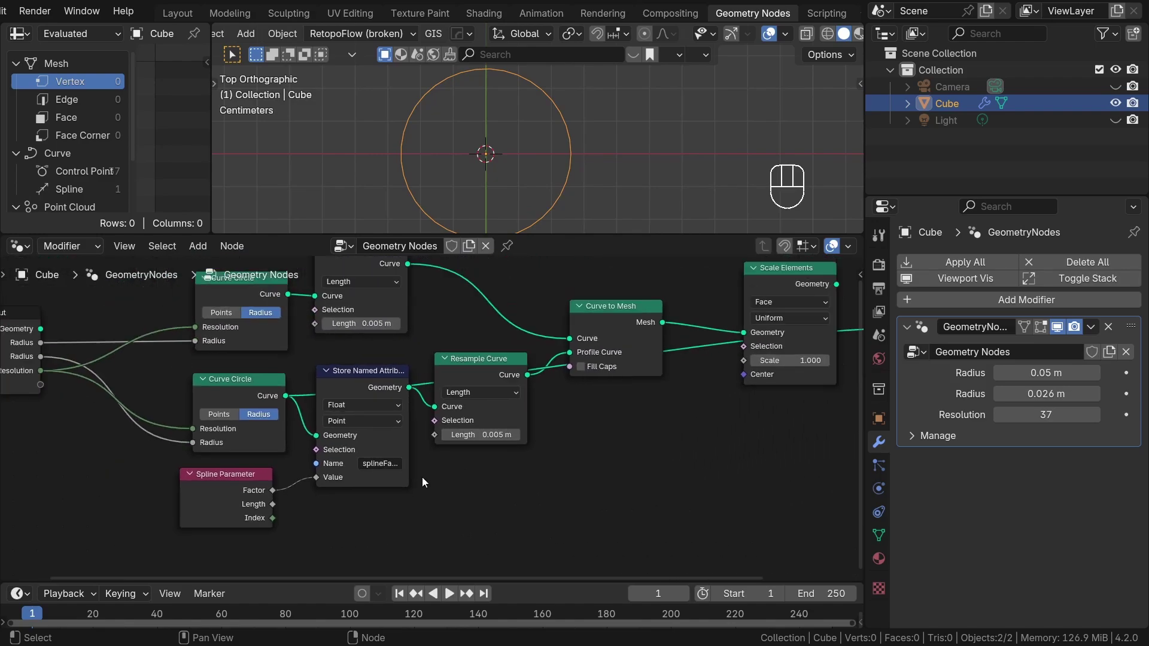
middle_click_drag(546, 431, 375, 440)
left_click(556, 333, "alt+shift")
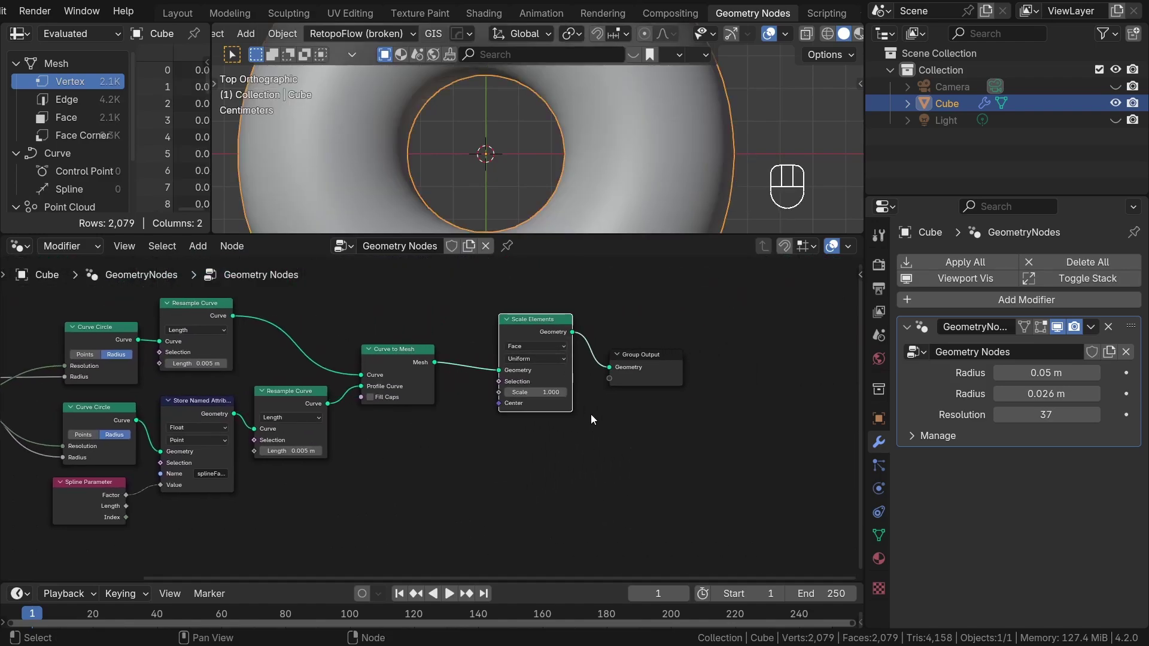
scroll(574, 153, "down", 4)
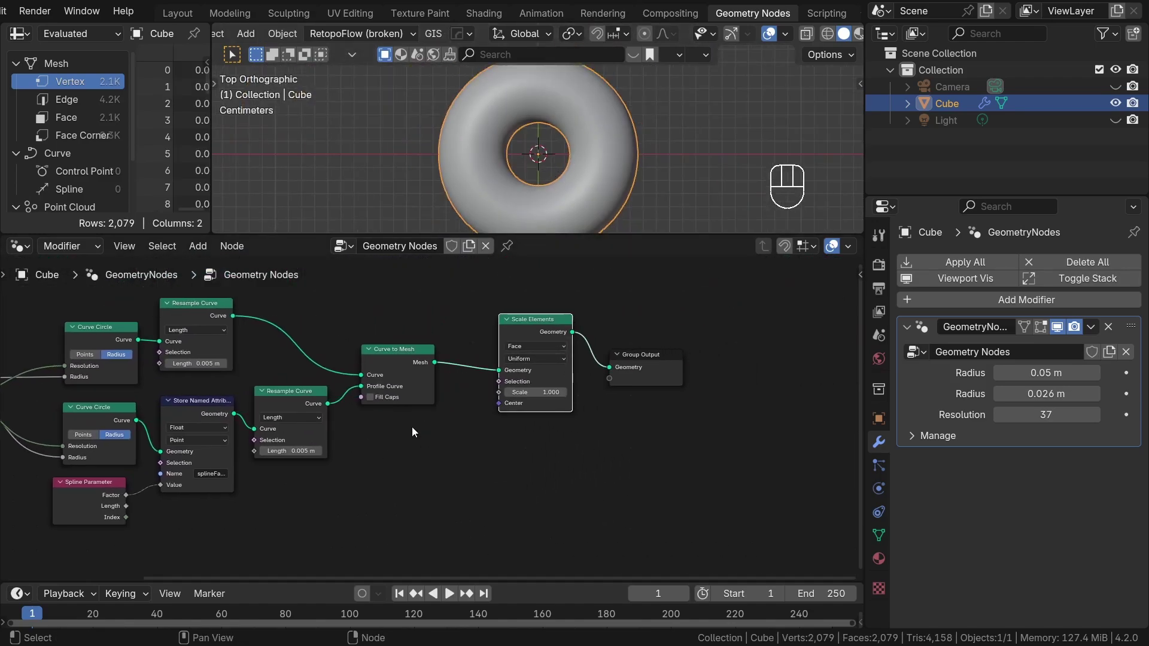
Step: Add a Named Attribute node and place it below the Curve to Mesh node
scroll(448, 443, "up", 2)
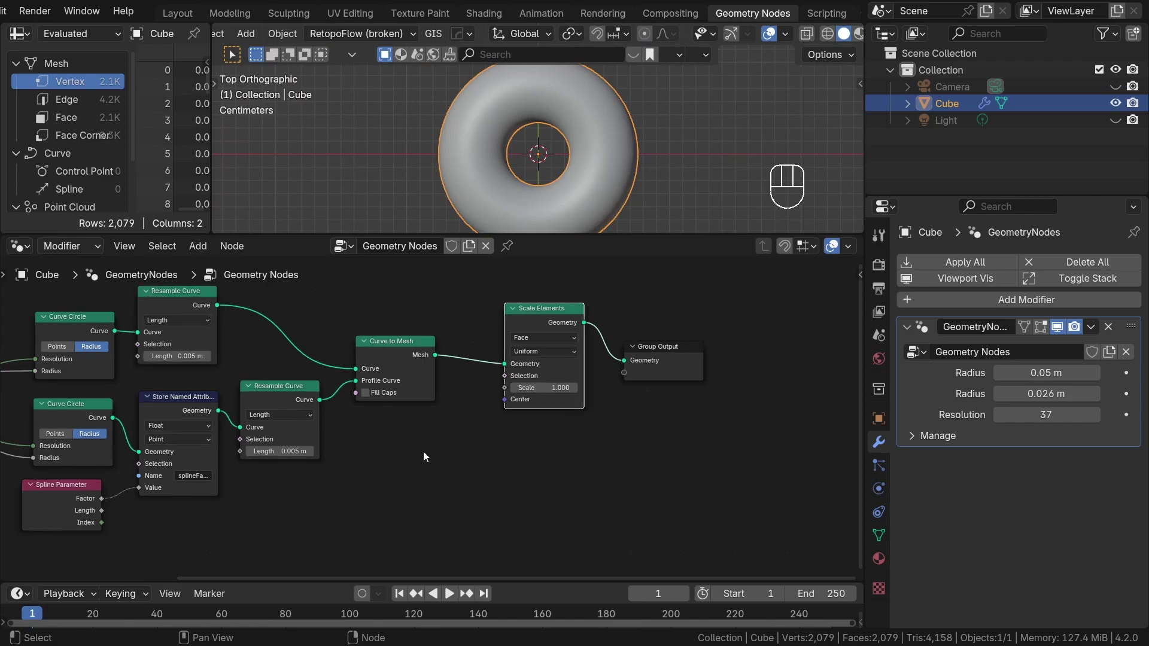
key("shift+a")
left_click(372, 232)
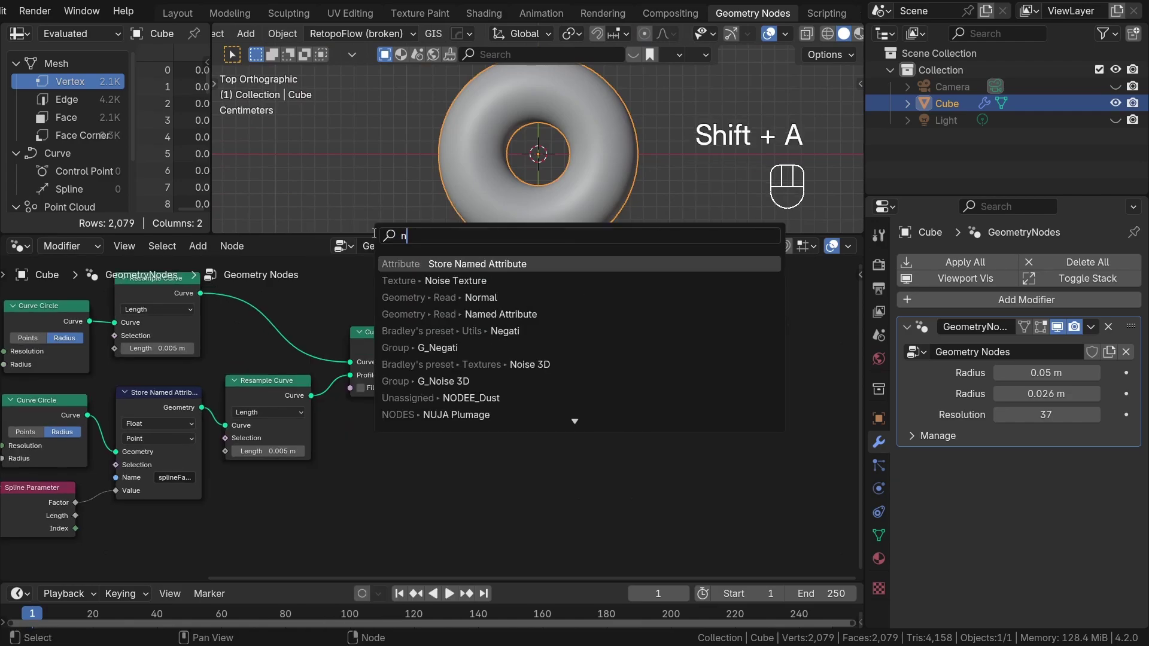
type("named")
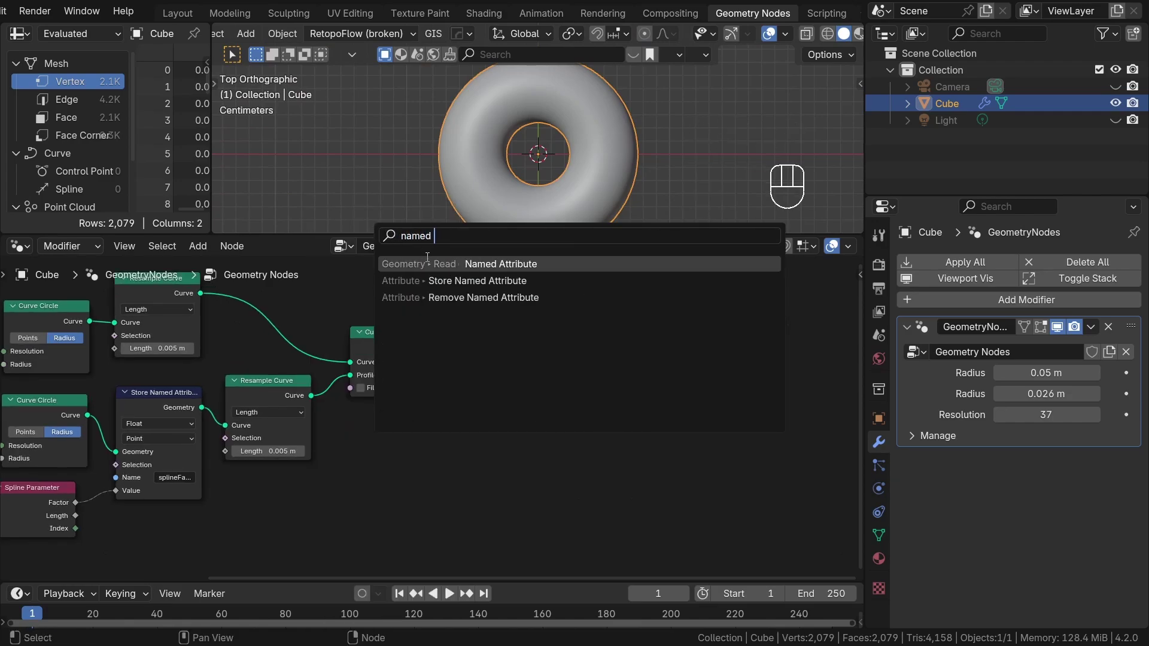
key("Return")
left_click(537, 435)
scroll(536, 430, "up", 1)
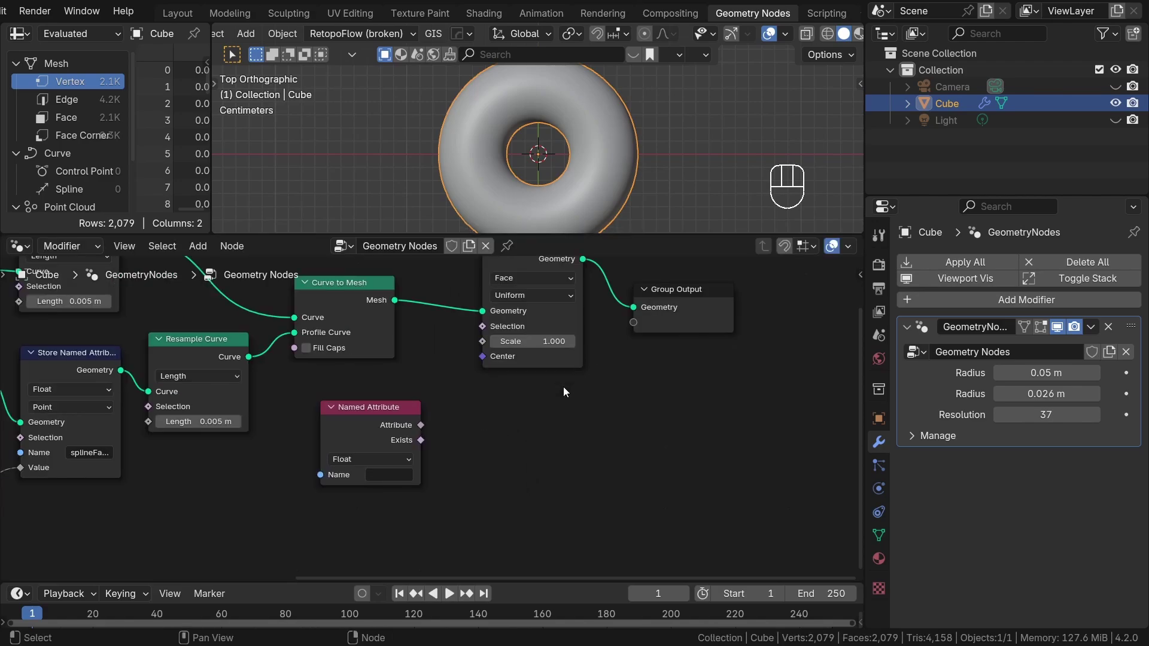
Step: Search the node list for Named Attribute and check its option for adding it to Quick Favorites
key("shift+a")
left_click(534, 238)
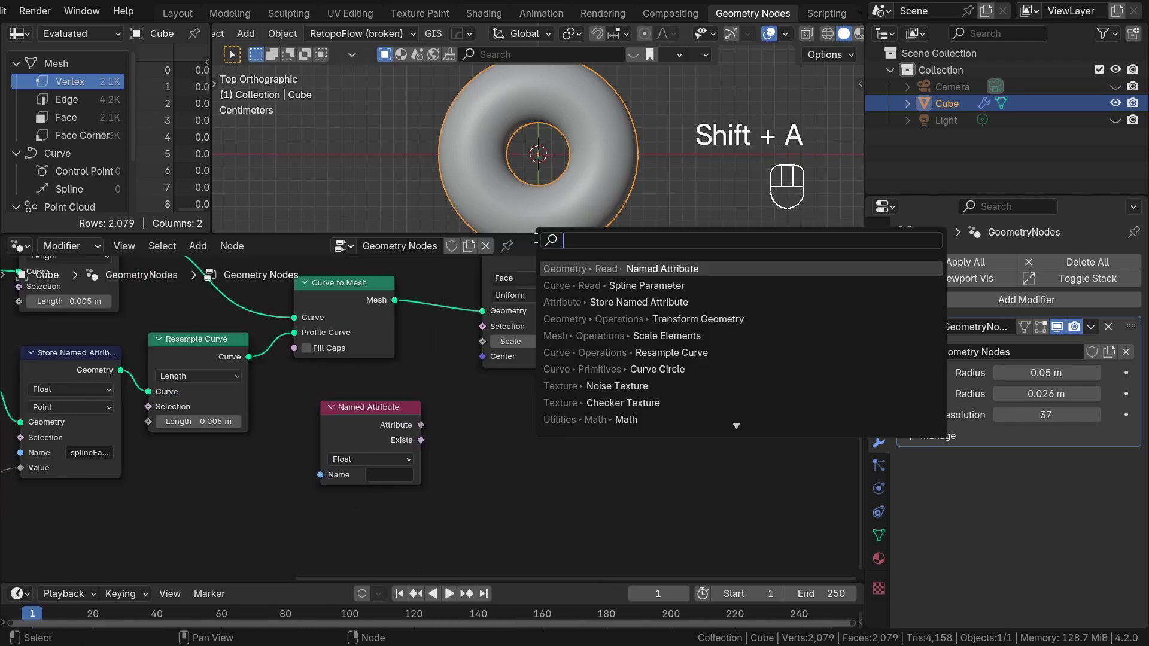
type("na")
right_click(589, 269)
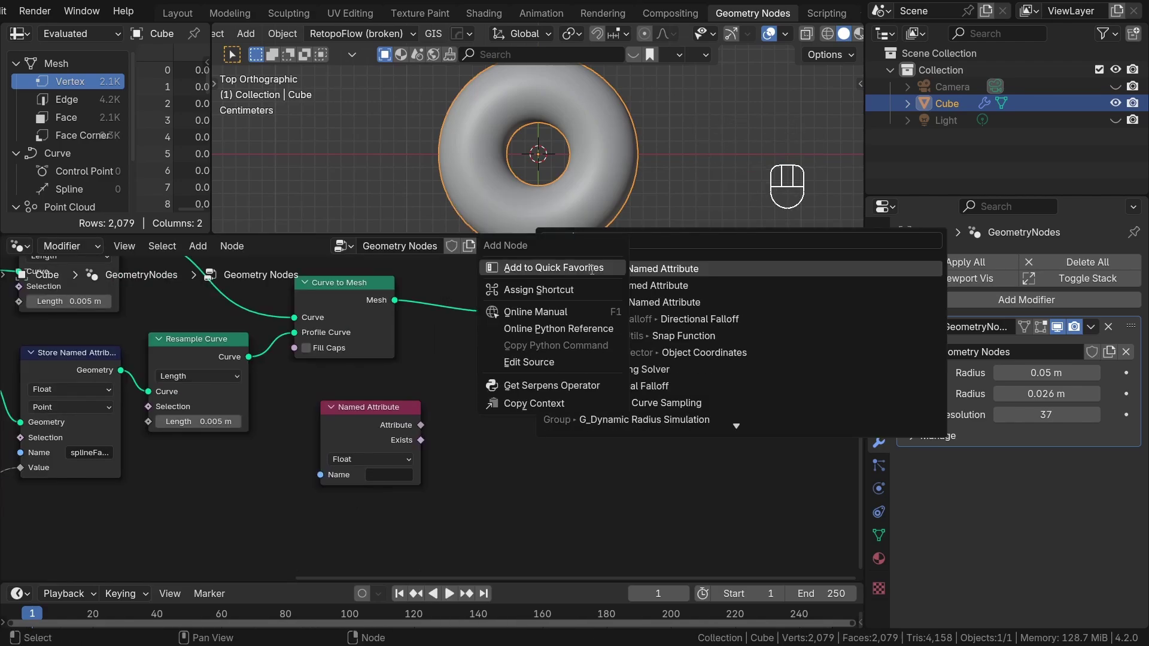
key("Escape")
key("Escape")
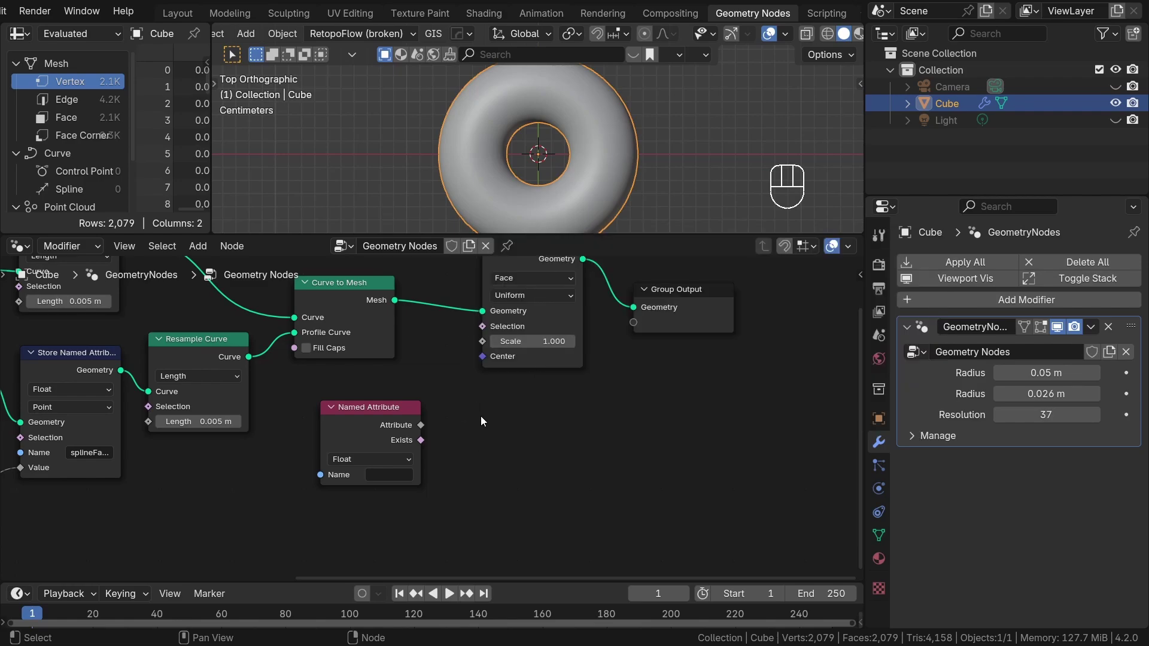
Step: Replace the first Named Attribute node with a new one added from Quick Favorites
key("q")
mouse_move(503, 417)
left_click(573, 433)
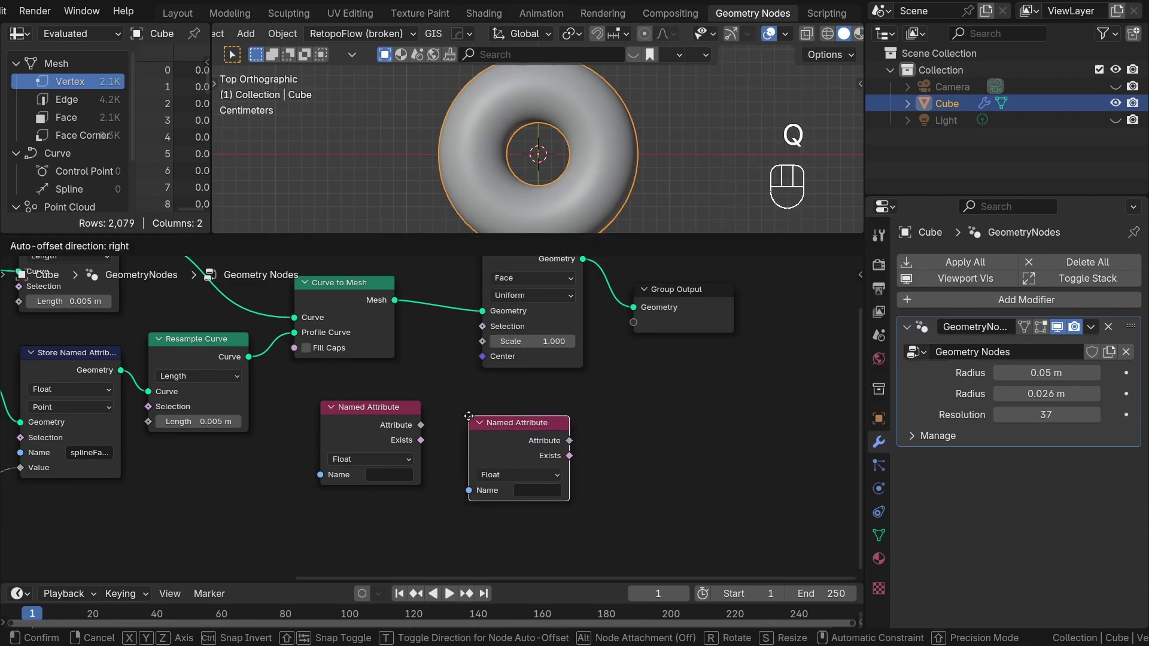
left_click(383, 417)
key("x")
left_click_drag(494, 431, 323, 401)
Step: Choose splineFactor as the attribute name in the Named Attribute node
scroll(383, 455, "up", 1)
left_click(383, 462)
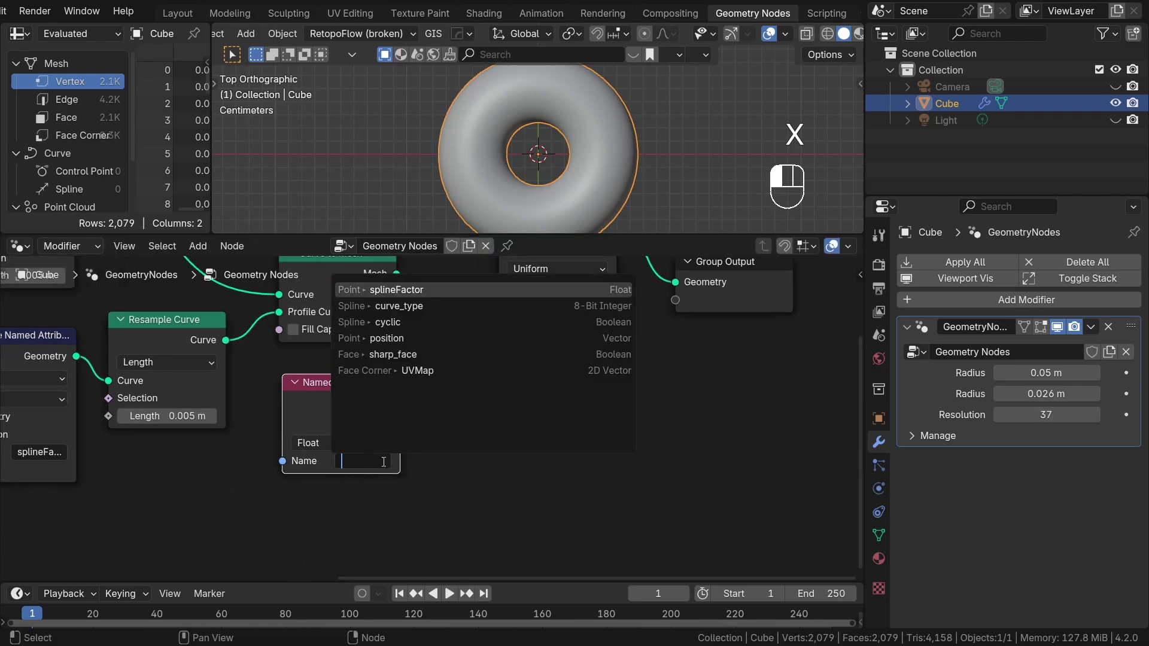
left_click(419, 289)
middle_click_drag(423, 454, 387, 456)
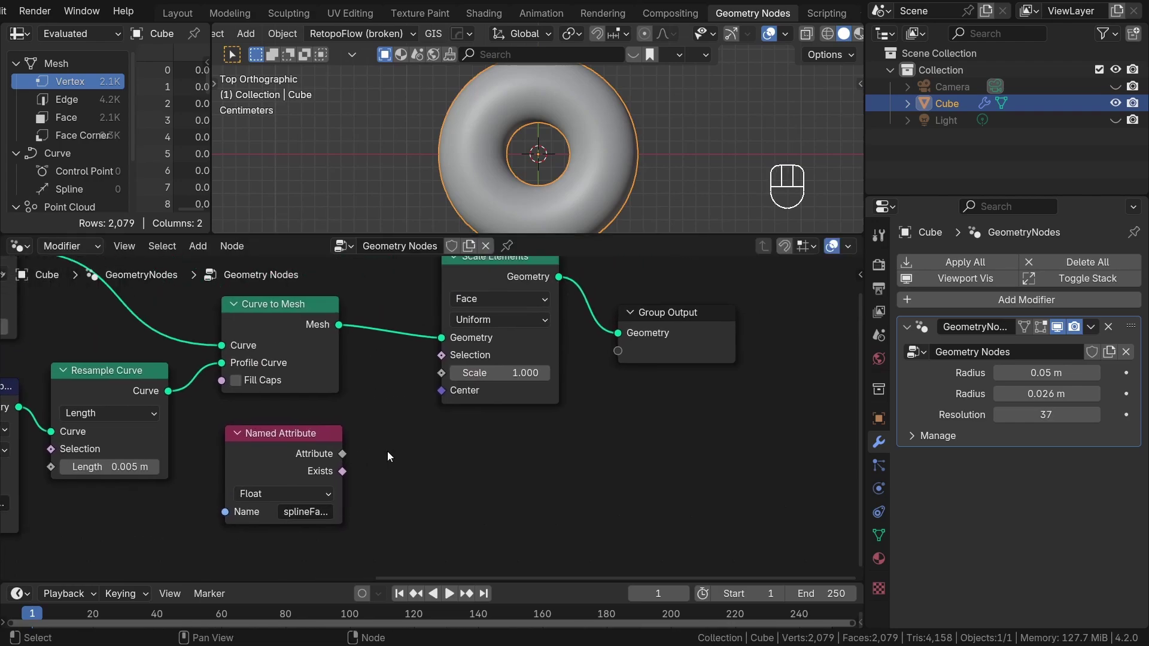
Step: Preview the splineFactor attribute on the Curve to Mesh geometry with a Viewer node
left_click(305, 460, "ctrl+shift")
left_click_drag(409, 372, 595, 447)
scroll(553, 356, "down", 3)
left_click(356, 325, "ctrl+shift")
Step: Enlarge the 3D viewport and examine the attribute's gradient around the torus from the side
middle_click_drag(598, 143, 435, 160)
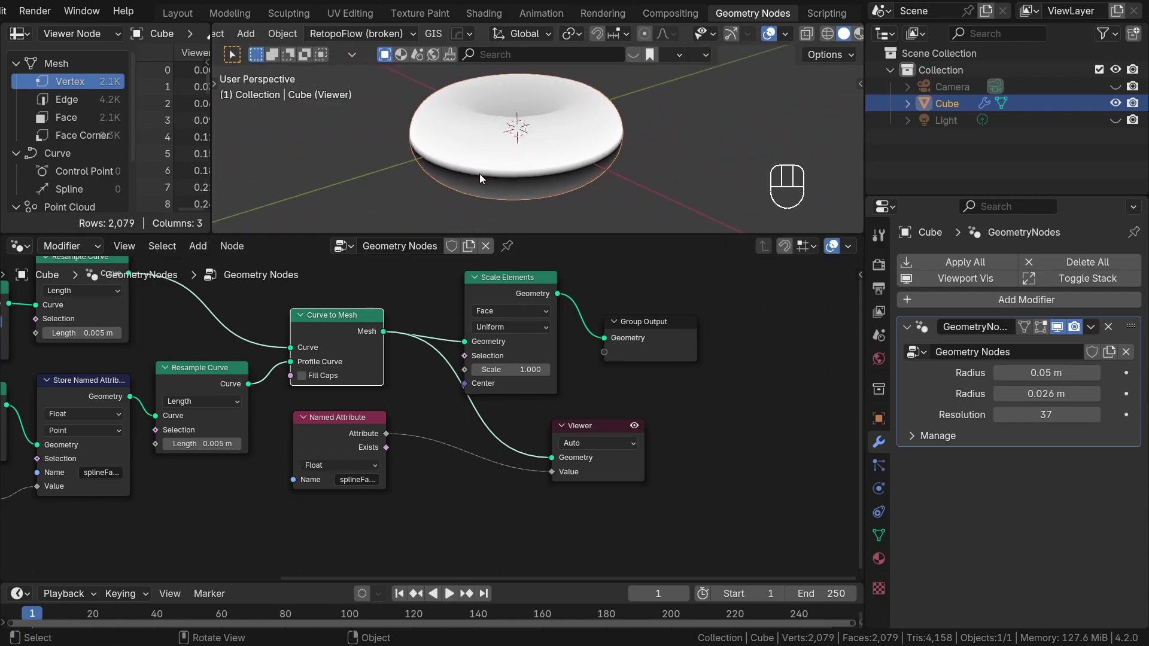
scroll(479, 174, "up", 1)
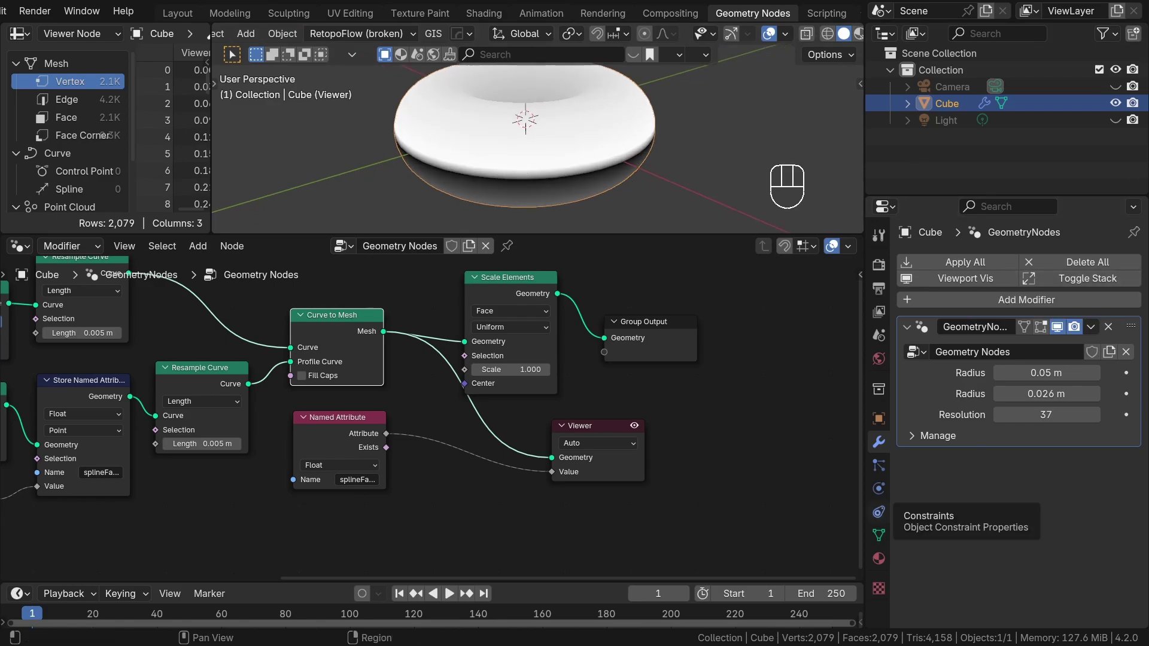
middle_click_drag(684, 472, 630, 456)
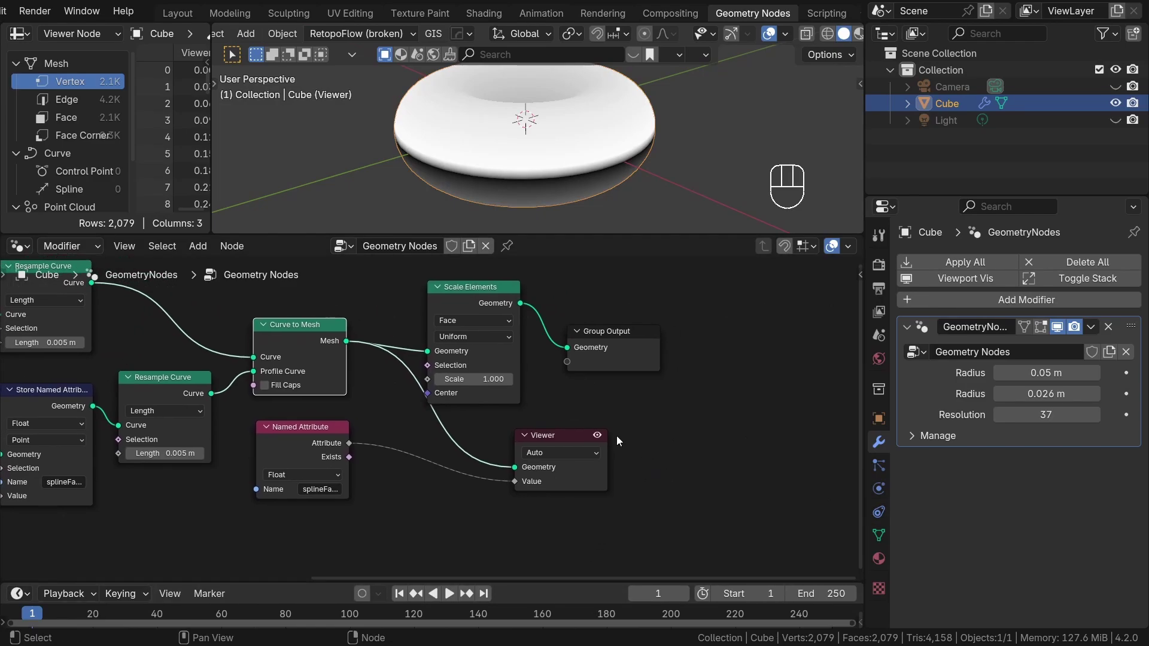
left_click_drag(598, 236, 589, 332)
scroll(554, 221, "up", 6)
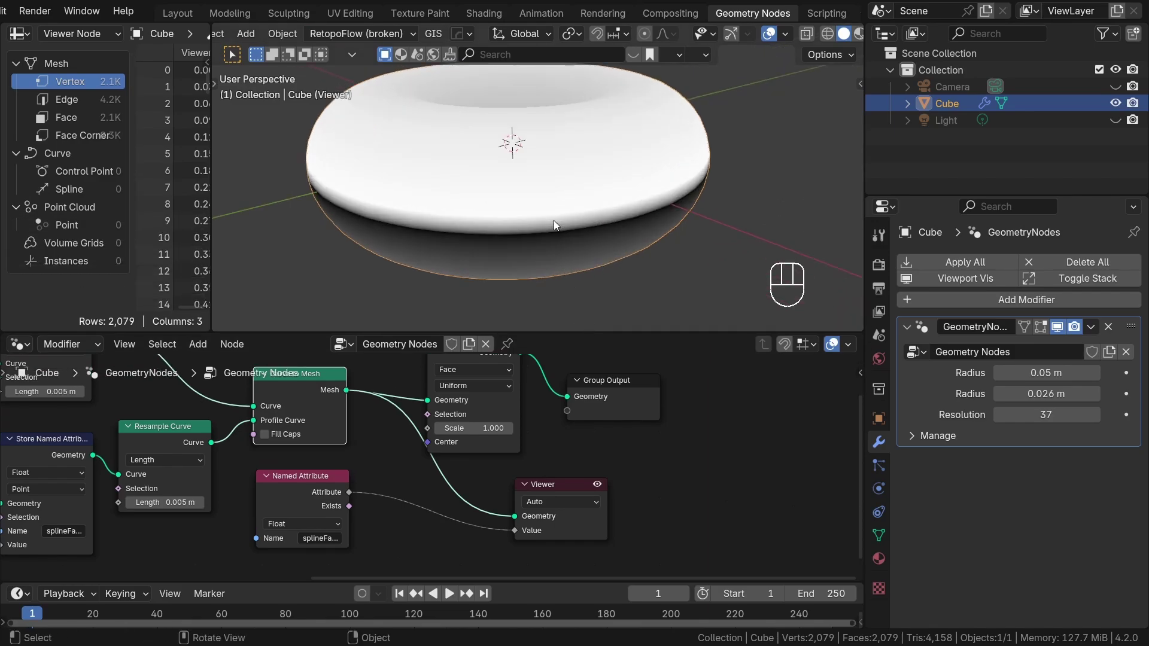
scroll(591, 188, "down", 4)
middle_click_drag(590, 188, 574, 224)
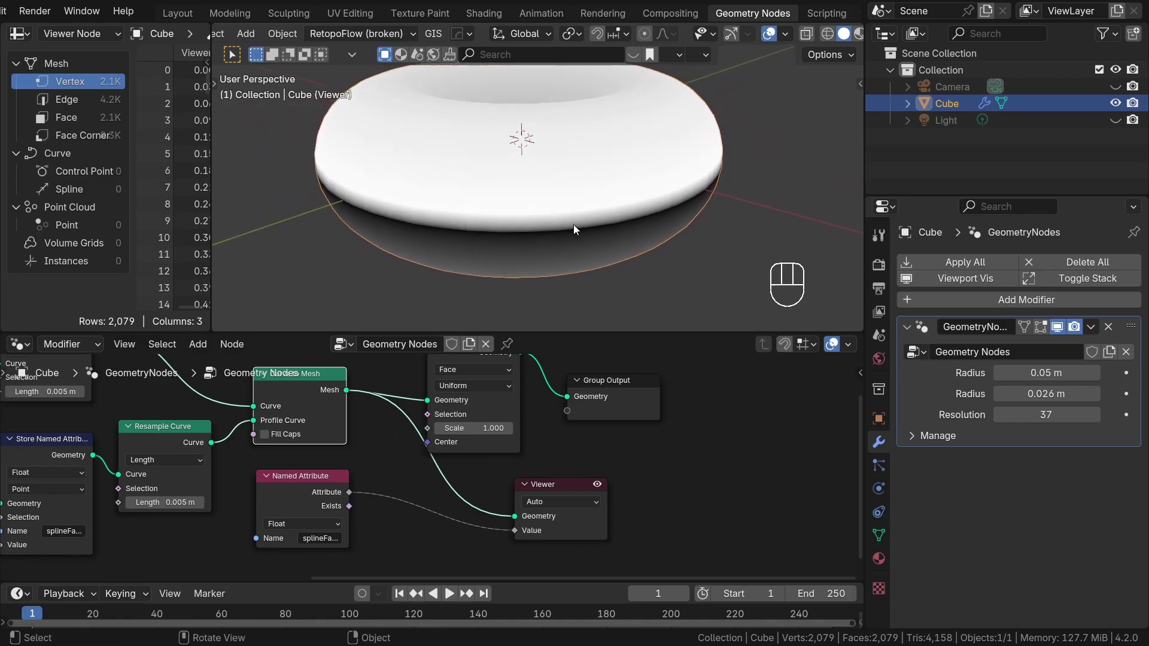
Step: Enable the Viewer Node attribute text overlay and inspect the splineFactor values on the torus points
left_click(786, 33)
left_click(684, 400)
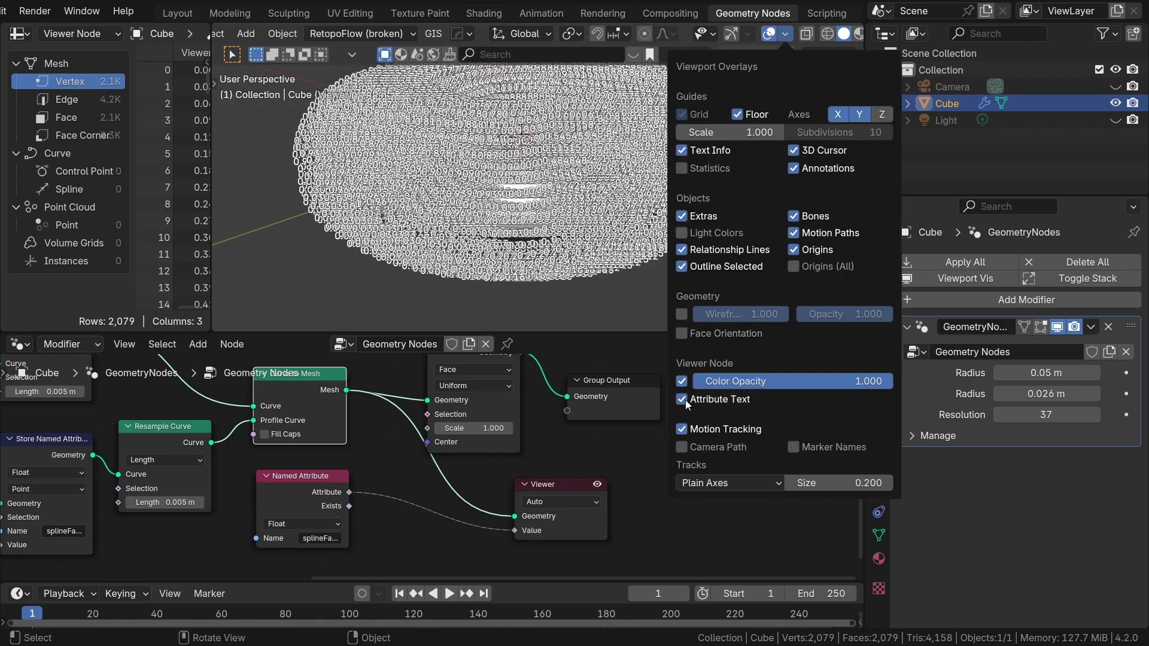
scroll(644, 224, "up", 5)
scroll(644, 224, "up", 3)
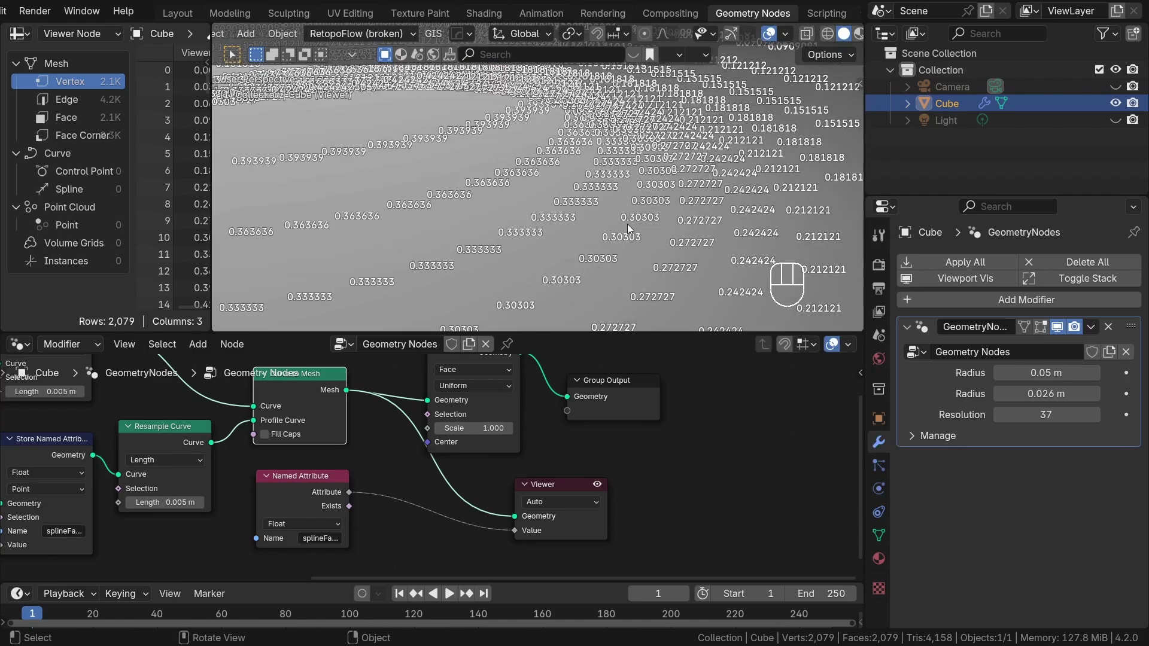
middle_click_drag(626, 224, 683, 264)
middle_click_drag(571, 195, 698, 134)
Step: Turn off the attribute text overlay and delete the Viewer node
left_click(785, 34)
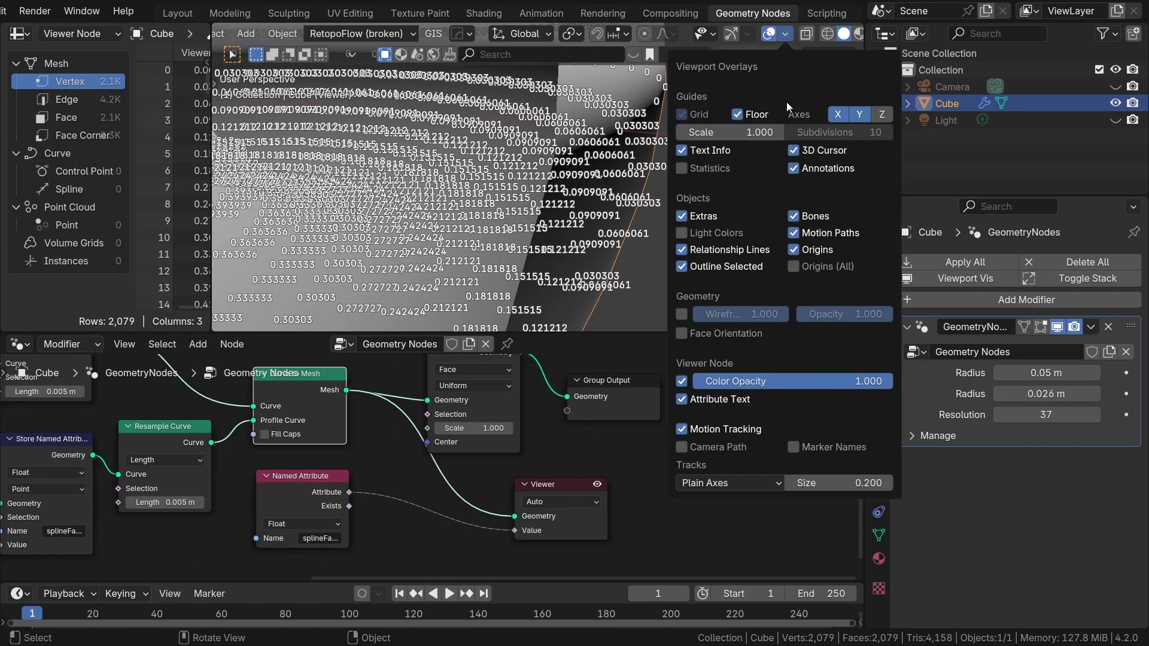
left_click(683, 400)
left_click(581, 491)
key("x")
Step: Add a Float Equal comparison node with its A input fed by the Named Attribute's Attribute output
middle_click_drag(549, 473, 557, 444)
left_click_drag(357, 463, 436, 471)
type("eq")
left_click(437, 471)
left_click(433, 461)
middle_click_drag(480, 550, 512, 505)
Step: Examine the Equal node's B and Epsilon values
scroll(512, 505, "up", 4)
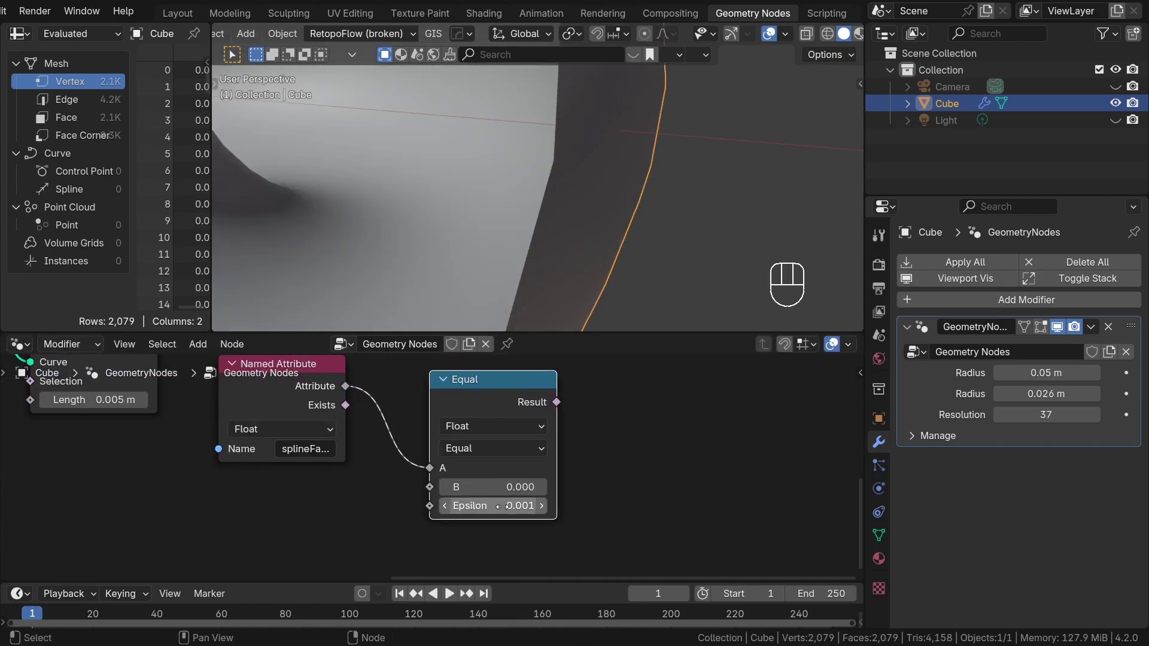
scroll(522, 514, "up", 2)
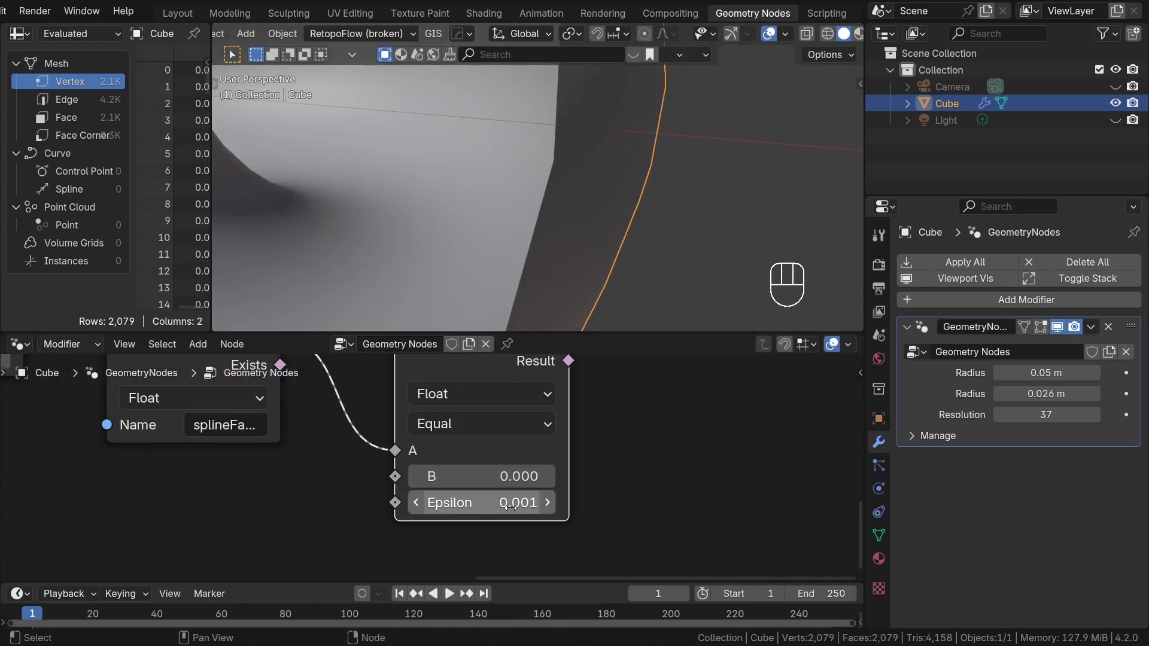
left_click(509, 506)
key("Escape")
scroll(572, 479, "down", 4)
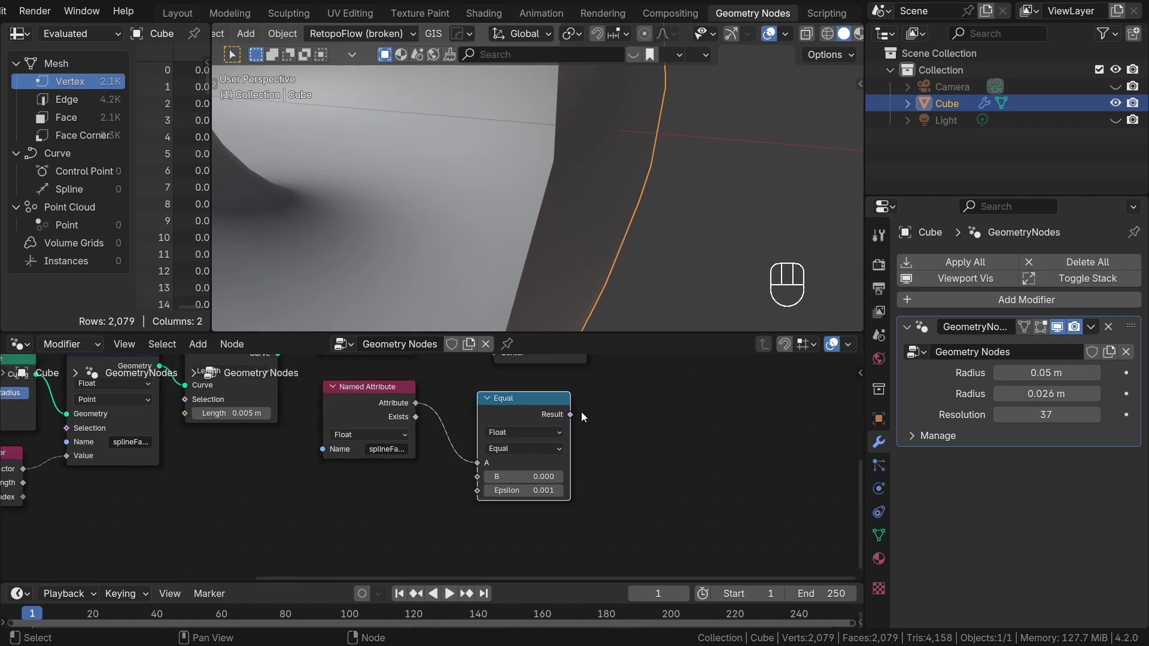
Step: Preview the Equal node's result on the Curve to Mesh geometry with a Viewer node
left_click(492, 464, "ctrl+shift")
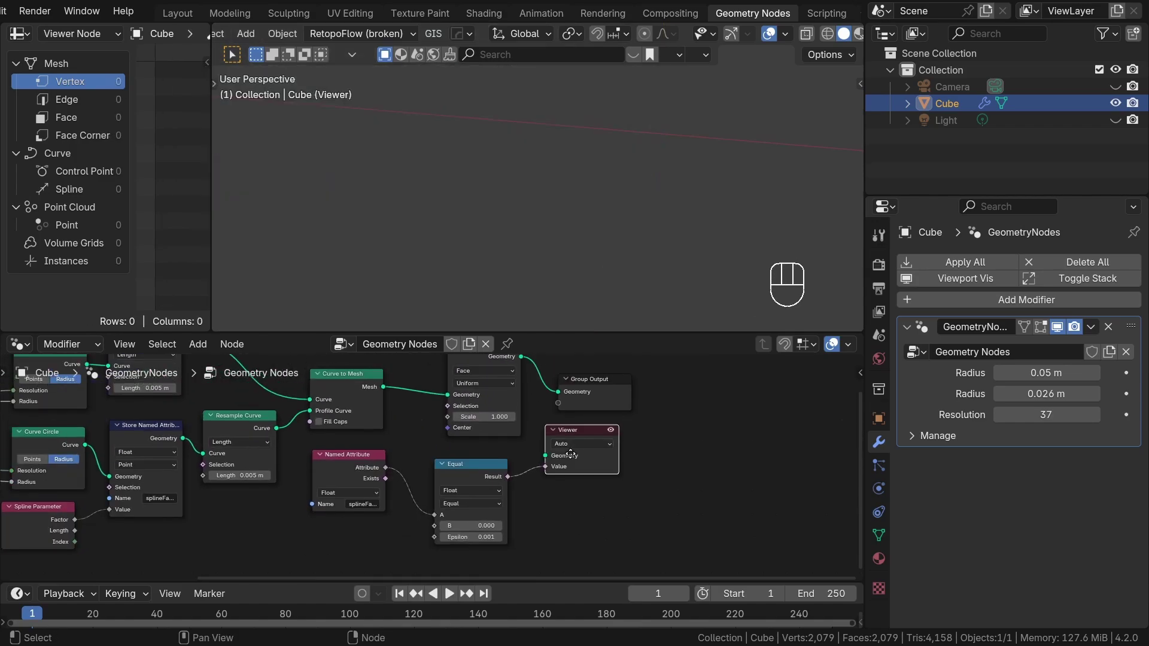
middle_click_drag(486, 460, 479, 501)
left_click(365, 430, "ctrl+shift")
middle_click_drag(364, 428, 392, 380)
middle_click_drag(653, 168, 631, 221)
scroll(523, 539, "up", 2)
scroll(530, 530, "up", 1)
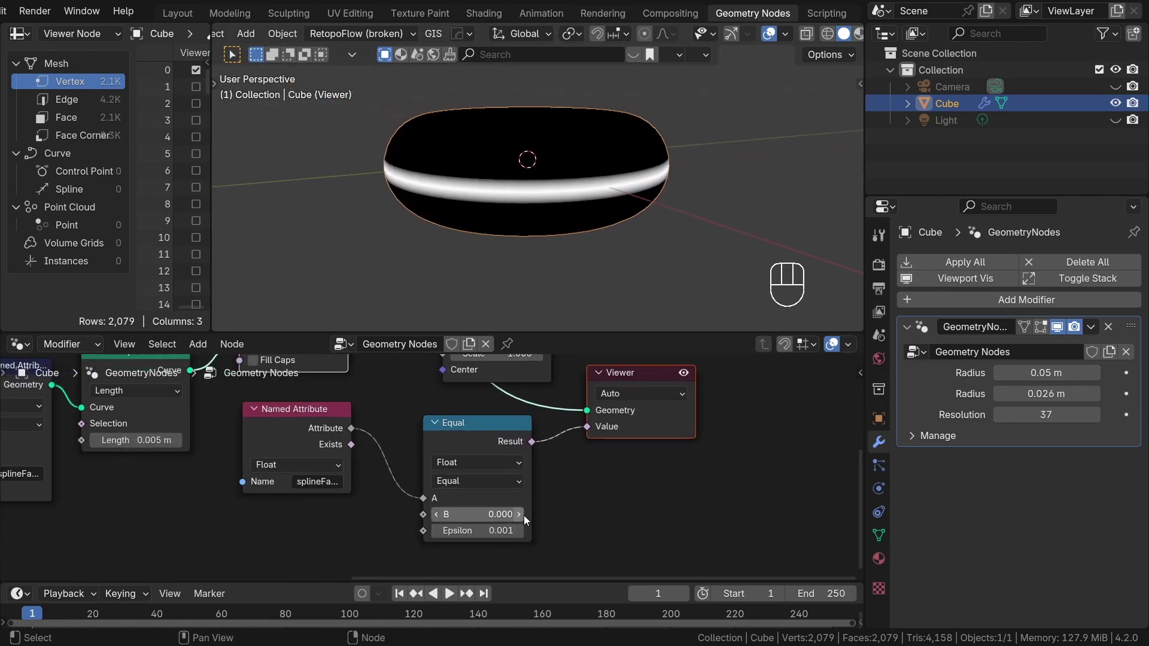
Step: Try varying the Equal node's Epsilon to change the width of the selected band
scroll(523, 515, "up", 2)
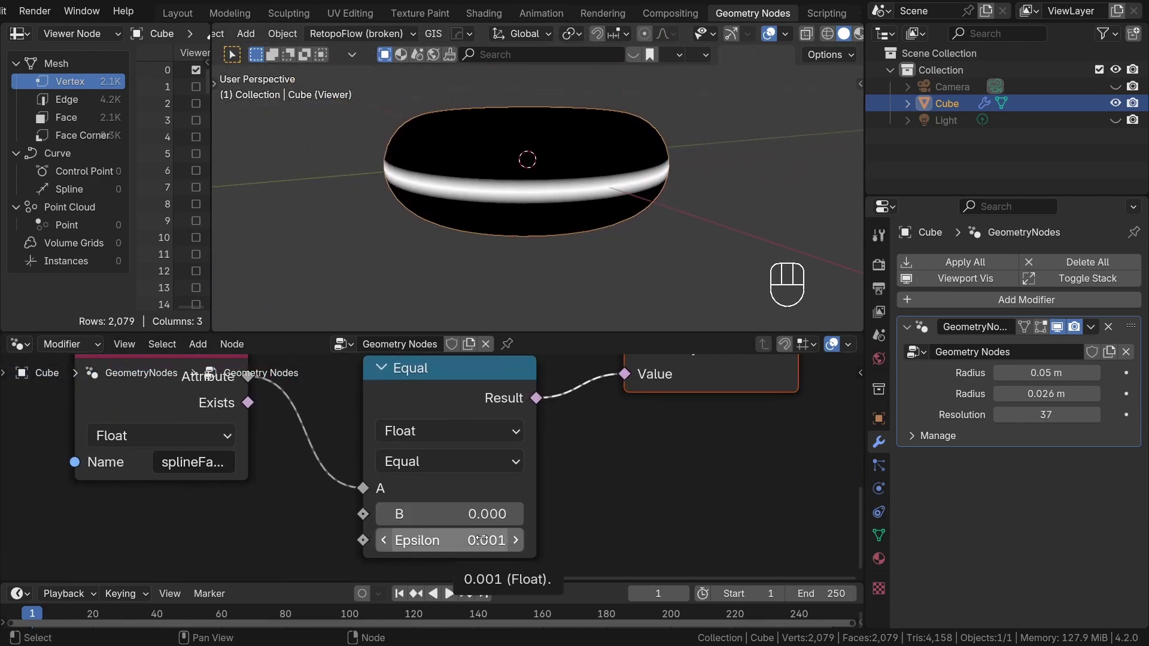
left_click_drag(477, 540, 608, 541, "shift")
left_click_drag(607, 540, 612, 540, "shift")
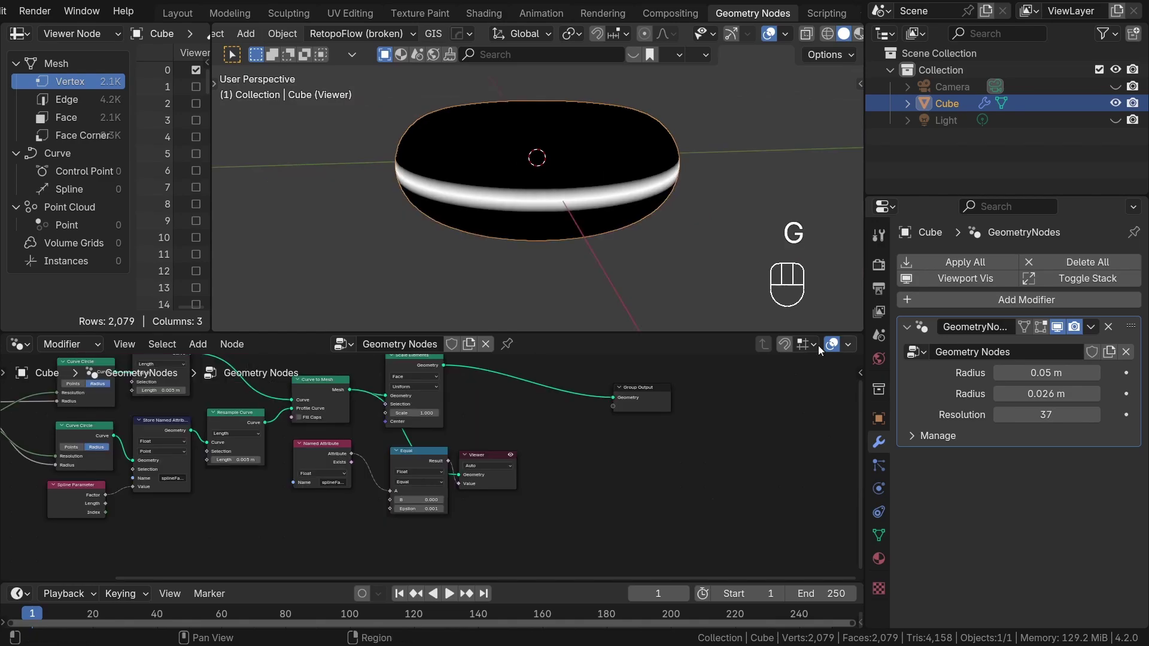
Step: Delete the Viewer node and set the Equal node's Epsilon to 0.02
middle_click_drag(593, 245, 611, 231)
scroll(495, 500, "up", 5)
left_click(514, 467)
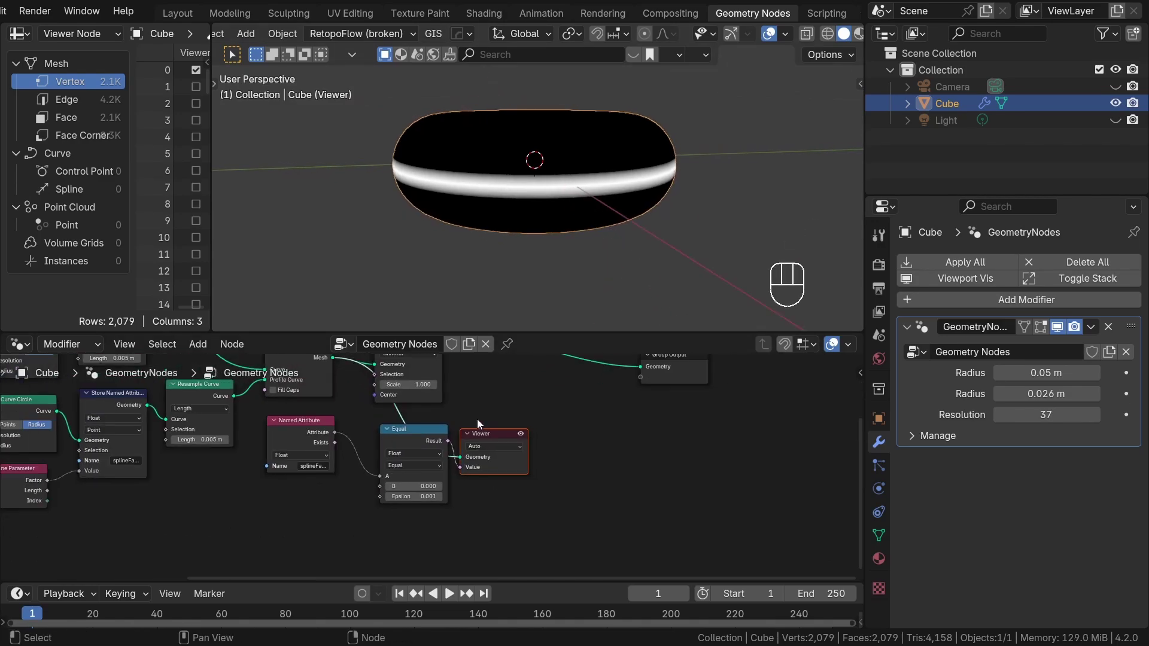
key("x")
scroll(422, 518, "up", 2)
double_click(402, 486)
key("BackSpace")
key("BackSpace")
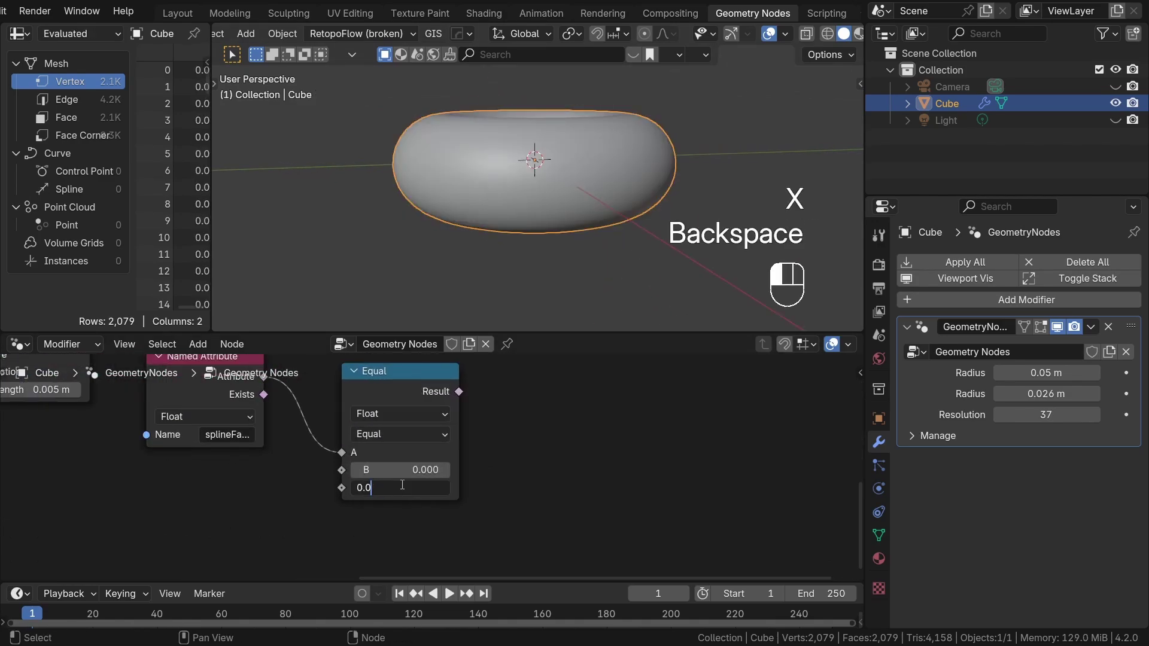
left_click(488, 482)
scroll(515, 417, "down", 6)
Step: Make room beside Scale Elements, connect the Equal result to its Selection, and set its Scale to 0.98
middle_click_drag(513, 410, 460, 500)
left_click(382, 397)
key("g")
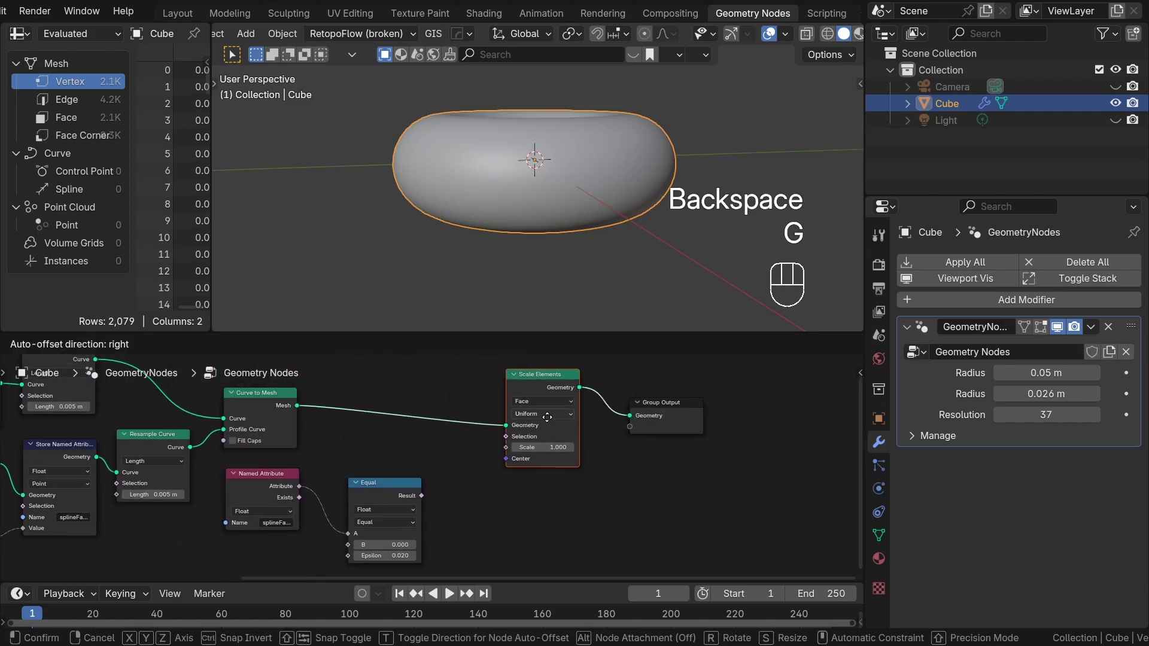
left_click(547, 415)
scroll(450, 495, "up", 4)
left_click_drag(409, 492, 537, 405)
mouse_move(605, 424)
left_mouse_down("shift")
mouse_move(569, 424)
mouse_move(659, 424)
mouse_move(601, 424)
left_mouse_up("shift")
left_click(623, 492)
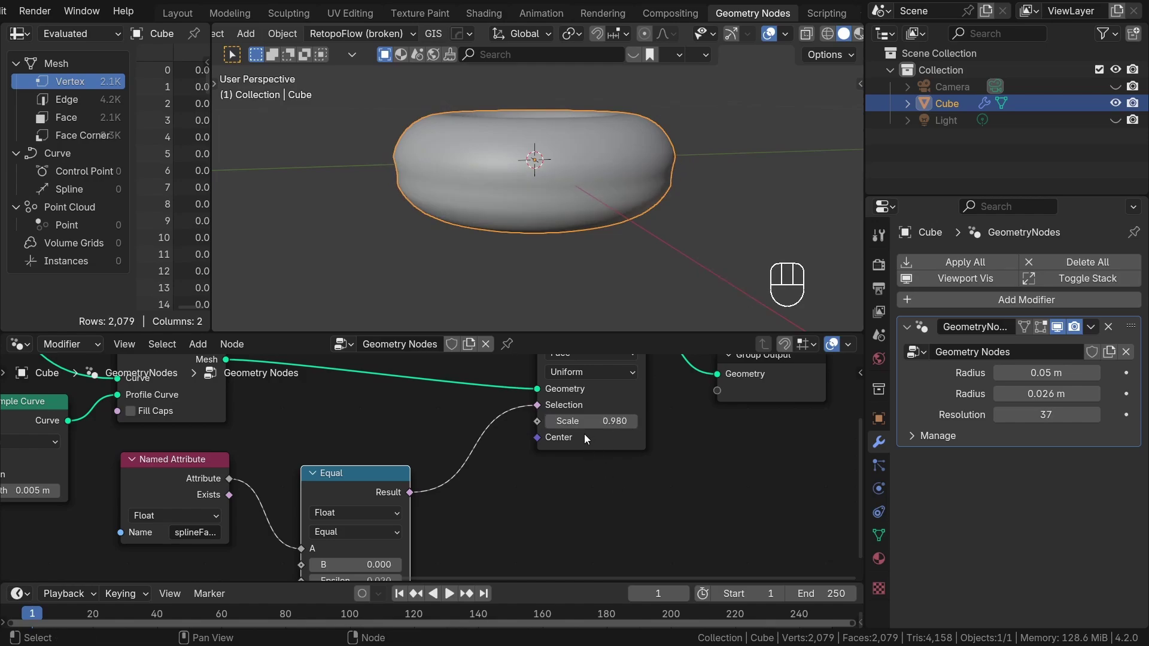
Step: Mute and unmute the Scale Elements node repeatedly to compare its effect on the torus
scroll(584, 245, "down", 2)
scroll(514, 449, "down", 2)
middle_click_drag(513, 417, 494, 438)
left_click(541, 393)
key("m")
key("m")
key("m")
key("m")
scroll(514, 448, "down", 3)
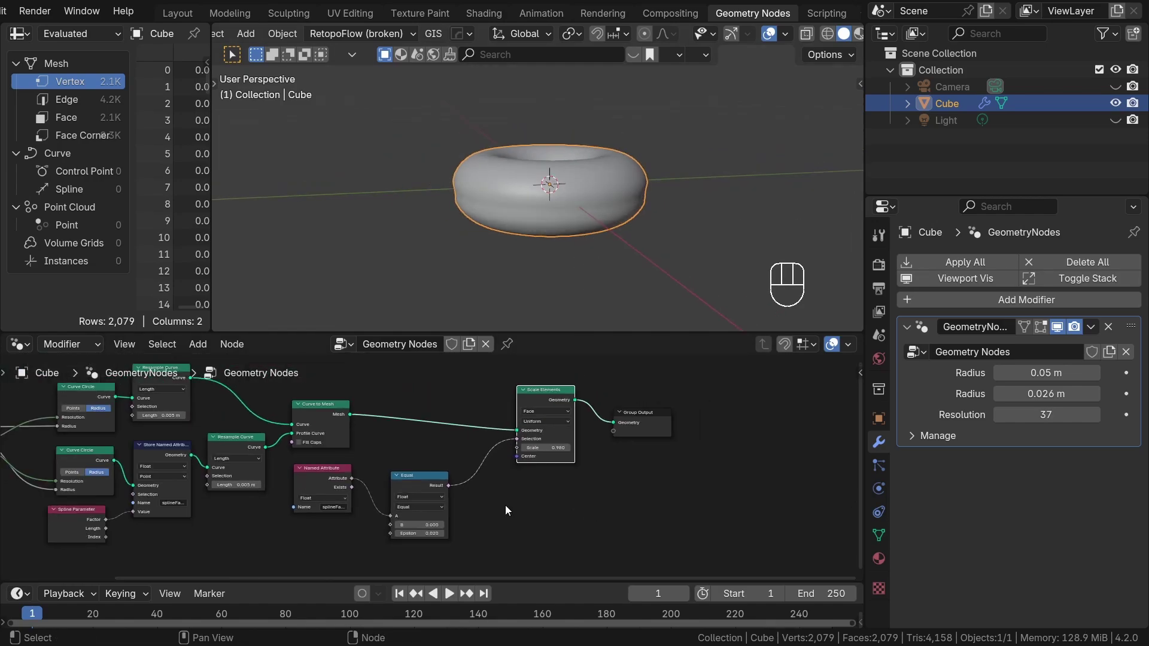
Step: Stack the Equal and Named Attribute nodes directly beneath the Scale Elements node
middle_click_drag(505, 505, 537, 475)
left_click_drag(524, 545, 456, 491)
key("g")
left_click(641, 491)
left_click_drag(417, 529, 326, 462)
key("g")
left_click(584, 516)
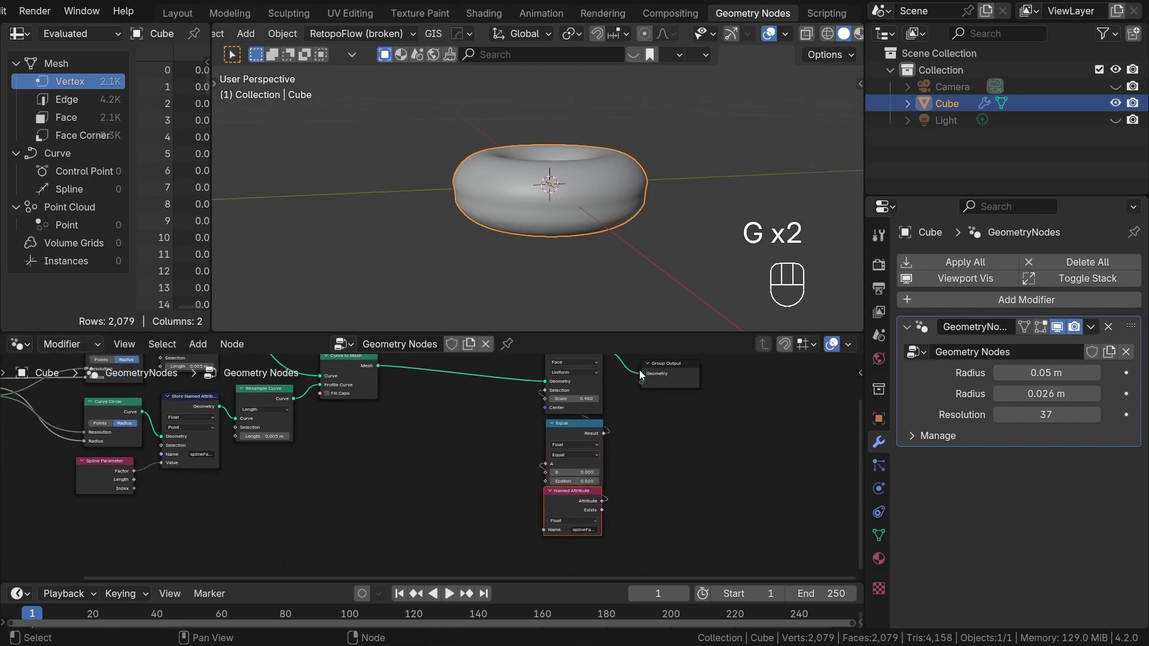
Step: Enlarge the node editor and move the Scale Elements stack and Group Output closer to Curve to Mesh
left_click_drag(661, 333, 661, 251)
left_click_drag(637, 522, 541, 354)
key("g")
left_click(727, 421)
left_click(652, 333)
key("g")
left_click(540, 336)
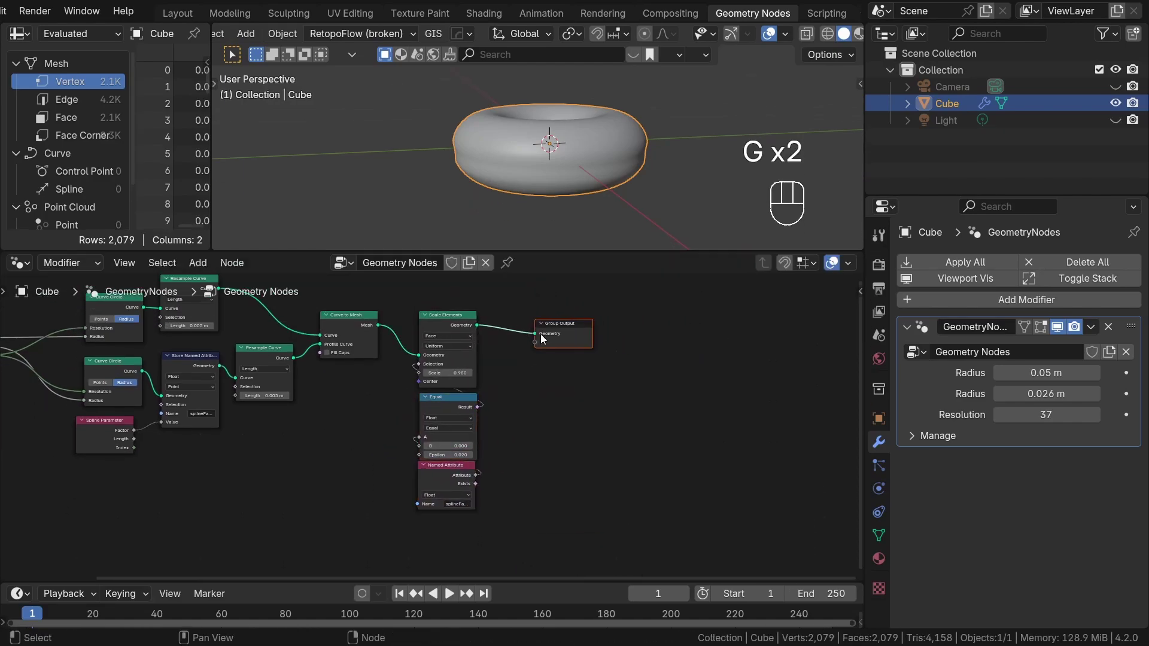
Step: Move the Spline Parameter node directly beneath the Store Named Attribute node
middle_click_drag(254, 439, 567, 508)
scroll(541, 455, "up", 6)
scroll(487, 503, "down", 3)
left_click_drag(423, 522, 532, 540)
scroll(433, 513, "down", 1)
scroll(451, 515, "down", 4)
Step: Connect the Curve to Mesh output directly to the Group Output, bypassing Scale Elements
middle_click_drag(347, 441, 276, 424)
scroll(321, 362, "up", 7)
left_click(630, 371, "alt+shift")
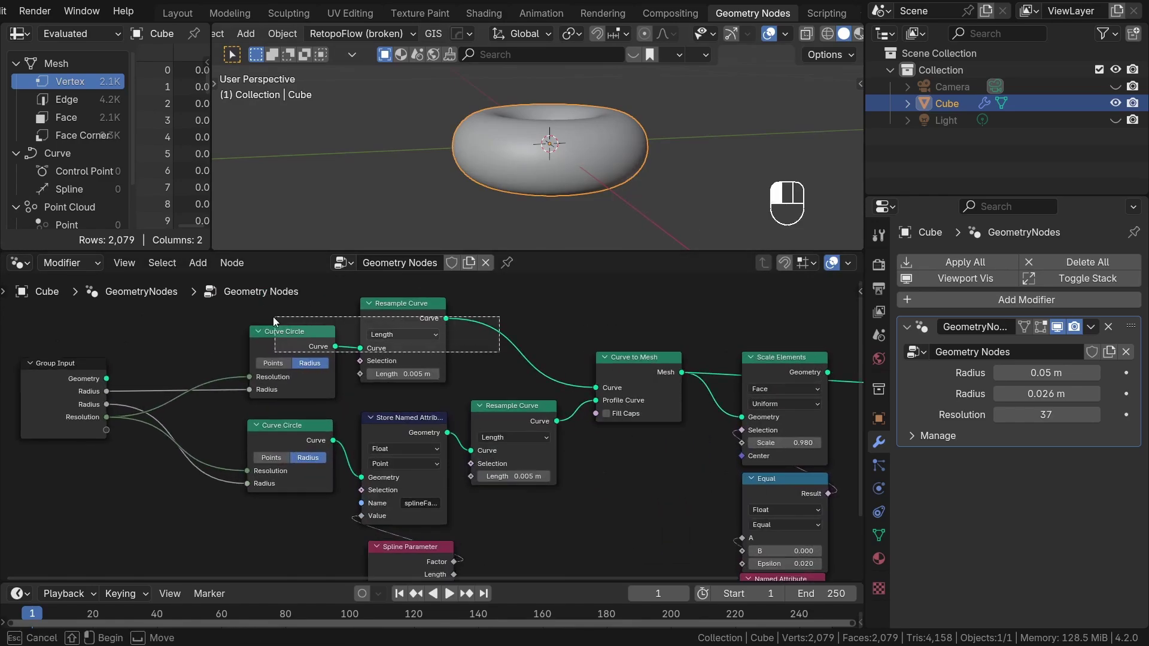
Step: Review the curve nodes with the Store Named Attribute and Spline Parameter feeding the profile curve
middle_click_drag(569, 490, 587, 379)
left_click_drag(452, 523, 381, 350)
scroll(434, 403, "up", 5)
left_click(581, 396)
middle_click_drag(562, 401, 392, 468)
left_click(379, 306)
scroll(453, 385, "down", 5)
left_click(441, 480)
scroll(377, 455, "down", 3)
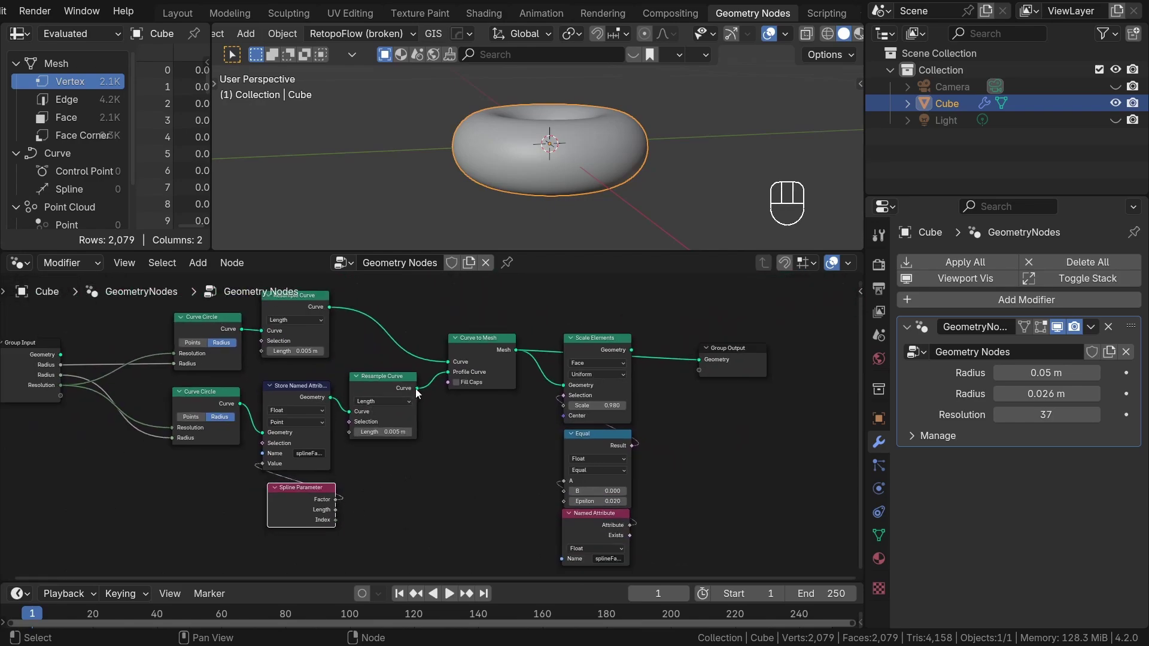
Step: Route the Scale Elements geometry back to the Group Output
middle_click_drag(522, 477, 500, 392)
left_click(572, 432)
middle_click_drag(495, 331, 432, 375)
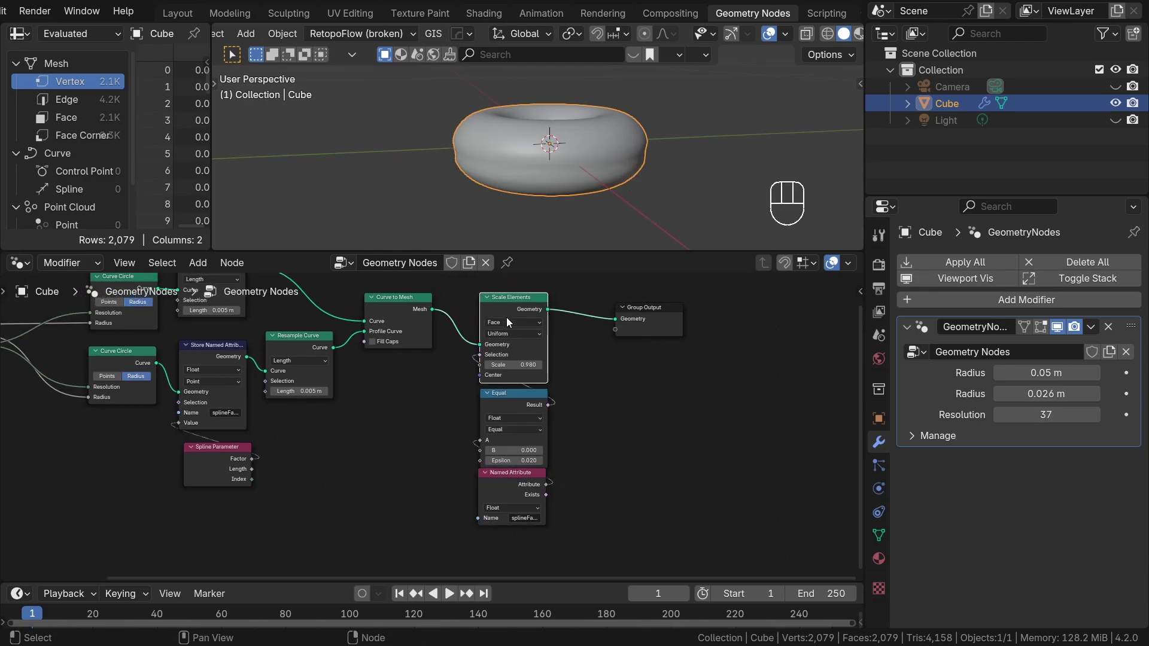
Step: Preview the Named Attribute and Equal outputs on the Curve to Mesh geometry with a Viewer node, and delete the Viewer
left_click(506, 483, "ctrl+shift")
left_click(414, 304, "ctrl+shift")
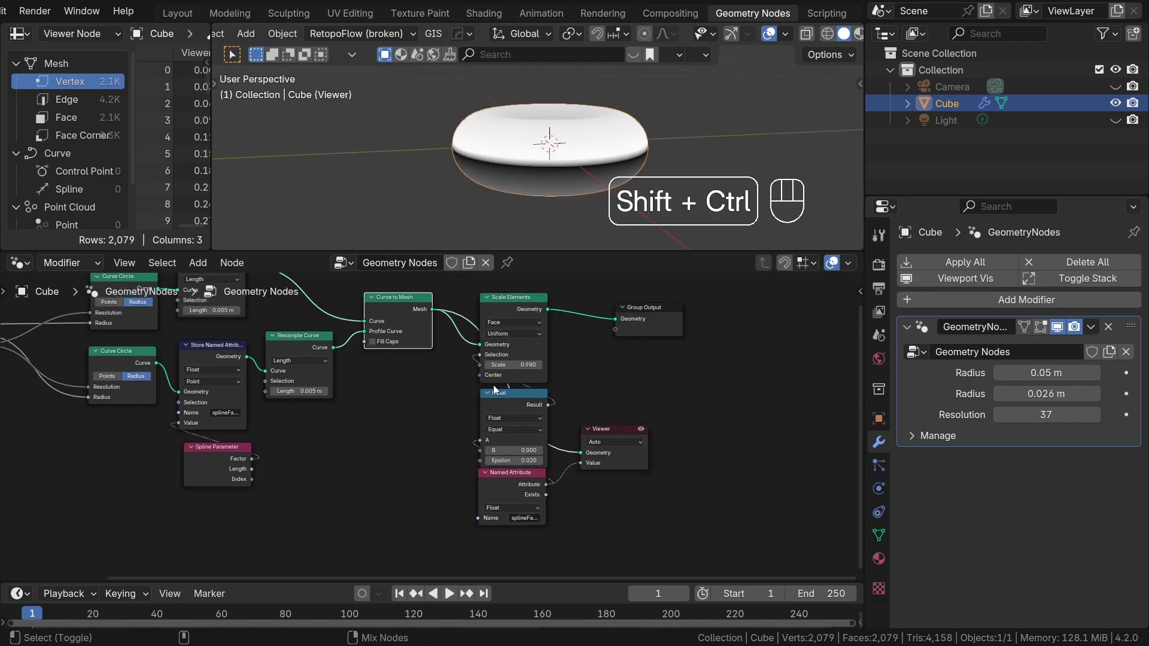
left_click(510, 403, "ctrl+shift")
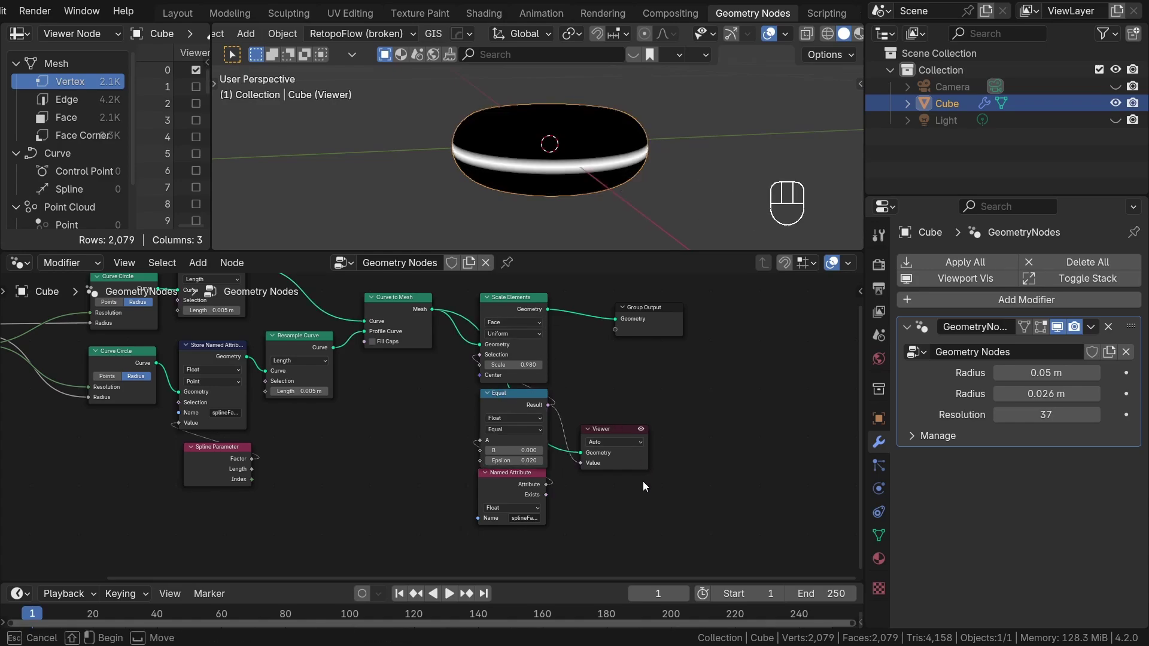
left_click(613, 440)
key("x")
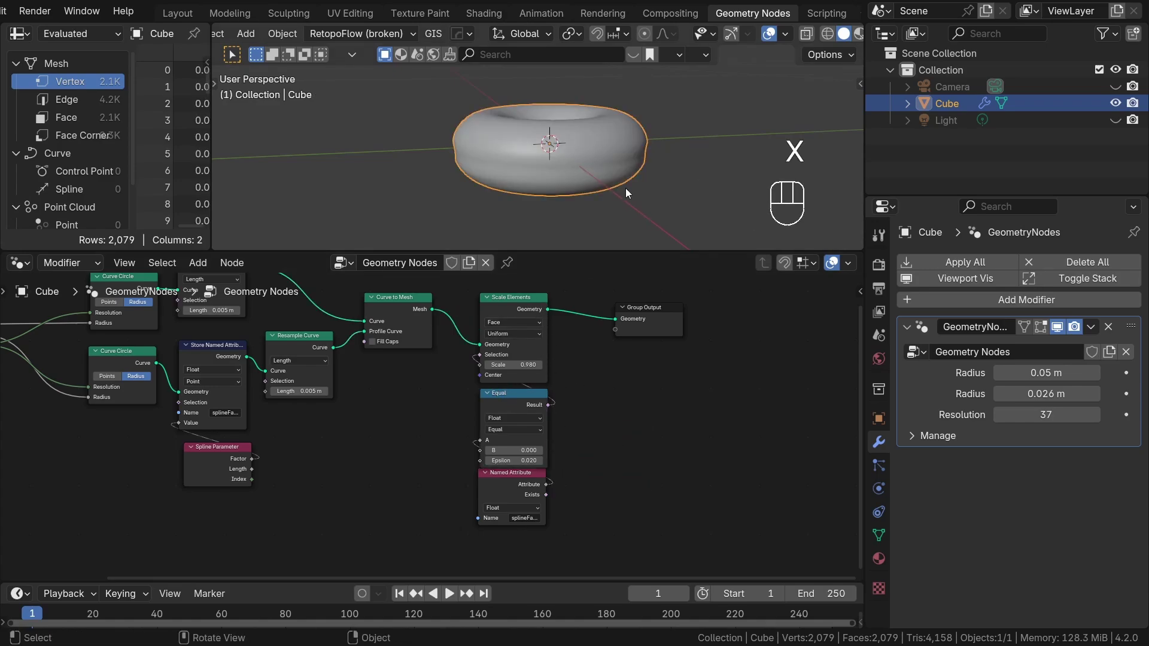
Step: Select the Equal and Named Attribute nodes beneath Scale Elements and review how they drive its selection
mouse_move(626, 188)
middle_mouse_down()
mouse_move(570, 161)
mouse_move(439, 168)
mouse_move(610, 192)
middle_mouse_up()
left_click_drag(571, 524, 480, 417)
scroll(450, 443, "up", 2)
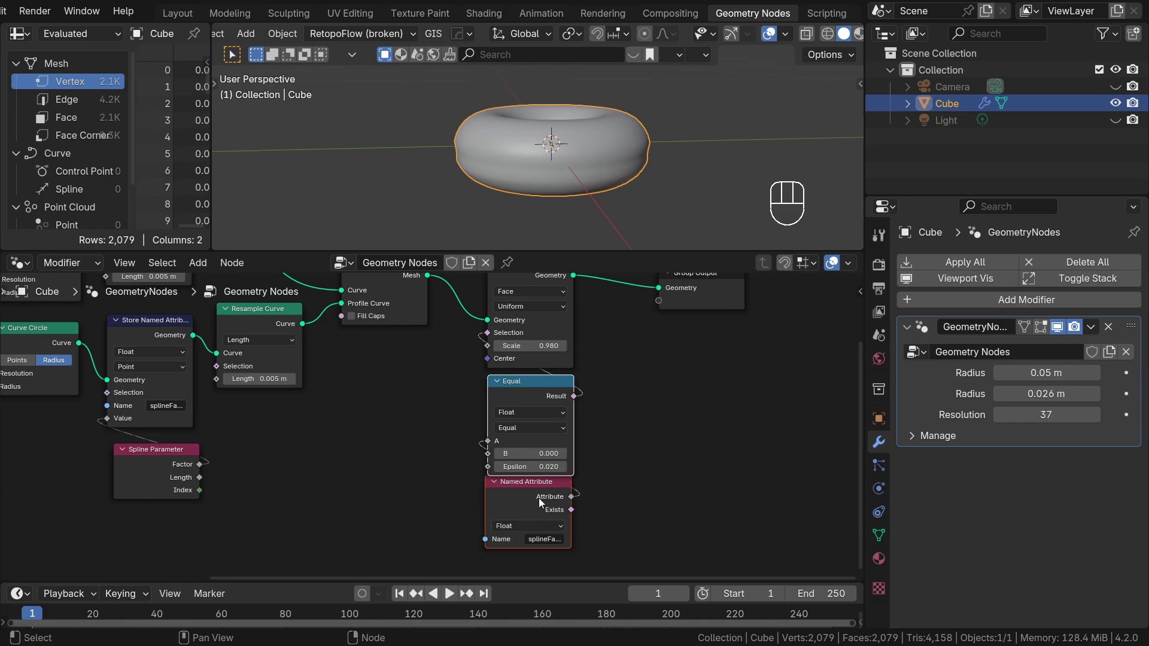
left_click_drag(621, 549, 470, 387)
scroll(590, 487, "down", 3)
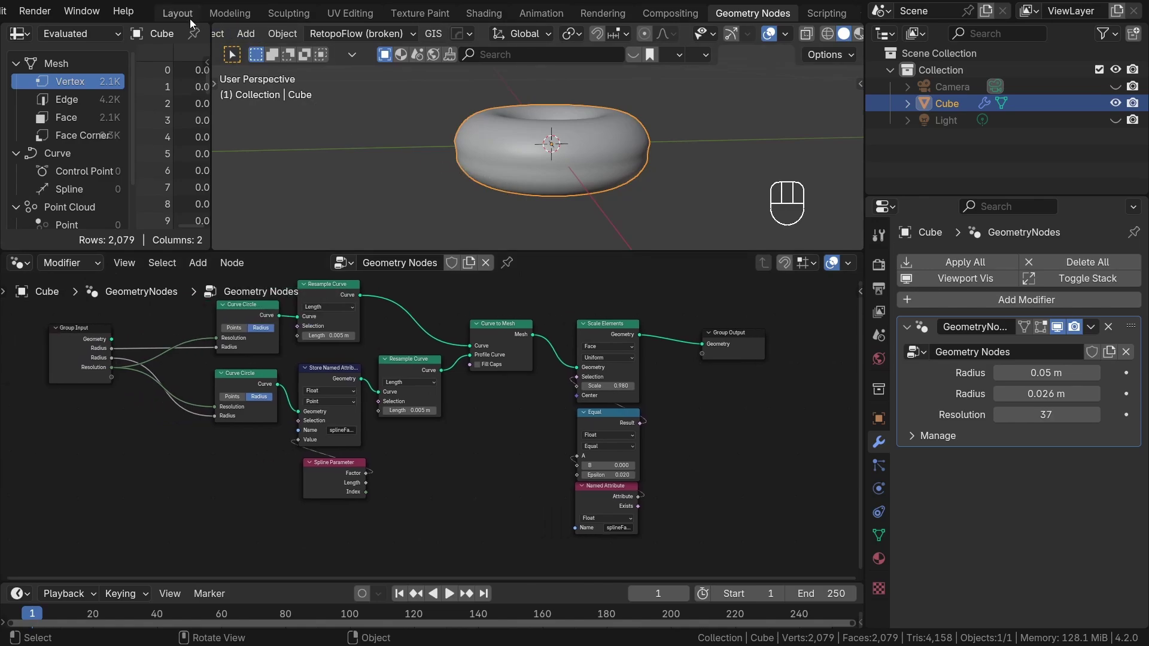
Step: Maximize the 3D viewport and inspect the torus and its seam band from several angles
key("ctrl+space")
middle_click_drag(587, 401, 673, 456)
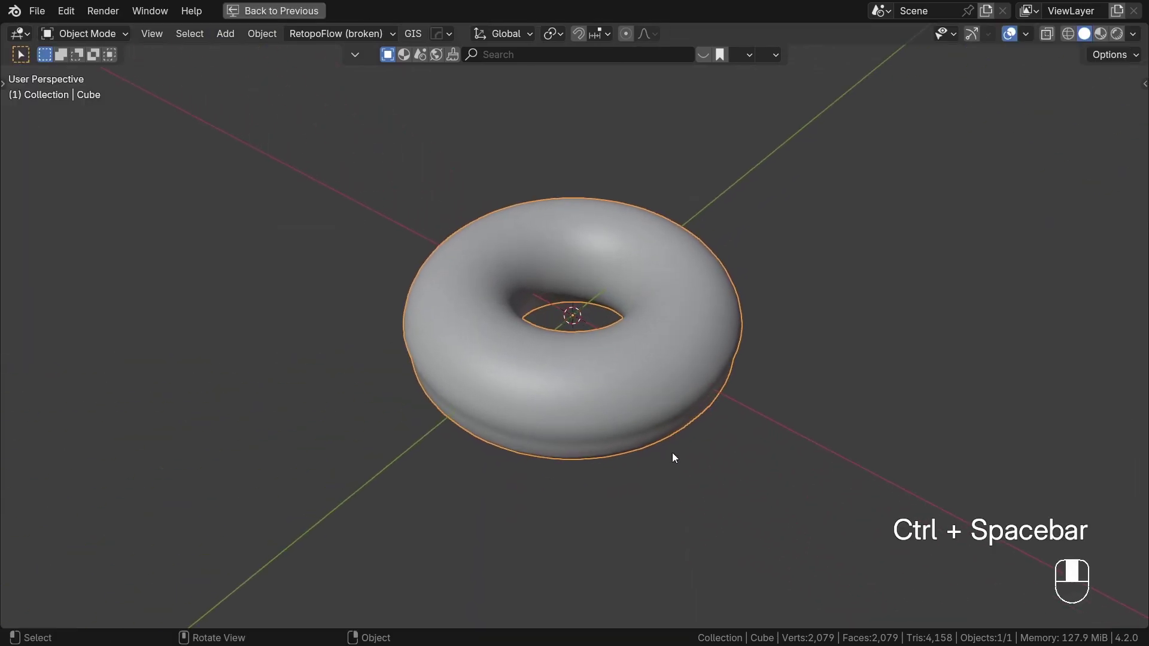
scroll(556, 441, "up", 5)
scroll(611, 395, "down", 3)
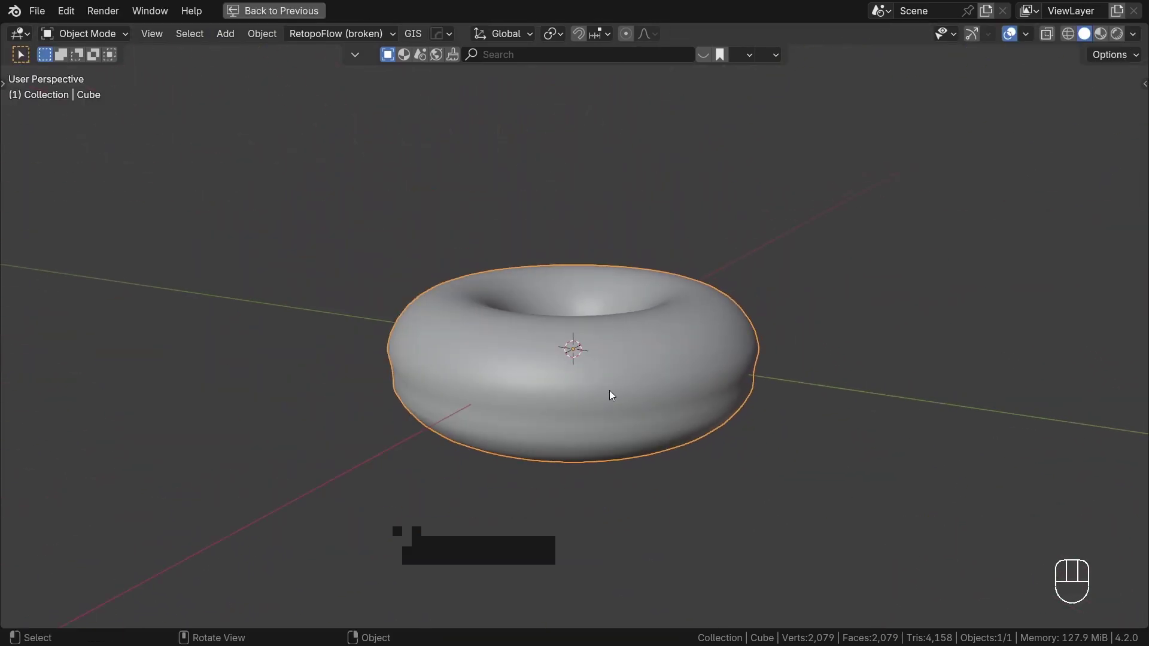